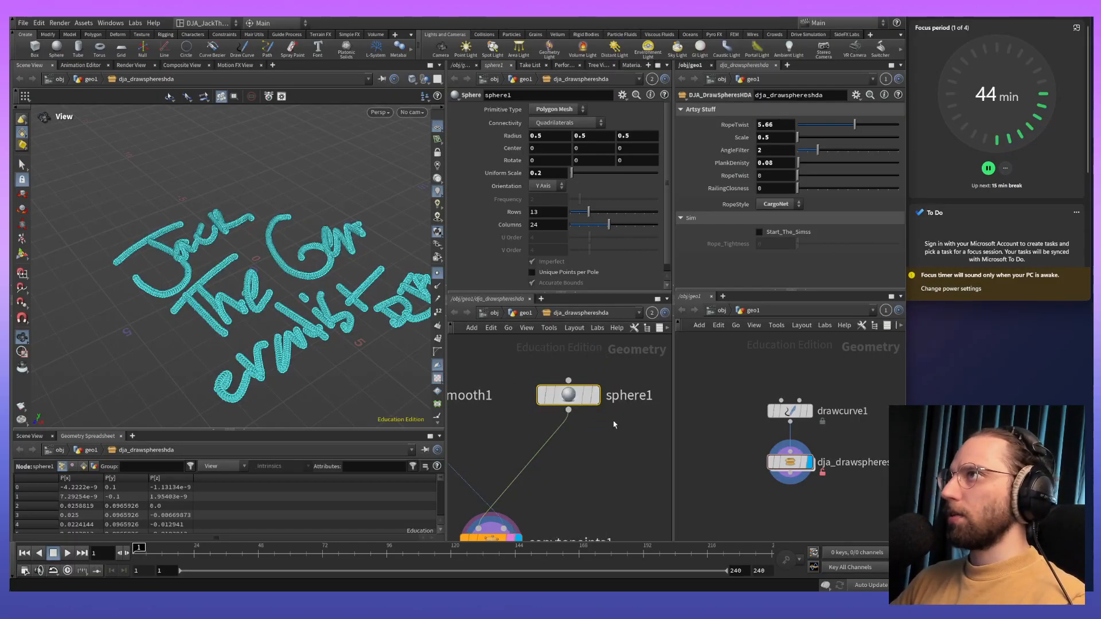
- Display the sphere1 node's output on its own and view the sphere up close
{"action": "key", "text": "r"}
{"action": "left_click", "coordinate": [568, 404]}
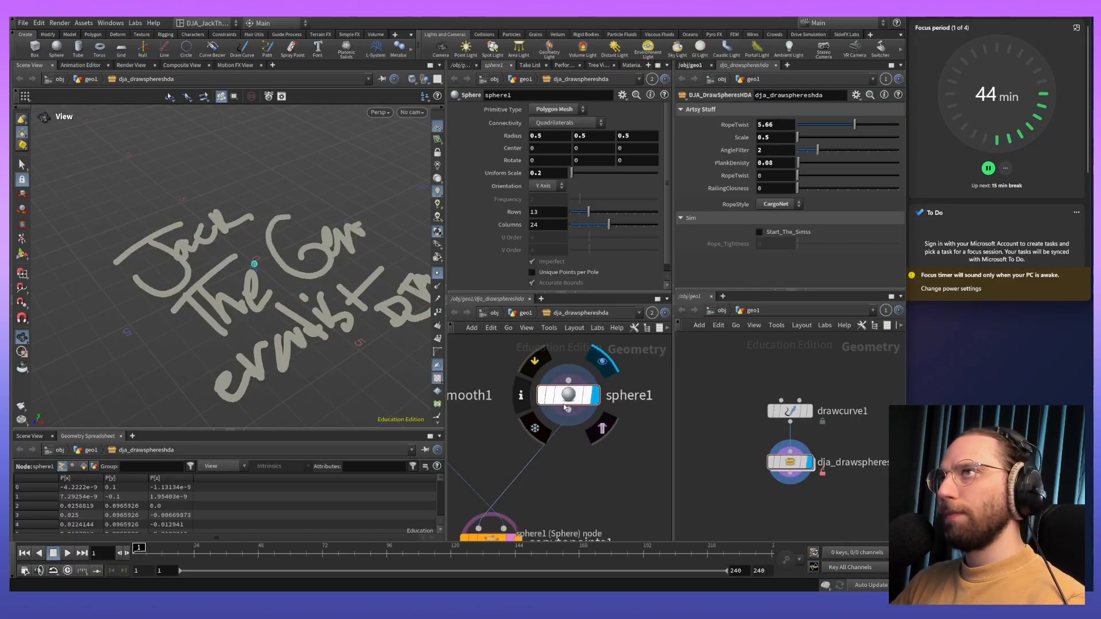
{"action": "key", "text": "e"}
{"action": "left_click", "coordinate": [576, 395]}
{"action": "middle_click_drag", "start_coordinate": [235, 263], "coordinate": [201, 280]}
{"action": "scroll", "coordinate": [239, 240], "scroll_direction": "up", "scroll_amount": 5}
{"action": "middle_click_drag", "start_coordinate": [238, 238], "coordinate": [317, 330]}
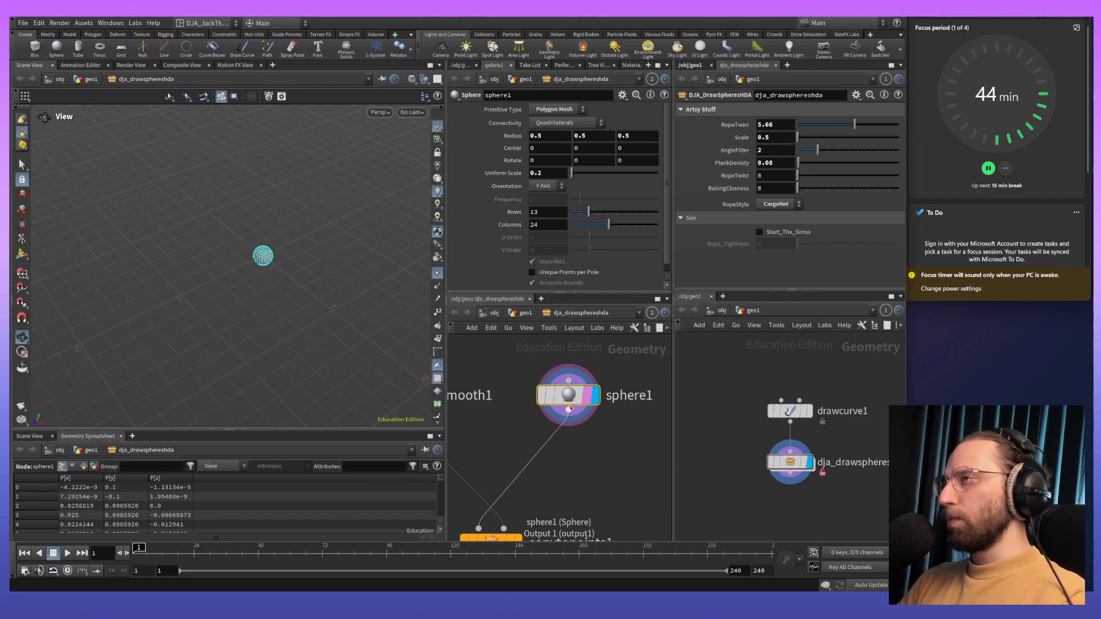
- Replace the sphere1 node with a new Box node feeding copytopoints1 and display the box
{"action": "left_click", "coordinate": [624, 463]}
{"action": "key", "text": "Tab"}
{"action": "mouse_move", "coordinate": [646, 413]}
{"action": "type", "text": "box"}
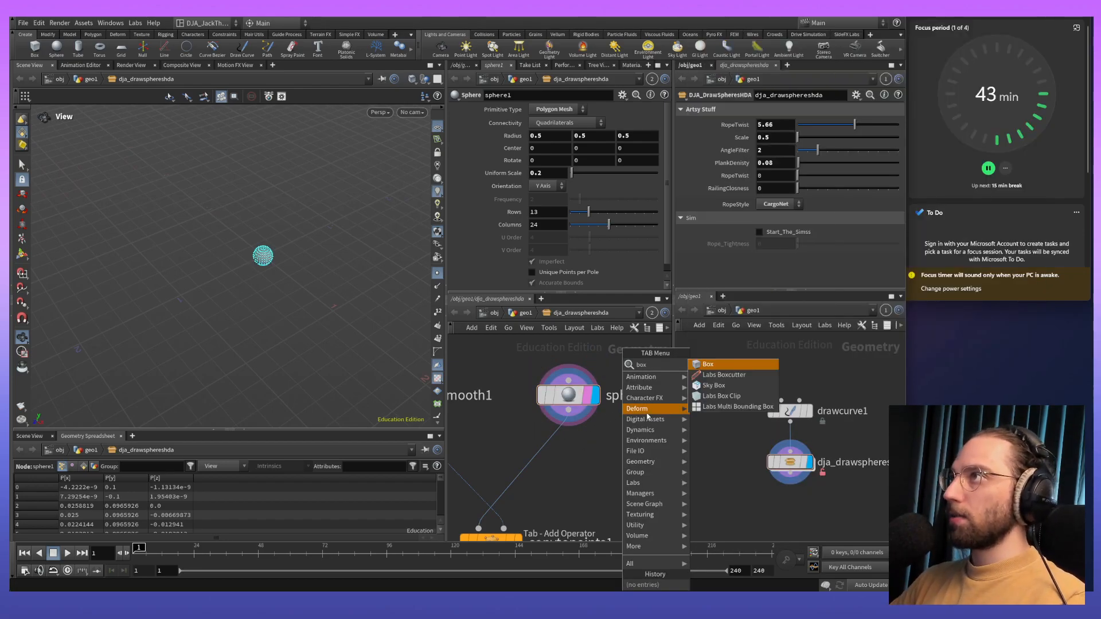
{"action": "left_click", "coordinate": [711, 364]}
{"action": "left_click", "coordinate": [568, 452]}
{"action": "left_click", "coordinate": [568, 397]}
{"action": "left_click_drag", "start_coordinate": [568, 452], "coordinate": [570, 404]}
{"action": "key", "text": "Delete"}
{"action": "middle_click_drag", "start_coordinate": [290, 311], "coordinate": [217, 355]}
{"action": "left_click_drag", "start_coordinate": [257, 359], "coordinate": [221, 336]}
{"action": "middle_click_drag", "start_coordinate": [229, 351], "coordinate": [380, 352]}
{"action": "scroll", "coordinate": [379, 299], "scroll_direction": "down", "scroll_amount": 3}
{"action": "left_click_drag", "start_coordinate": [378, 302], "coordinate": [333, 325]}
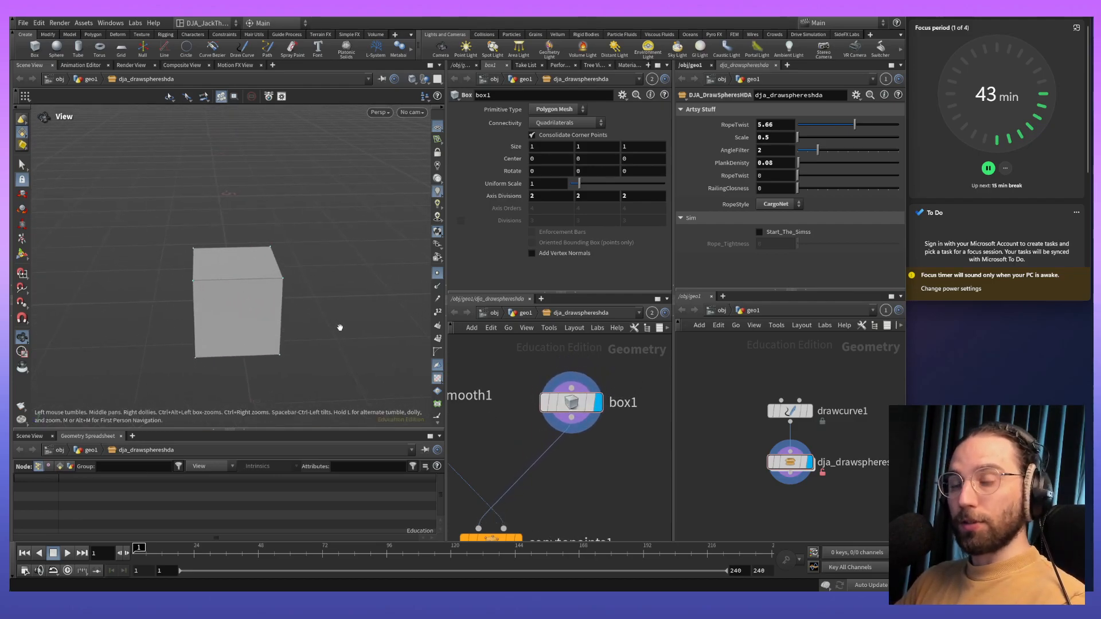
- Add a Test Geometry: Tommy node above box1 and display it
{"action": "key", "text": "Tab"}
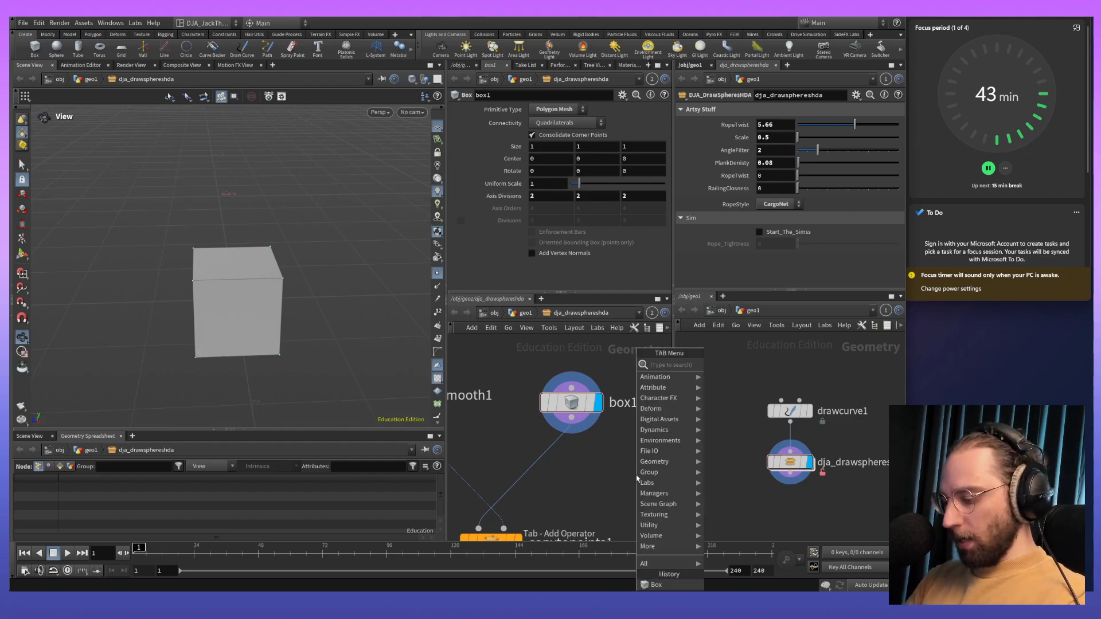
{"action": "type", "text": "tommy"}
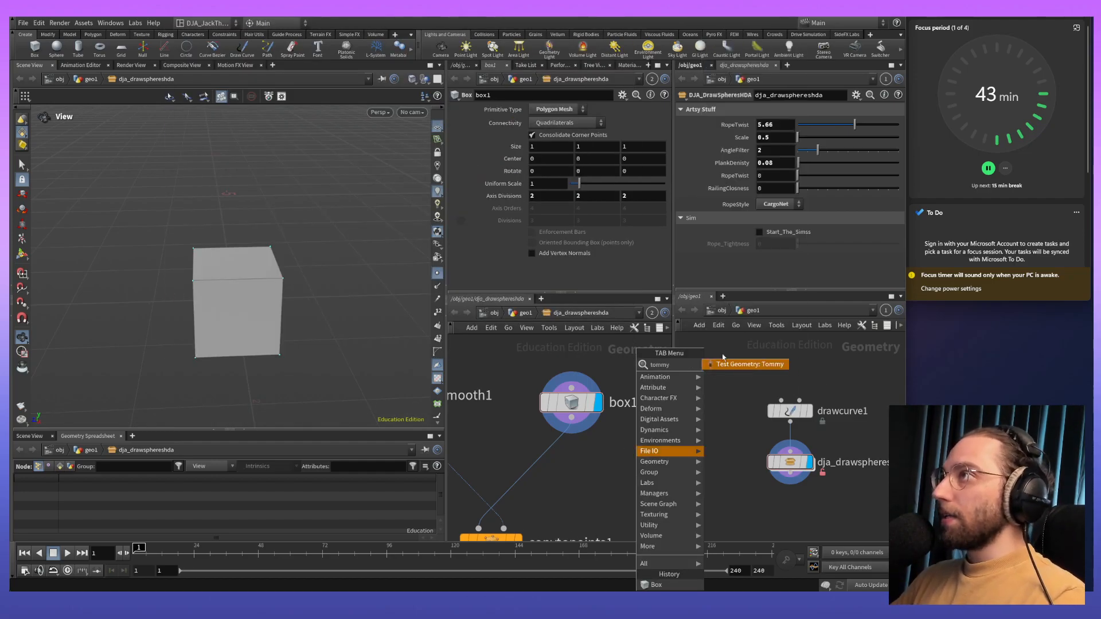
{"action": "left_click", "coordinate": [729, 365]}
{"action": "left_click", "coordinate": [626, 359]}
{"action": "left_click_drag", "start_coordinate": [630, 370], "coordinate": [590, 367]}
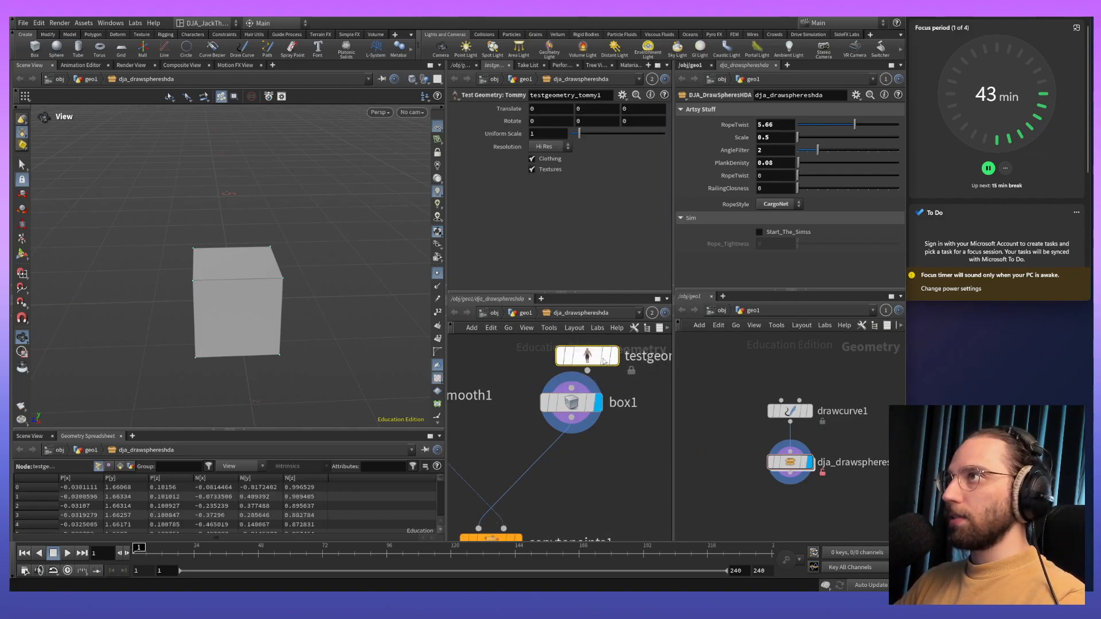
{"action": "left_click", "coordinate": [614, 356]}
- Examine the Tommy figure up close and at full height from several angles
{"action": "left_click_drag", "start_coordinate": [278, 308], "coordinate": [263, 285]}
{"action": "scroll", "coordinate": [264, 285], "scroll_direction": "up", "scroll_amount": 4}
{"action": "middle_click_drag", "start_coordinate": [265, 269], "coordinate": [270, 344]}
{"action": "left_click_drag", "start_coordinate": [269, 344], "coordinate": [234, 314]}
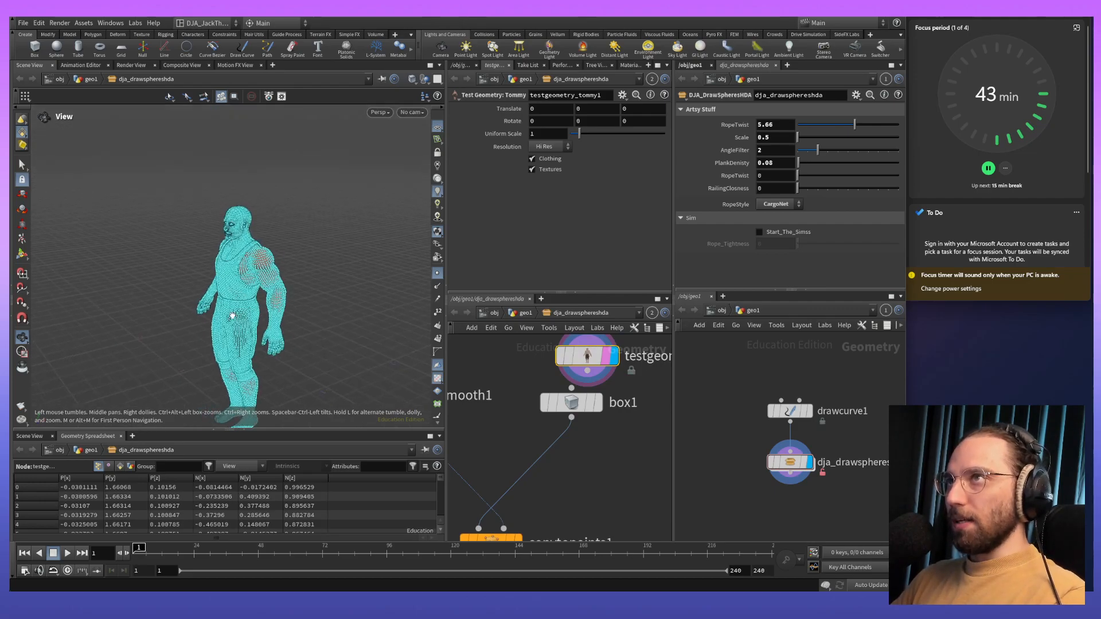
{"action": "scroll", "coordinate": [236, 315], "scroll_direction": "up", "scroll_amount": 4}
{"action": "middle_click_drag", "start_coordinate": [257, 310], "coordinate": [281, 376]}
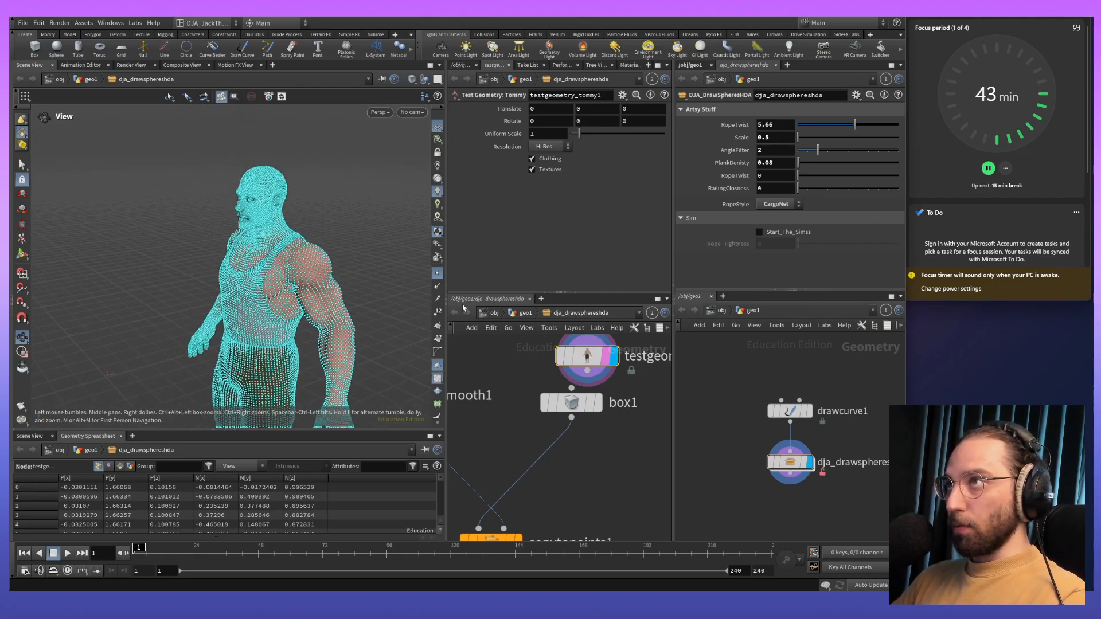
{"action": "scroll", "coordinate": [273, 173], "scroll_direction": "up", "scroll_amount": 5}
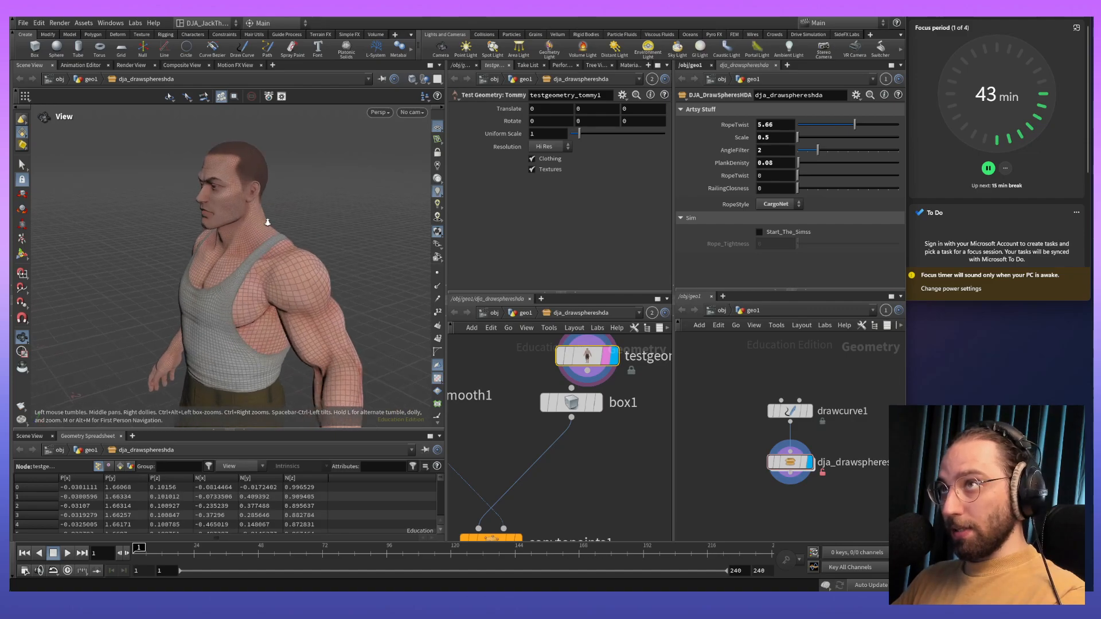
{"action": "scroll", "coordinate": [273, 174], "scroll_direction": "down", "scroll_amount": 4}
{"action": "middle_click_drag", "start_coordinate": [281, 200], "coordinate": [327, 292]}
{"action": "left_click_drag", "start_coordinate": [327, 292], "coordinate": [359, 266]}
{"action": "scroll", "coordinate": [359, 266], "scroll_direction": "up", "scroll_amount": 4}
{"action": "middle_click_drag", "start_coordinate": [362, 246], "coordinate": [311, 254]}
{"action": "scroll", "coordinate": [335, 308], "scroll_direction": "up", "scroll_amount": 4}
{"action": "scroll", "coordinate": [320, 219], "scroll_direction": "down", "scroll_amount": 3}
{"action": "scroll", "coordinate": [311, 253], "scroll_direction": "down", "scroll_amount": 6}
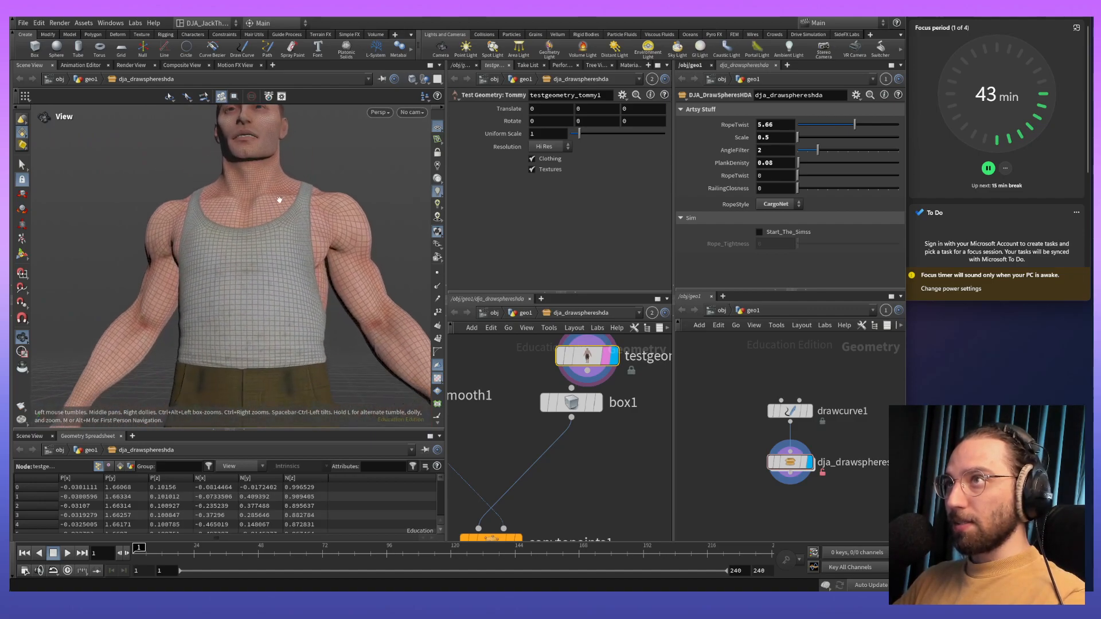
{"action": "middle_click_drag", "start_coordinate": [306, 308], "coordinate": [306, 191]}
{"action": "left_click_drag", "start_coordinate": [306, 192], "coordinate": [247, 281]}
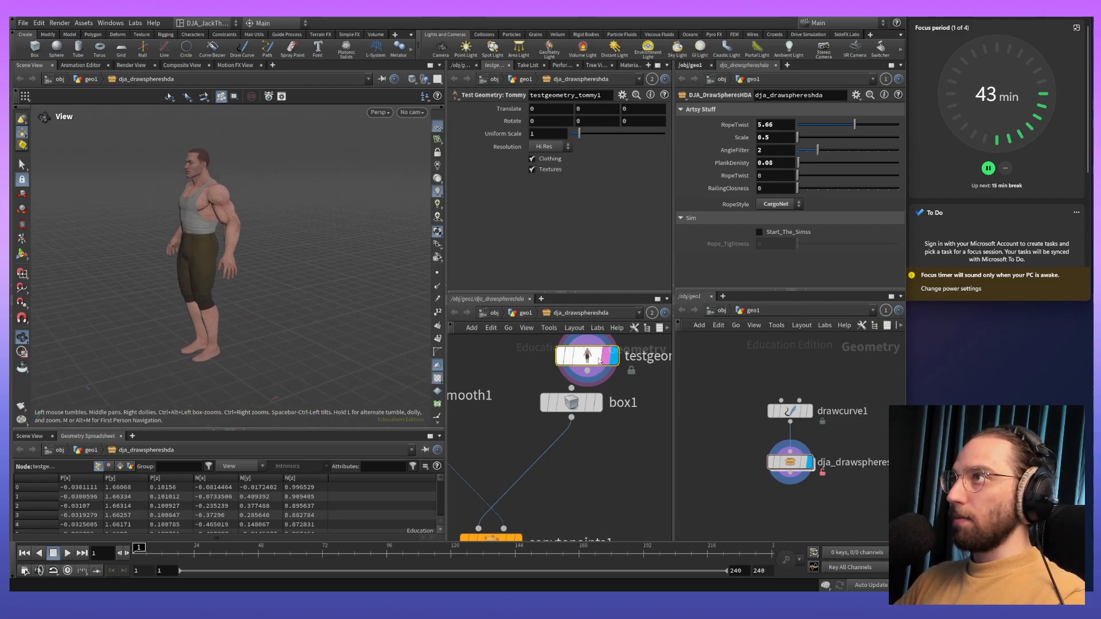
- Move the Tommy test geometry node farther away from box1 in the network
{"action": "scroll", "coordinate": [593, 355], "scroll_direction": "down", "scroll_amount": 5}
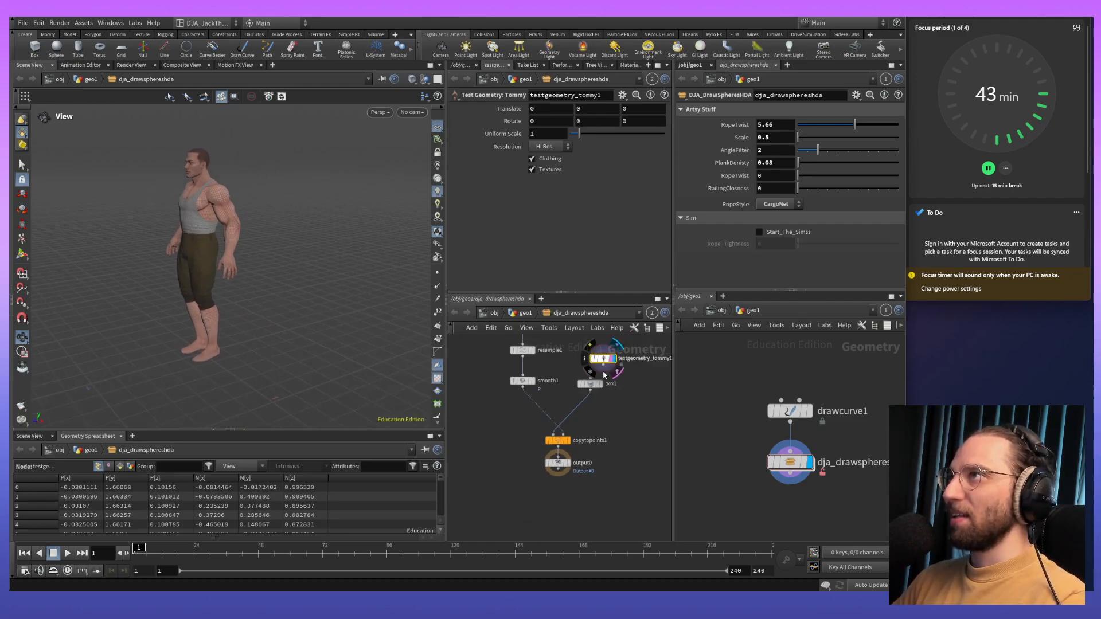
{"action": "middle_click_drag", "start_coordinate": [631, 413], "coordinate": [616, 424]}
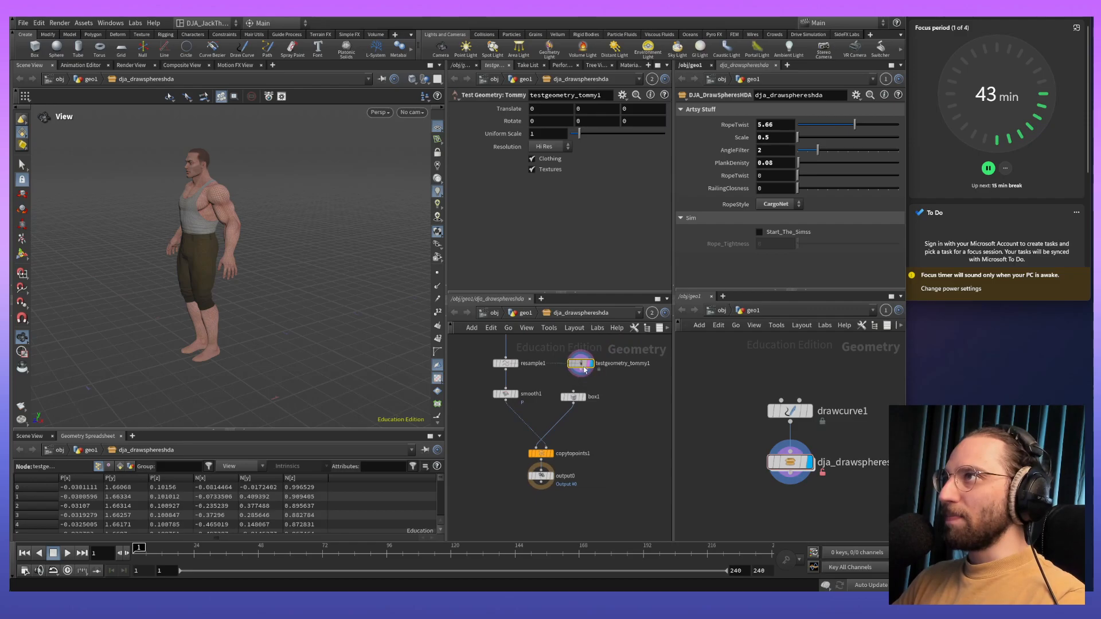
{"action": "left_click_drag", "start_coordinate": [580, 365], "coordinate": [635, 367]}
{"action": "key", "text": "Tab"}
{"action": "key", "text": "Escape"}
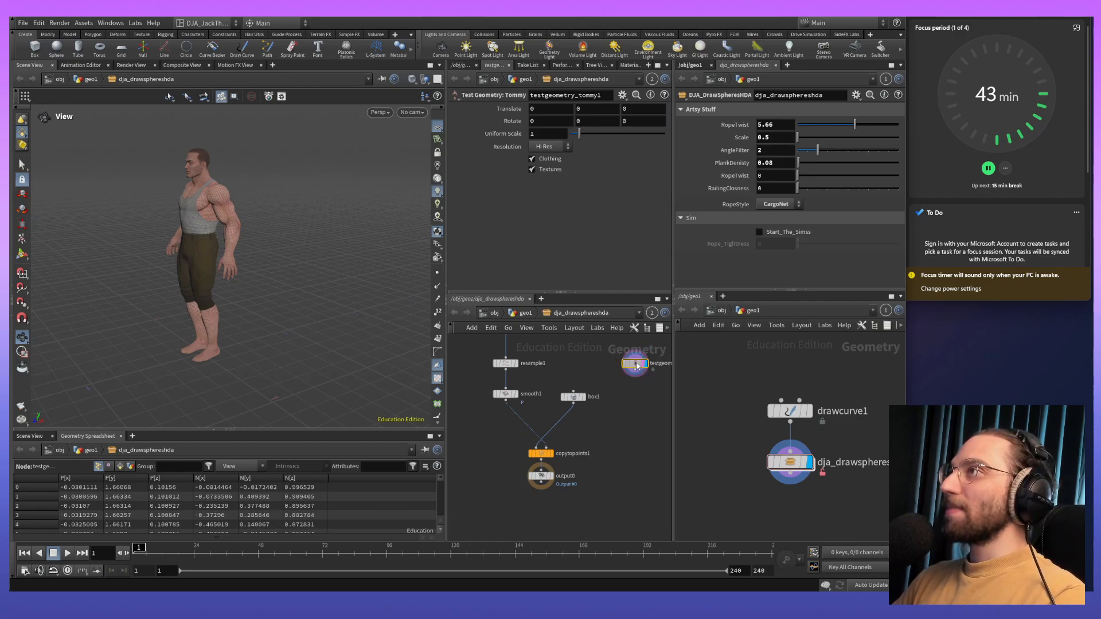
- Add a Transform node directly below the Tommy test geometry node and connect it
{"action": "key", "text": "Tab"}
{"action": "type", "text": "tras"}
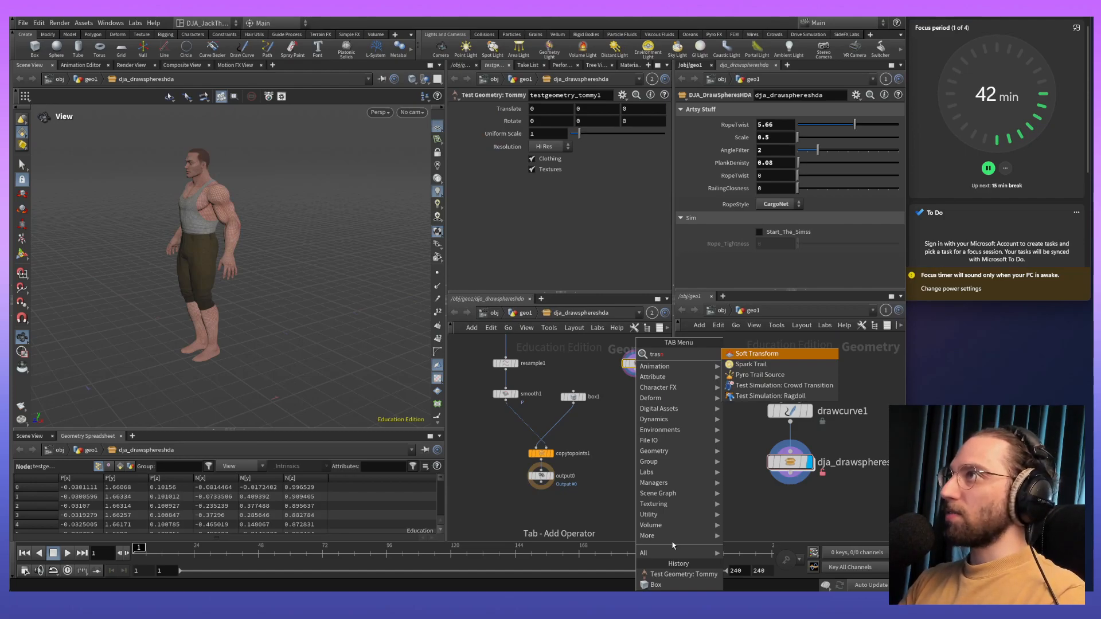
{"action": "key", "text": "BackSpace"}
{"action": "type", "text": "n"}
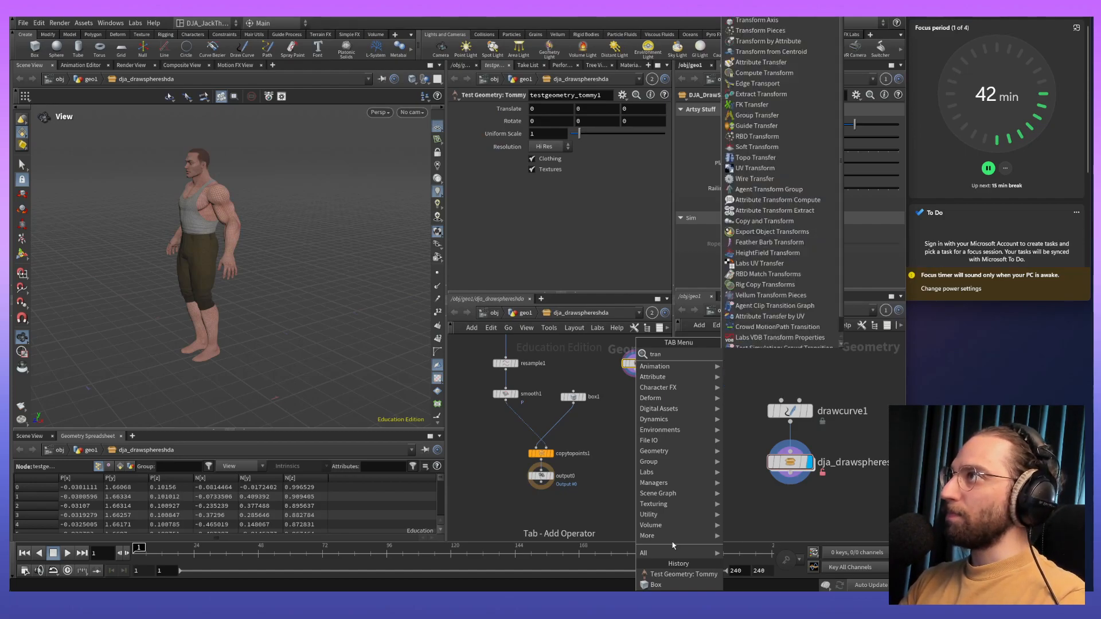
{"action": "key", "text": "Return"}
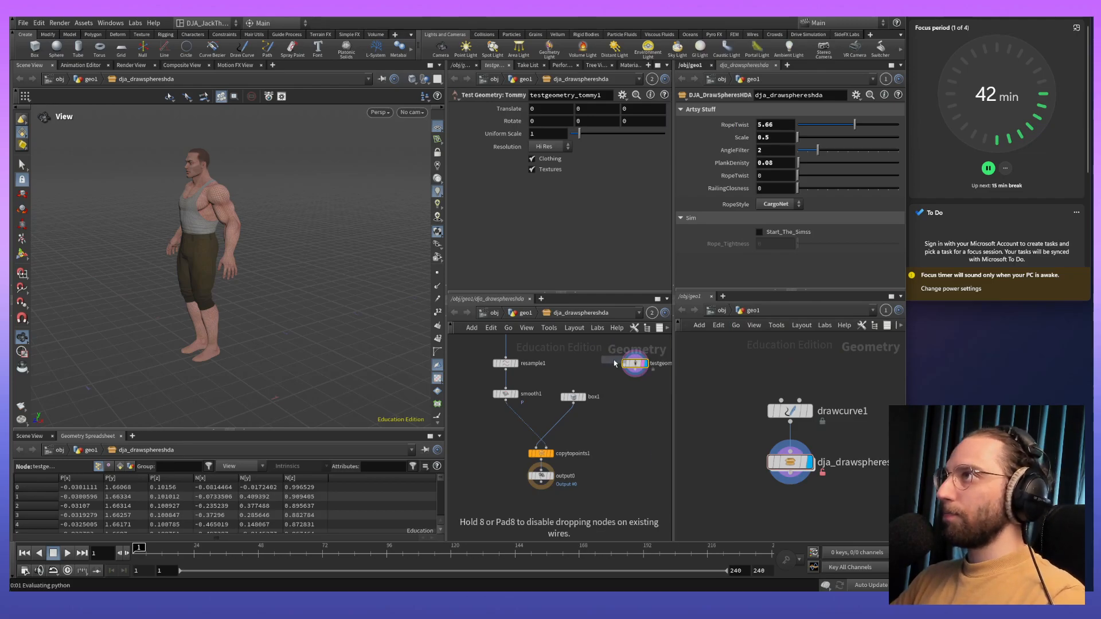
{"action": "left_click", "coordinate": [635, 379]}
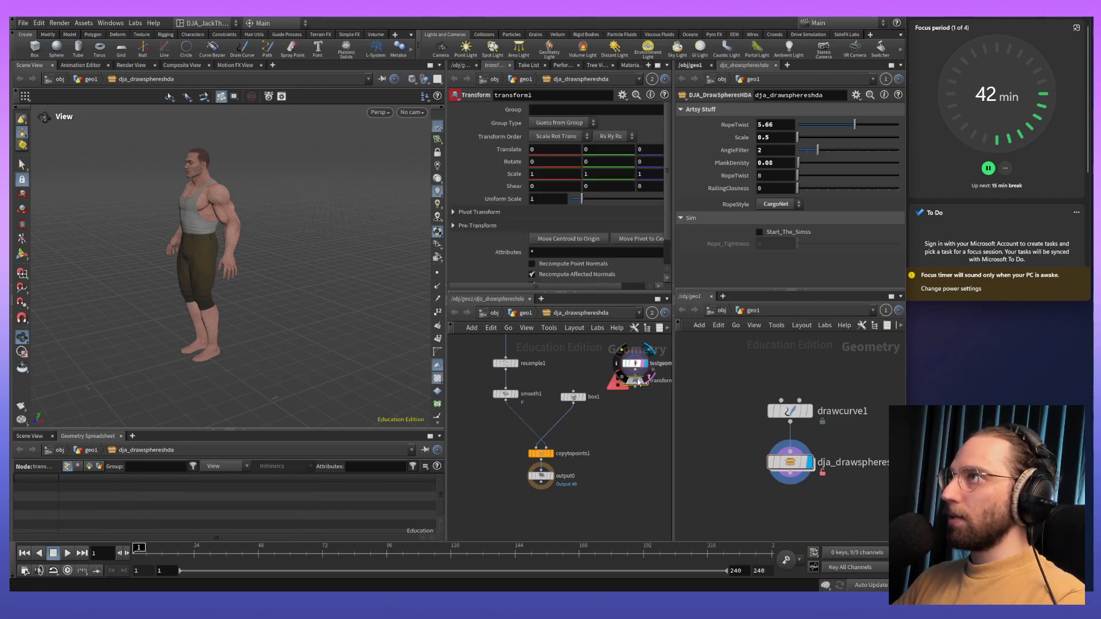
{"action": "left_click_drag", "start_coordinate": [635, 370], "coordinate": [635, 376]}
- Translate the Tommy figure to -1 along Z with the Transform node and display the result
{"action": "left_click_drag", "start_coordinate": [235, 361], "coordinate": [173, 298]}
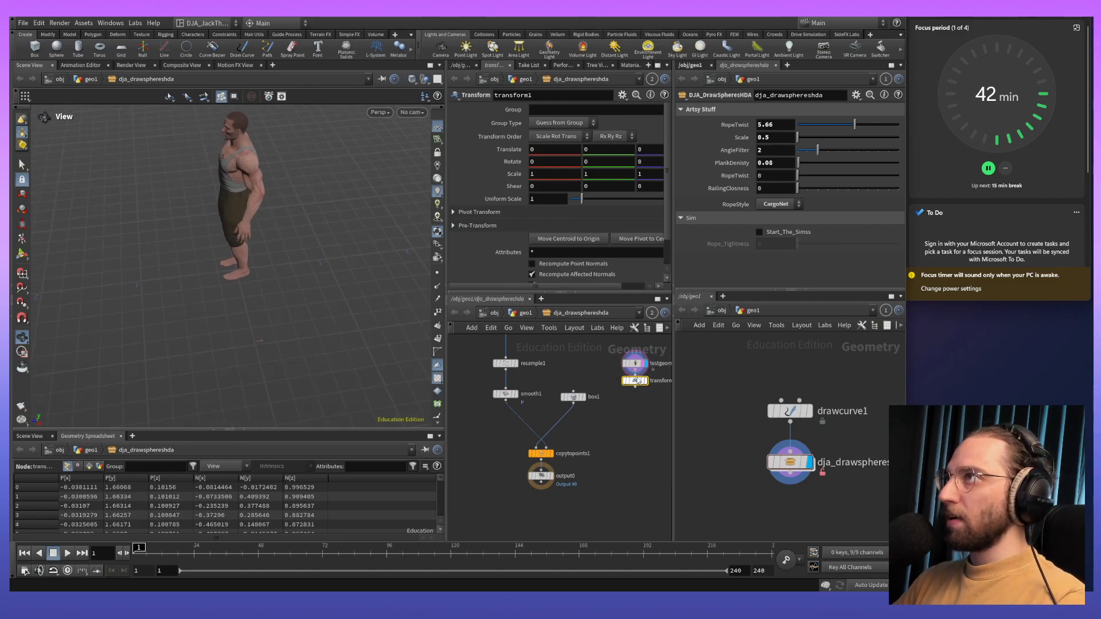
{"action": "key", "text": "Return"}
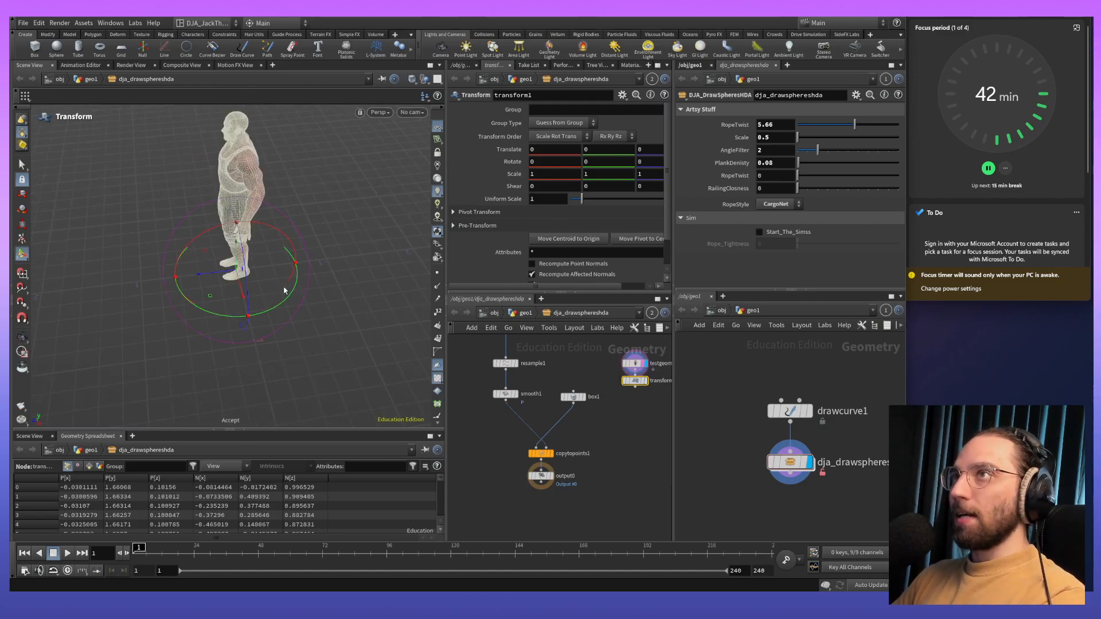
{"action": "left_click_drag", "start_coordinate": [210, 278], "coordinate": [304, 267]}
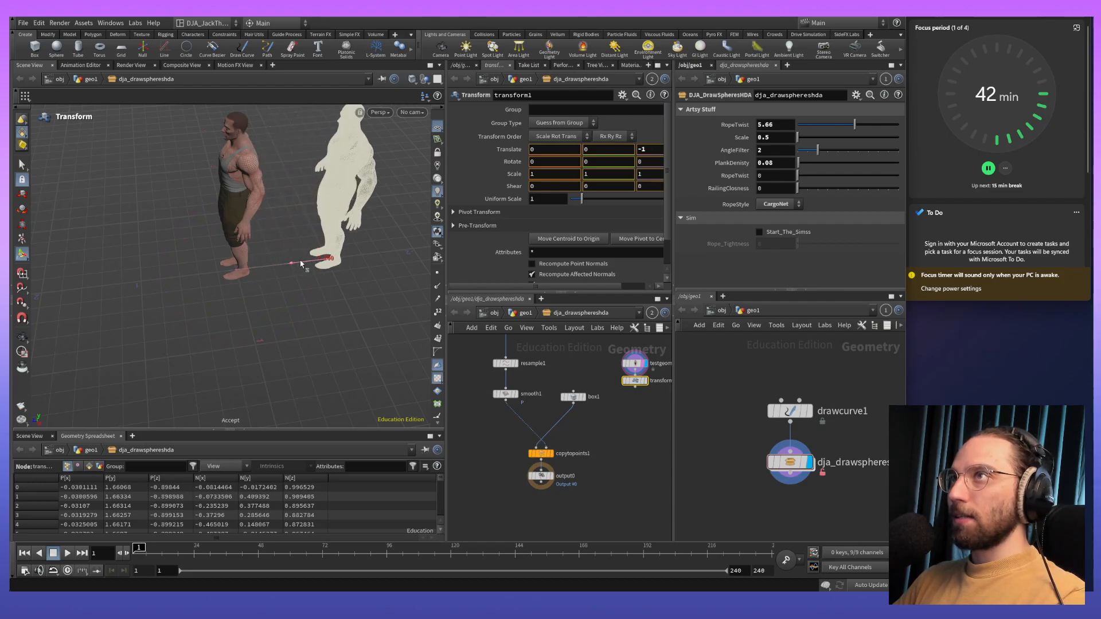
{"action": "left_click", "coordinate": [646, 382]}
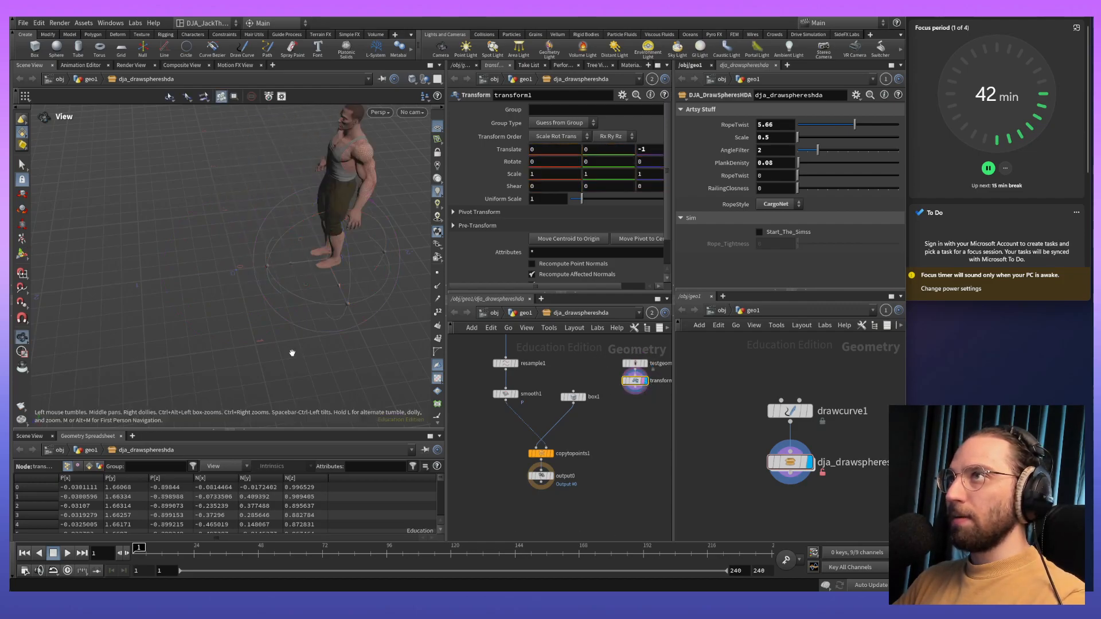
{"action": "left_click_drag", "start_coordinate": [294, 353], "coordinate": [424, 357], "text": "alt"}
- Display box1 and show the transformed Tommy figure as a template for scale reference
{"action": "left_click", "coordinate": [572, 396]}
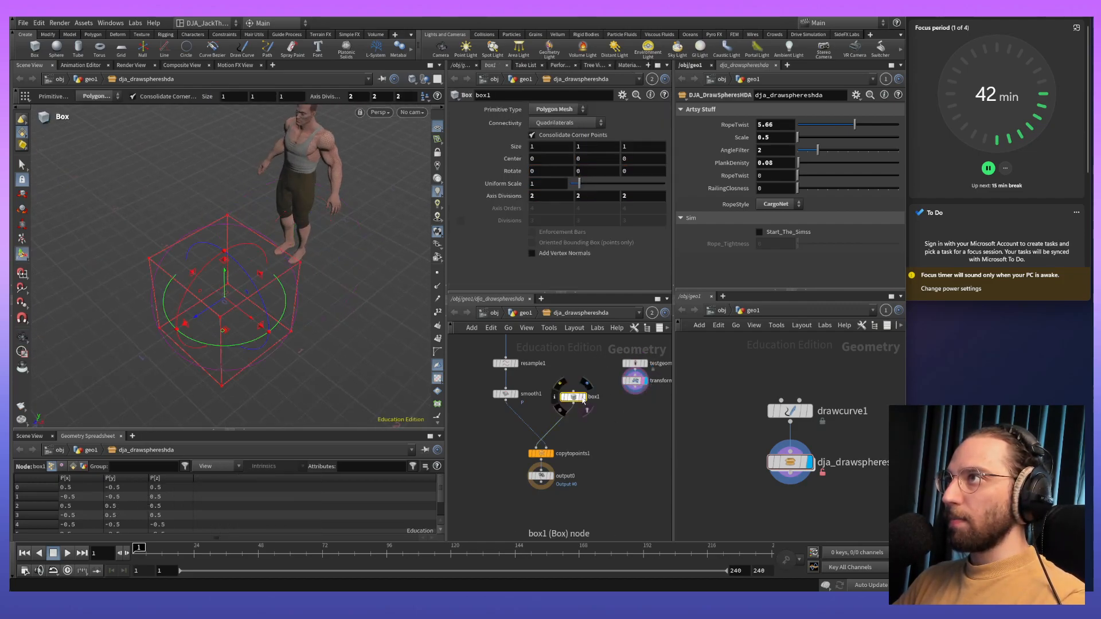
{"action": "left_click", "coordinate": [583, 397]}
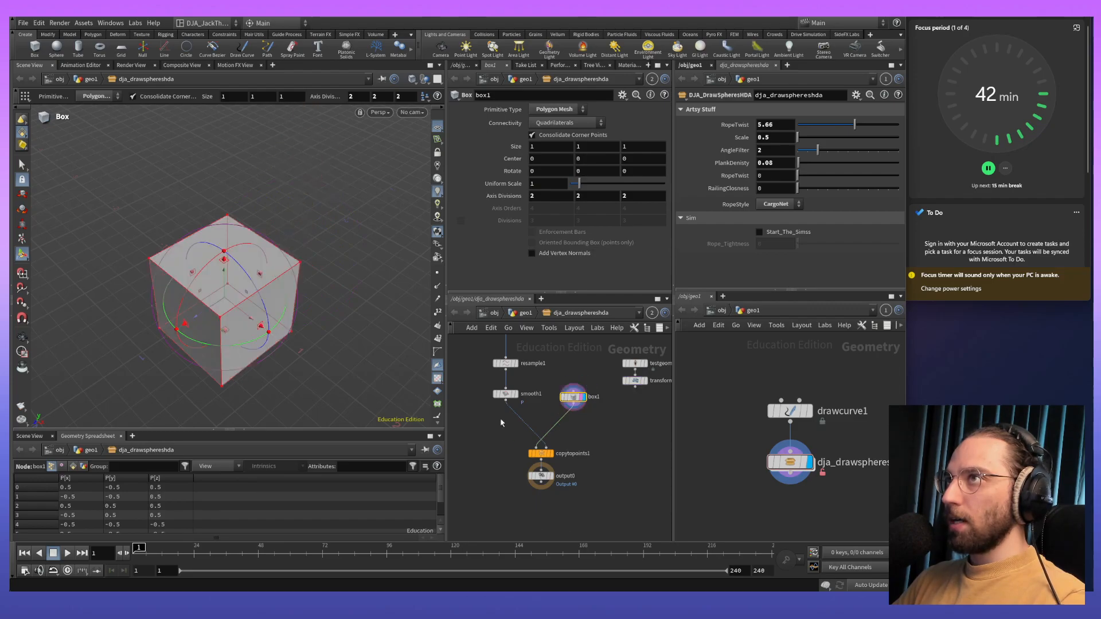
{"action": "left_click", "coordinate": [643, 382]}
{"action": "left_click_drag", "start_coordinate": [305, 348], "coordinate": [353, 323], "text": "alt"}
{"action": "middle_click_drag", "start_coordinate": [315, 317], "coordinate": [303, 248], "text": "alt"}
{"action": "left_click_drag", "start_coordinate": [234, 223], "coordinate": [252, 240]}
{"action": "key", "text": "ctrl+z"}
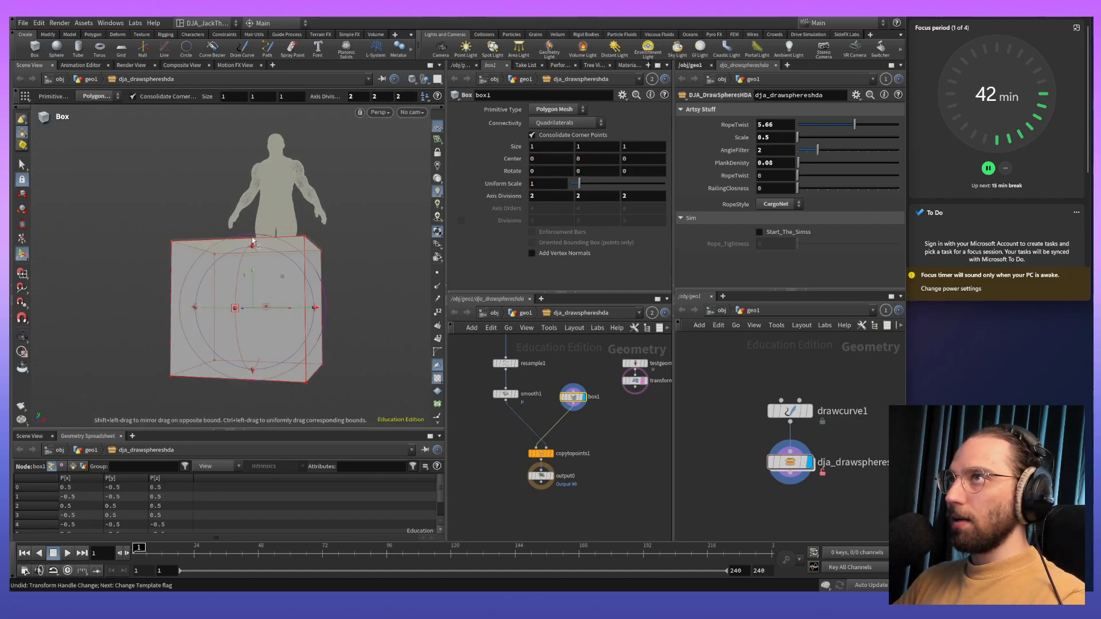
- Switch the scene viewport from perspective to the front view
{"action": "left_click", "coordinate": [380, 113]}
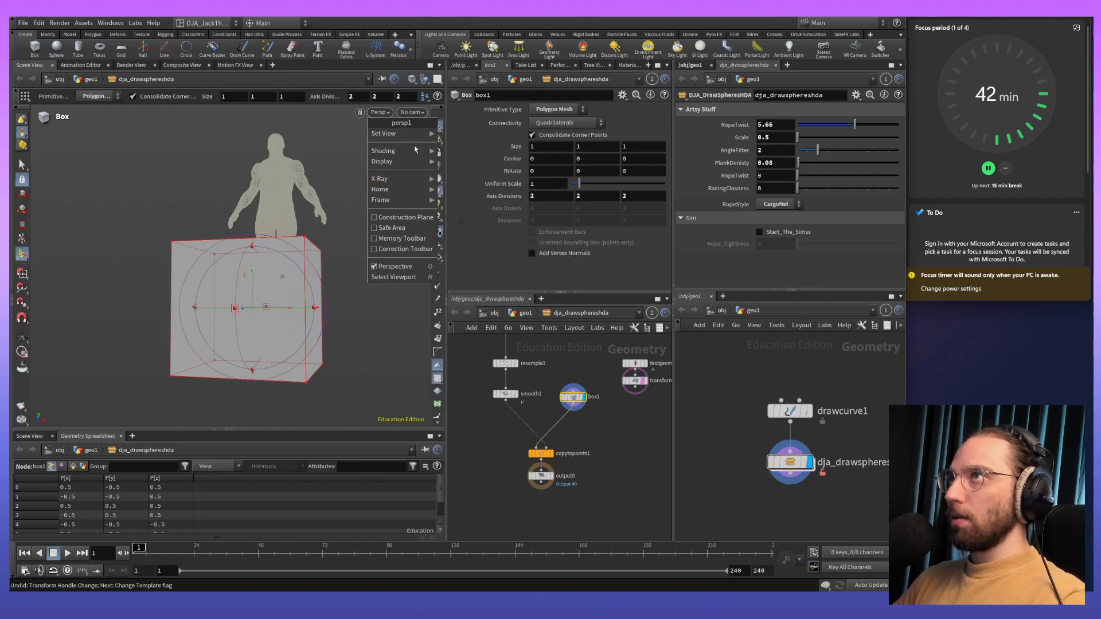
{"action": "left_click", "coordinate": [410, 112]}
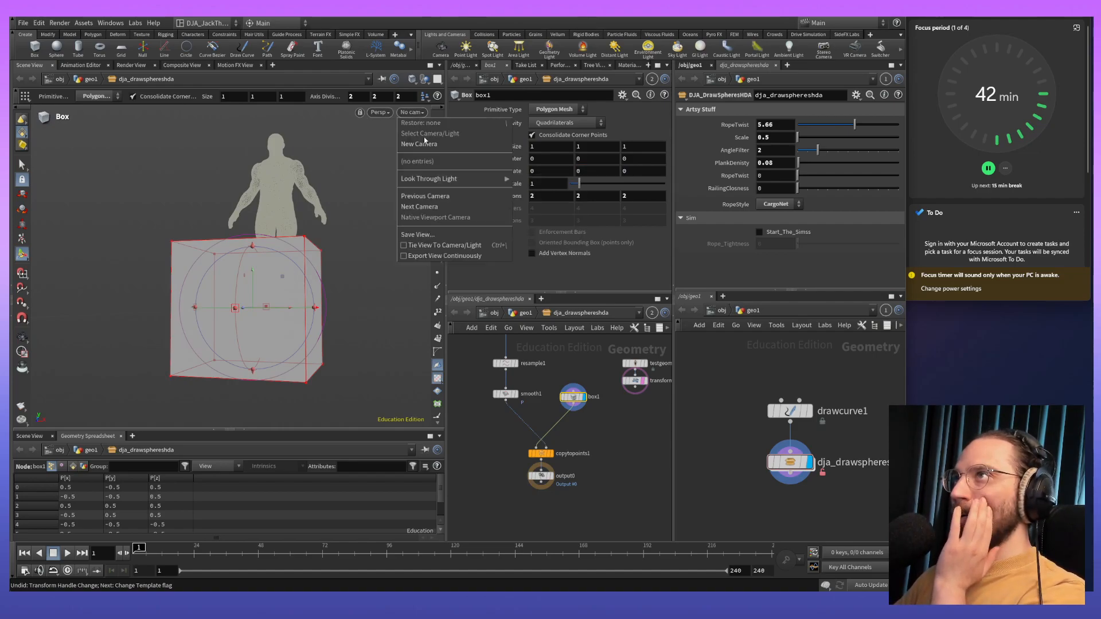
{"action": "left_click", "coordinate": [377, 117]}
{"action": "left_click", "coordinate": [379, 113]}
{"action": "mouse_move", "coordinate": [406, 137]}
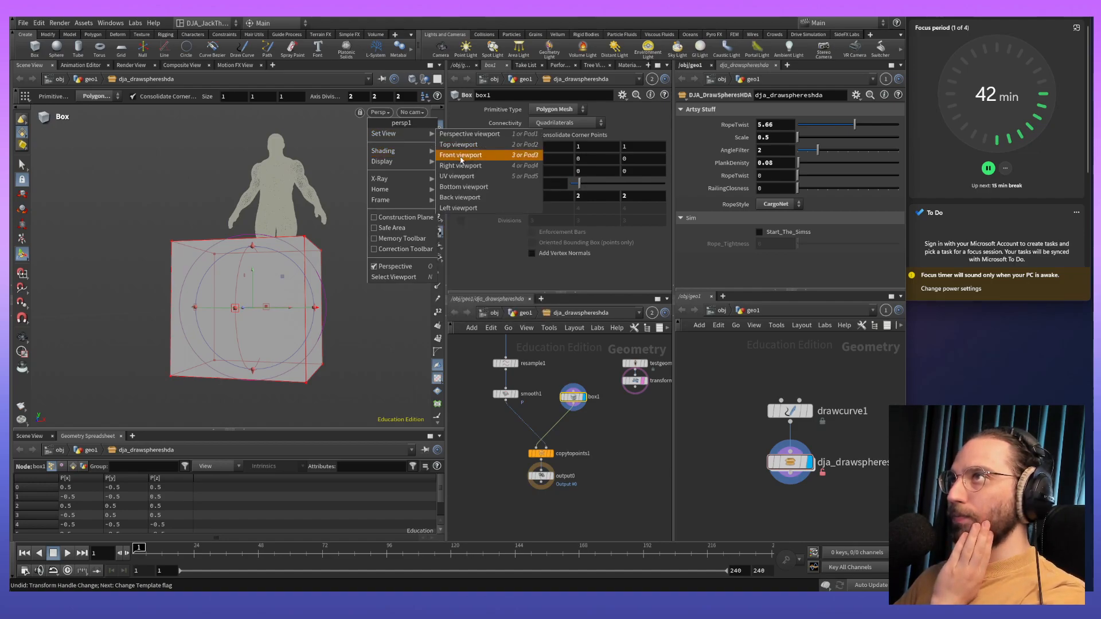
{"action": "left_click", "coordinate": [461, 155]}
{"action": "key", "text": "Escape"}
- Lower box1's upper face to the level of the figure's feet, making the box a slab about 0.11 high
{"action": "scroll", "coordinate": [352, 221], "scroll_direction": "up", "scroll_amount": 5}
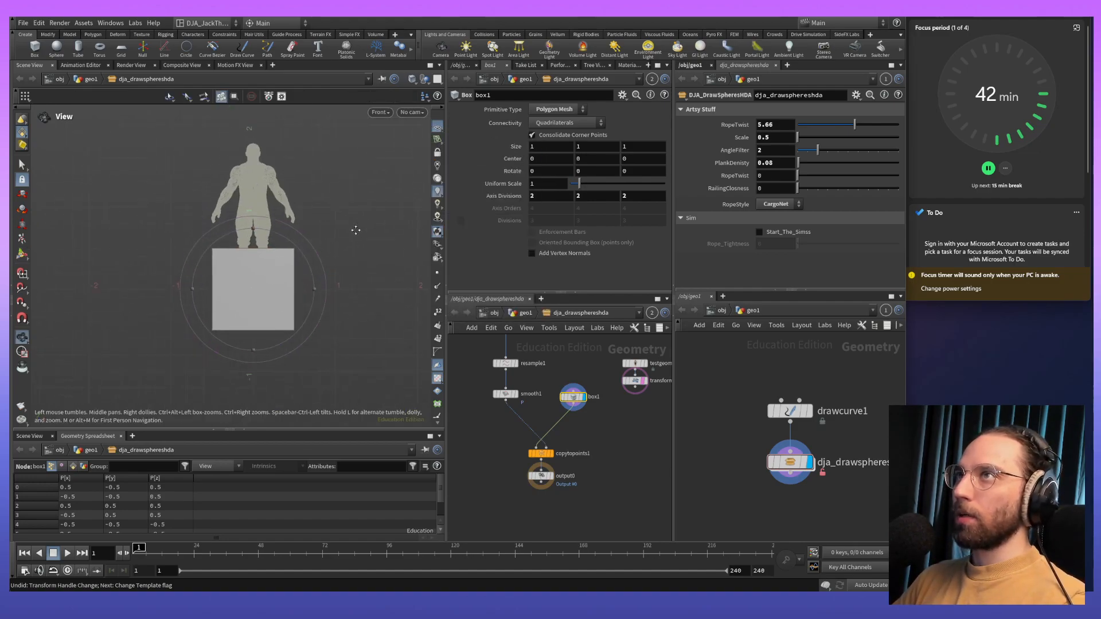
{"action": "middle_click_drag", "start_coordinate": [361, 231], "coordinate": [366, 268]}
{"action": "key", "text": "Return"}
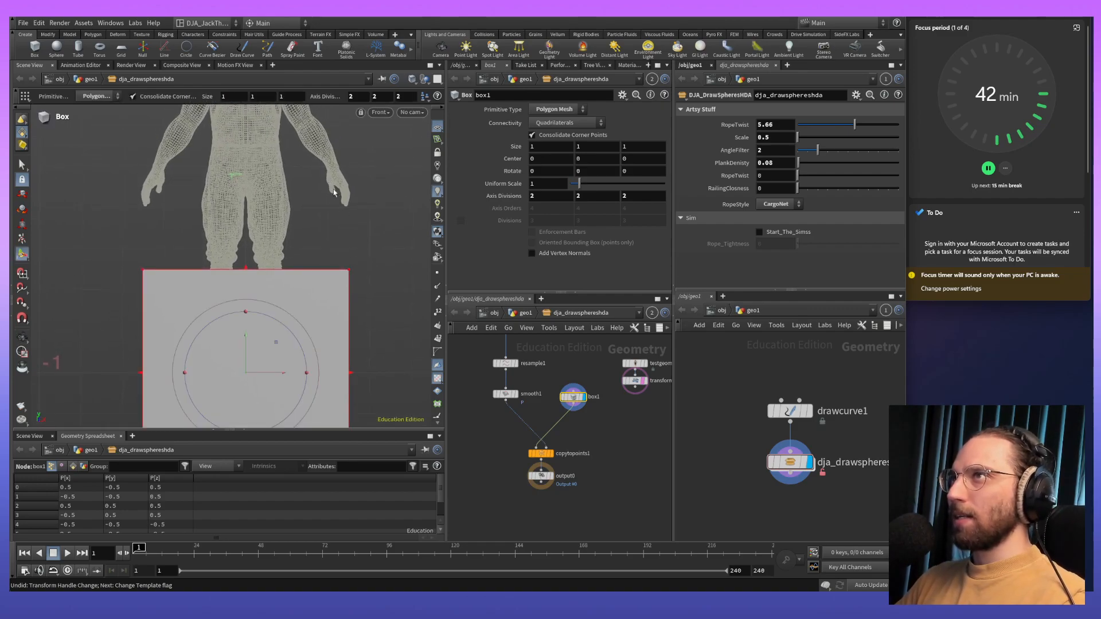
{"action": "middle_click_drag", "start_coordinate": [332, 191], "coordinate": [342, 224]}
{"action": "key", "text": "Escape"}
{"action": "middle_click_drag", "start_coordinate": [333, 272], "coordinate": [311, 207]}
{"action": "scroll", "coordinate": [309, 252], "scroll_direction": "down", "scroll_amount": 4}
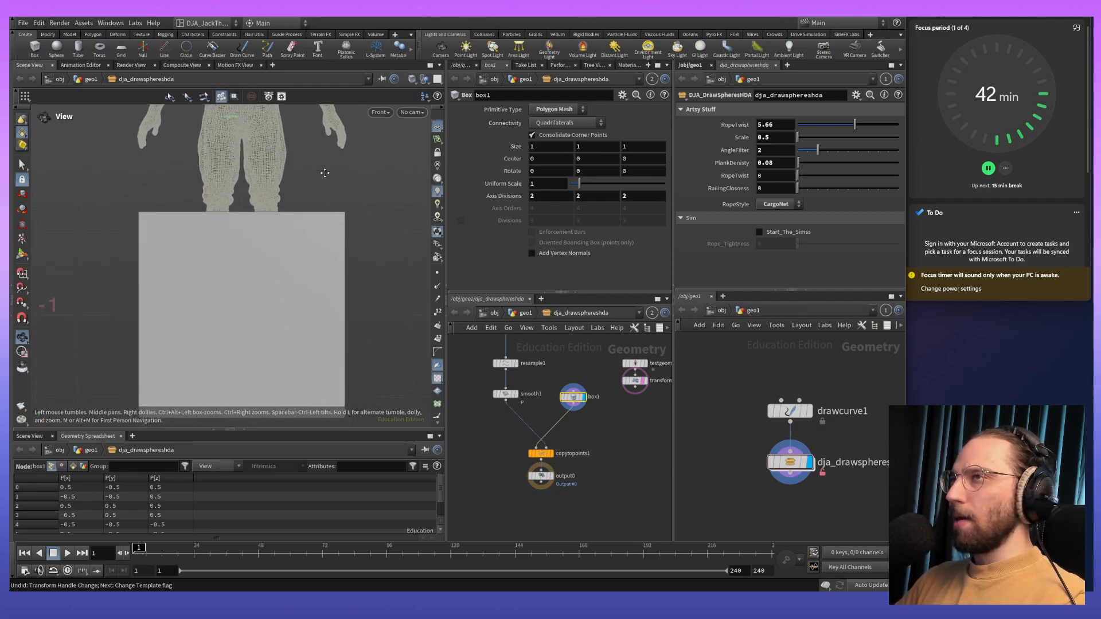
{"action": "key", "text": "Return"}
{"action": "left_click_drag", "start_coordinate": [239, 182], "coordinate": [237, 224]}
{"action": "key", "text": "ctrl+z"}
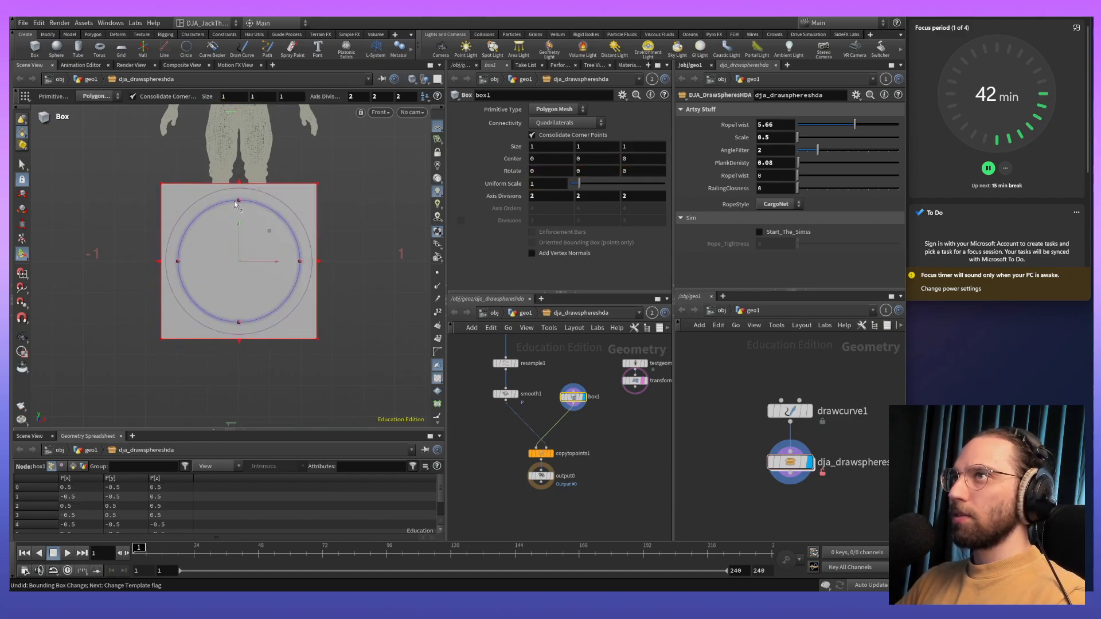
{"action": "left_click_drag", "start_coordinate": [239, 183], "coordinate": [237, 282]}
{"action": "key", "text": "Escape"}
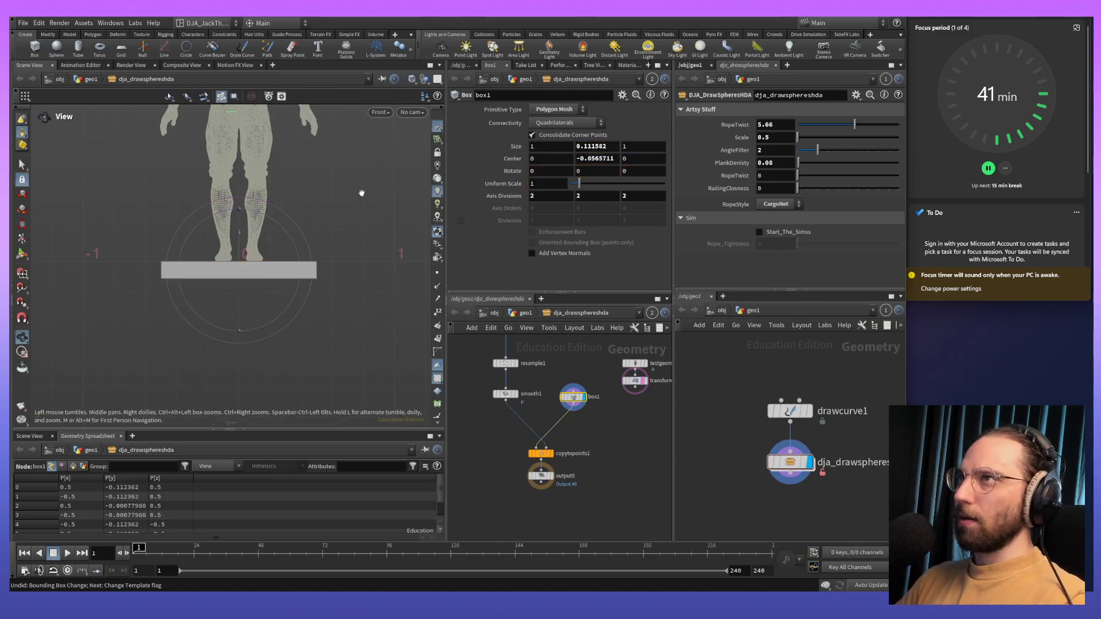
- Switch the scene viewport to the top view and narrow box1 evenly along Z to about 0.30
{"action": "key", "text": "Return"}
{"action": "left_click", "coordinate": [380, 113]}
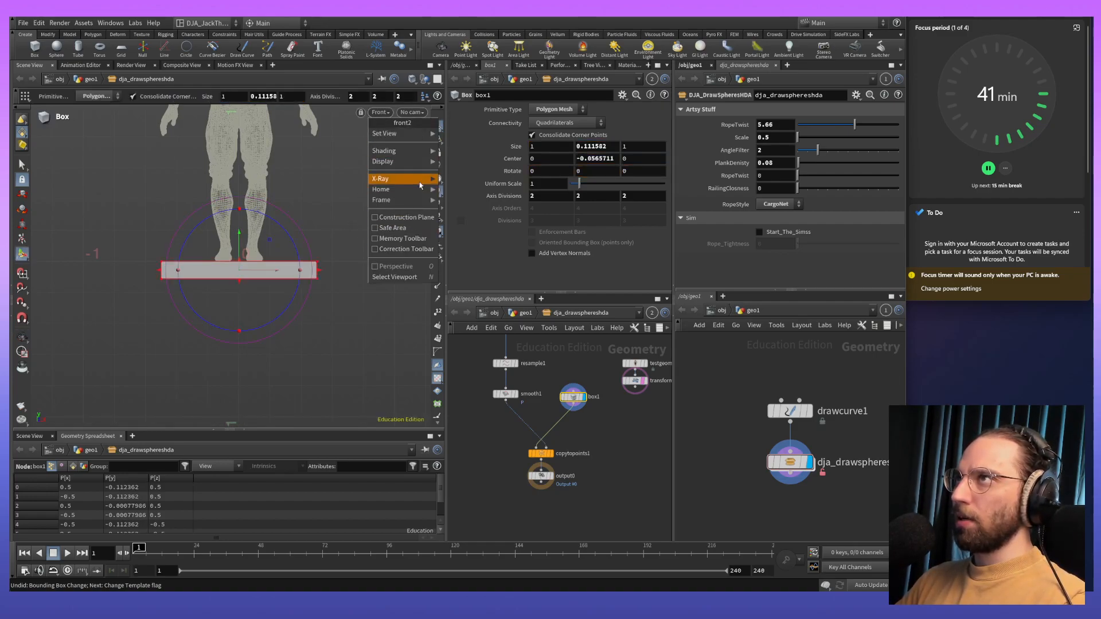
{"action": "left_click", "coordinate": [464, 144]}
{"action": "key", "text": "Escape"}
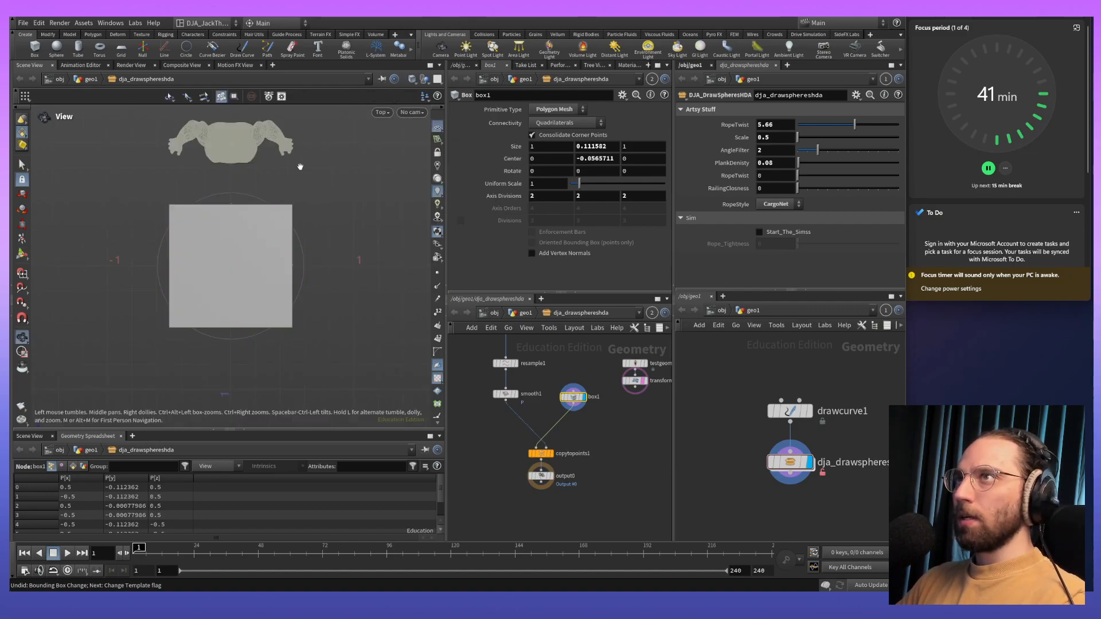
{"action": "key", "text": "Return"}
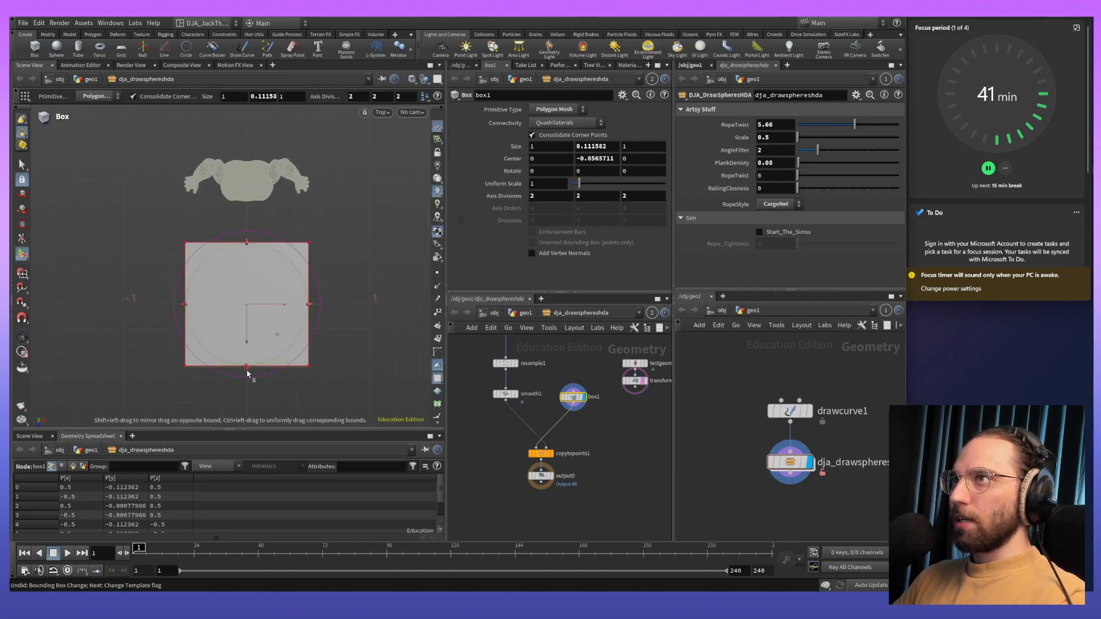
{"action": "left_click_drag", "start_coordinate": [246, 371], "coordinate": [253, 326], "text": "shift"}
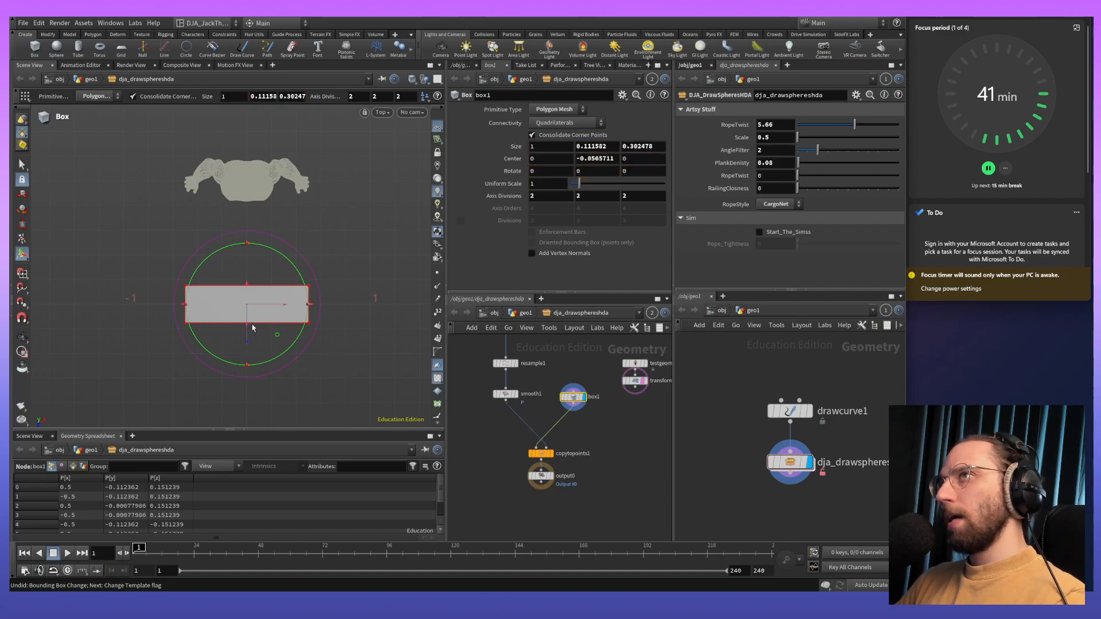
- Switch the scene viewport from the top view back to the perspective view to see box1 beside the figure
{"action": "middle_click_drag", "start_coordinate": [370, 329], "coordinate": [343, 327]}
{"action": "key", "text": "Return"}
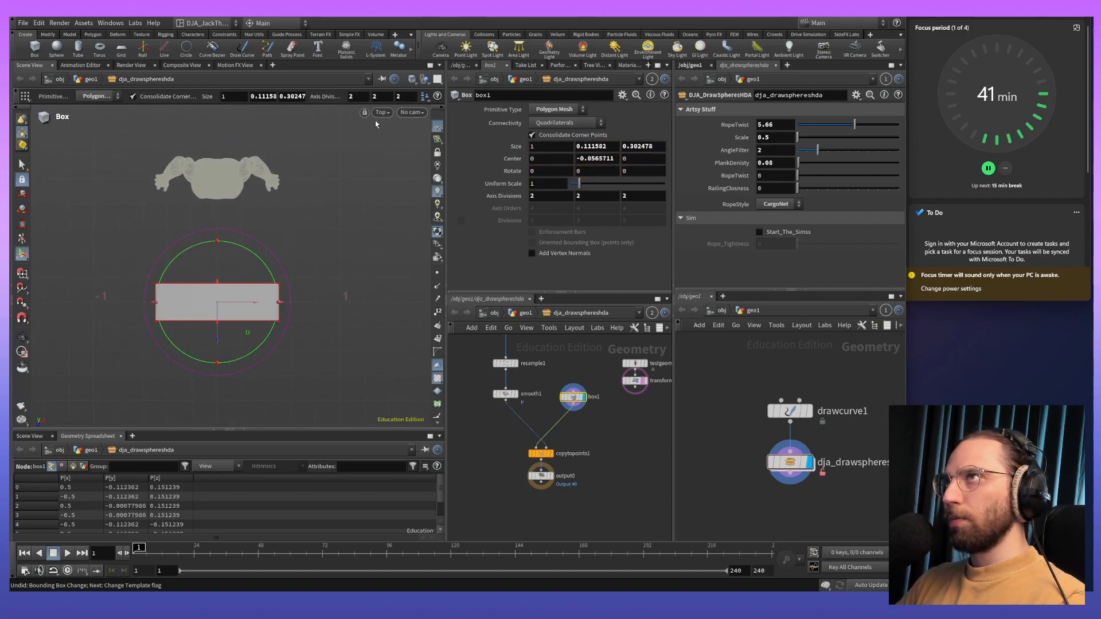
{"action": "left_click", "coordinate": [381, 112]}
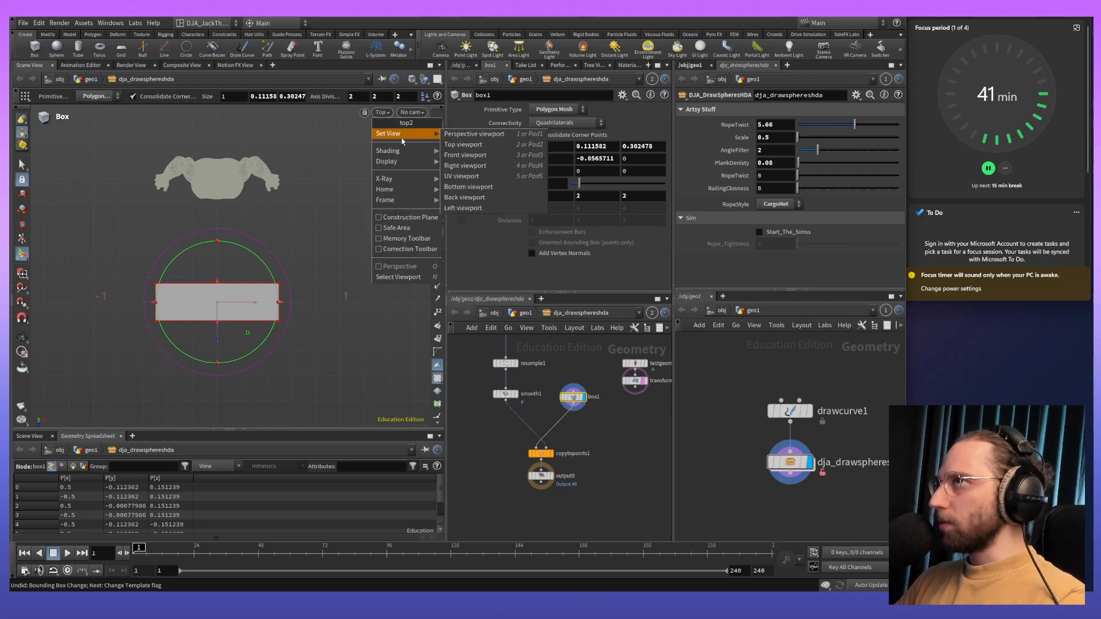
{"action": "mouse_move", "coordinate": [427, 136]}
{"action": "left_click", "coordinate": [460, 136]}
{"action": "key", "text": "Escape"}
{"action": "left_click_drag", "start_coordinate": [297, 312], "coordinate": [270, 325]}
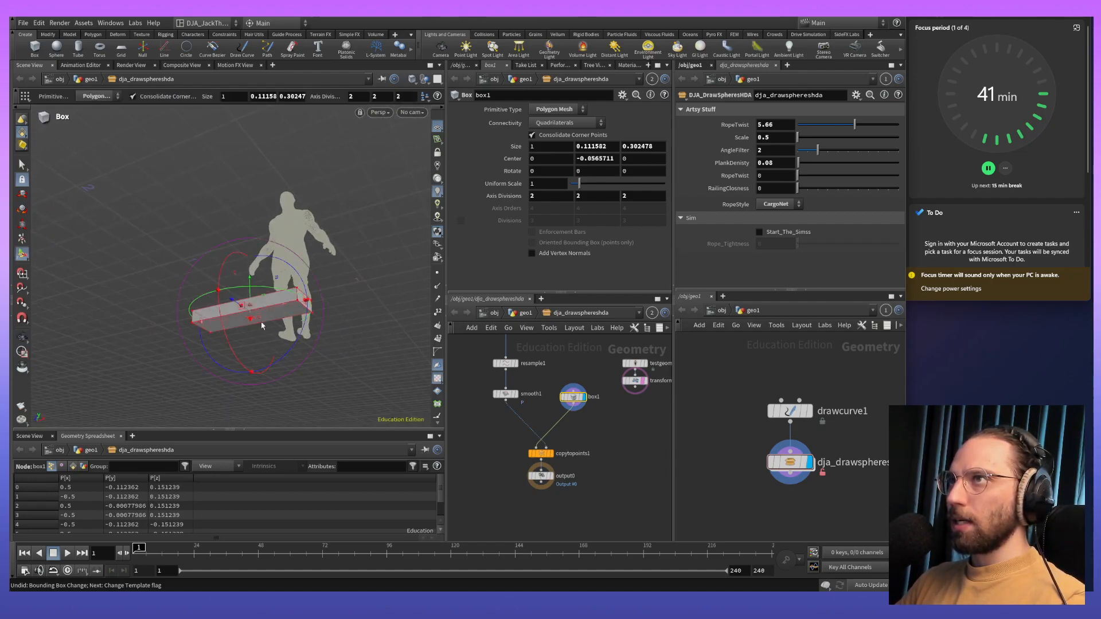
- Switch to the other Houdini window, inspect the planks of the procedural bridge up close, and return to the box1 scene
{"action": "key", "text": "alt+Tab"}
{"action": "key", "text": "alt+Tab"}
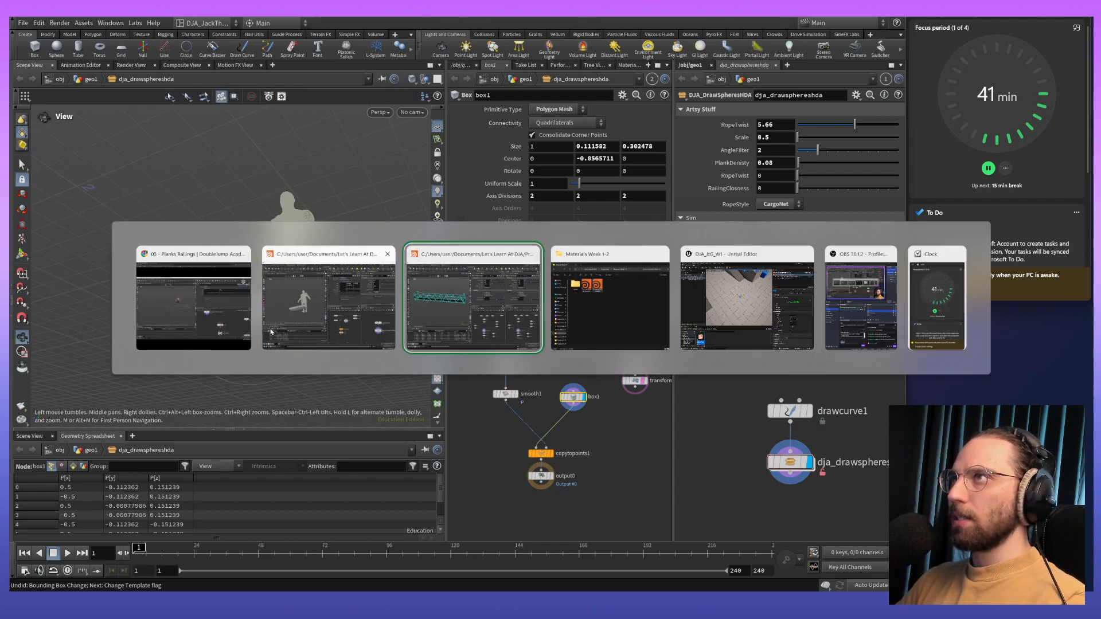
{"action": "left_click_drag", "start_coordinate": [318, 312], "coordinate": [284, 265]}
{"action": "scroll", "coordinate": [254, 323], "scroll_direction": "up", "scroll_amount": 8}
{"action": "key", "text": "alt+Tab"}
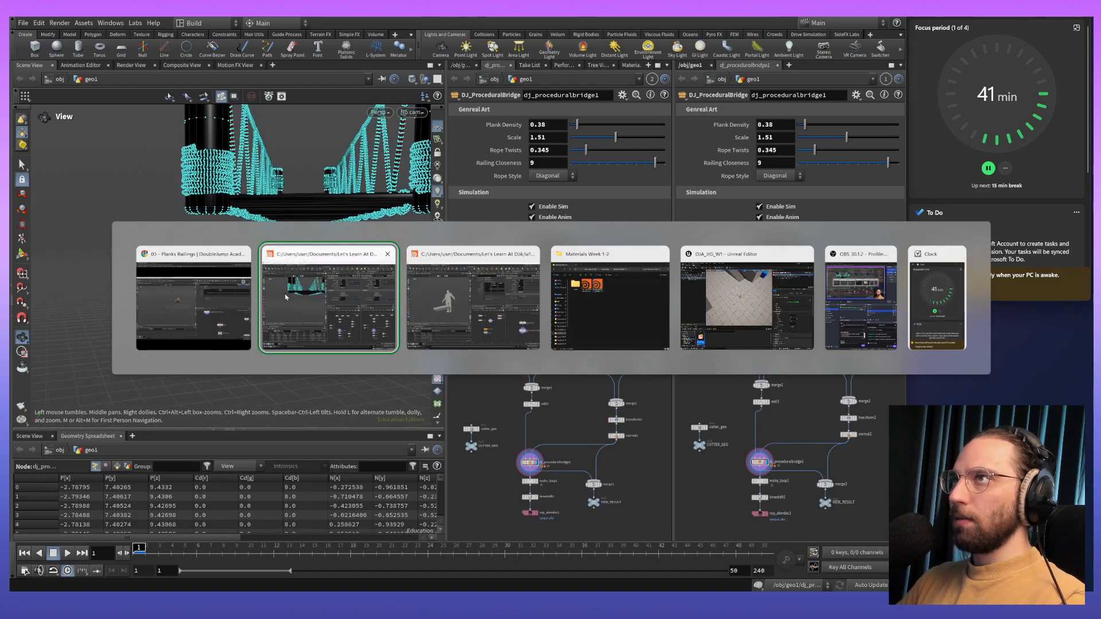
{"action": "key", "text": "alt+Tab"}
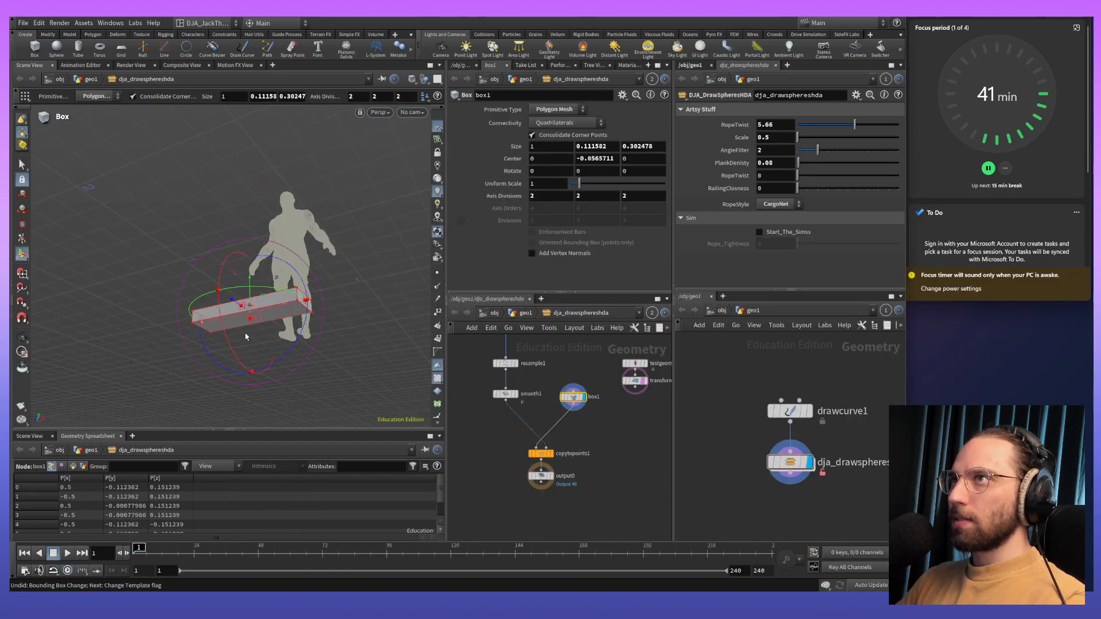
- Raise box1's lower face to thin the plank to about 0.06 high, keeping its upper face at foot level
{"action": "left_click_drag", "start_coordinate": [250, 318], "coordinate": [314, 285]}
{"action": "left_click_drag", "start_coordinate": [307, 348], "coordinate": [243, 317]}
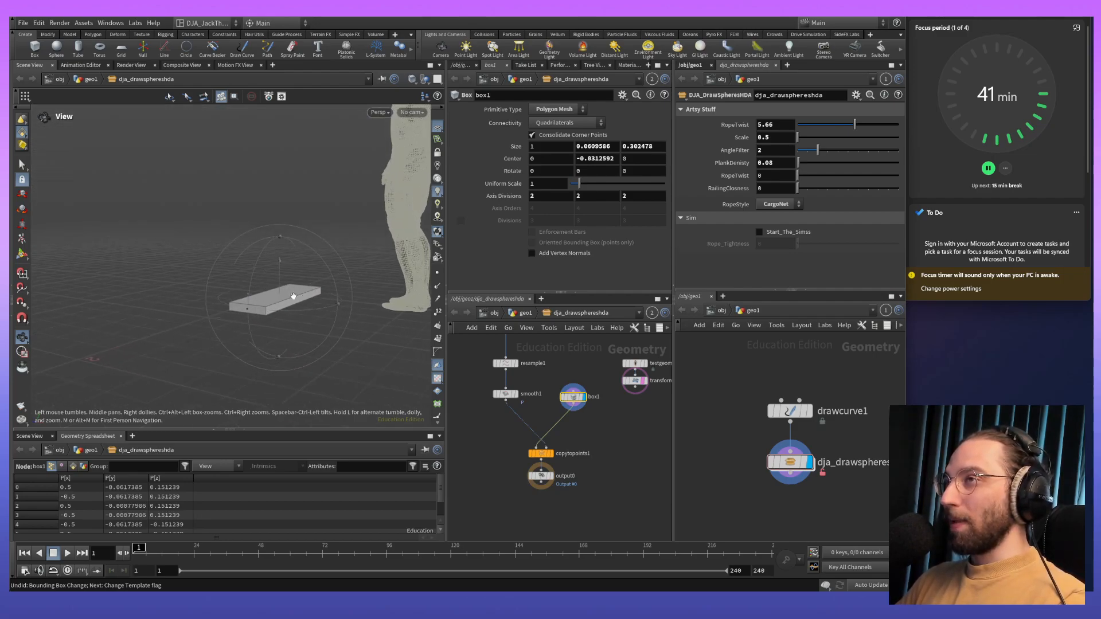
{"action": "mouse_move", "coordinate": [305, 326]}
{"action": "left_mouse_down"}
{"action": "mouse_move", "coordinate": [324, 362]}
{"action": "mouse_move", "coordinate": [378, 349]}
{"action": "mouse_move", "coordinate": [309, 342]}
{"action": "left_mouse_up"}
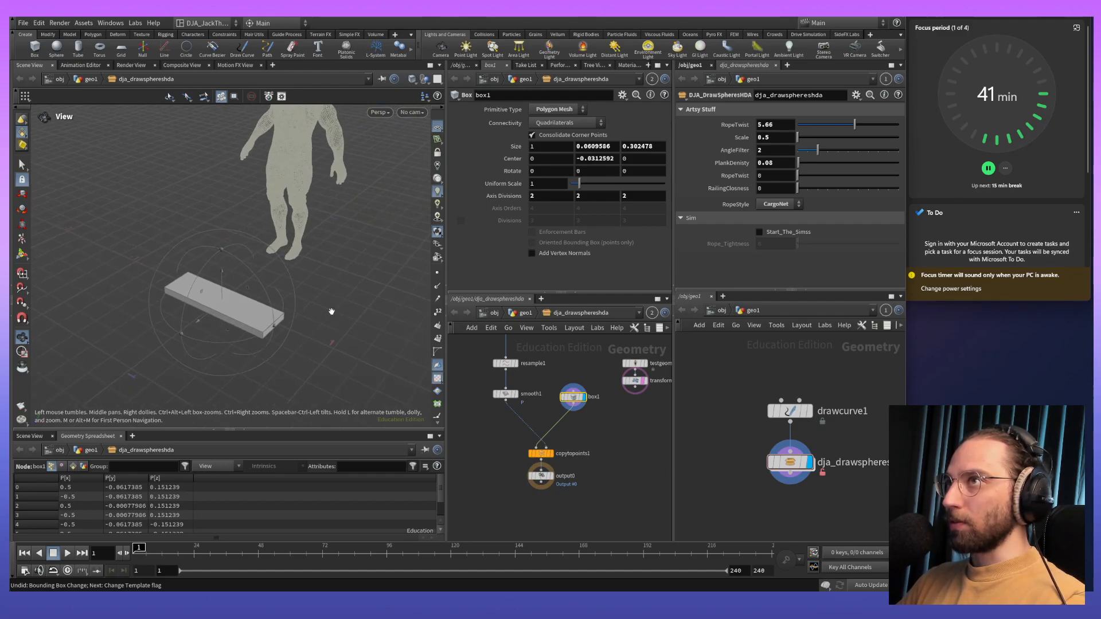
{"action": "left_click_drag", "start_coordinate": [332, 310], "coordinate": [389, 333]}
{"action": "key", "text": "Return"}
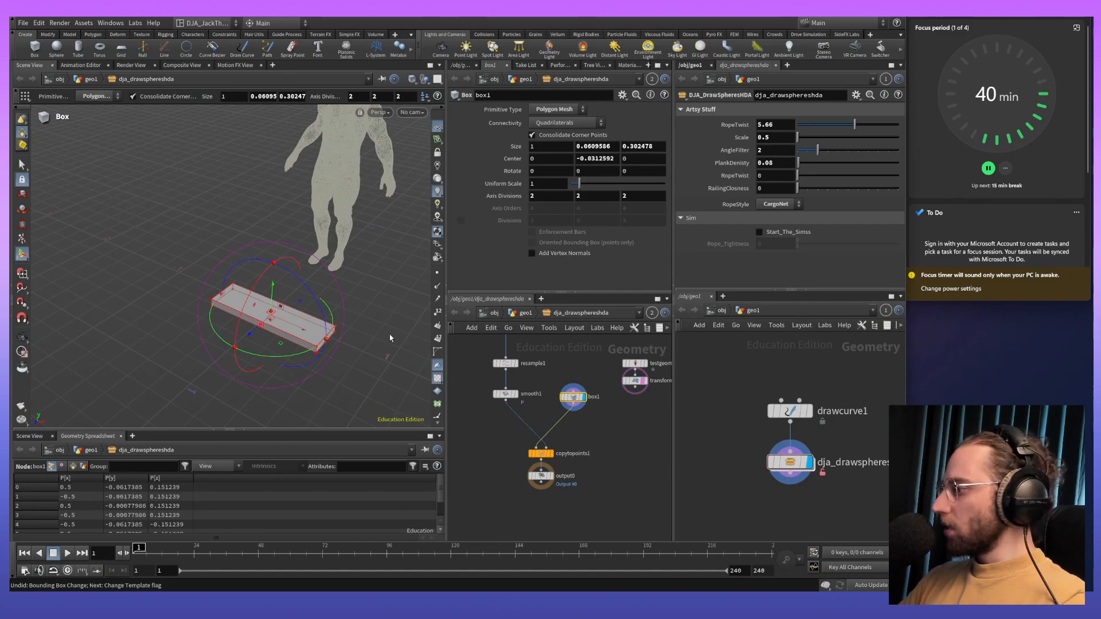
{"action": "key", "text": "Escape"}
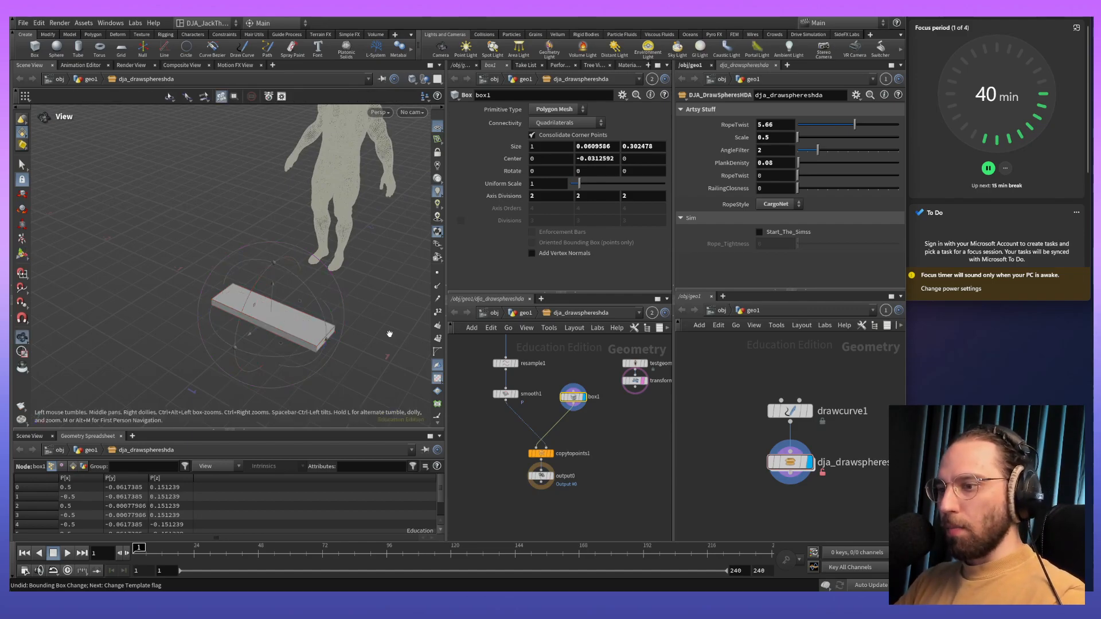
{"action": "key", "text": "Return"}
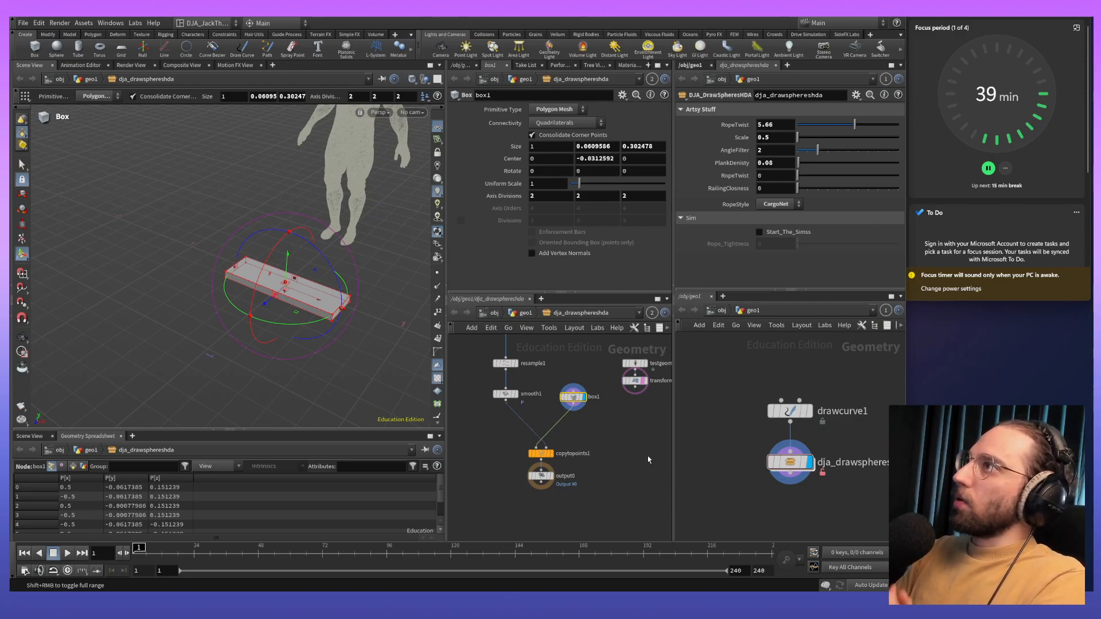
- Open the Type Properties of the dja_drawsphereshda asset and look over the available float parameter types
{"action": "right_click", "coordinate": [790, 461]}
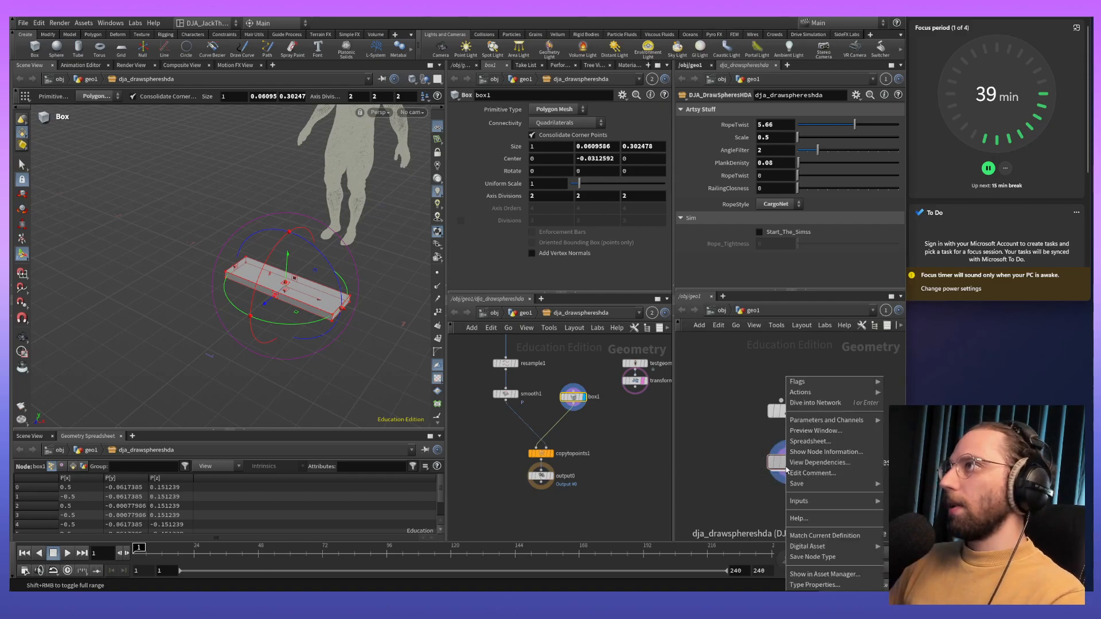
{"action": "left_click", "coordinate": [824, 584]}
{"action": "left_click_drag", "start_coordinate": [713, 134], "coordinate": [684, 112]}
{"action": "left_click", "coordinate": [501, 314]}
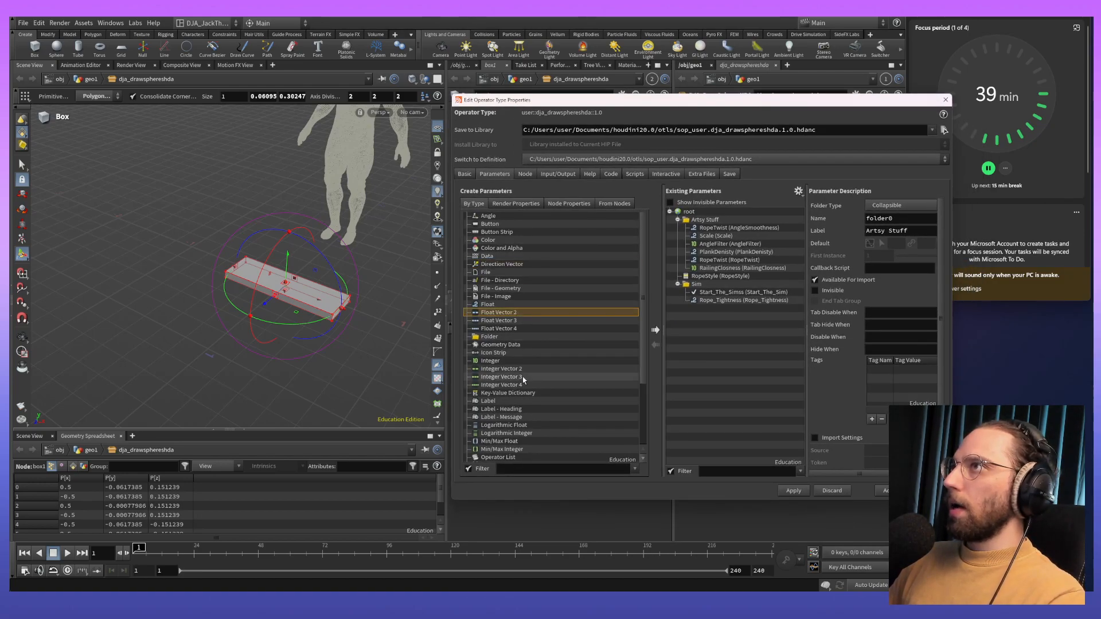
{"action": "left_click", "coordinate": [534, 329]}
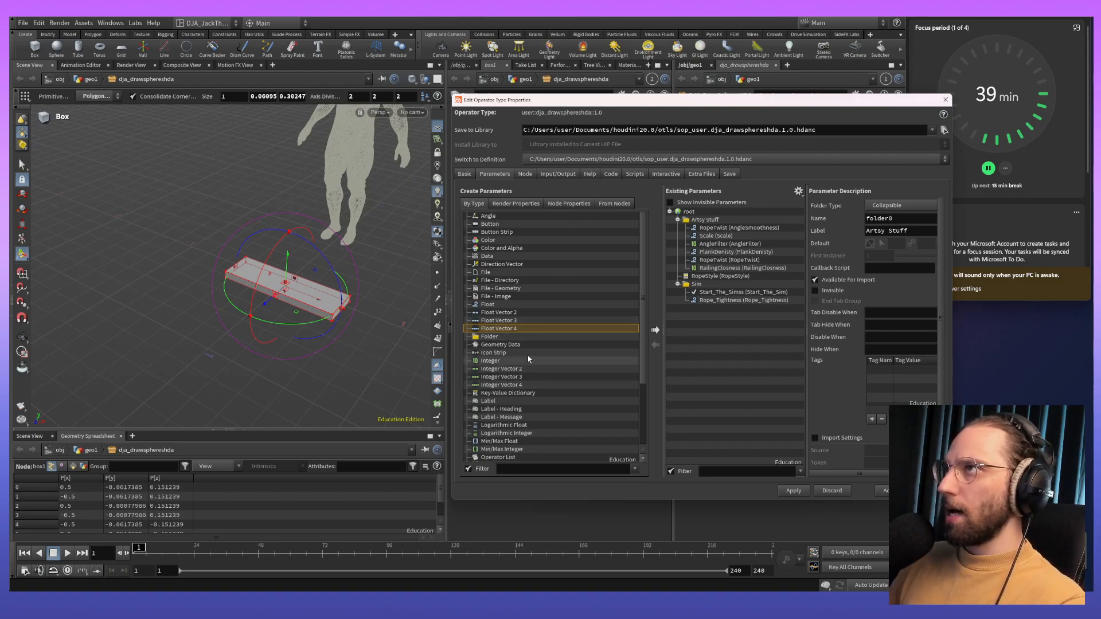
- Add a Float parameter labelled BridgeWidth to the end of the Artsy Stuff folder
{"action": "left_click_drag", "start_coordinate": [496, 304], "coordinate": [706, 226]}
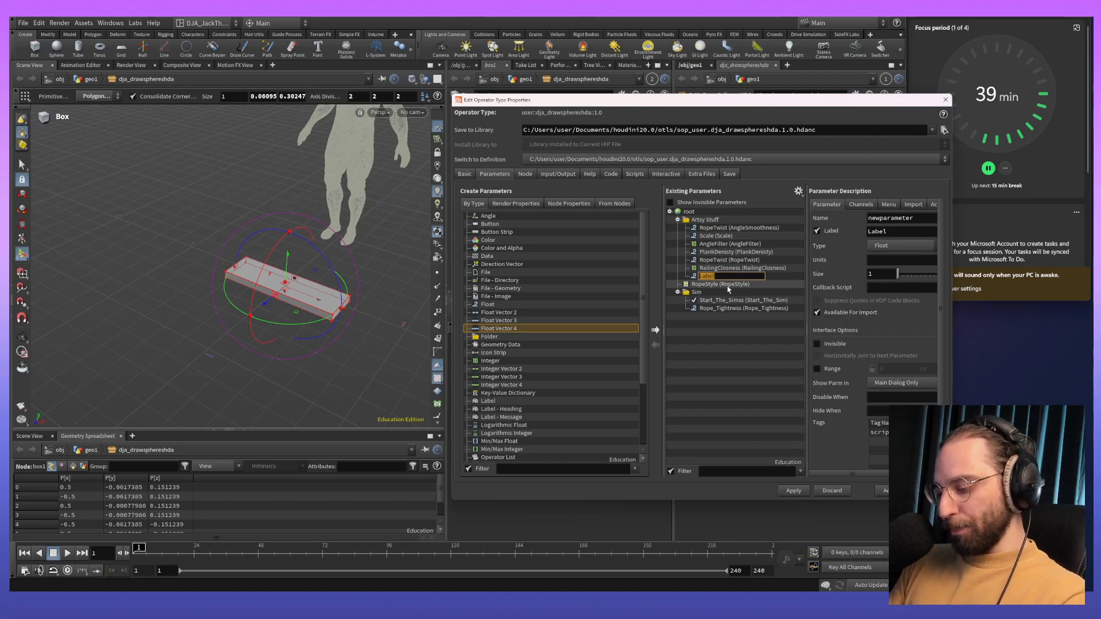
{"action": "type", "text": "Bridge"}
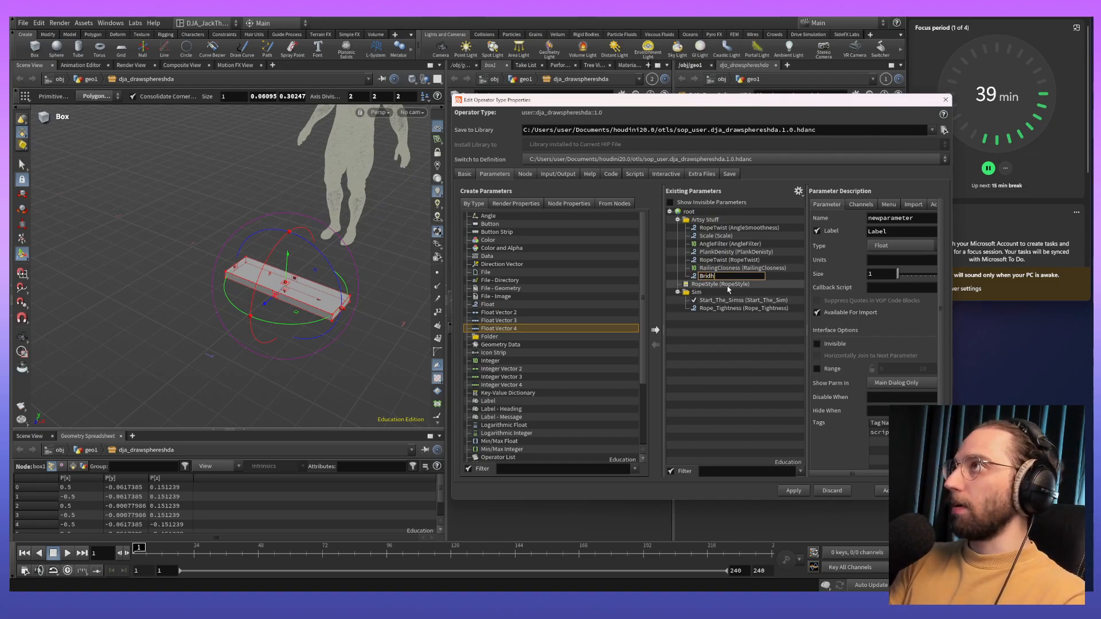
{"action": "type", "text": "Widrt"}
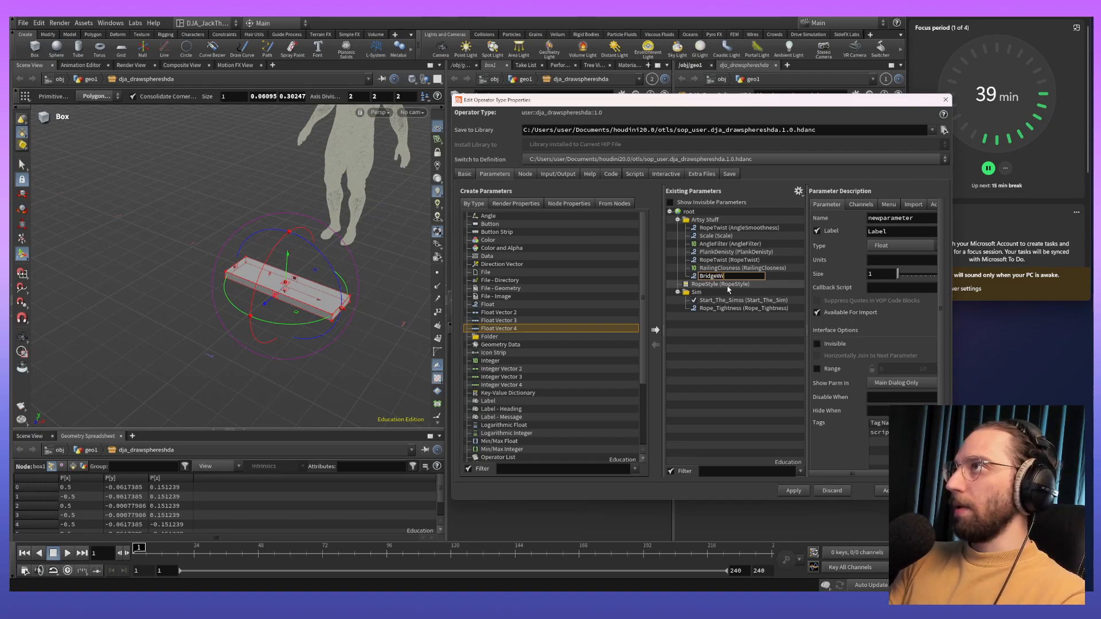
{"action": "key", "text": "BackSpace"}
{"action": "key", "text": "BackSpace"}
{"action": "type", "text": "th"}
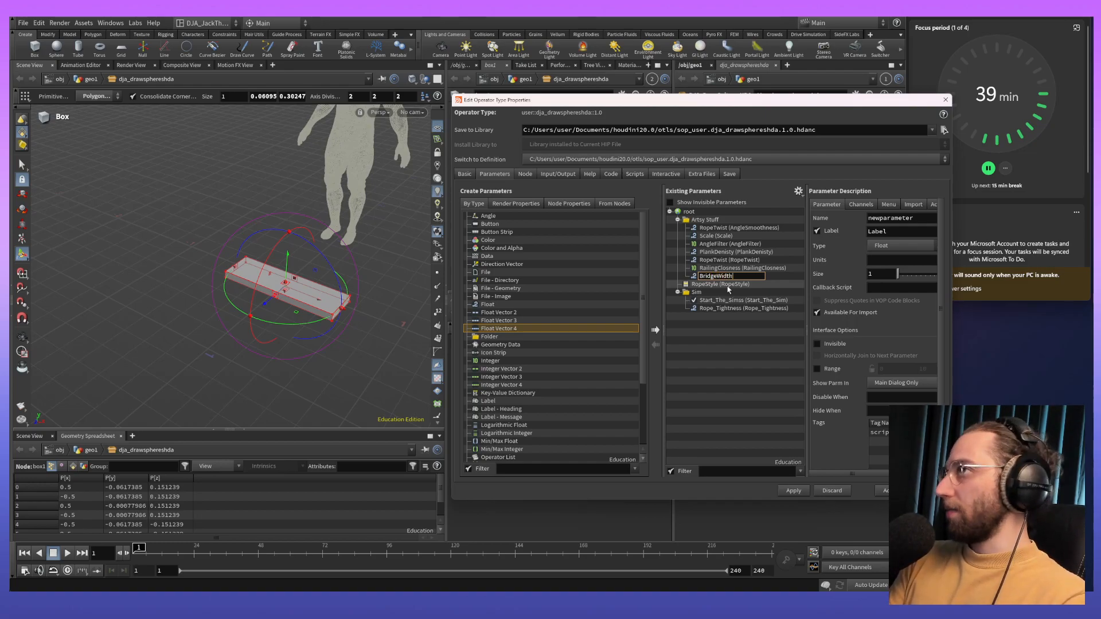
{"action": "key", "text": "Return"}
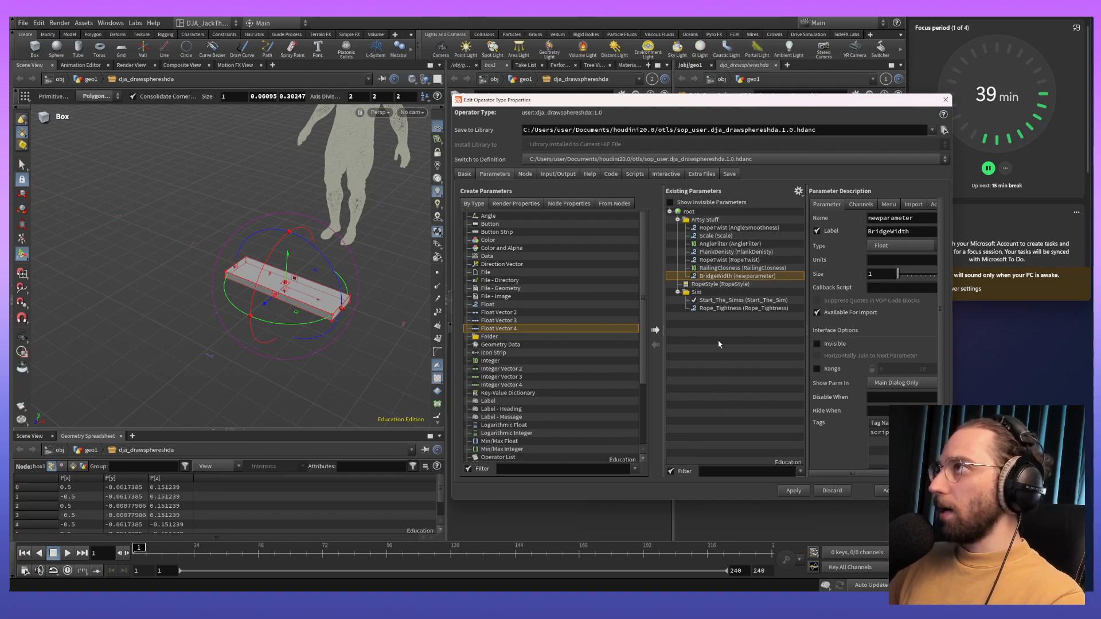
- Set the new bridge width parameter's internal name to BridgeWidth, matching its label
{"action": "double_click", "coordinate": [917, 220]}
{"action": "left_click", "coordinate": [917, 234]}
{"action": "key", "text": "ctrl+a"}
{"action": "key", "text": "ctrl+c"}
{"action": "left_click", "coordinate": [918, 220]}
{"action": "key", "text": "ctrl+a"}
{"action": "key", "text": "ctrl+v"}
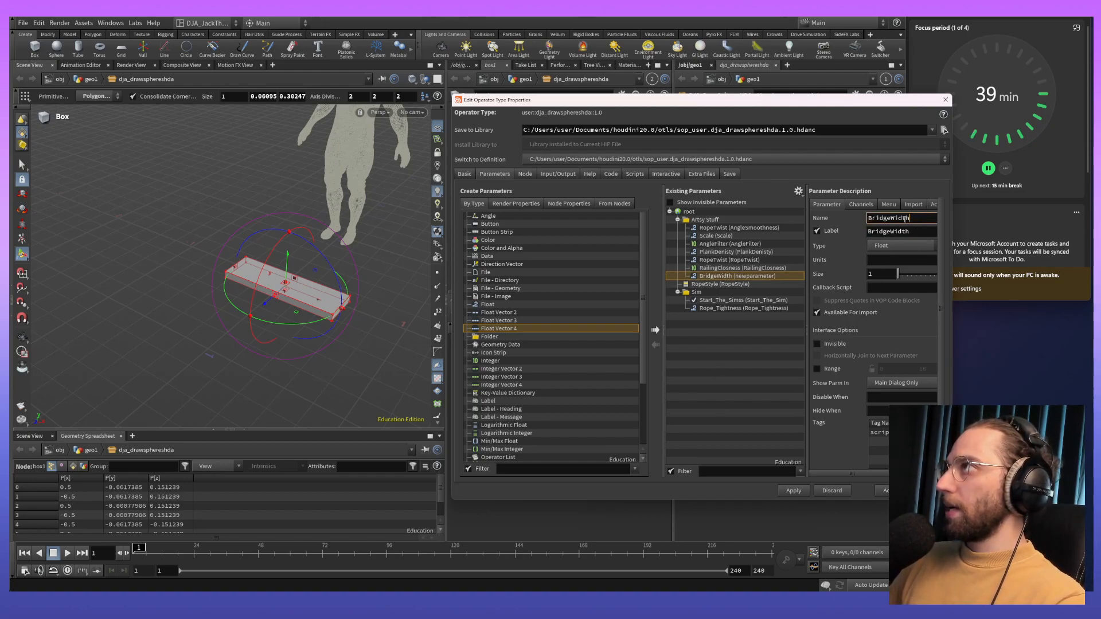
{"action": "key", "text": "Return"}
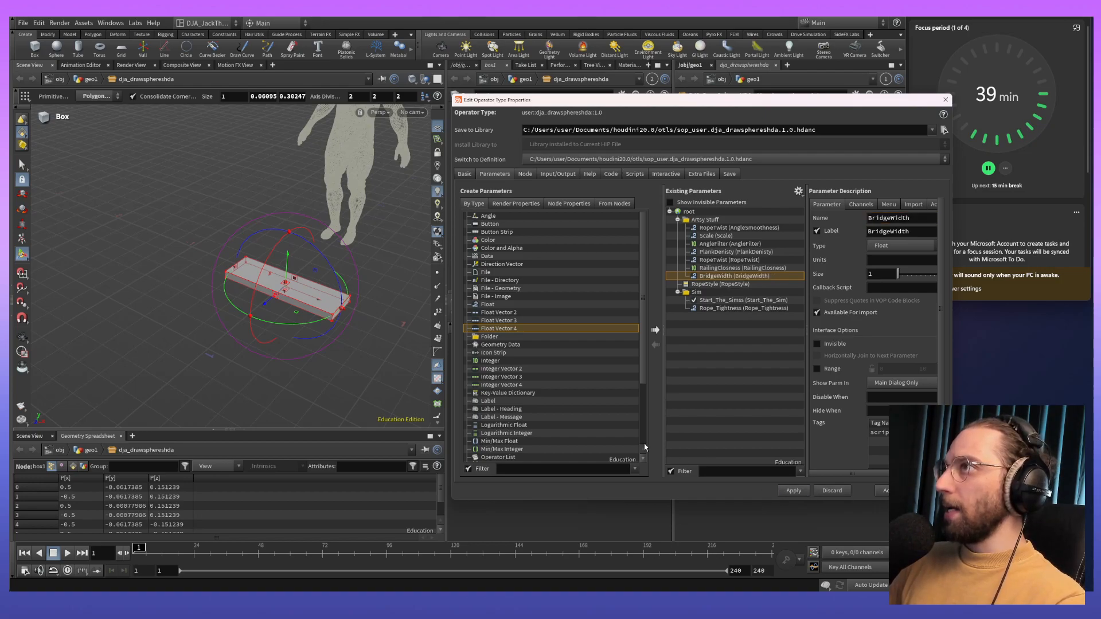
- Add another Float parameter to the Artsy Stuff folder with both name and label set to PlankThickness
{"action": "left_click", "coordinate": [545, 308]}
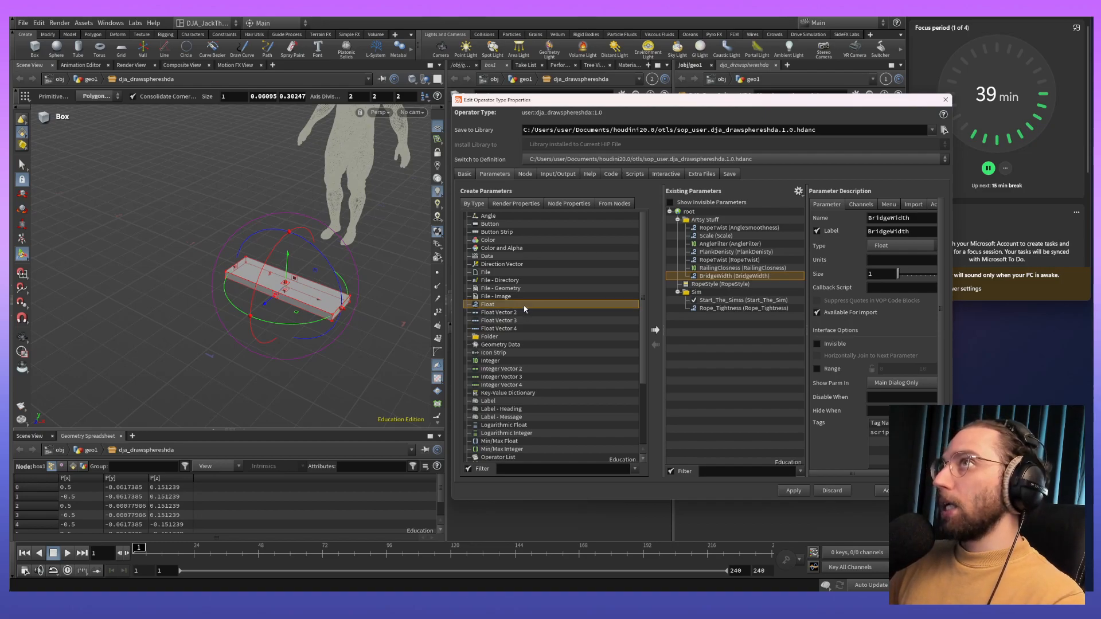
{"action": "left_click_drag", "start_coordinate": [523, 309], "coordinate": [734, 225]}
{"action": "double_click", "coordinate": [895, 219]}
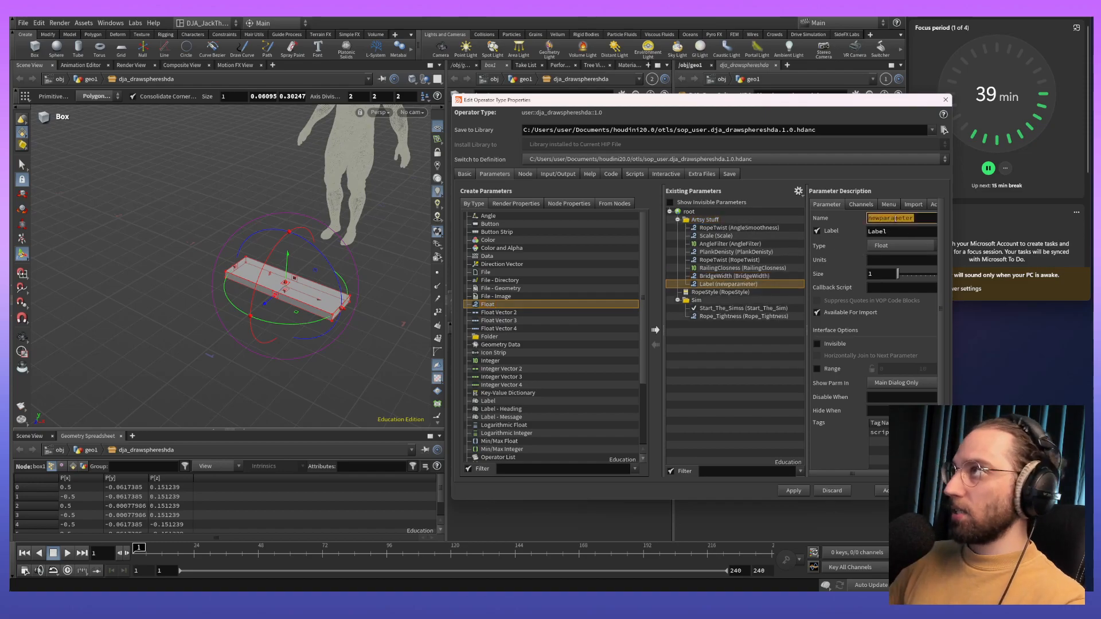
{"action": "type", "text": "PlankThickness"}
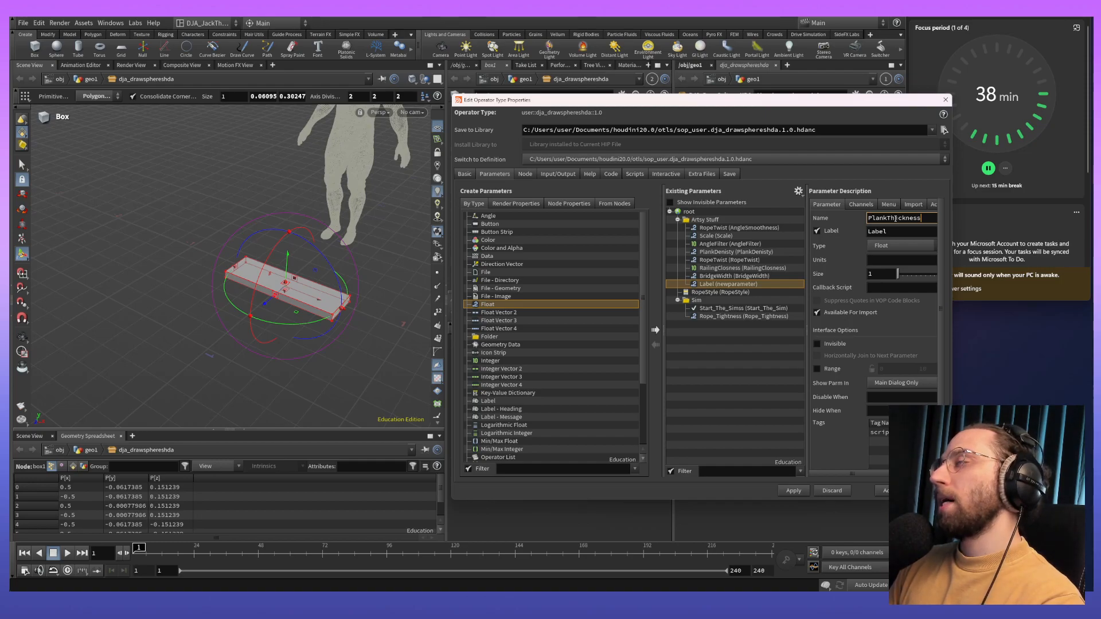
{"action": "key", "text": "Return"}
{"action": "key", "text": "ctrl+c"}
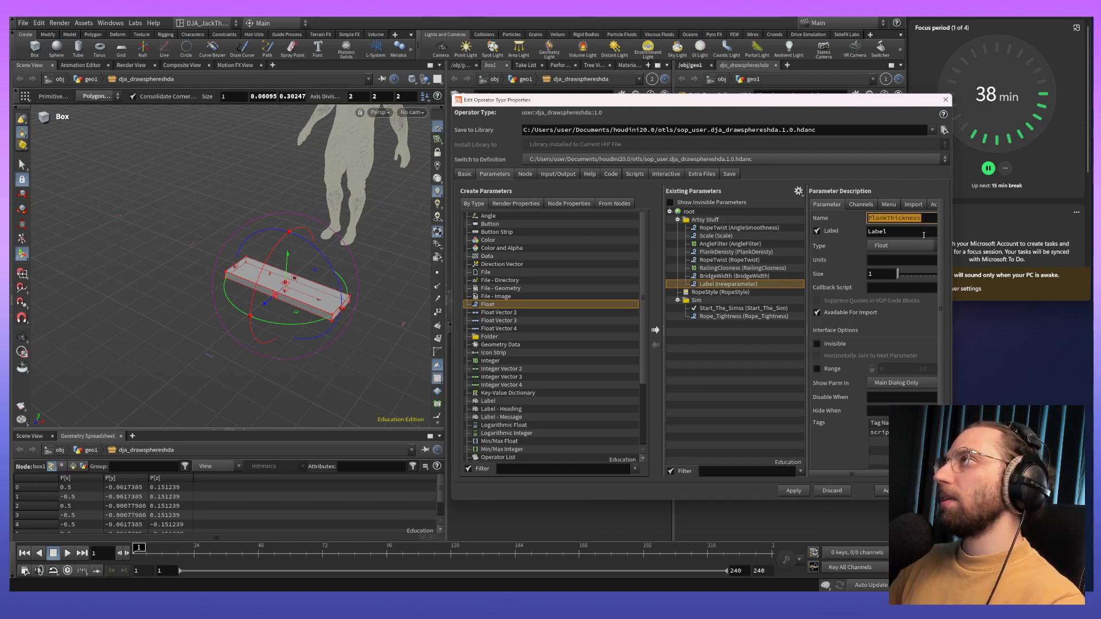
{"action": "double_click", "coordinate": [882, 234]}
{"action": "key", "text": "ctrl+v"}
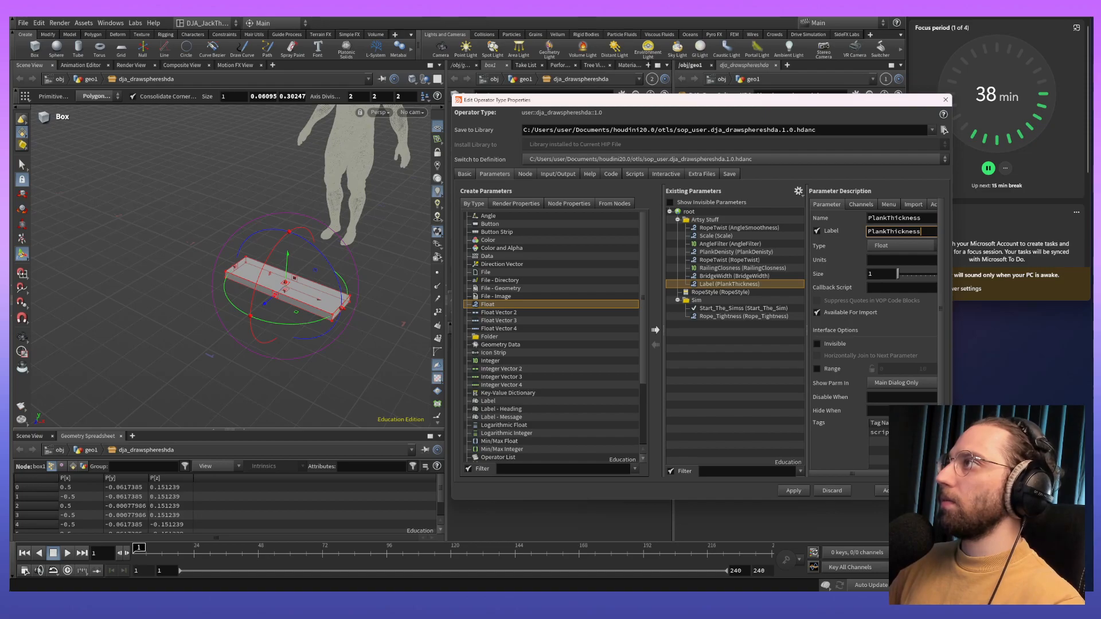
- Apply and accept the asset's type property changes, closing the dialog to return to the box1 view
{"action": "left_click", "coordinate": [780, 492]}
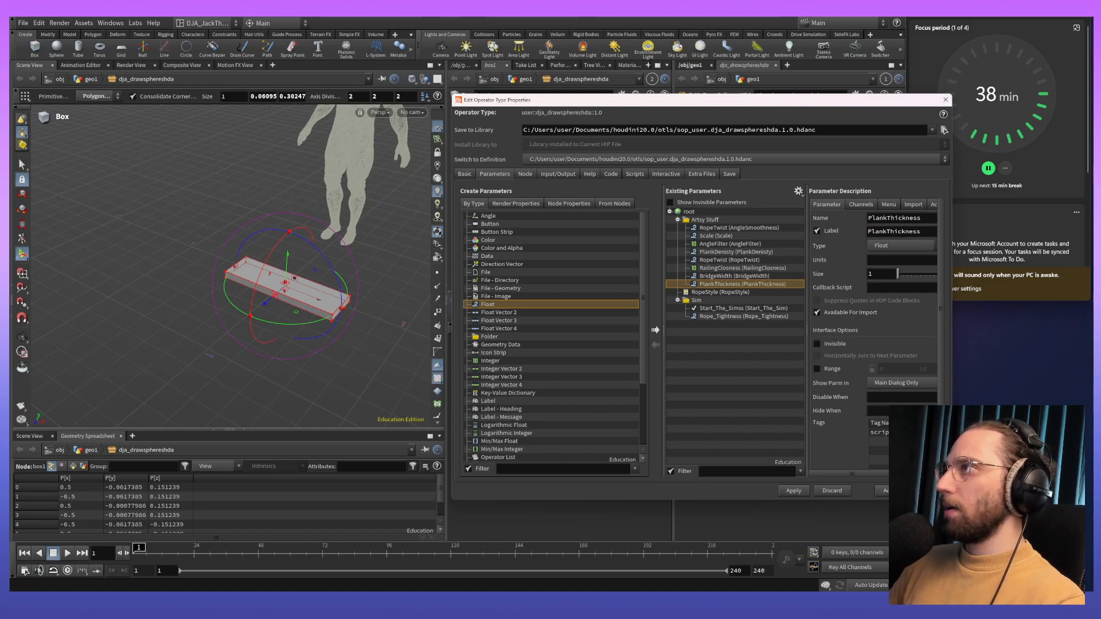
{"action": "left_click", "coordinate": [880, 491]}
{"action": "key", "text": "Escape"}
{"action": "mouse_move", "coordinate": [192, 309]}
{"action": "left_mouse_down"}
{"action": "mouse_move", "coordinate": [295, 298]}
{"action": "mouse_move", "coordinate": [342, 342]}
{"action": "mouse_move", "coordinate": [265, 319]}
{"action": "mouse_move", "coordinate": [337, 300]}
{"action": "mouse_move", "coordinate": [294, 330]}
{"action": "mouse_move", "coordinate": [164, 363]}
{"action": "mouse_move", "coordinate": [177, 312]}
{"action": "left_mouse_up"}
{"action": "key", "text": "Return"}
{"action": "middle_click_drag", "start_coordinate": [175, 310], "coordinate": [189, 280], "text": "alt"}
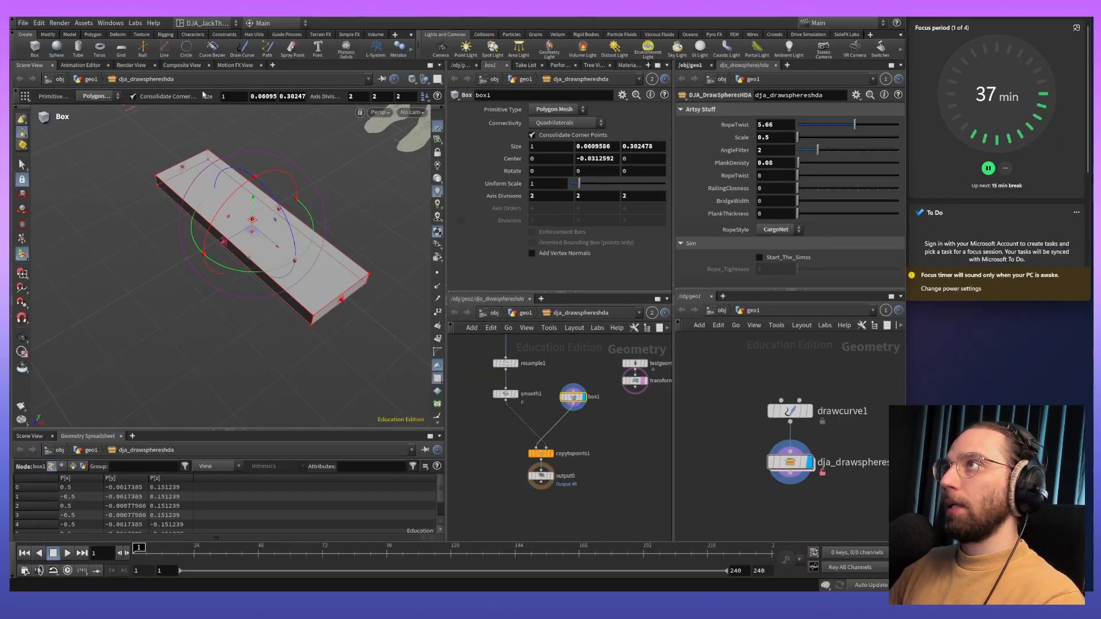
- Split box1's parameter pane into two stacked panes and undo the last bounding box change on box1
{"action": "left_click", "coordinate": [204, 23]}
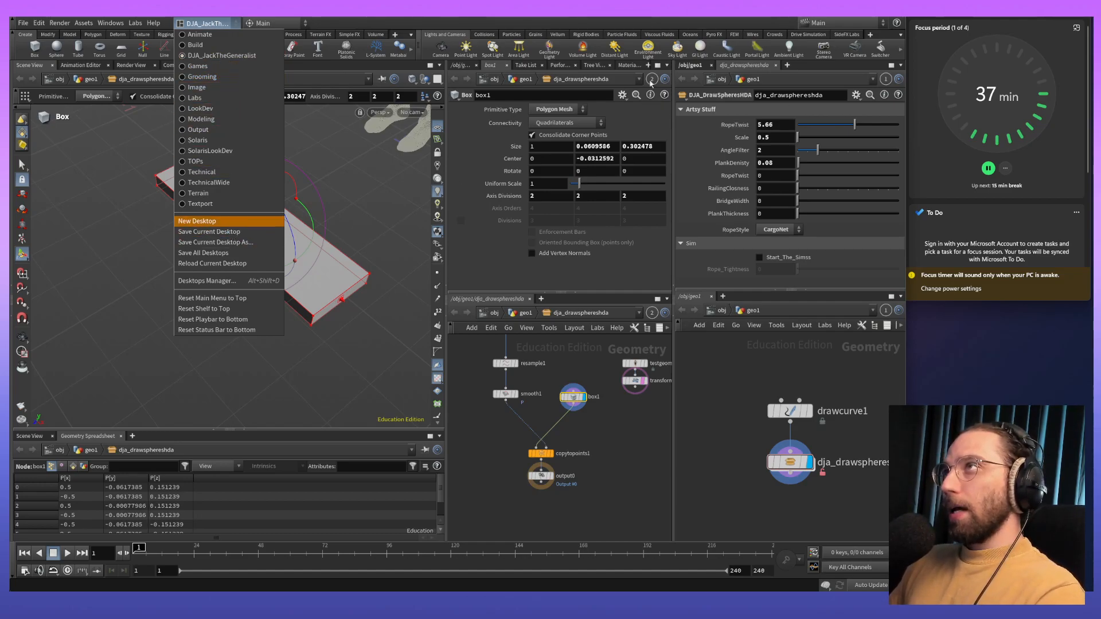
{"action": "key", "text": "Escape"}
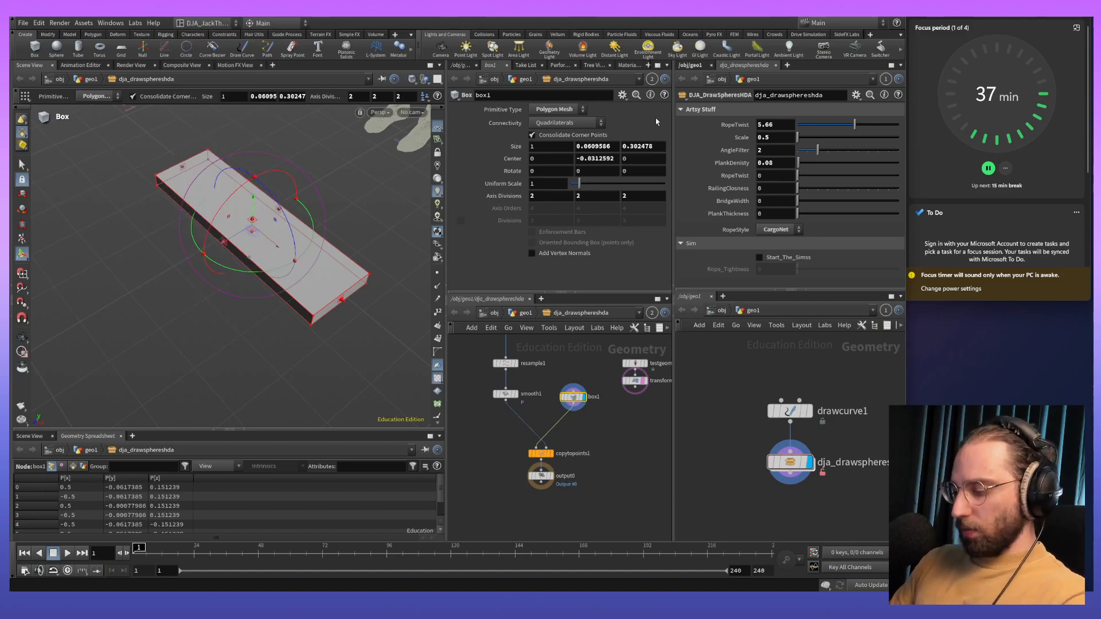
{"action": "key", "text": "alt+bracketright"}
{"action": "key", "text": "ctrl+z"}
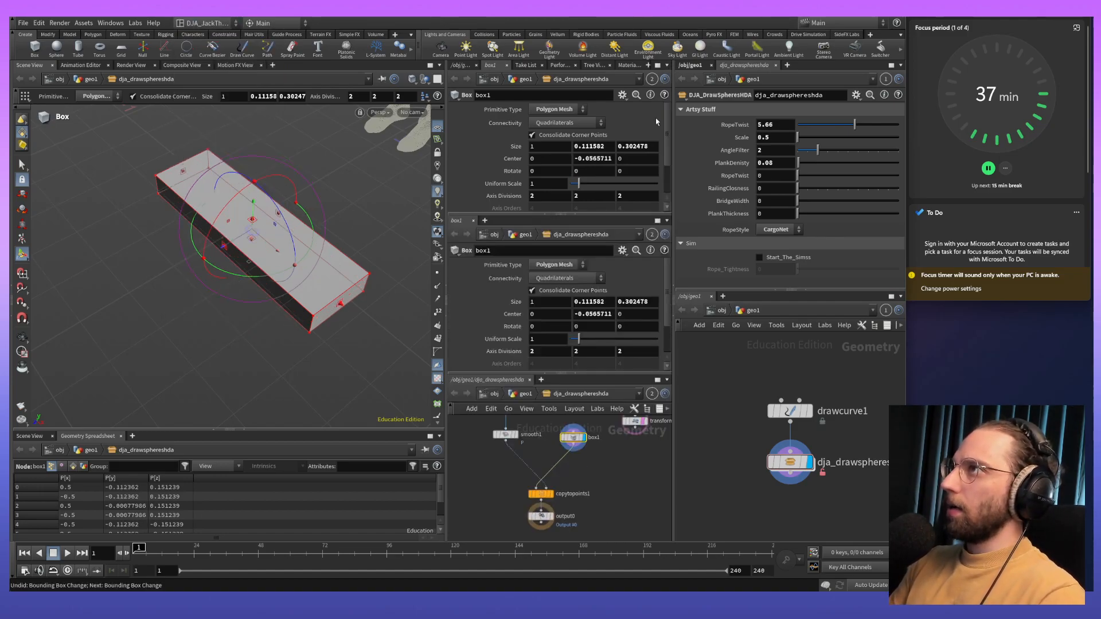
{"action": "key", "text": "alt+bracketleft"}
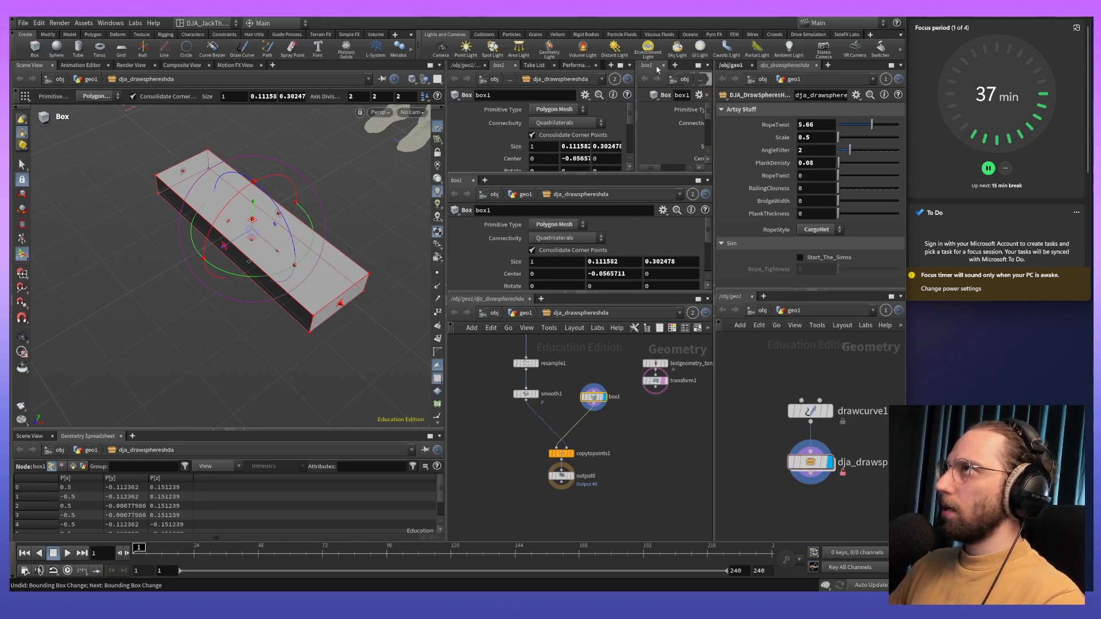
{"action": "left_click", "coordinate": [706, 66]}
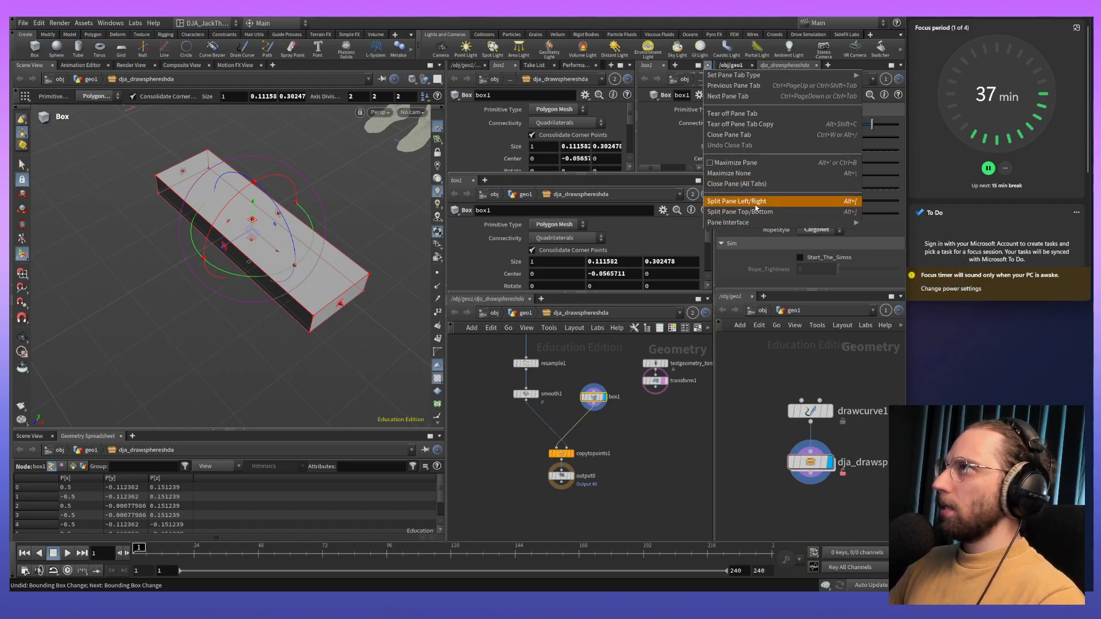
{"action": "left_click", "coordinate": [751, 138]}
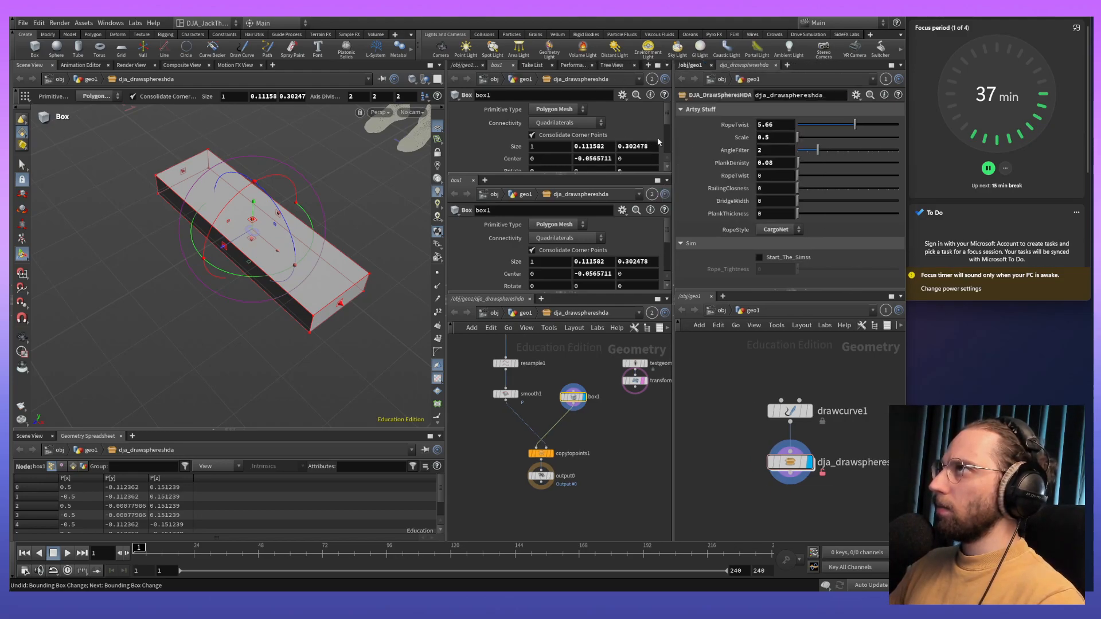
- Close the duplicate box1 parameter pane and the extra panes holding the asset's parameters and the geo1 network
{"action": "left_click", "coordinate": [666, 180]}
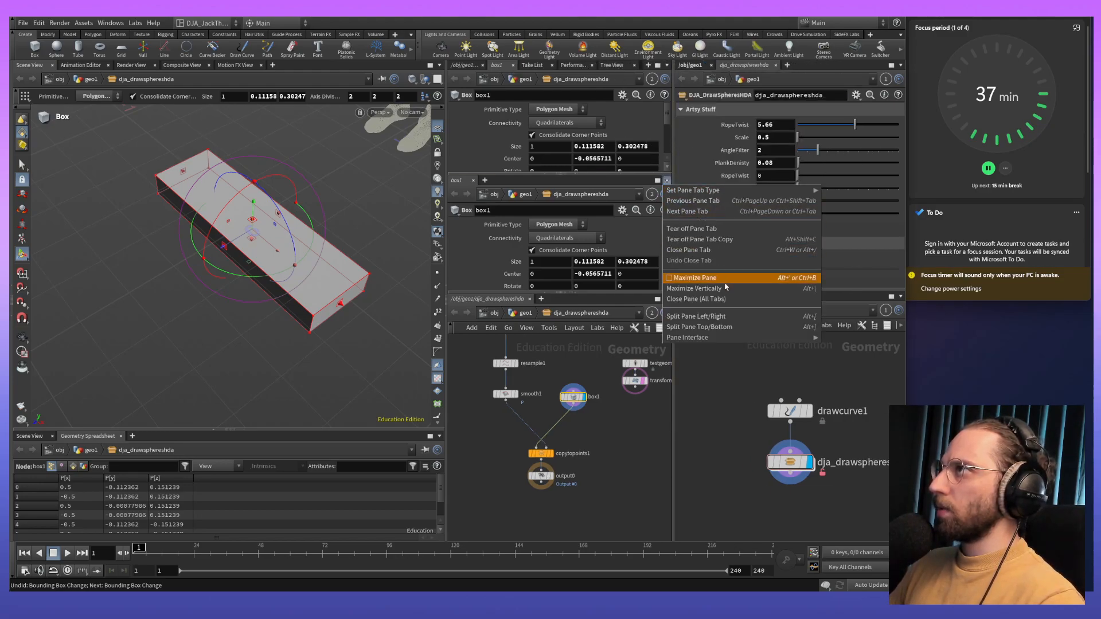
{"action": "left_click", "coordinate": [724, 249]}
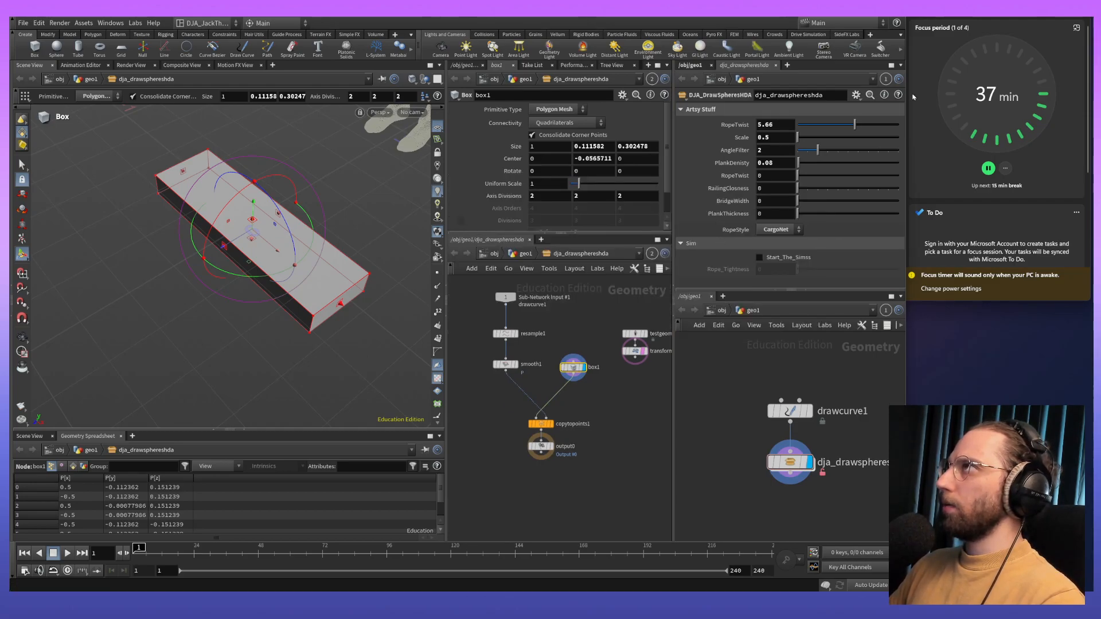
{"action": "left_click", "coordinate": [902, 65]}
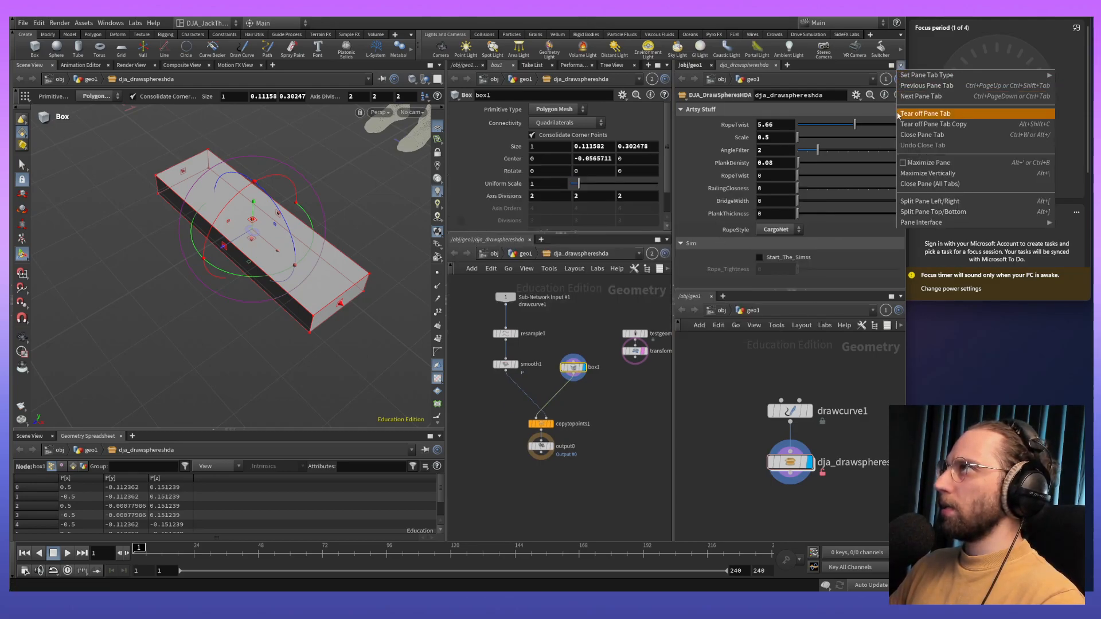
{"action": "left_click", "coordinate": [938, 184]}
{"action": "left_click", "coordinate": [899, 65]}
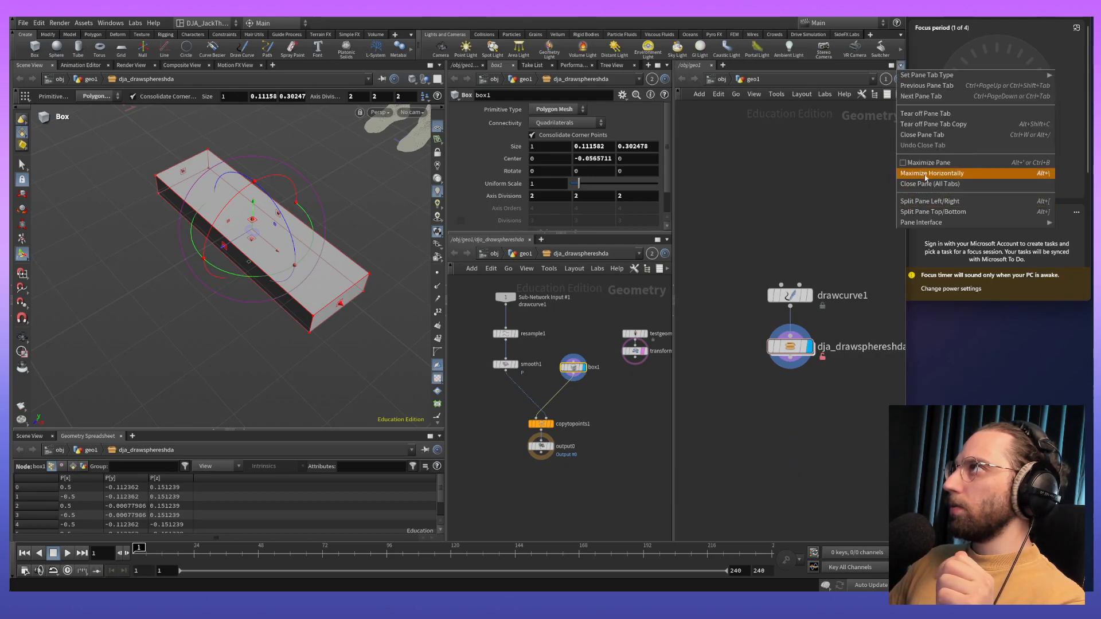
{"action": "left_click", "coordinate": [945, 188]}
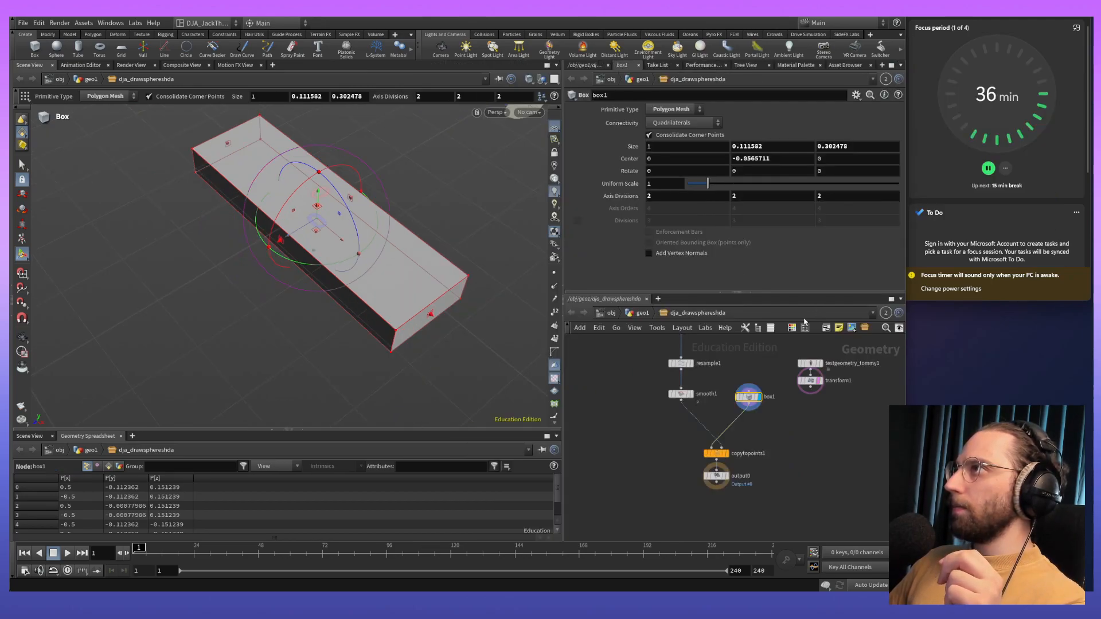
- Adjust the pane dividers to make the network editor and the 3D viewport slightly taller
{"action": "left_click_drag", "start_coordinate": [756, 293], "coordinate": [755, 286]}
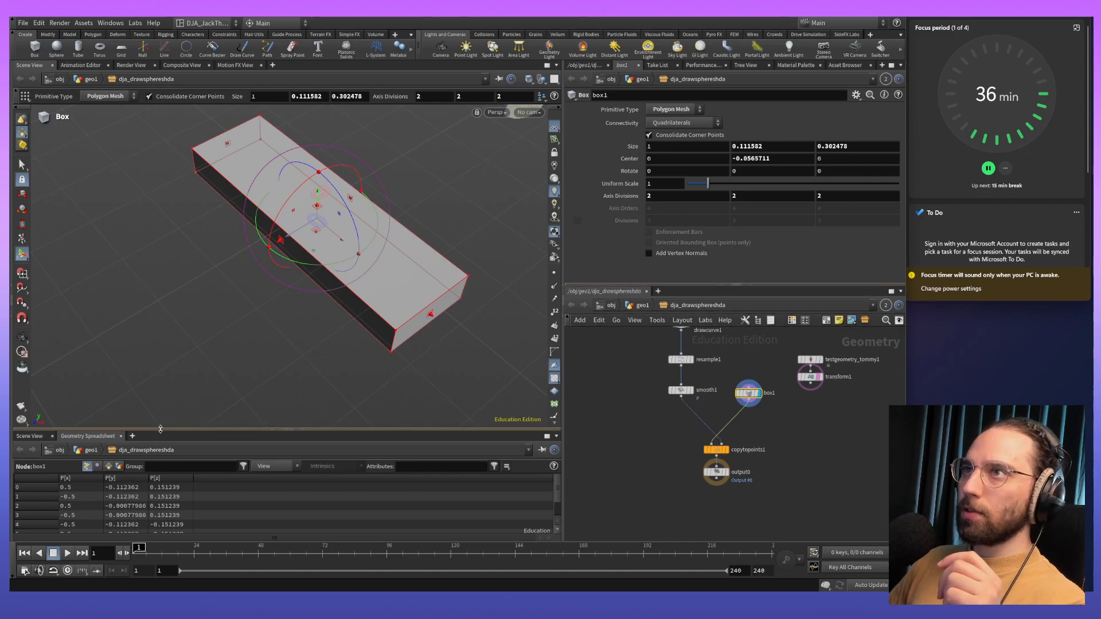
{"action": "left_click_drag", "start_coordinate": [161, 429], "coordinate": [151, 444]}
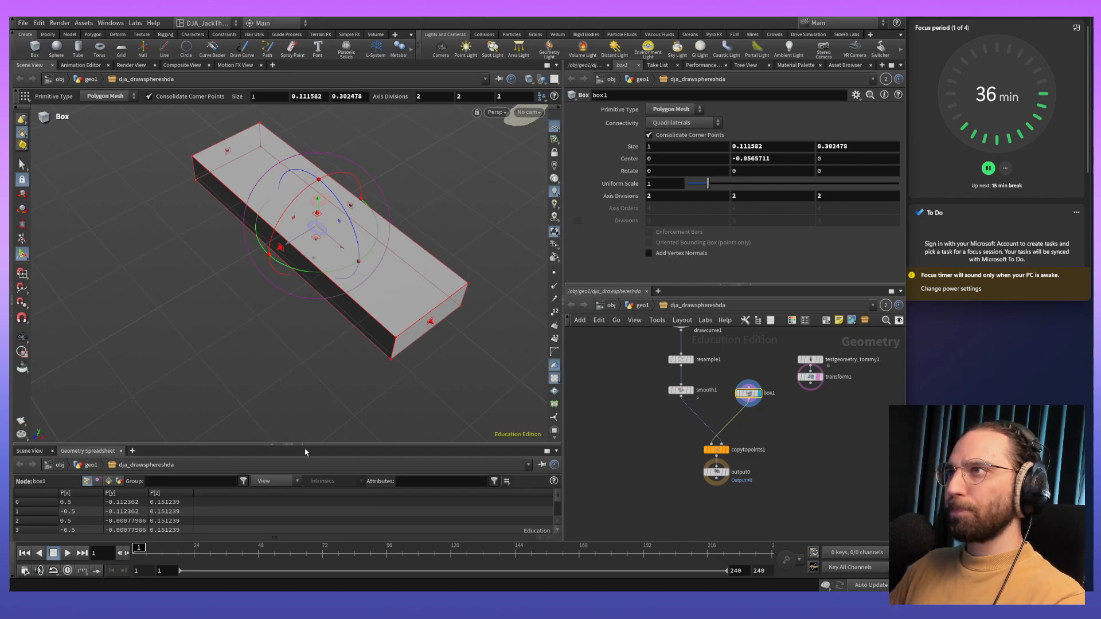
{"action": "left_click_drag", "start_coordinate": [363, 270], "coordinate": [380, 253], "text": "alt"}
{"action": "key", "text": "Return"}
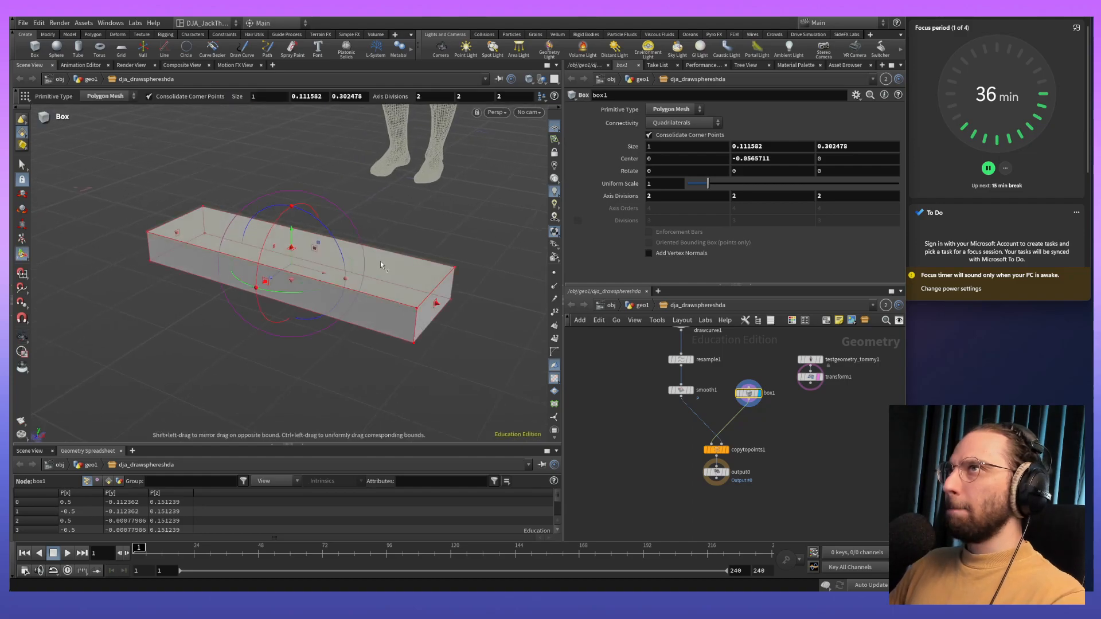
- Save the current pane layout as a new desktop named DJA_JackTheGeneralist_Space
{"action": "left_click", "coordinate": [228, 25]}
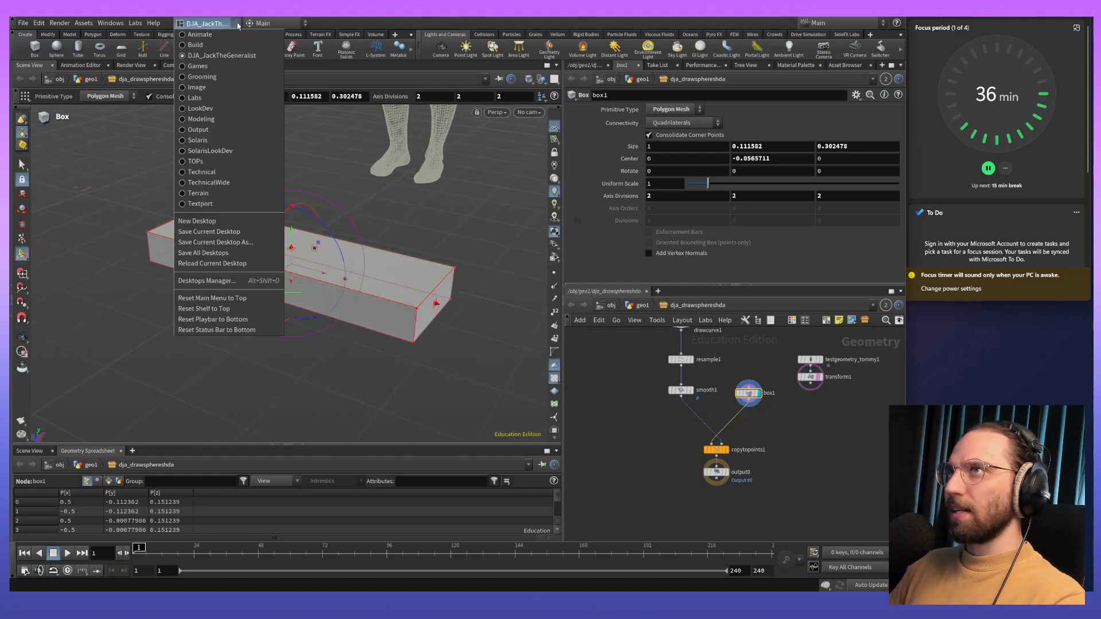
{"action": "left_click", "coordinate": [234, 242]}
{"action": "left_click", "coordinate": [303, 237]}
{"action": "type", "text": "2"}
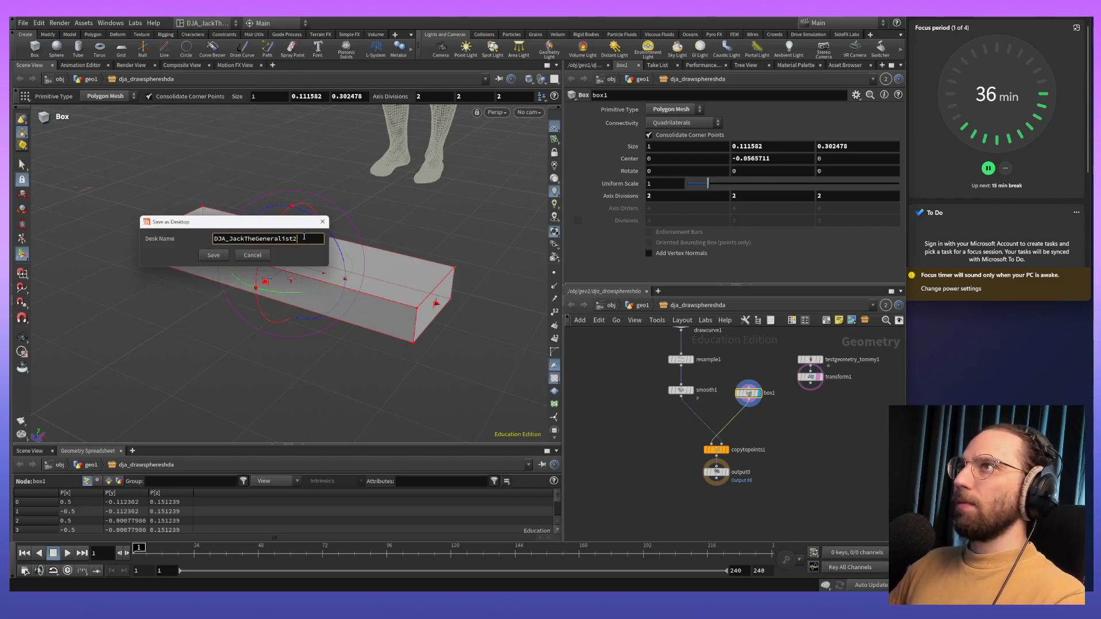
{"action": "key", "text": "BackSpace"}
{"action": "type", "text": "_"}
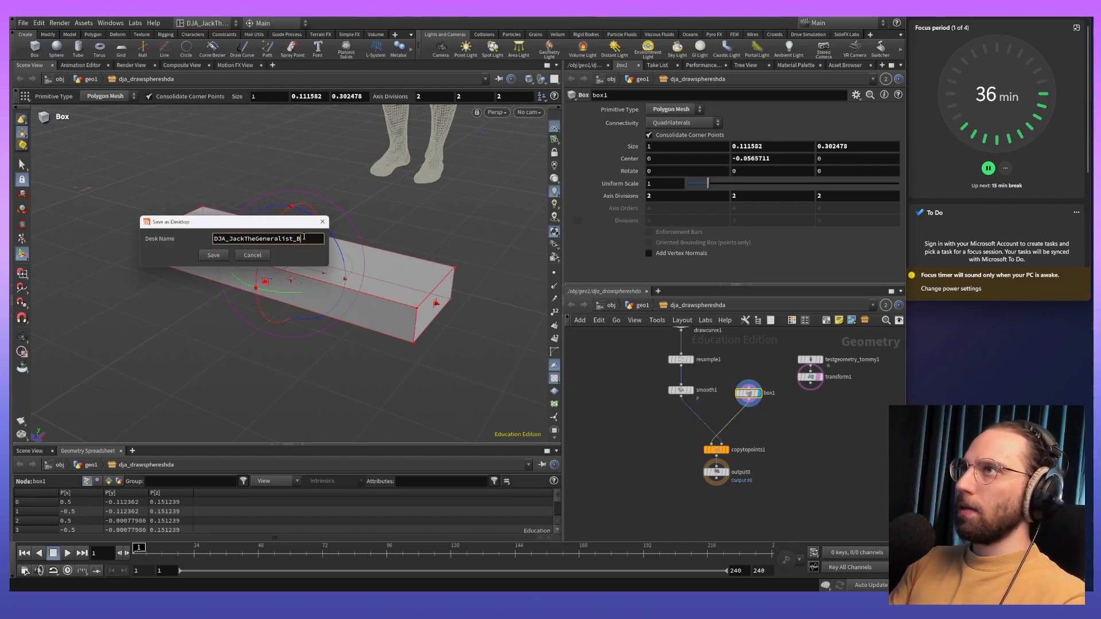
{"action": "type", "text": "Bigger"}
{"action": "key", "text": "ctrl+a"}
{"action": "key", "text": "Right"}
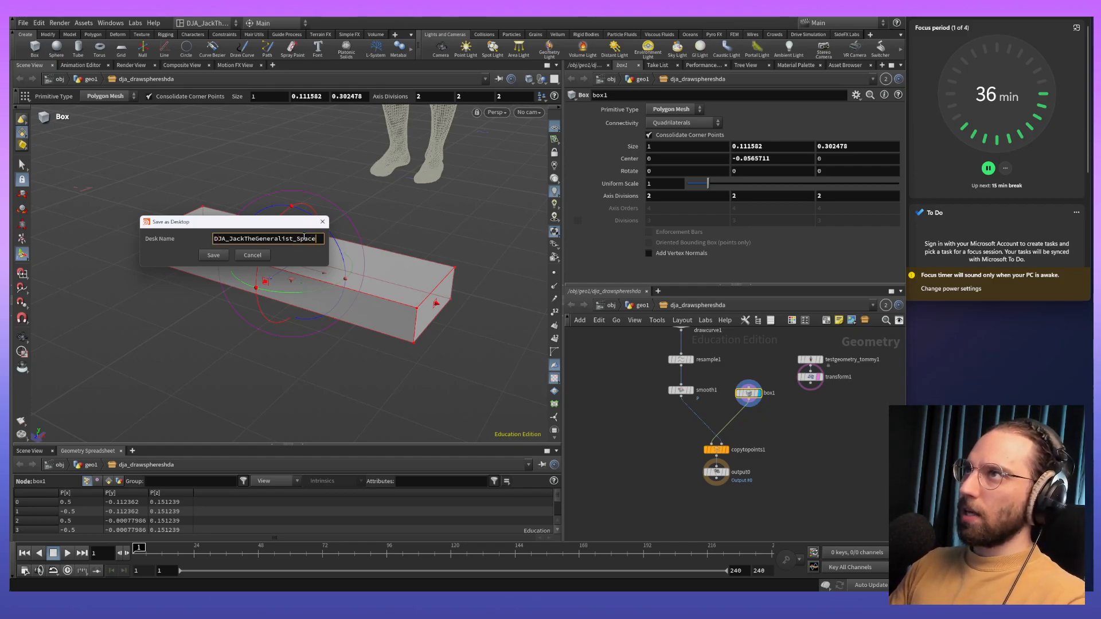
{"action": "left_click", "coordinate": [213, 255]}
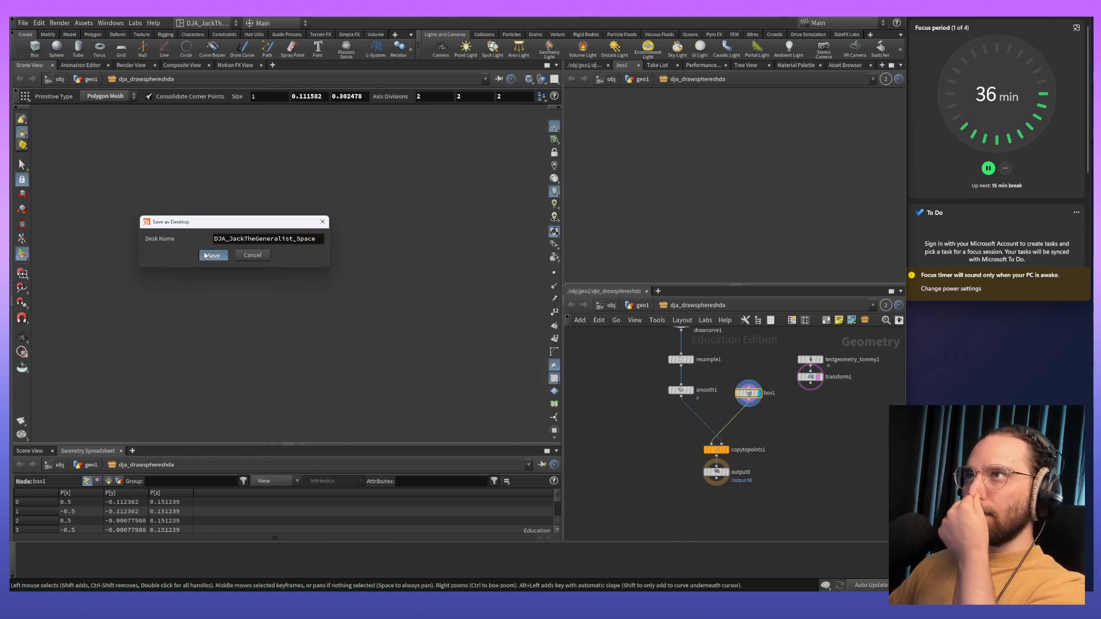
{"action": "left_click", "coordinate": [329, 277]}
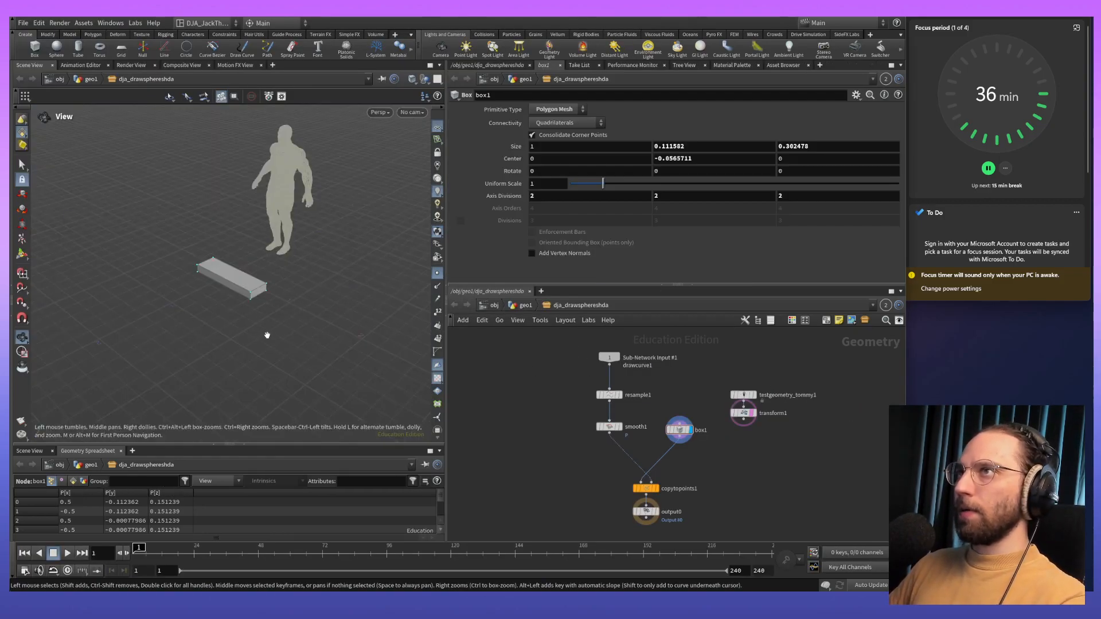
- Examine the plank box beside the human figure and the planks copied along the curve at the geo1 level
{"action": "scroll", "coordinate": [269, 280], "scroll_direction": "up", "scroll_amount": 8}
{"action": "middle_click_drag", "start_coordinate": [269, 280], "coordinate": [379, 285]}
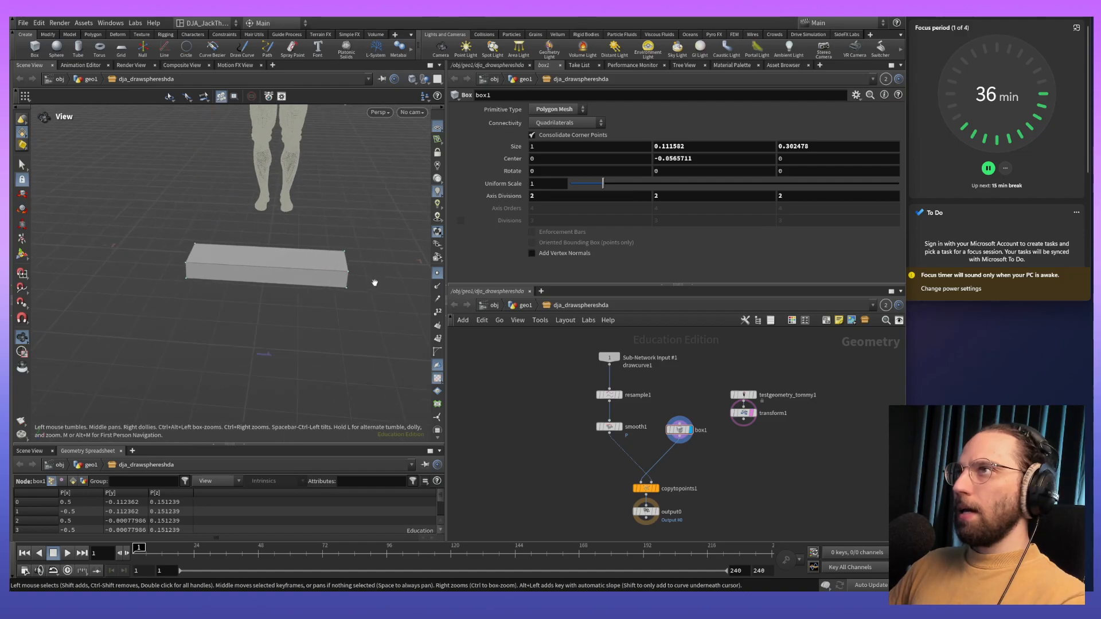
{"action": "left_click", "coordinate": [519, 307]}
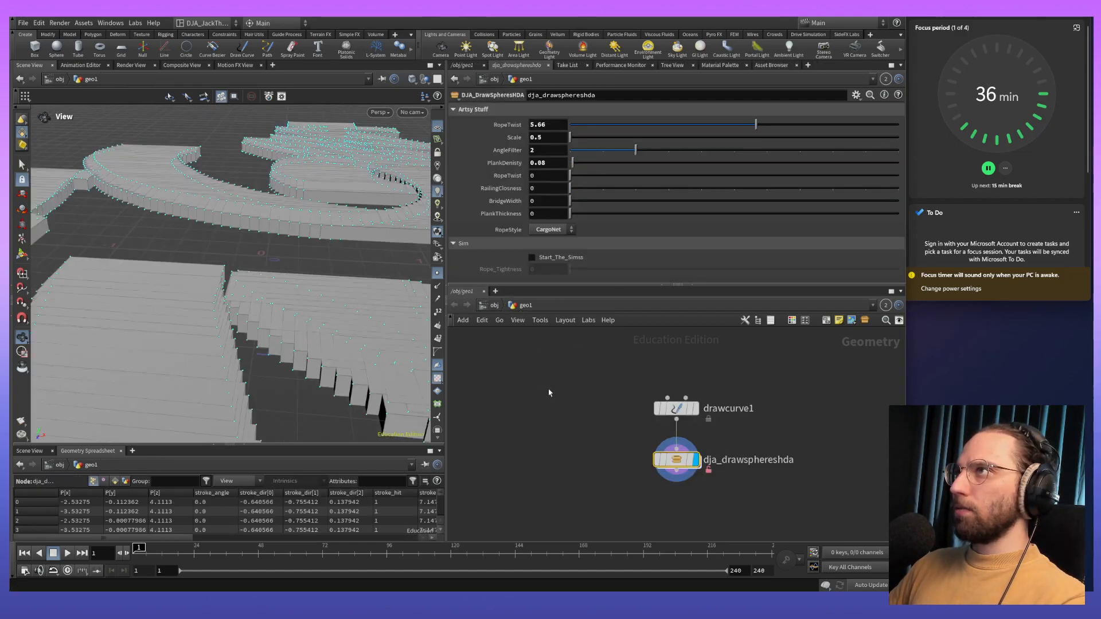
{"action": "key", "text": "i"}
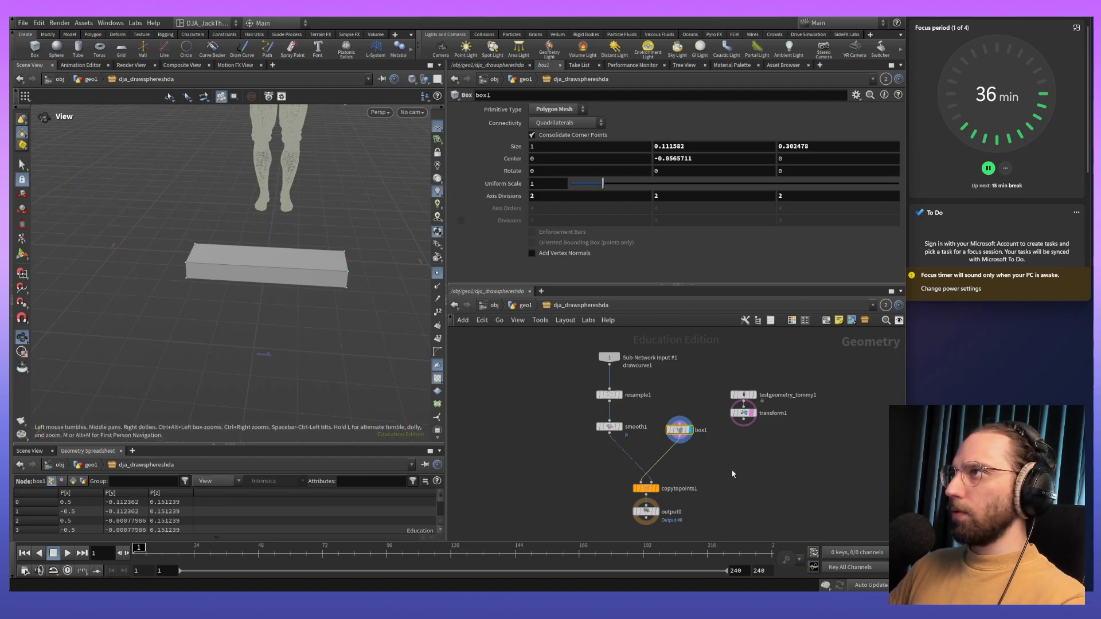
{"action": "scroll", "coordinate": [681, 461], "scroll_direction": "up", "scroll_amount": 5}
{"action": "scroll", "coordinate": [676, 462], "scroll_direction": "down", "scroll_amount": 2}
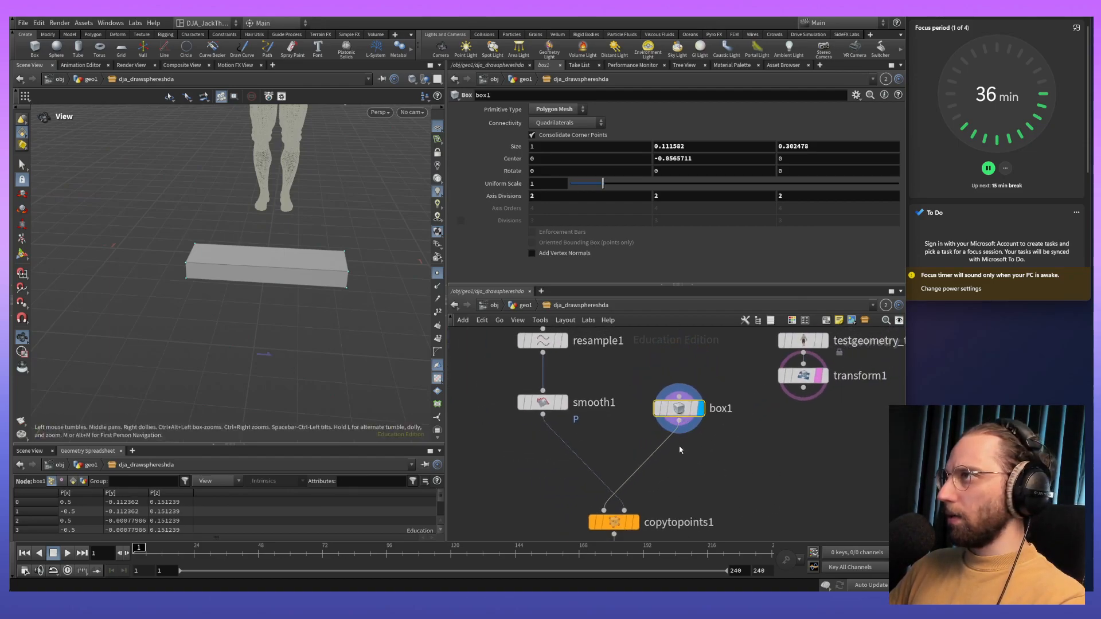
{"action": "middle_click_drag", "start_coordinate": [680, 450], "coordinate": [687, 411]}
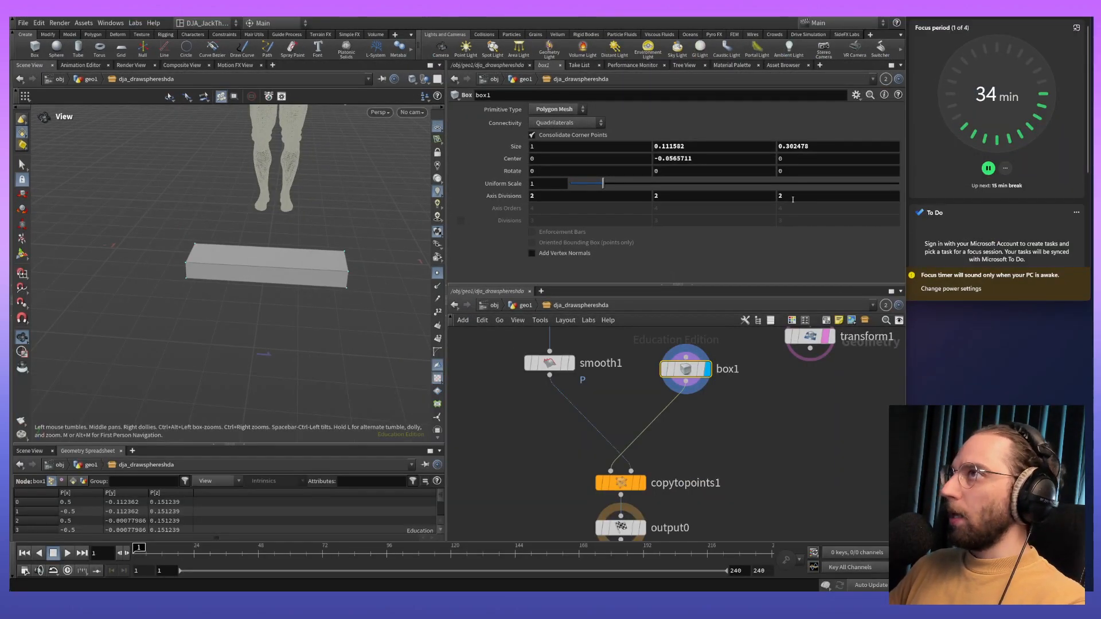
{"action": "mouse_move", "coordinate": [331, 272]}
{"action": "middle_mouse_down"}
{"action": "mouse_move", "coordinate": [267, 276]}
{"action": "mouse_move", "coordinate": [321, 268]}
{"action": "middle_mouse_up"}
{"action": "left_click_drag", "start_coordinate": [321, 268], "coordinate": [258, 263]}
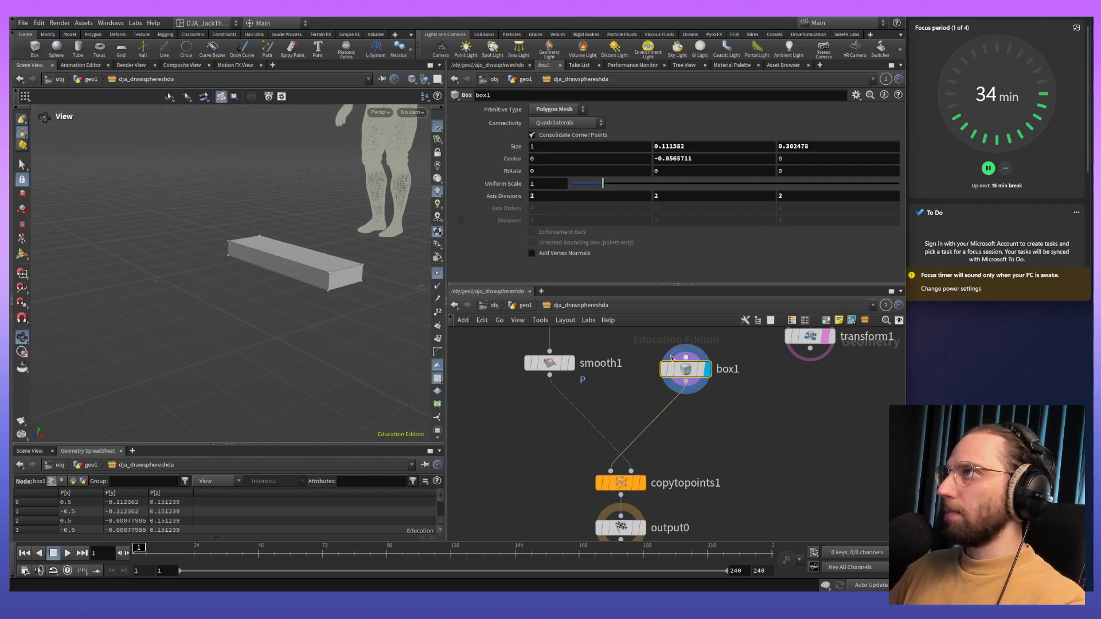
- Insert a PolyBevel node between box1 and copytopoints1 and display its result
{"action": "mouse_move", "coordinate": [686, 379]}
{"action": "key", "text": "Tab"}
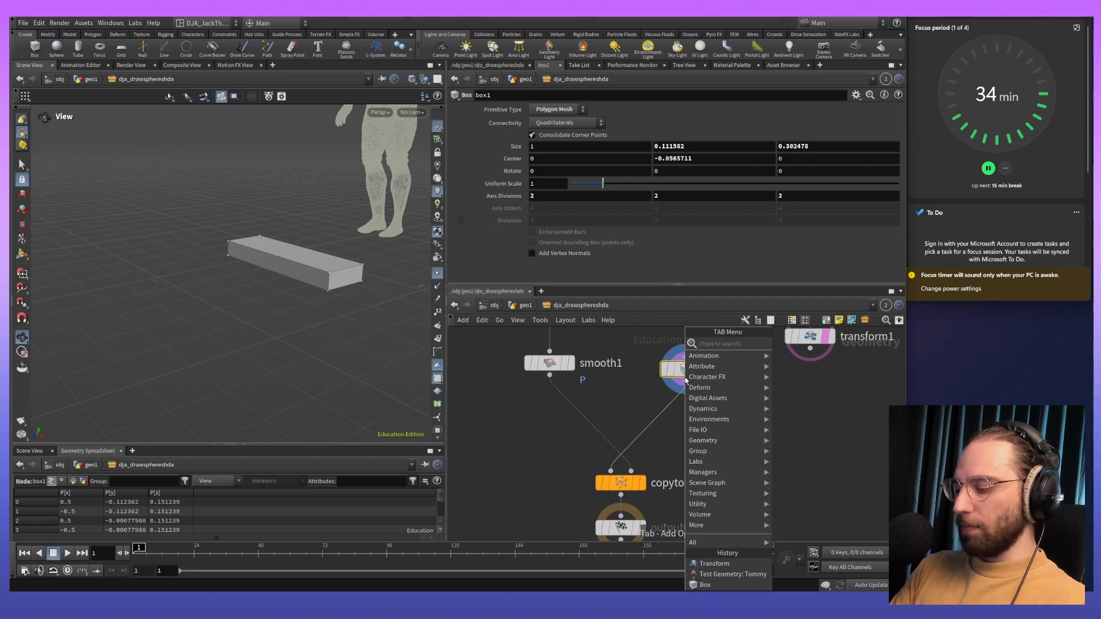
{"action": "type", "text": "polybe"}
{"action": "key", "text": "Return"}
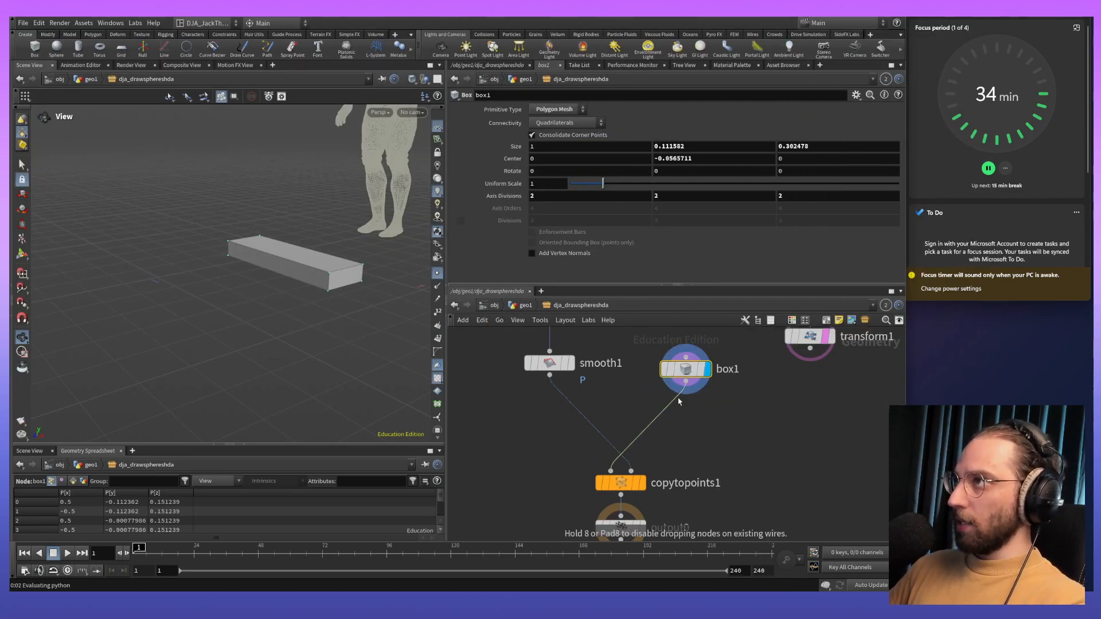
{"action": "left_click", "coordinate": [678, 402]}
{"action": "mouse_move", "coordinate": [253, 273]}
{"action": "left_mouse_down"}
{"action": "mouse_move", "coordinate": [285, 199]}
{"action": "mouse_move", "coordinate": [252, 399]}
{"action": "mouse_move", "coordinate": [238, 270]}
{"action": "left_mouse_up"}
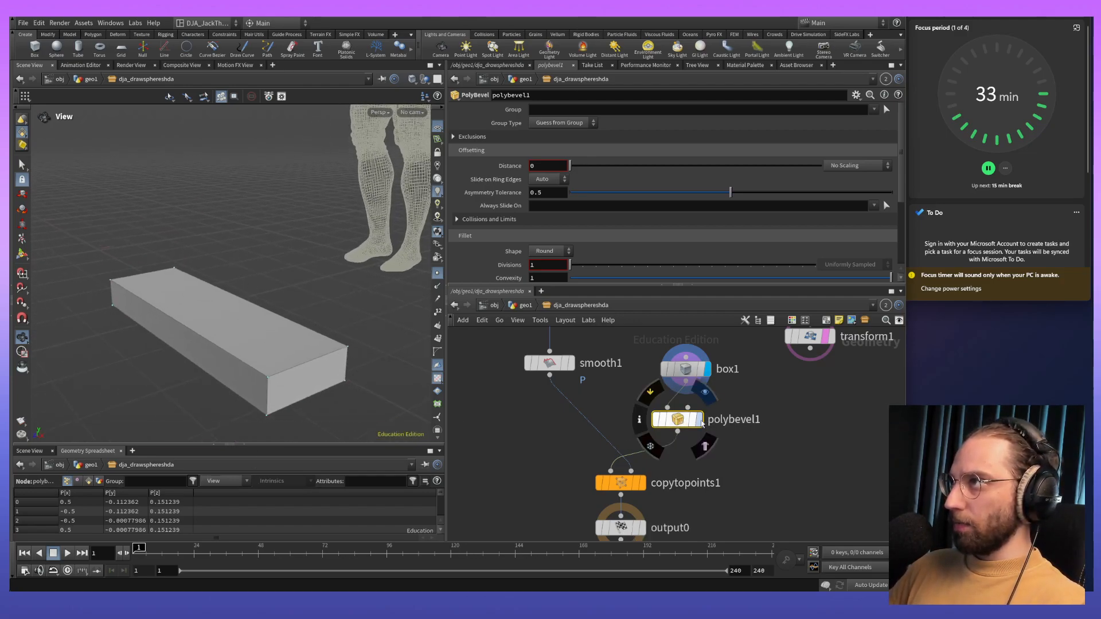
{"action": "left_click", "coordinate": [701, 420]}
- Set the plank bevel's distance to 0.02 and its fillet divisions to 2
{"action": "left_click_drag", "start_coordinate": [123, 368], "coordinate": [267, 324]}
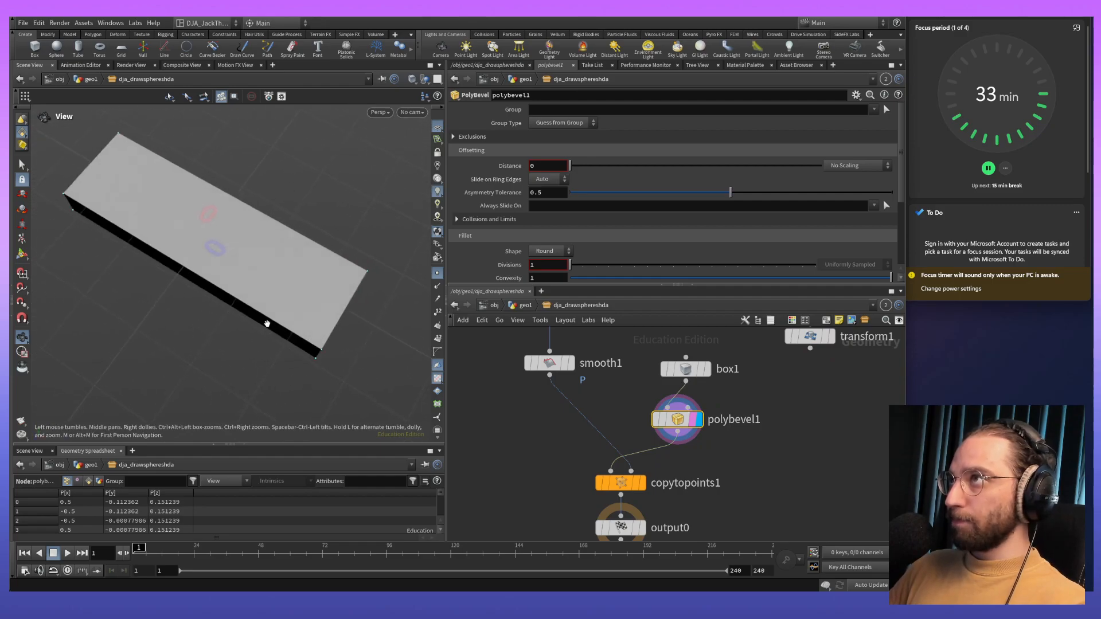
{"action": "left_click_drag", "start_coordinate": [569, 165], "coordinate": [576, 167]}
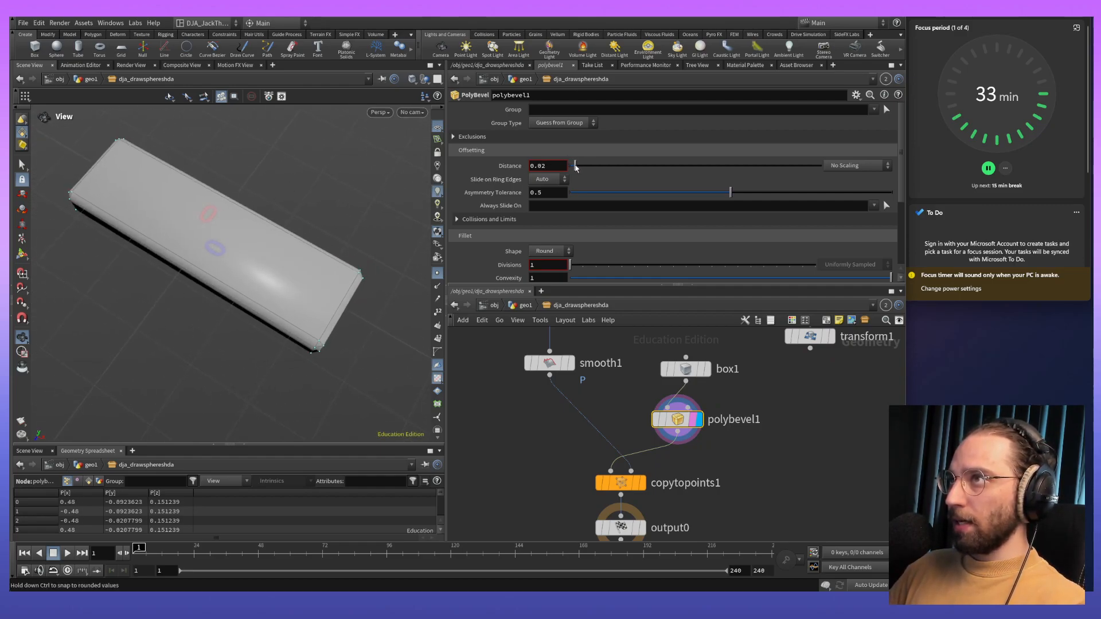
{"action": "left_click_drag", "start_coordinate": [245, 363], "coordinate": [246, 307]}
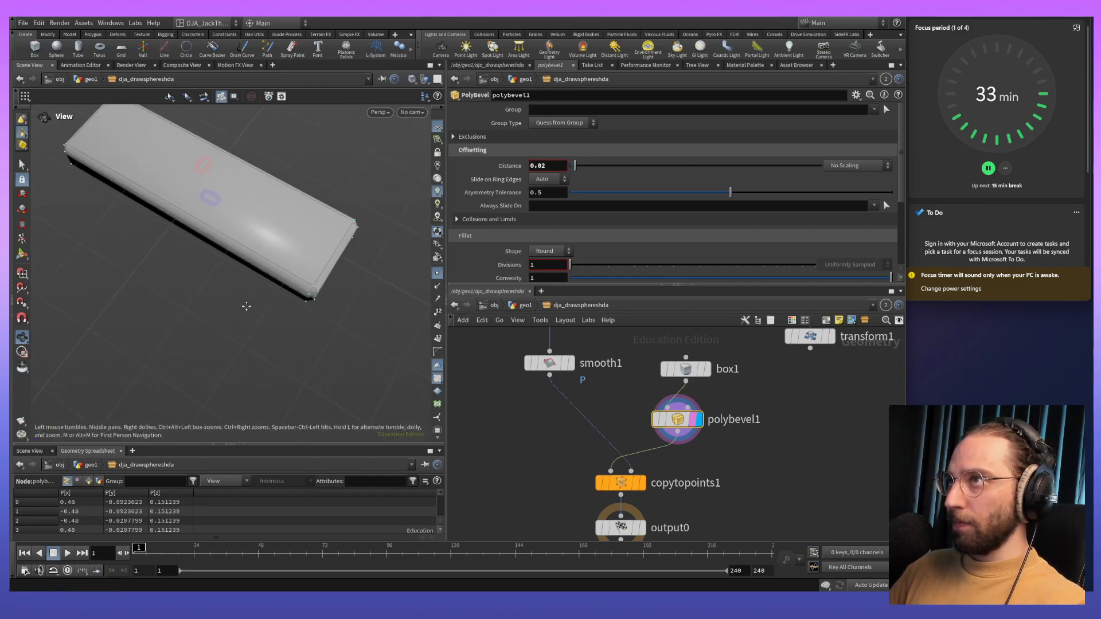
{"action": "right_click_drag", "start_coordinate": [301, 328], "coordinate": [344, 260]}
{"action": "middle_click_drag", "start_coordinate": [343, 261], "coordinate": [312, 308]}
{"action": "left_click_drag", "start_coordinate": [312, 307], "coordinate": [286, 309]}
{"action": "scroll", "coordinate": [580, 242], "scroll_direction": "down", "scroll_amount": 1}
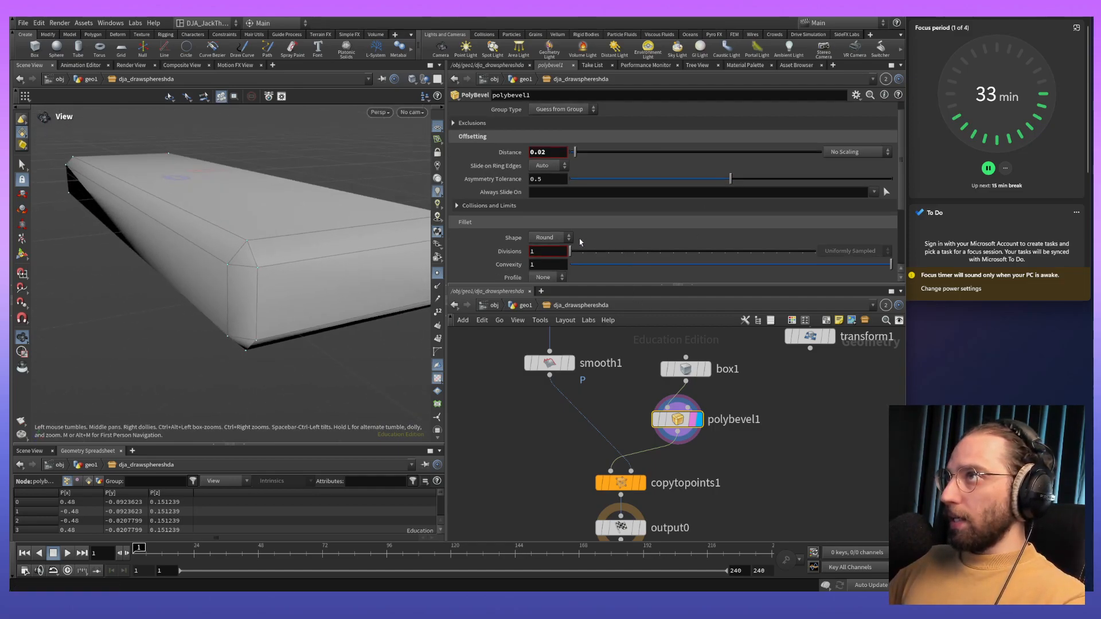
{"action": "scroll", "coordinate": [581, 242], "scroll_direction": "down", "scroll_amount": 1}
{"action": "left_click_drag", "start_coordinate": [570, 238], "coordinate": [583, 240]}
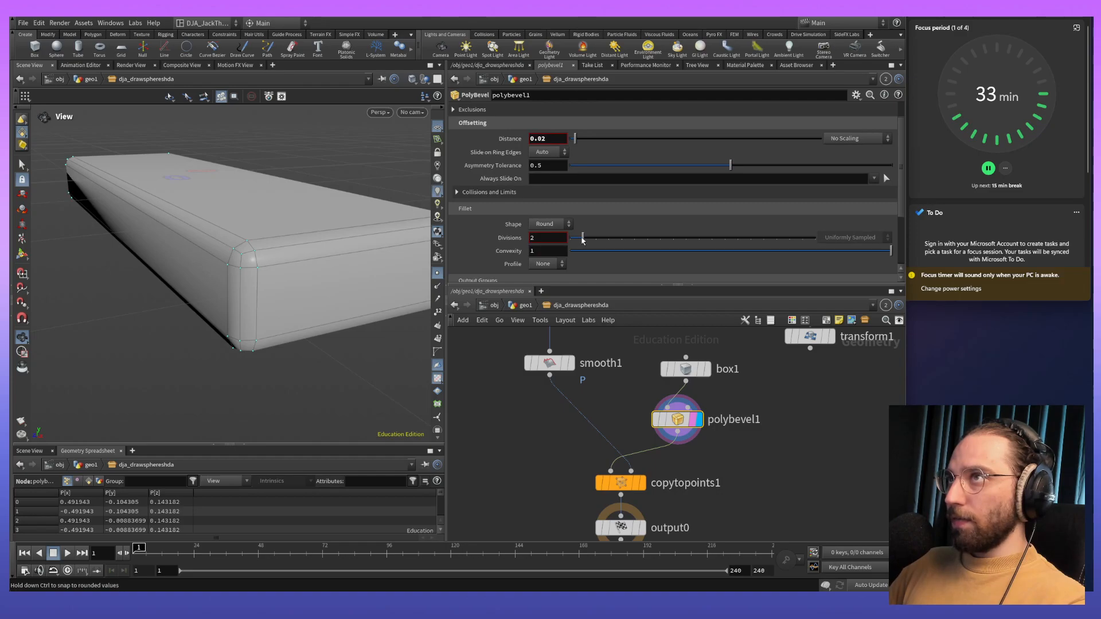
- Shift box1 and polybevel1 up to make room and insert a Labs Auto UV node between polybevel1 and copytopoints1
{"action": "left_click_drag", "start_coordinate": [330, 275], "coordinate": [246, 258]}
{"action": "left_click_drag", "start_coordinate": [641, 356], "coordinate": [697, 387]}
{"action": "left_click", "coordinate": [694, 386]}
{"action": "key", "text": "Tab"}
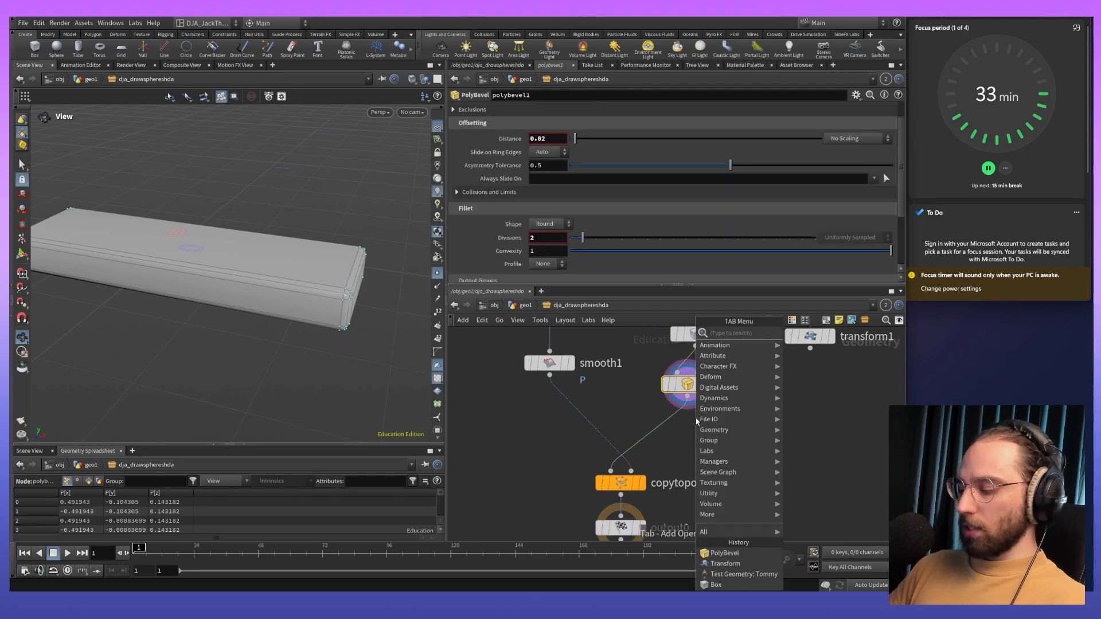
{"action": "type", "text": "auto"}
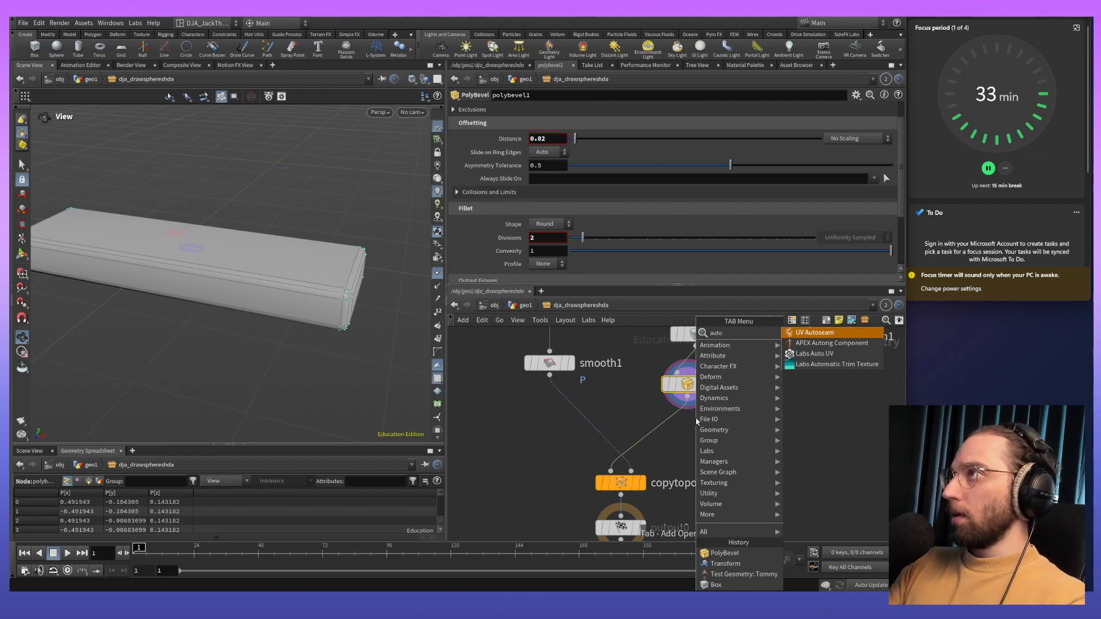
{"action": "key", "text": "Down"}
{"action": "key", "text": "Down"}
{"action": "key", "text": "Return"}
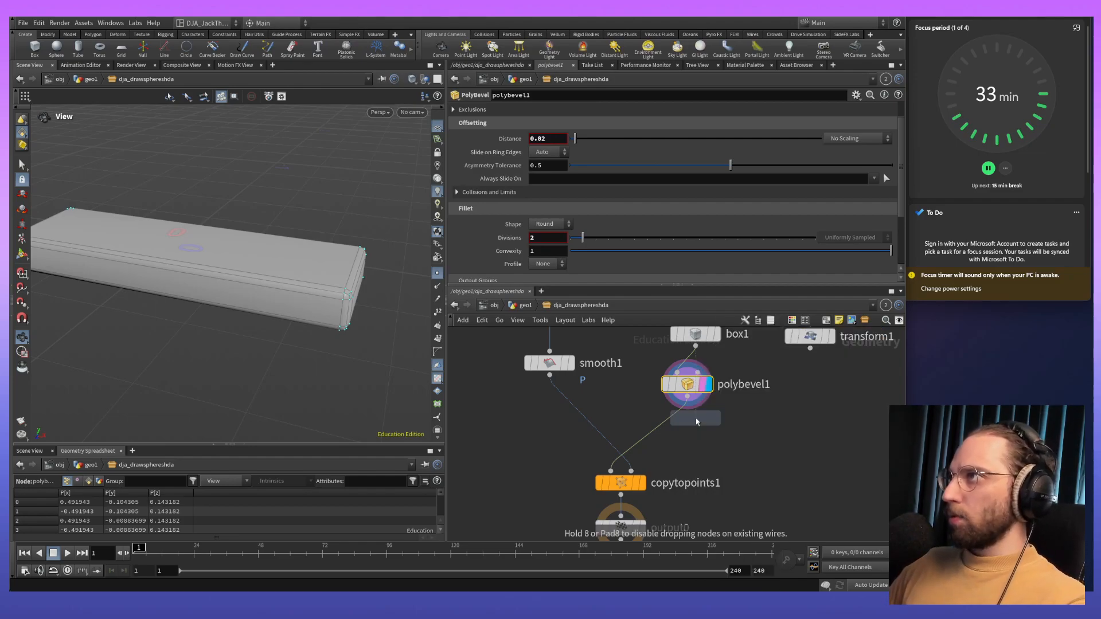
{"action": "left_click", "coordinate": [694, 422]}
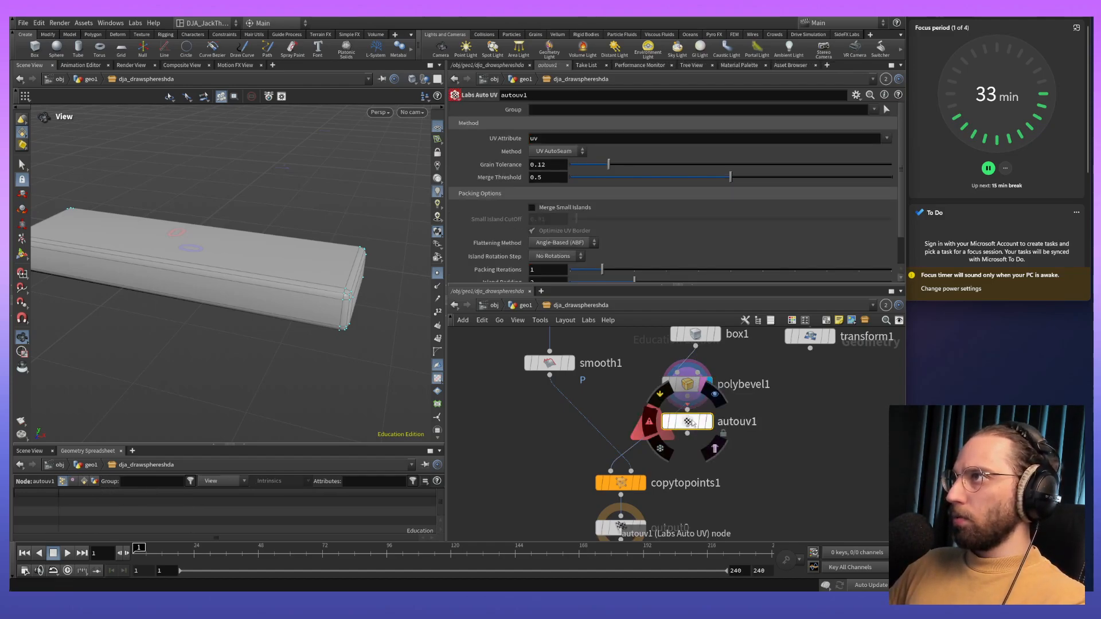
- Display the Labs Auto UV result on the plank and set its grain tolerance to 0.077
{"action": "left_click_drag", "start_coordinate": [686, 397], "coordinate": [631, 469]}
{"action": "left_click", "coordinate": [709, 422]}
{"action": "left_click_drag", "start_coordinate": [335, 338], "coordinate": [296, 290]}
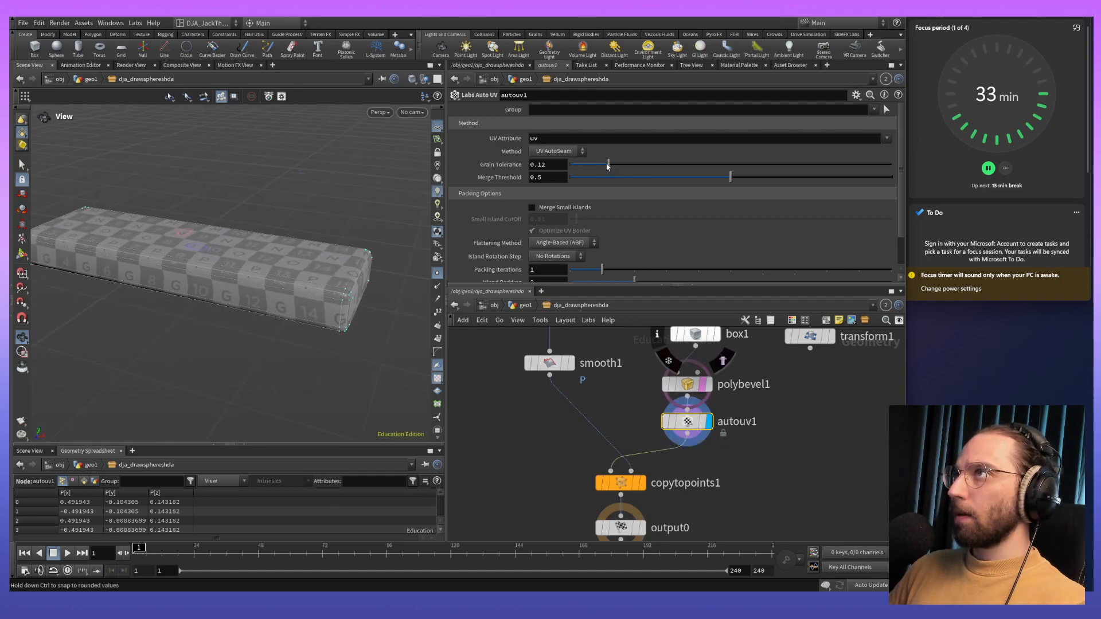
{"action": "left_click_drag", "start_coordinate": [614, 165], "coordinate": [594, 165]}
{"action": "left_click_drag", "start_coordinate": [300, 270], "coordinate": [320, 294]}
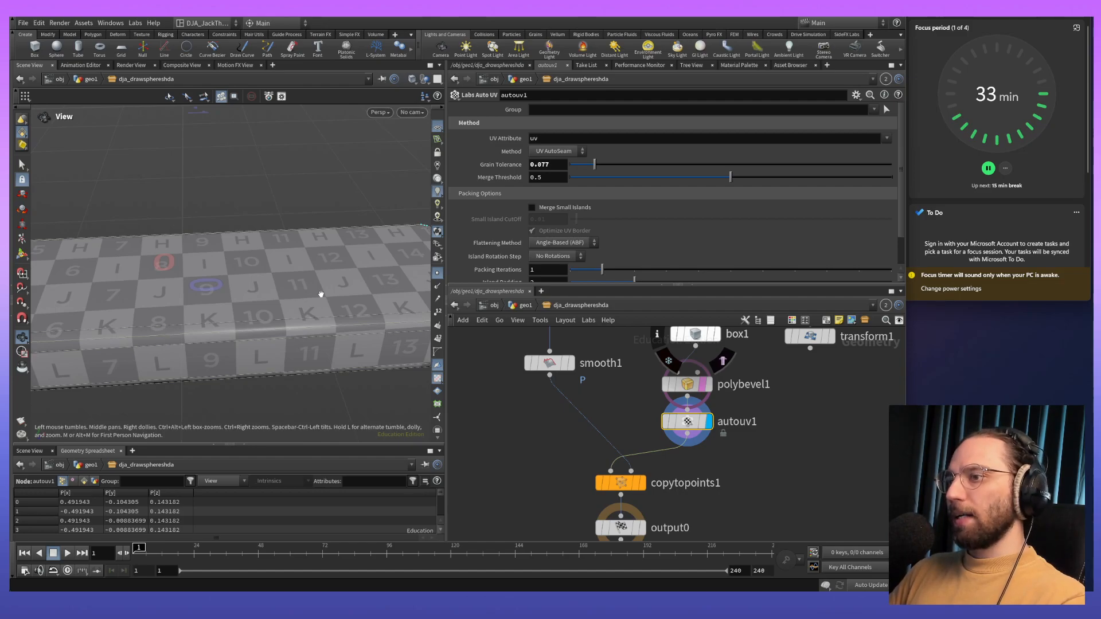
- Examine the plank's unwrapped layout in the UV viewport and return to the perspective view
{"action": "key", "text": "space+5"}
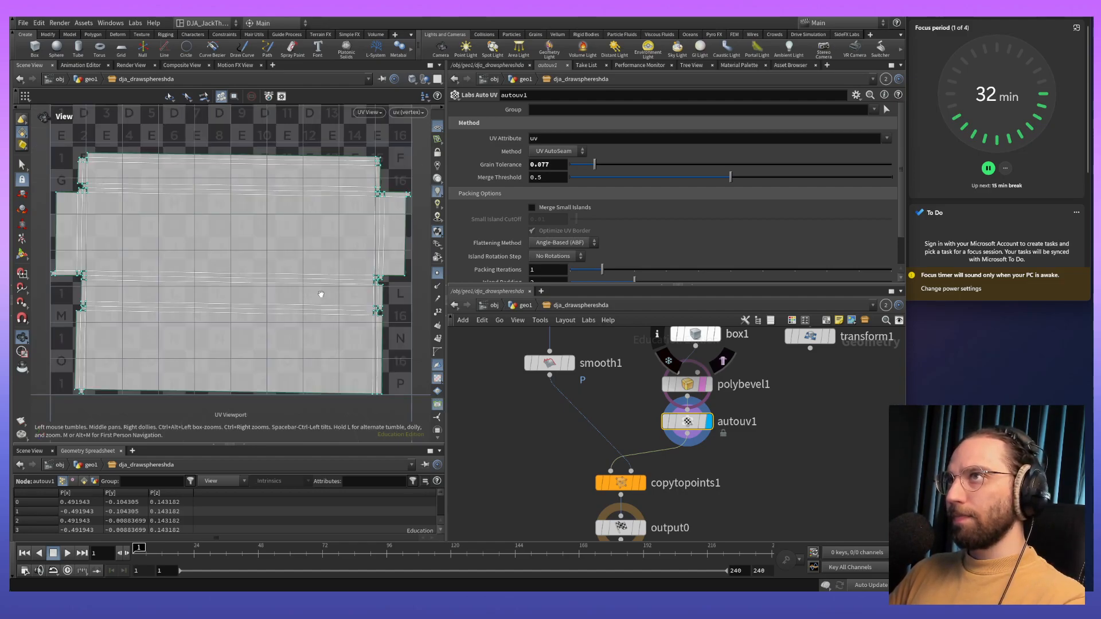
{"action": "scroll", "coordinate": [320, 294], "scroll_direction": "down", "scroll_amount": 5}
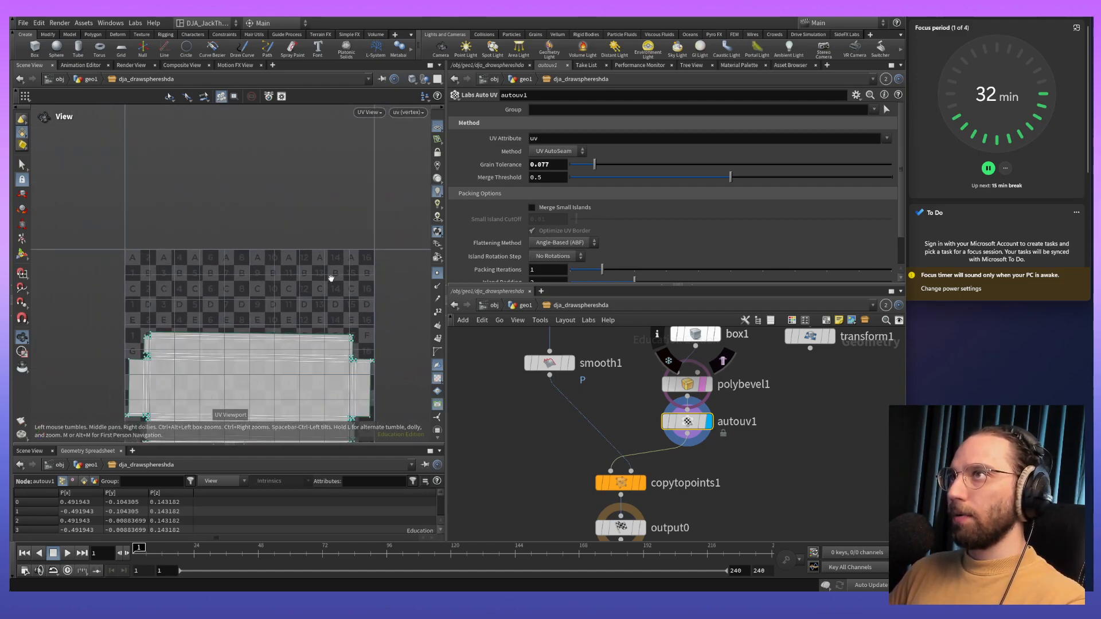
{"action": "middle_click_drag", "start_coordinate": [318, 202], "coordinate": [314, 171]}
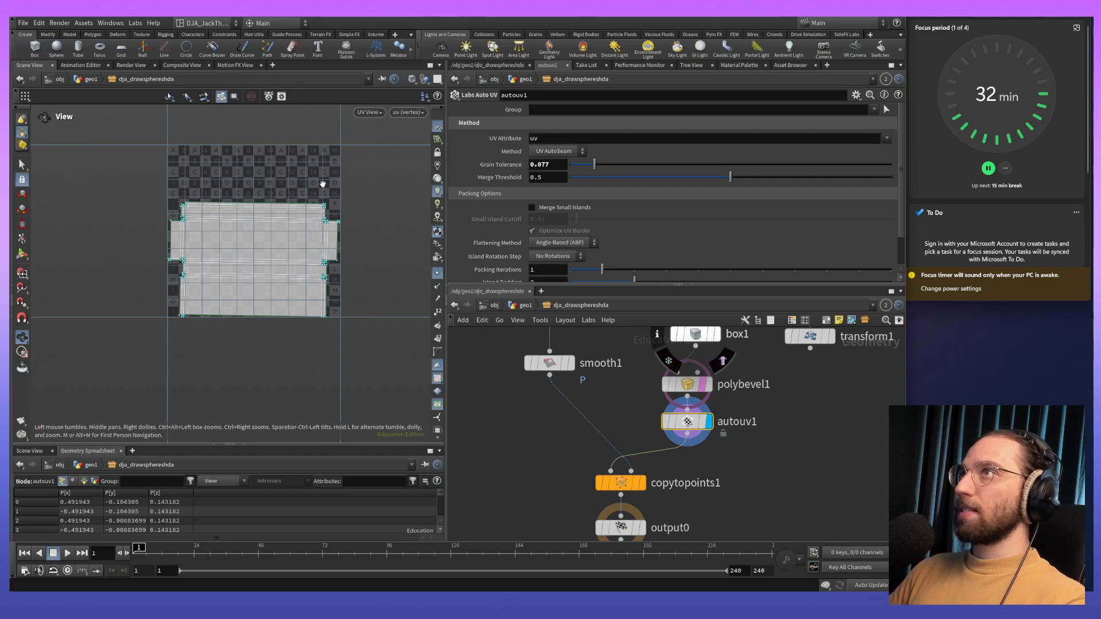
{"action": "key", "text": "space+1"}
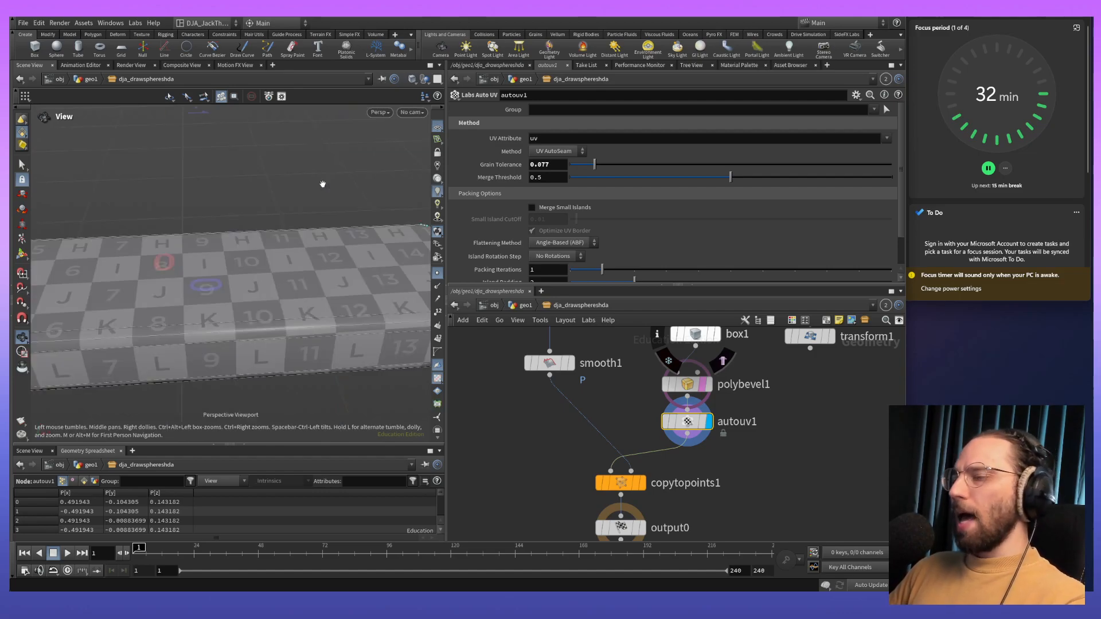
- Compare the plank's UV checker pattern in the top, front and perspective views
{"action": "key", "text": "space+2"}
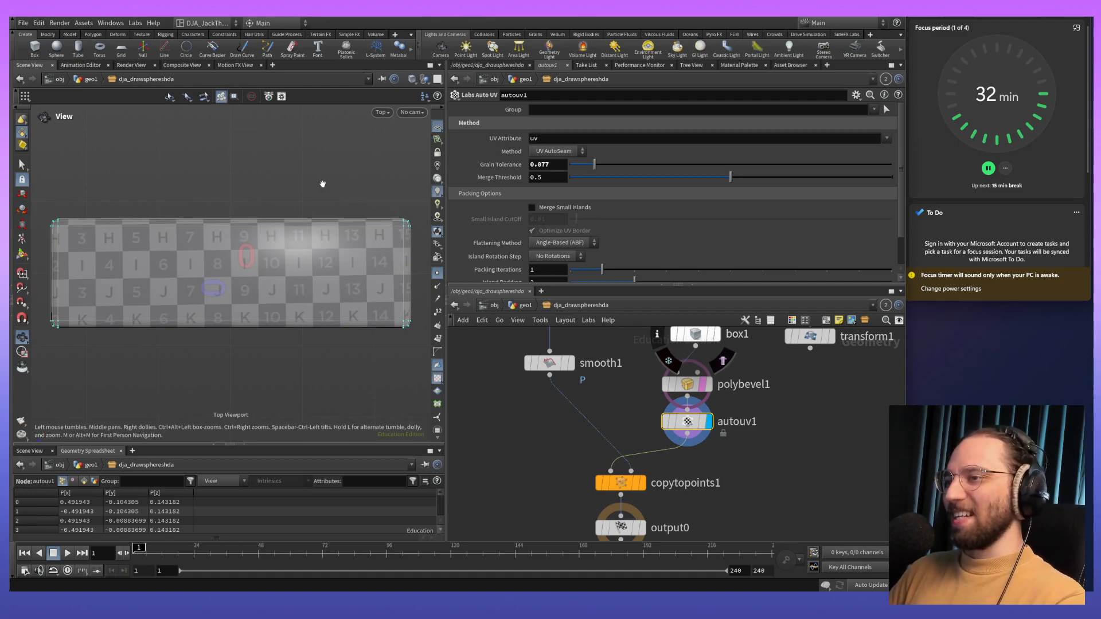
{"action": "key", "text": "space+3"}
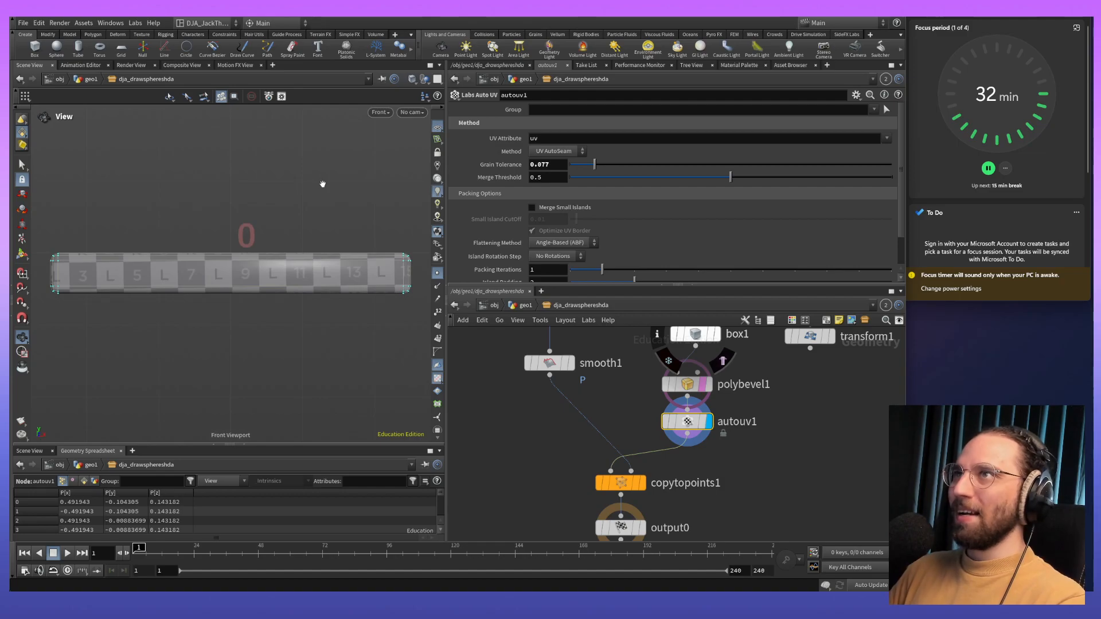
{"action": "key", "text": "space+2"}
{"action": "key", "text": "space+3"}
{"action": "key", "text": "space+2"}
{"action": "key", "text": "space+3"}
{"action": "key", "text": "space+2"}
{"action": "key", "text": "space+3"}
{"action": "key", "text": "space+2"}
{"action": "key", "text": "space+1"}
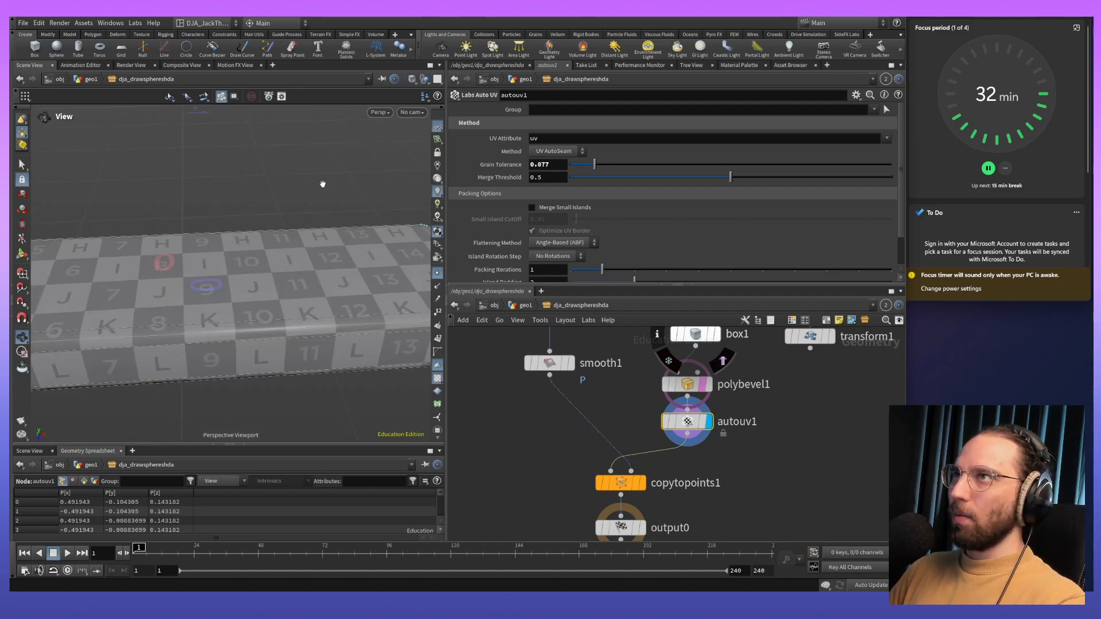
{"action": "key", "text": "space+2"}
{"action": "key", "text": "space+3"}
{"action": "key", "text": "space+2"}
{"action": "key", "text": "space+1"}
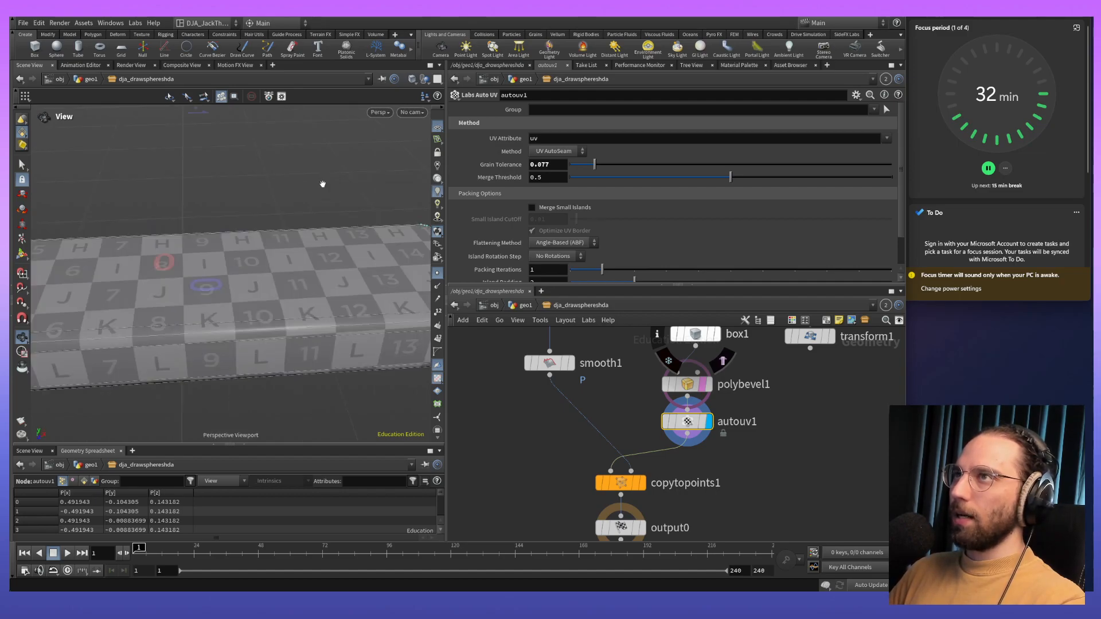
- Check the UV checker on the plank's ends in the right and left views against the top, front and UV views
{"action": "key", "text": "space+4"}
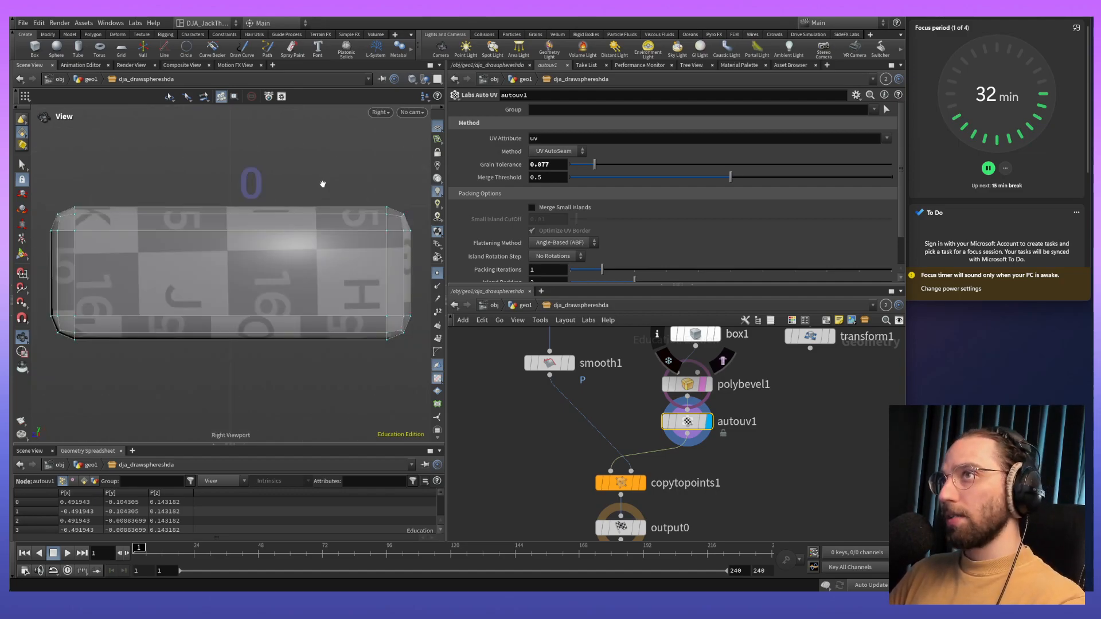
{"action": "key", "text": "space+2"}
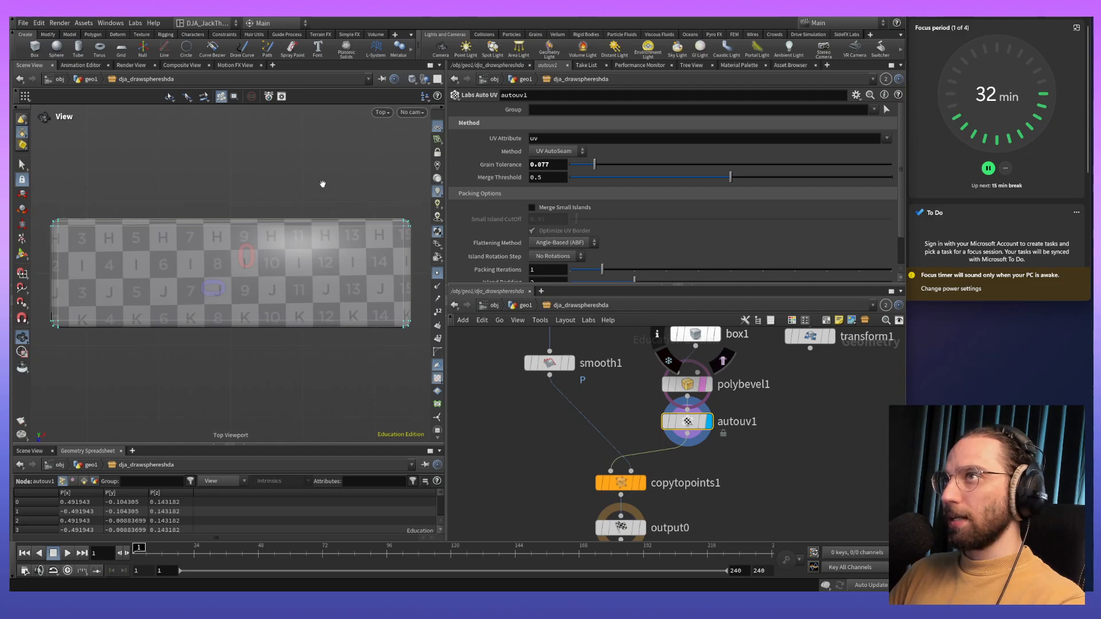
{"action": "key", "text": "space+4"}
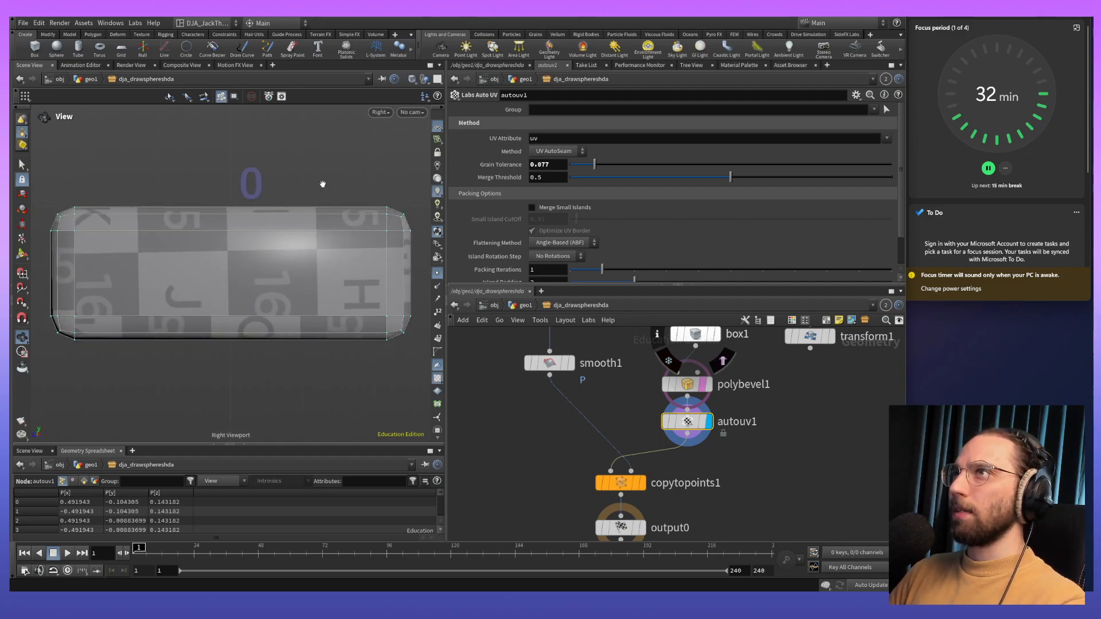
{"action": "key", "text": "space+4"}
{"action": "key", "text": "space+4"}
{"action": "key", "text": "space+4"}
{"action": "key", "text": "space+4"}
{"action": "key", "text": "space+4"}
{"action": "key", "text": "space+4"}
{"action": "key", "text": "space+4"}
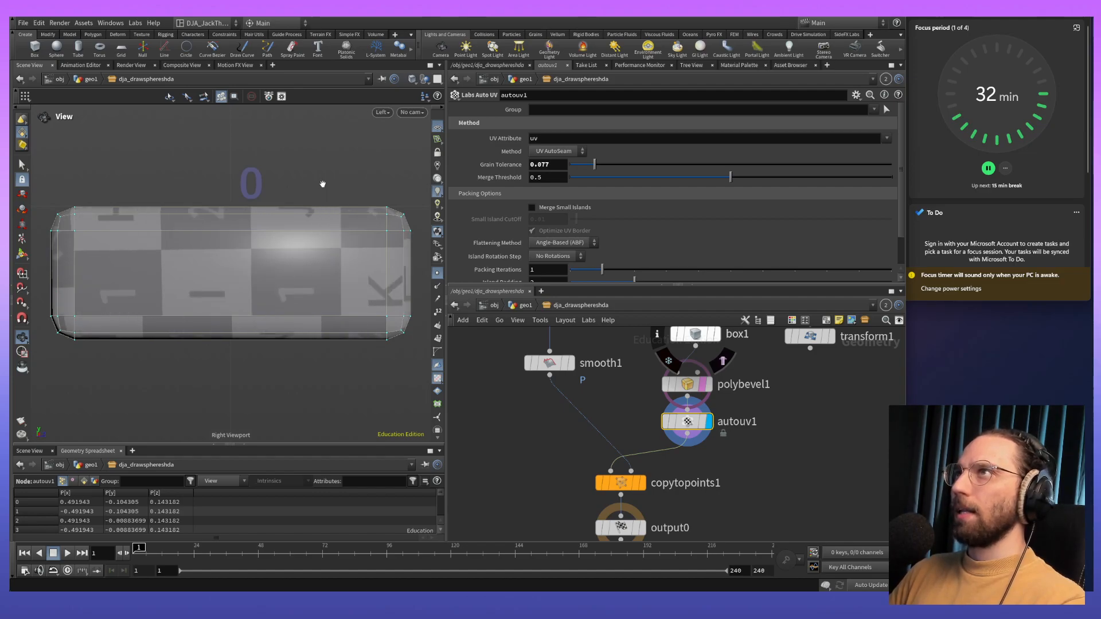
{"action": "key", "text": "space+2"}
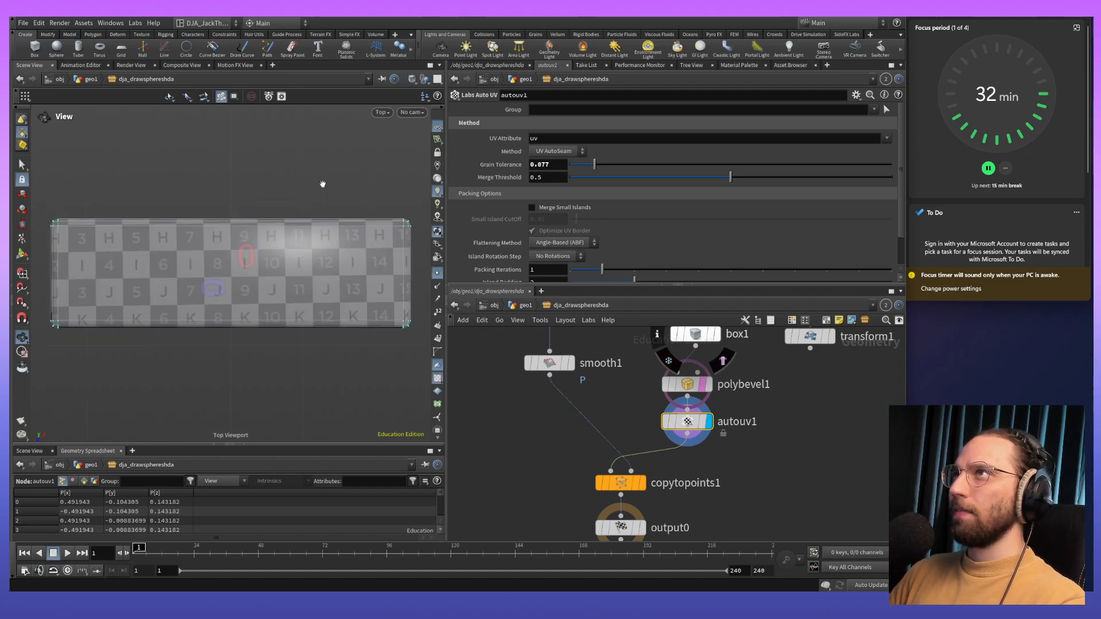
{"action": "key", "text": "space+3"}
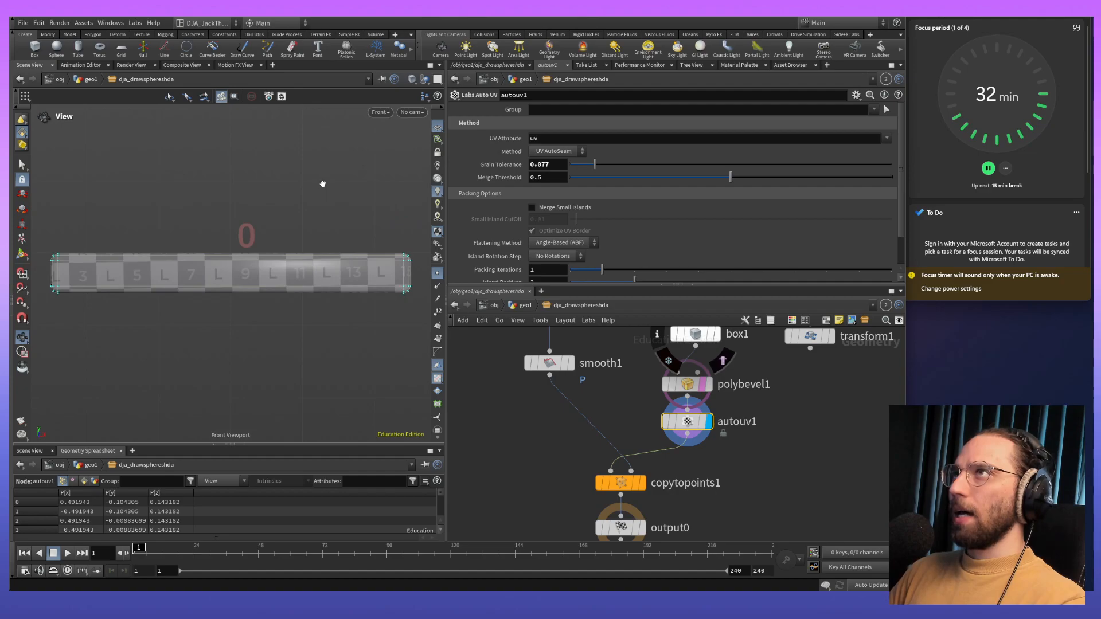
{"action": "key", "text": "space+4"}
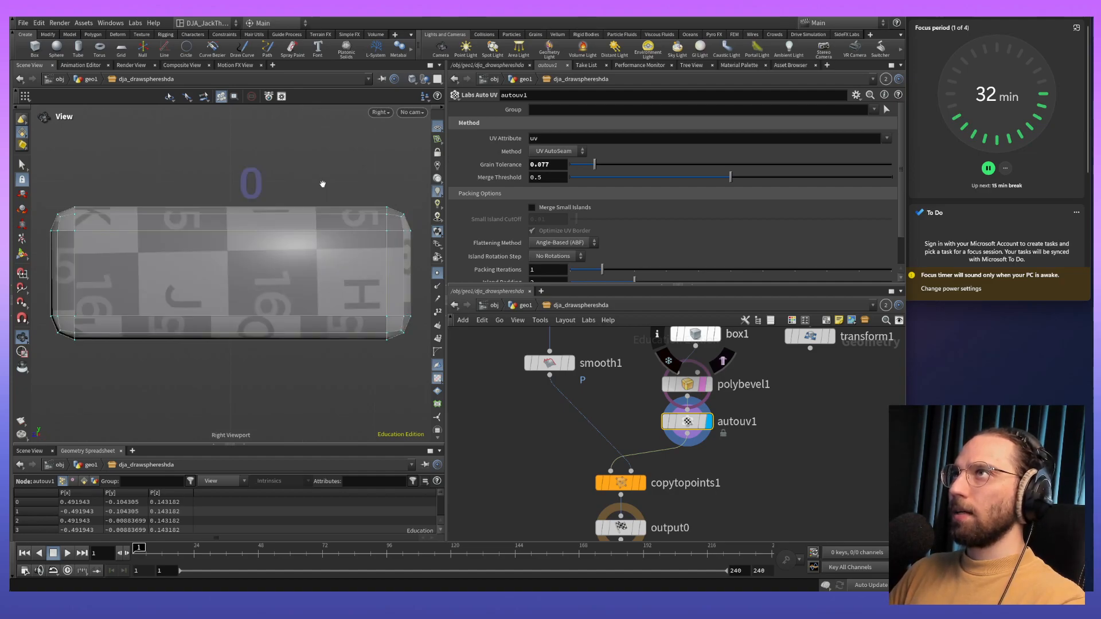
{"action": "key", "text": "space+5"}
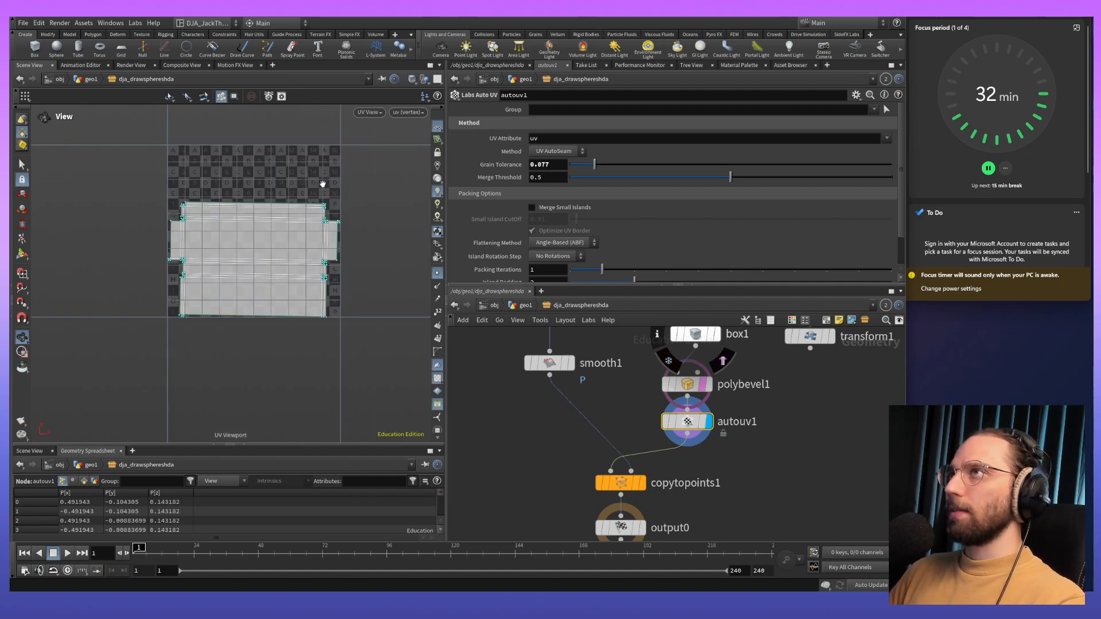
{"action": "key", "text": "space+4"}
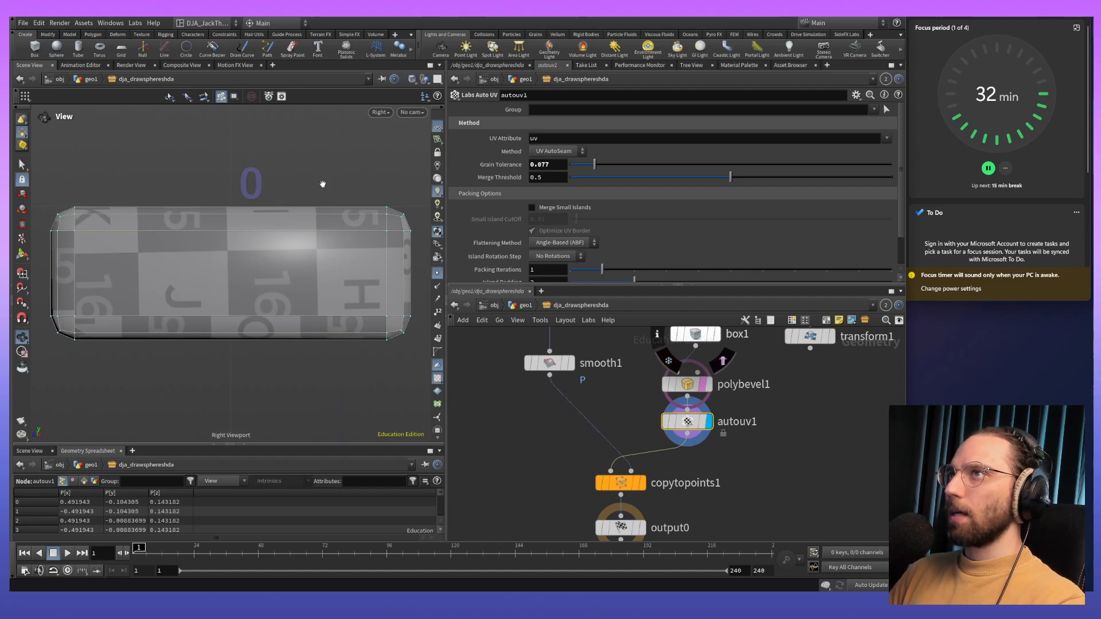
- Try loading quickviews 1, 4 and 3, and return to the perspective view showing the whole plank
{"action": "key", "text": "ctrl+1"}
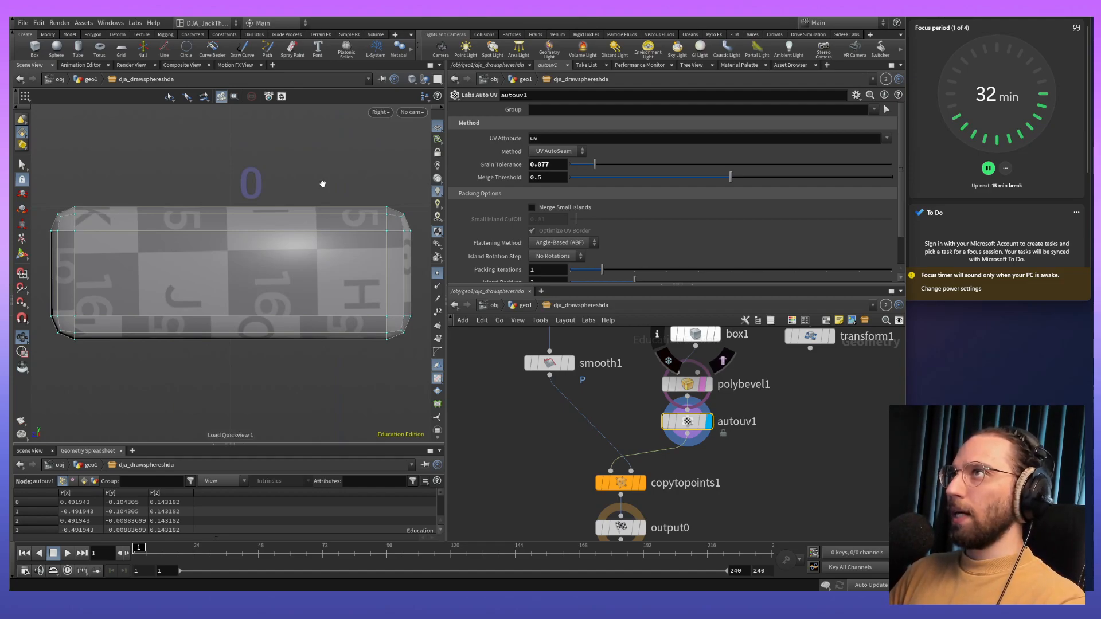
{"action": "key", "text": "ctrl+4"}
{"action": "key", "text": "ctrl+3"}
{"action": "key", "text": "ctrl+1"}
{"action": "key", "text": "space+1"}
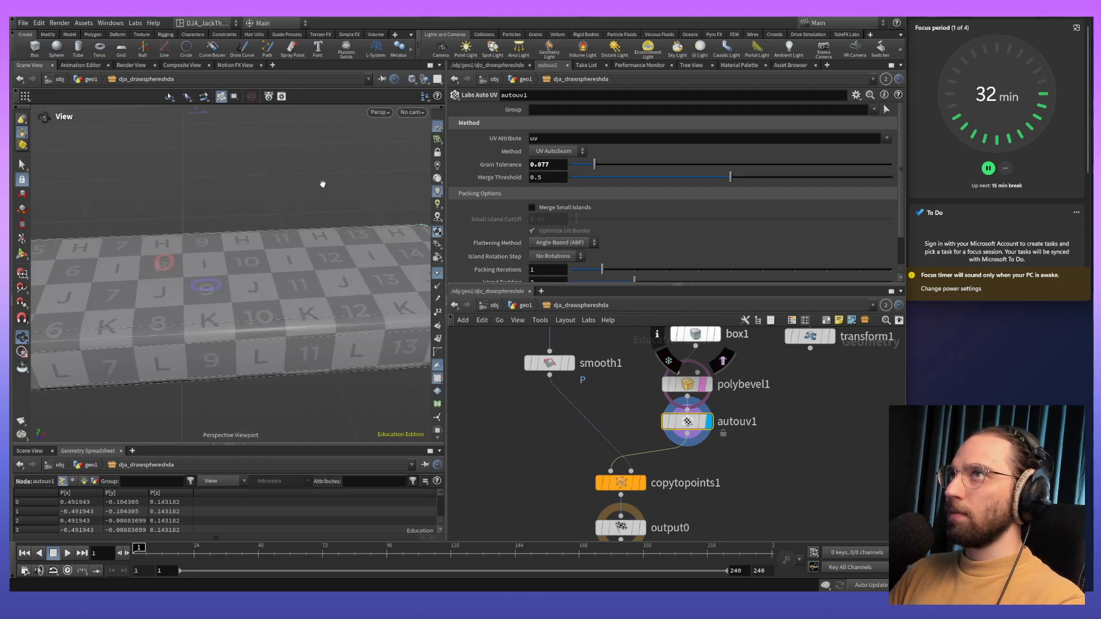
{"action": "scroll", "coordinate": [277, 312], "scroll_direction": "down", "scroll_amount": 5}
{"action": "left_click_drag", "start_coordinate": [277, 319], "coordinate": [247, 313]}
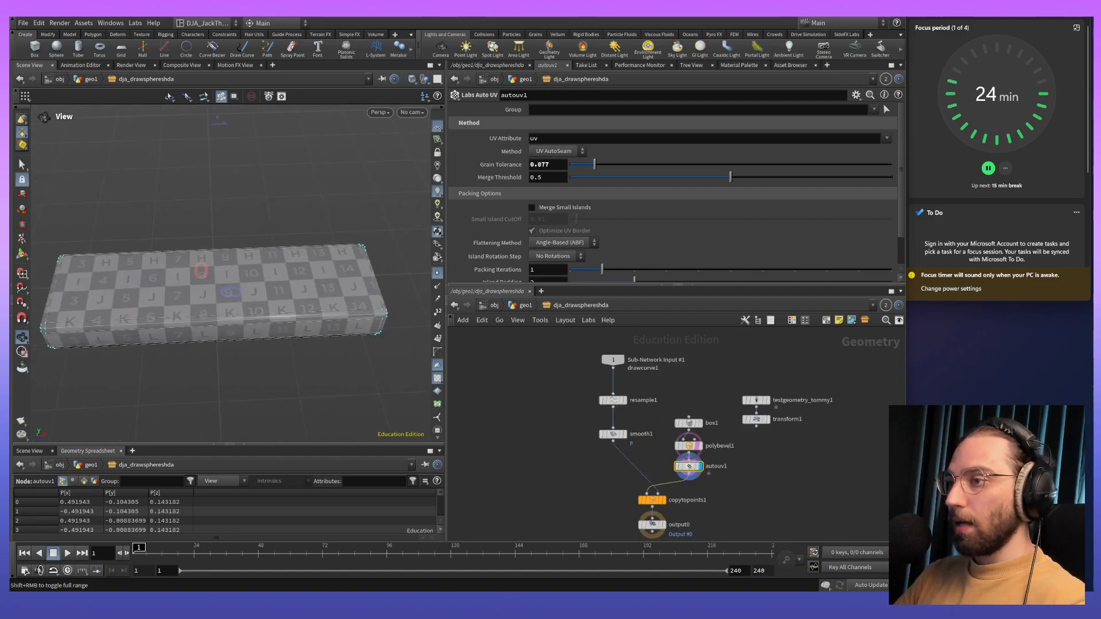
- Switch to the other Houdini session and inspect the finished procedural rope bridge in wireframe and shaded display
{"action": "key", "text": "alt+Tab"}
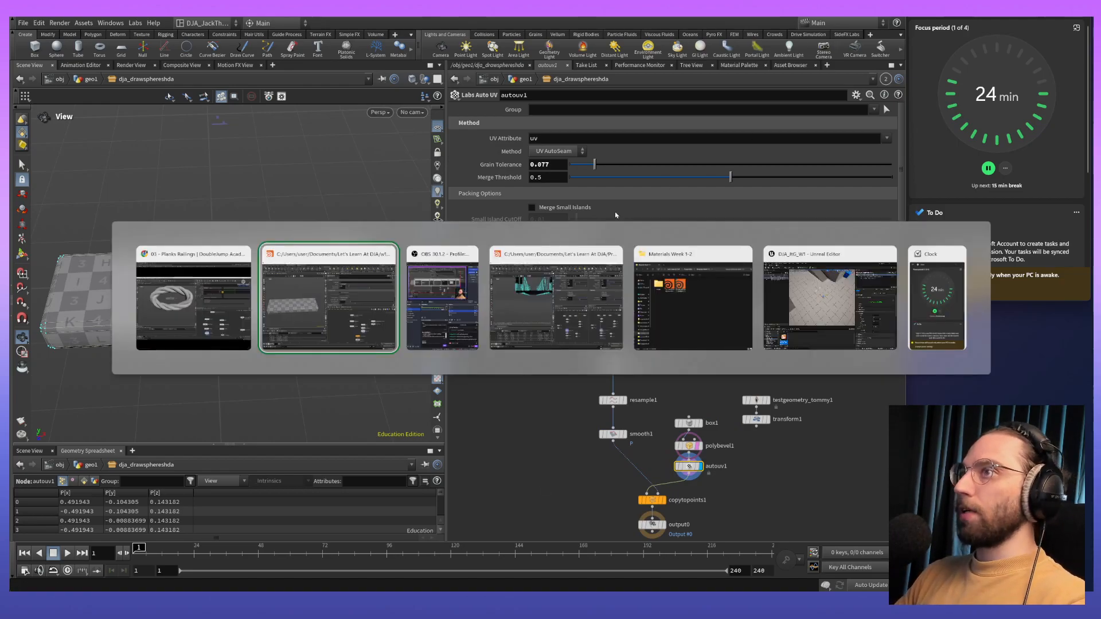
{"action": "key", "text": "alt+Tab"}
{"action": "key", "text": "alt+Tab"}
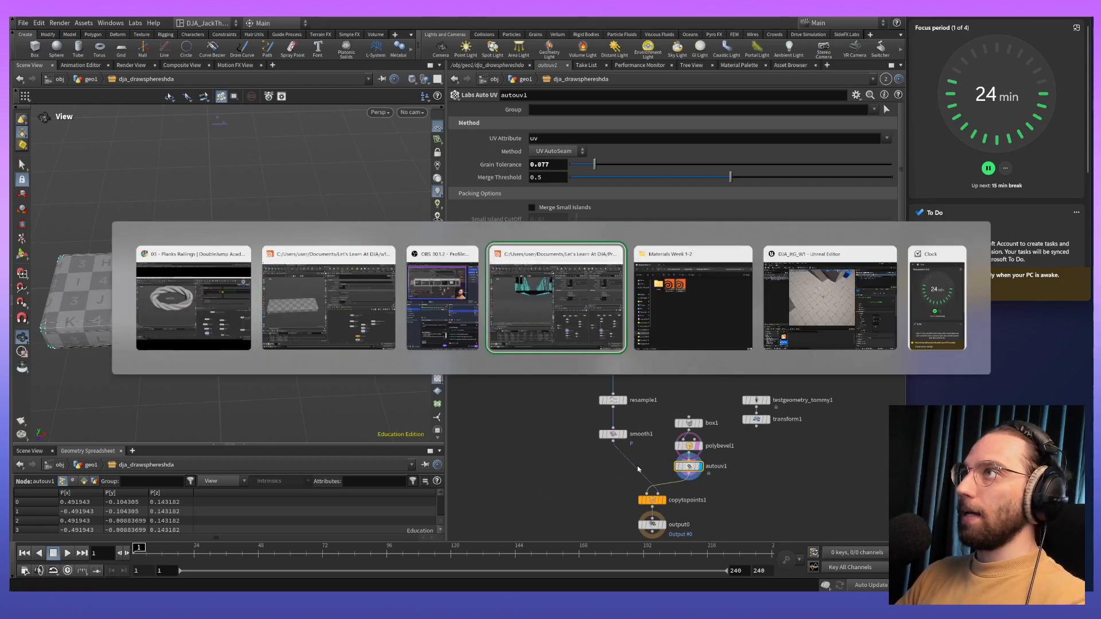
{"action": "left_click_drag", "start_coordinate": [319, 177], "coordinate": [308, 216]}
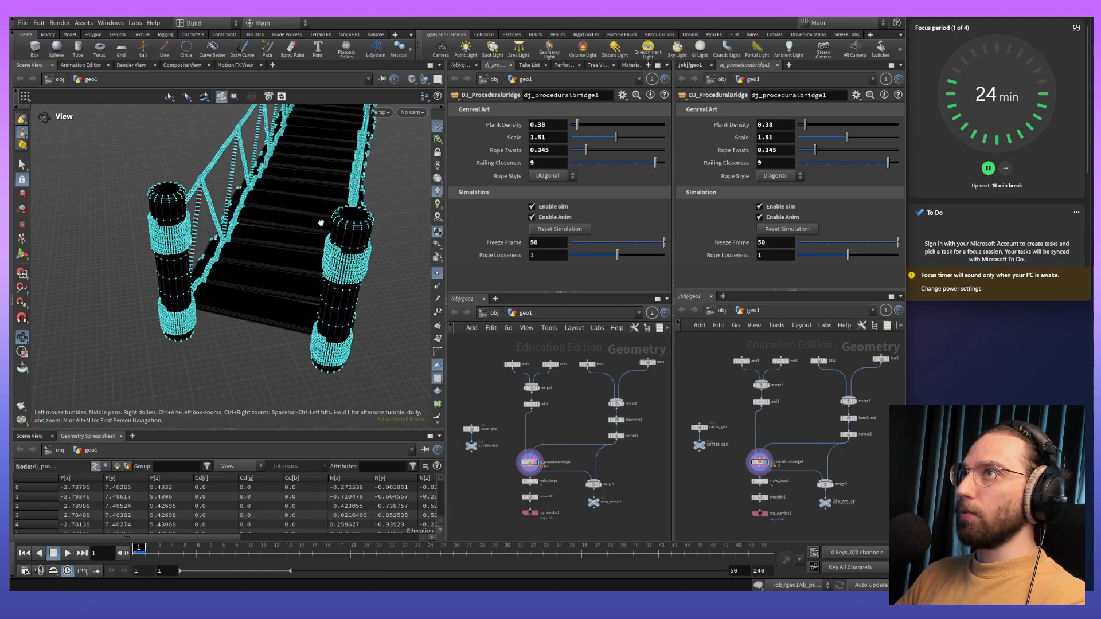
{"action": "key", "text": "shift+w"}
{"action": "key", "text": "shift+w"}
{"action": "key", "text": "shift+w"}
- Run the rope bridge simulation briefly, examine its posts and railings, and rewind to the first frame
{"action": "right_click_drag", "start_coordinate": [329, 248], "coordinate": [323, 188]}
{"action": "key", "text": "Up"}
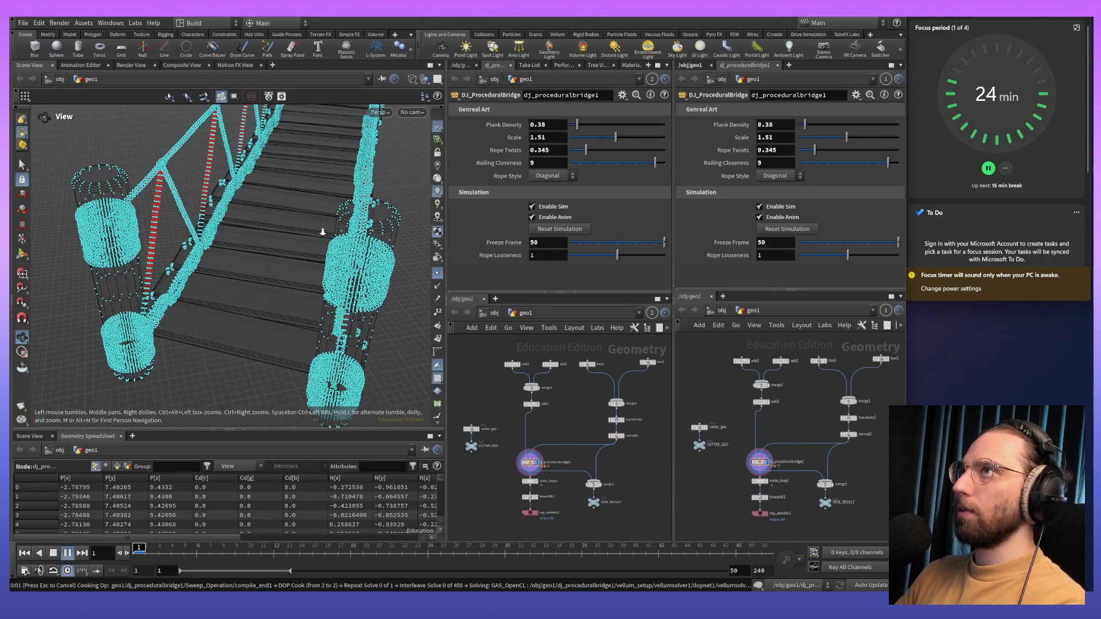
{"action": "left_click_drag", "start_coordinate": [408, 187], "coordinate": [406, 191]}
{"action": "key", "text": "Up"}
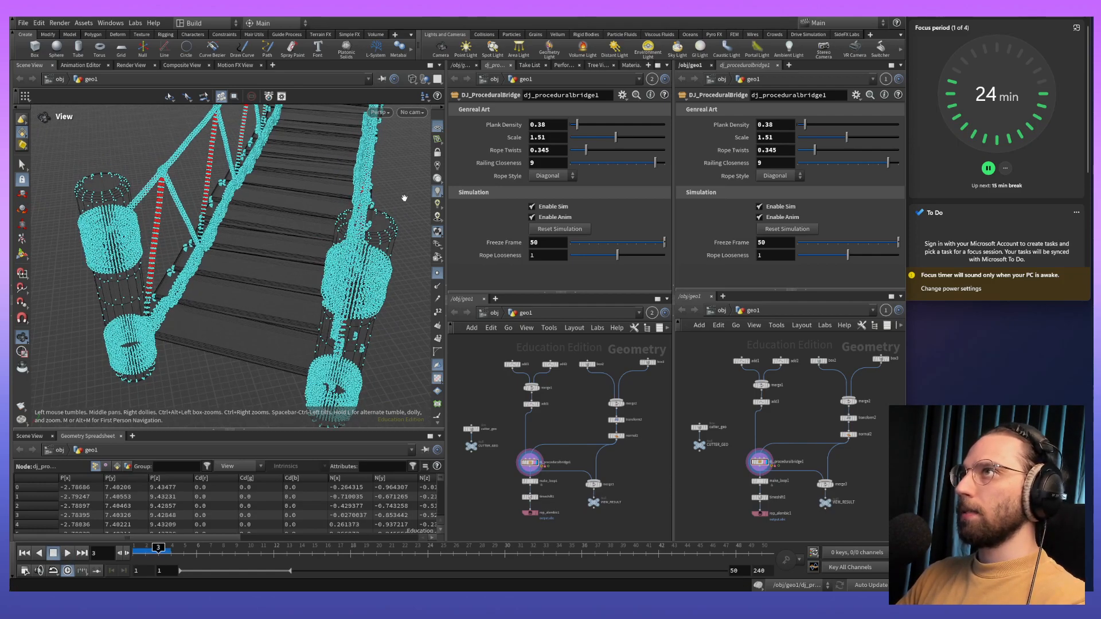
{"action": "left_click_drag", "start_coordinate": [268, 297], "coordinate": [258, 292]}
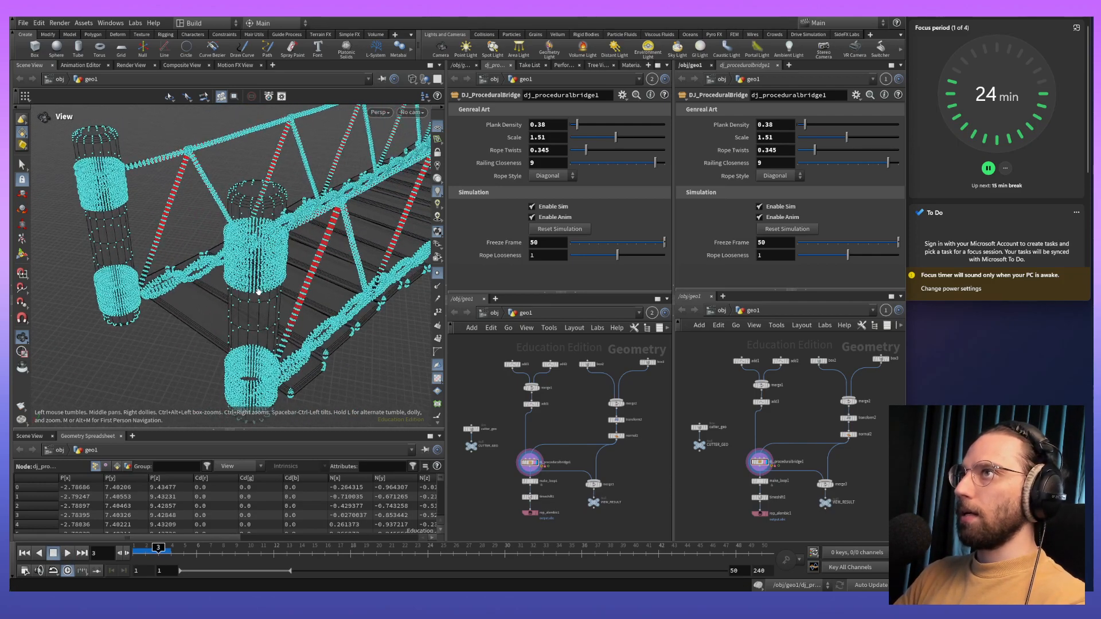
{"action": "key", "text": "ctrl+Up"}
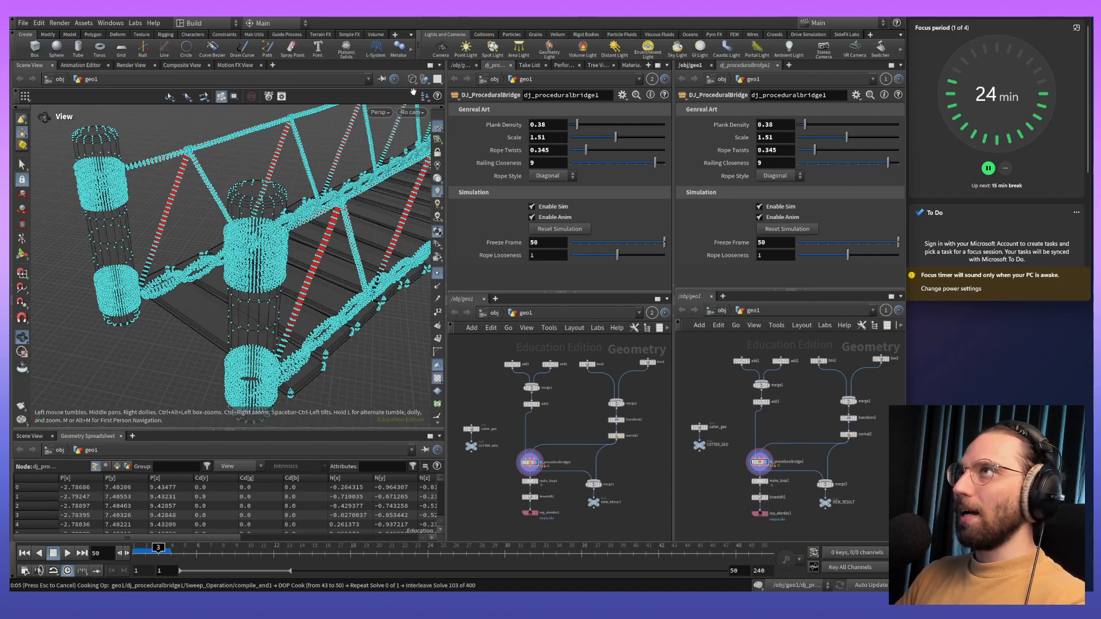
- Set the rope bridge's viewport shading to Flat Wire Shaded
{"action": "left_click", "coordinate": [413, 81]}
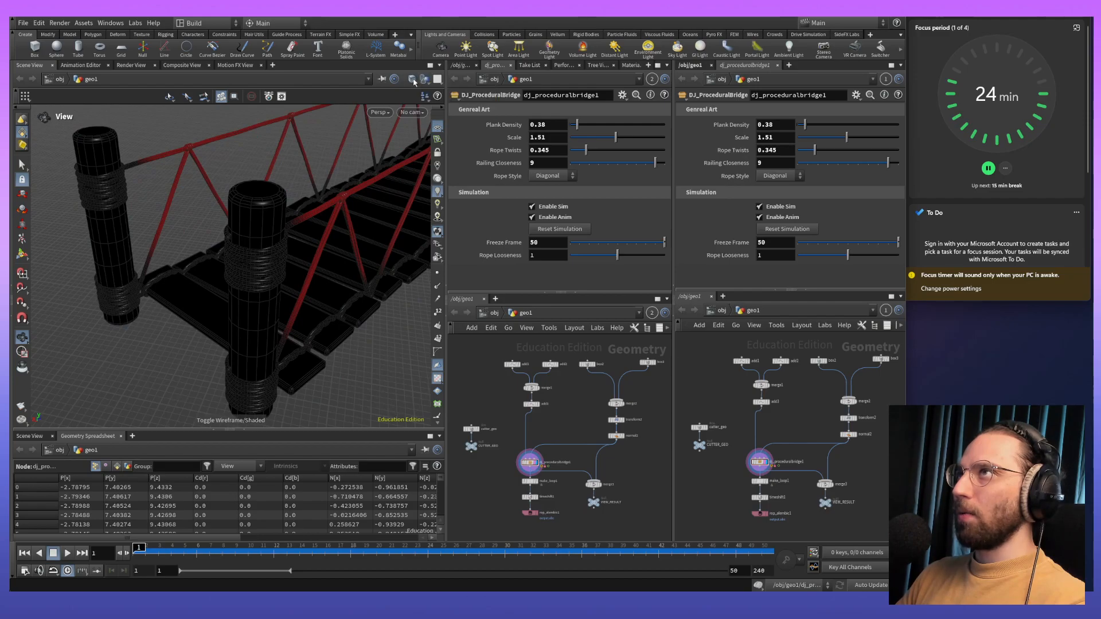
{"action": "left_click", "coordinate": [413, 81]}
{"action": "left_click", "coordinate": [453, 180]}
{"action": "middle_click_drag", "start_coordinate": [258, 312], "coordinate": [285, 280]}
{"action": "left_click", "coordinate": [412, 82]}
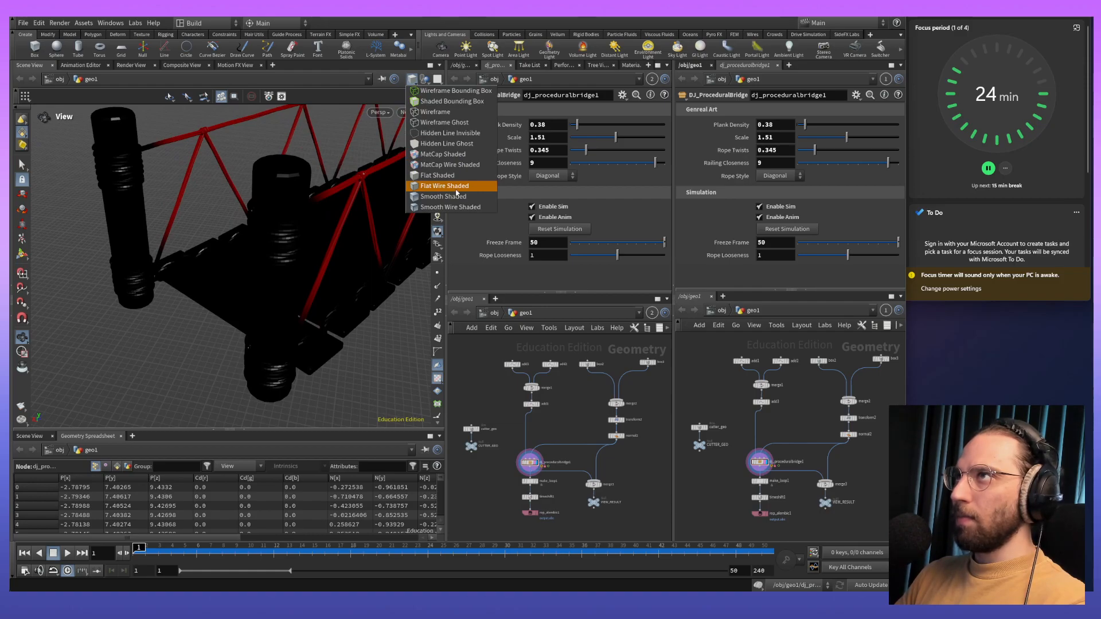
{"action": "left_click", "coordinate": [456, 190]}
- Examine up close how the ropes run along and through the rope bridge's planks
{"action": "left_click_drag", "start_coordinate": [302, 235], "coordinate": [267, 255]}
{"action": "right_click_drag", "start_coordinate": [267, 255], "coordinate": [272, 191]}
{"action": "middle_click_drag", "start_coordinate": [351, 230], "coordinate": [272, 270]}
{"action": "right_click_drag", "start_coordinate": [273, 270], "coordinate": [314, 209]}
{"action": "middle_click_drag", "start_coordinate": [314, 210], "coordinate": [255, 221]}
{"action": "right_click_drag", "start_coordinate": [255, 221], "coordinate": [235, 229]}
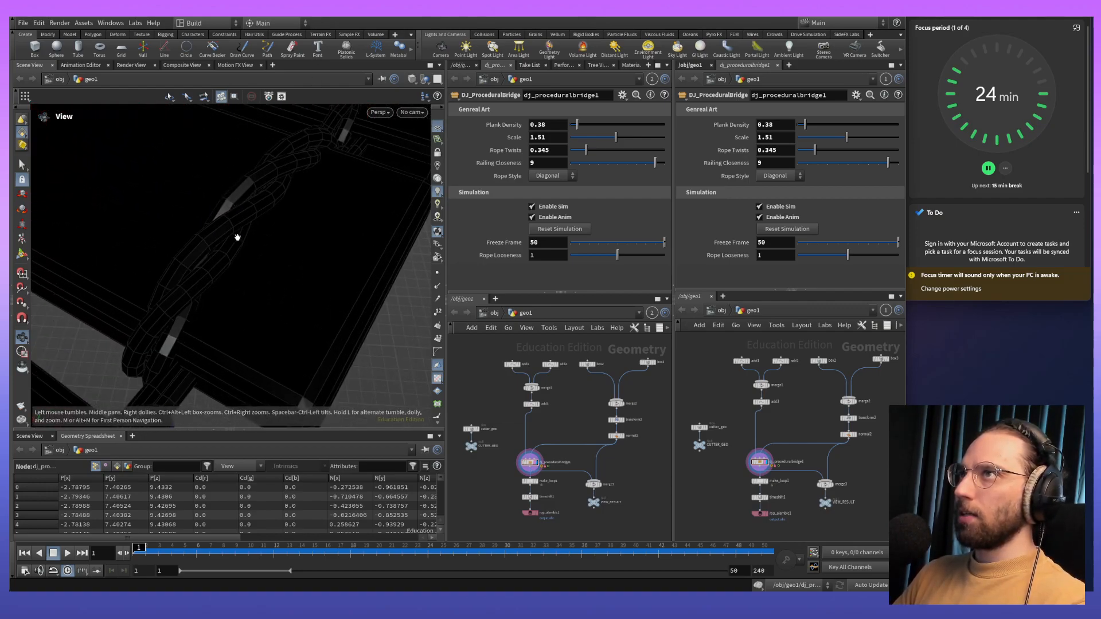
{"action": "left_click_drag", "start_coordinate": [236, 229], "coordinate": [243, 216]}
{"action": "middle_click_drag", "start_coordinate": [243, 216], "coordinate": [244, 262]}
{"action": "mouse_move", "coordinate": [244, 262]}
{"action": "left_mouse_down"}
{"action": "mouse_move", "coordinate": [233, 187]}
{"action": "mouse_move", "coordinate": [162, 175]}
{"action": "mouse_move", "coordinate": [251, 207]}
{"action": "mouse_move", "coordinate": [251, 262]}
{"action": "left_mouse_up"}
{"action": "middle_click_drag", "start_coordinate": [250, 262], "coordinate": [236, 310]}
{"action": "right_click_drag", "start_coordinate": [236, 310], "coordinate": [246, 290]}
{"action": "left_click_drag", "start_coordinate": [246, 290], "coordinate": [215, 269]}
- Switch back to the Houdini session with the draw-spheres asset and view the UV-checkered plank
{"action": "key", "text": "alt+Tab"}
{"action": "key", "text": "alt+Tab"}
{"action": "key", "text": "Tab"}
{"action": "middle_click_drag", "start_coordinate": [359, 282], "coordinate": [343, 246]}
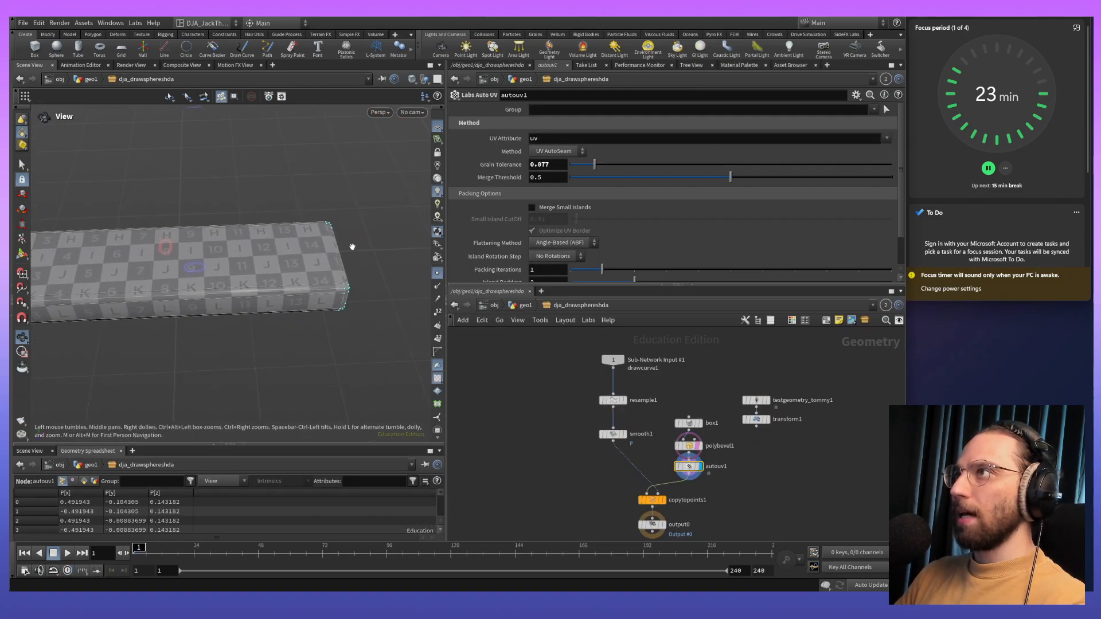
- Add a Circle node in an empty area of the network beside the existing nodes and display it
{"action": "mouse_move", "coordinate": [631, 504]}
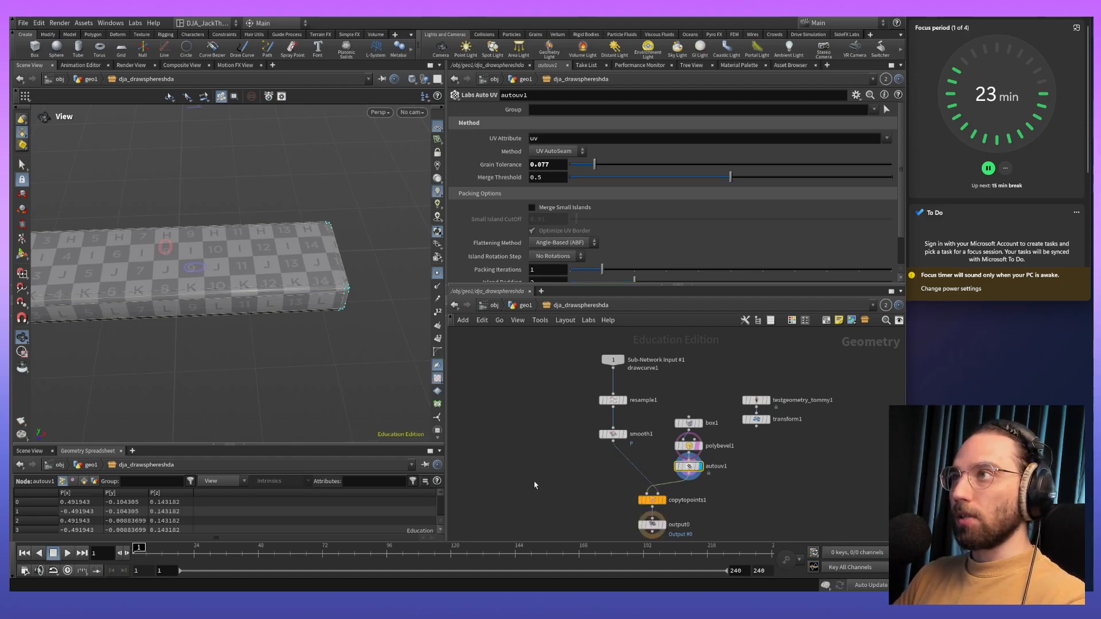
{"action": "middle_click_drag", "start_coordinate": [501, 410], "coordinate": [641, 407]}
{"action": "middle_click_drag", "start_coordinate": [290, 378], "coordinate": [350, 376]}
{"action": "key", "text": "Tab"}
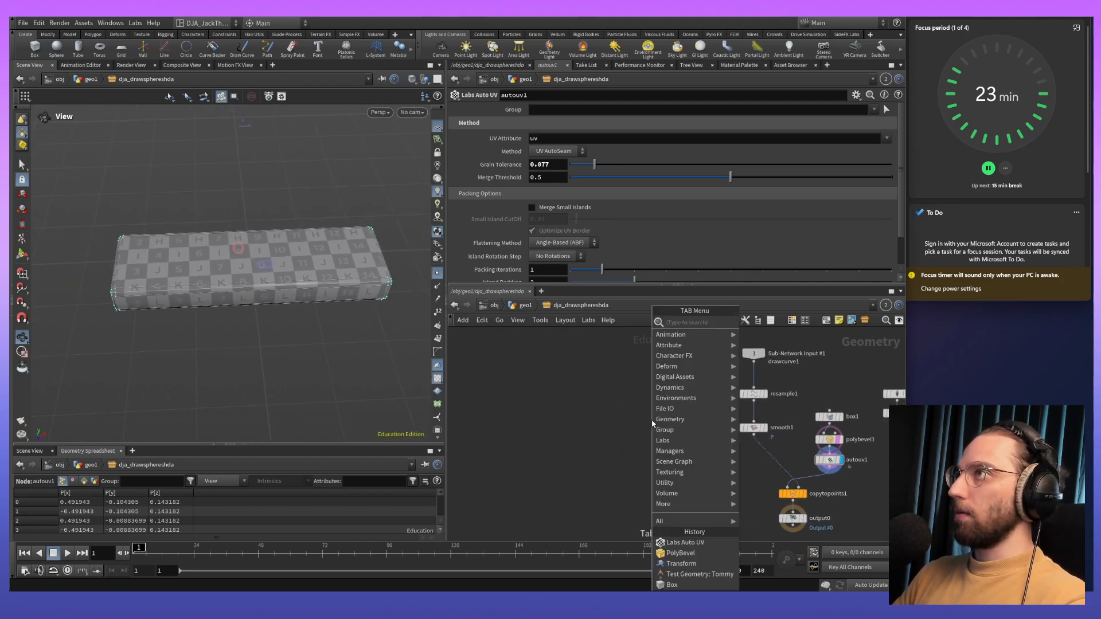
{"action": "type", "text": "chain"}
{"action": "key", "text": "Return"}
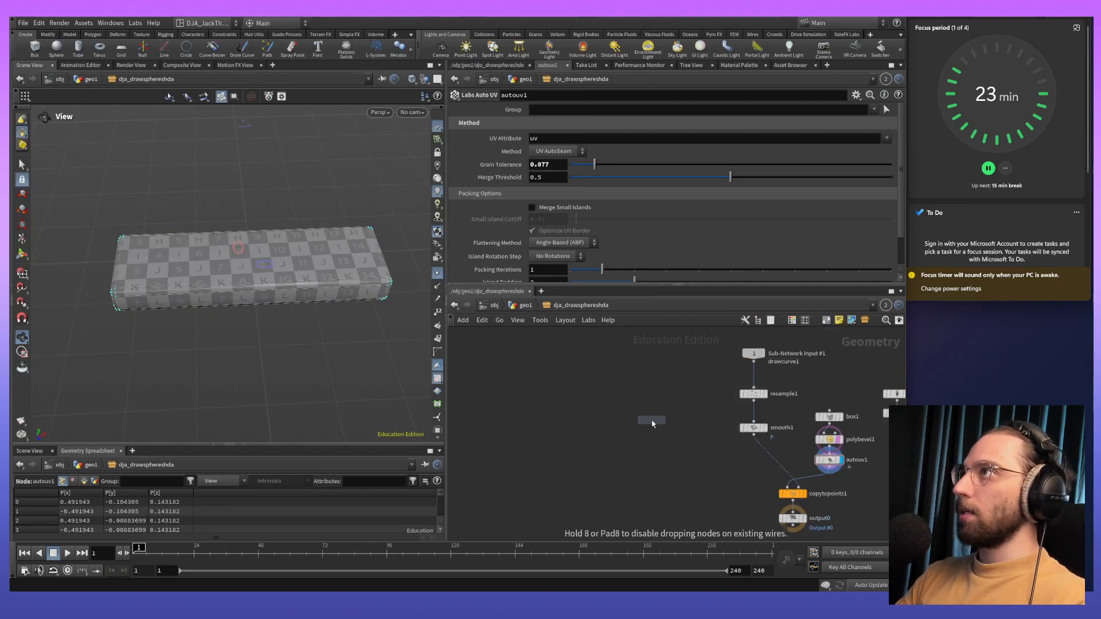
{"action": "left_click", "coordinate": [637, 412]}
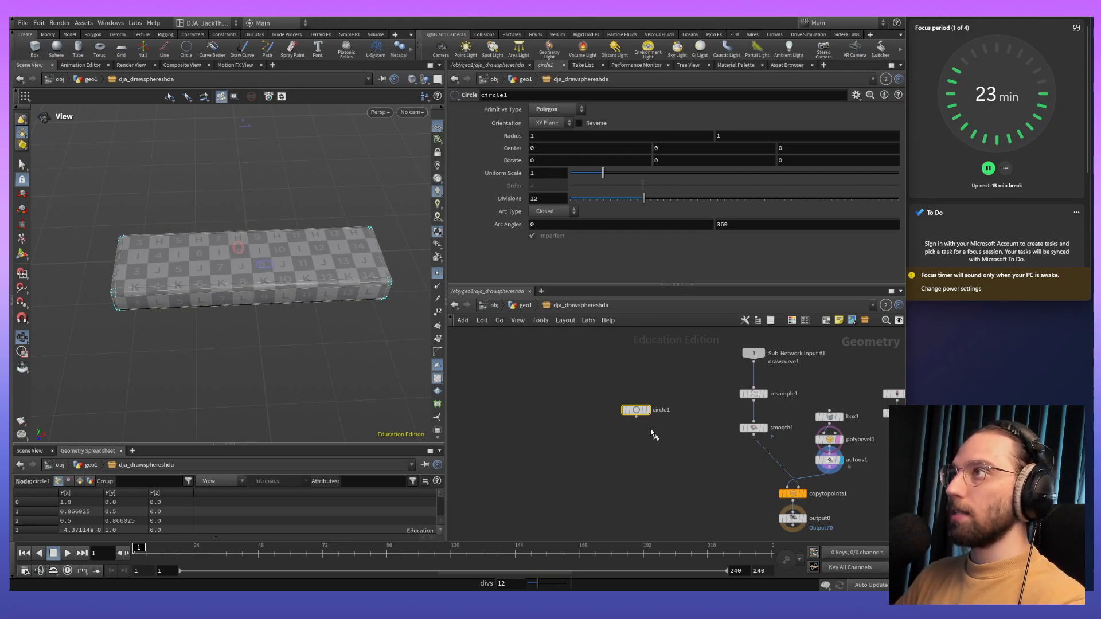
{"action": "key", "text": "r"}
{"action": "key", "text": "w"}
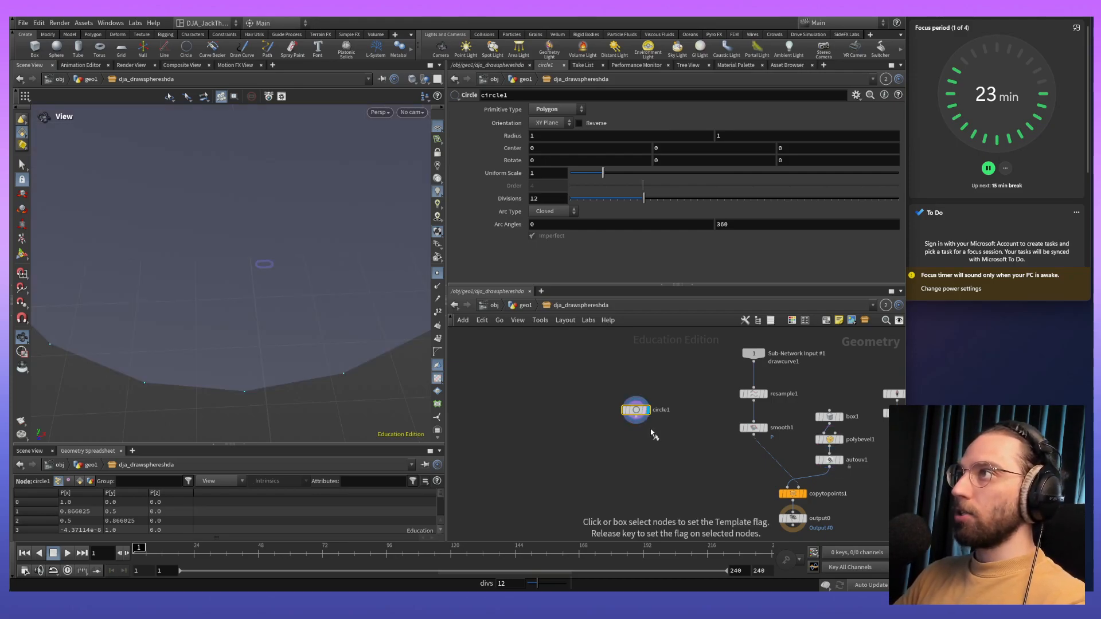
{"action": "scroll", "coordinate": [651, 411], "scroll_direction": "up", "scroll_amount": 4}
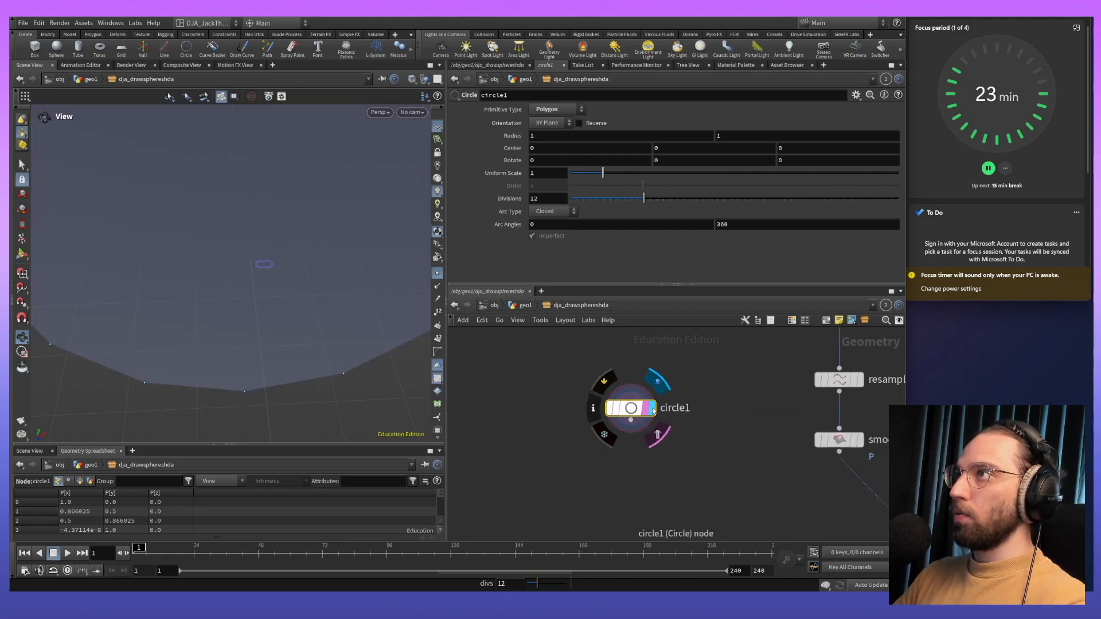
- Set the circle's divisions to 29
{"action": "left_click_drag", "start_coordinate": [258, 246], "coordinate": [302, 325]}
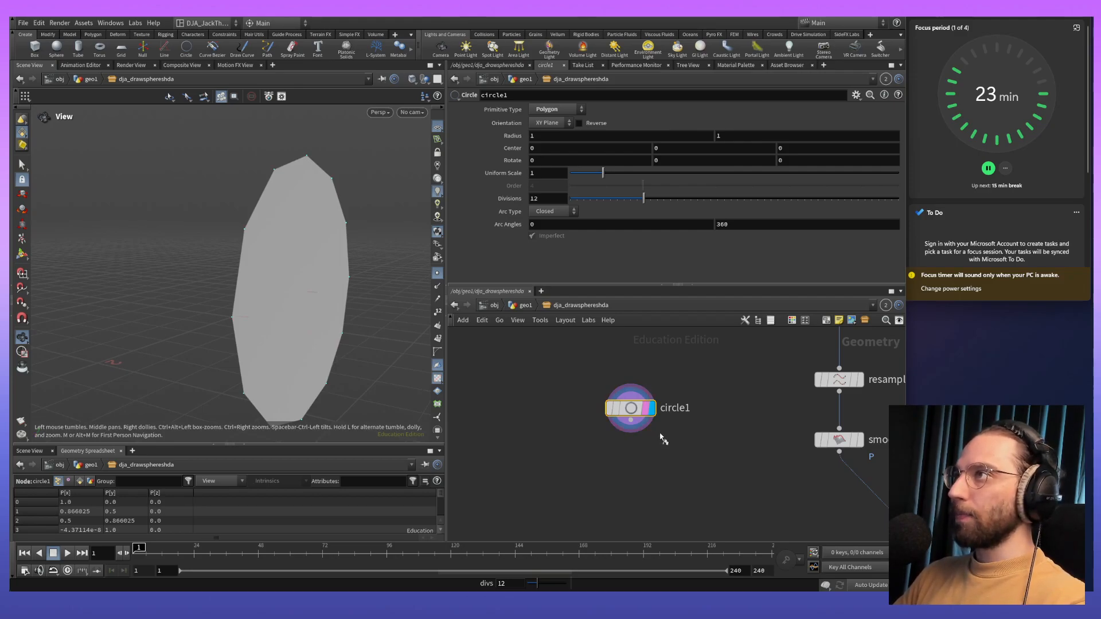
{"action": "middle_click_drag", "start_coordinate": [665, 468], "coordinate": [669, 414]}
{"action": "left_click_drag", "start_coordinate": [249, 346], "coordinate": [245, 368]}
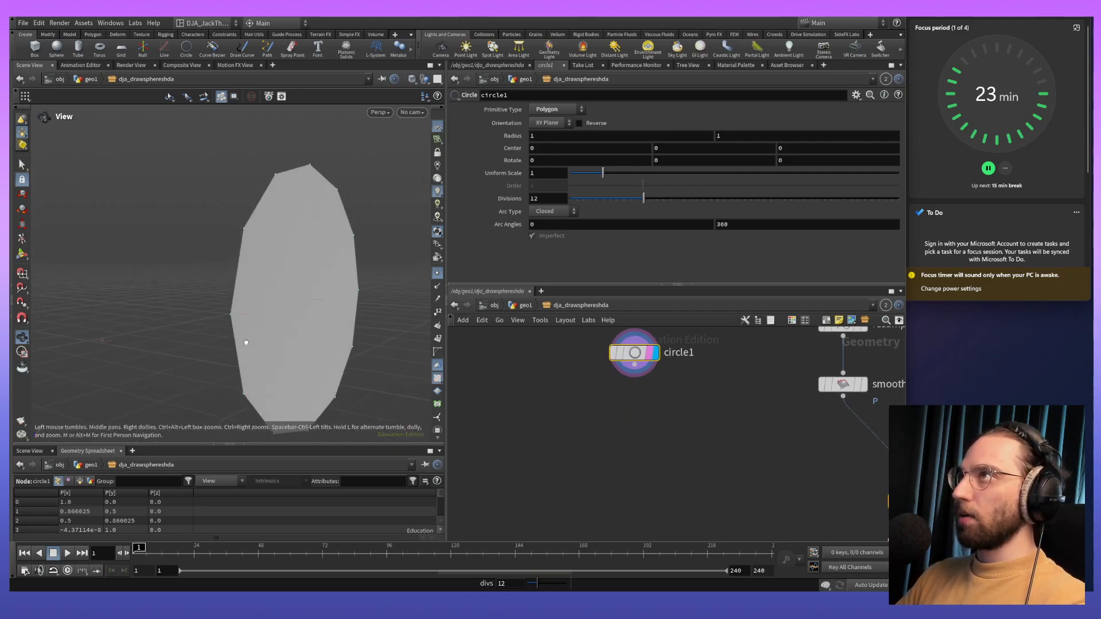
{"action": "left_click_drag", "start_coordinate": [643, 199], "coordinate": [750, 206]}
{"action": "left_click_drag", "start_coordinate": [318, 298], "coordinate": [282, 282]}
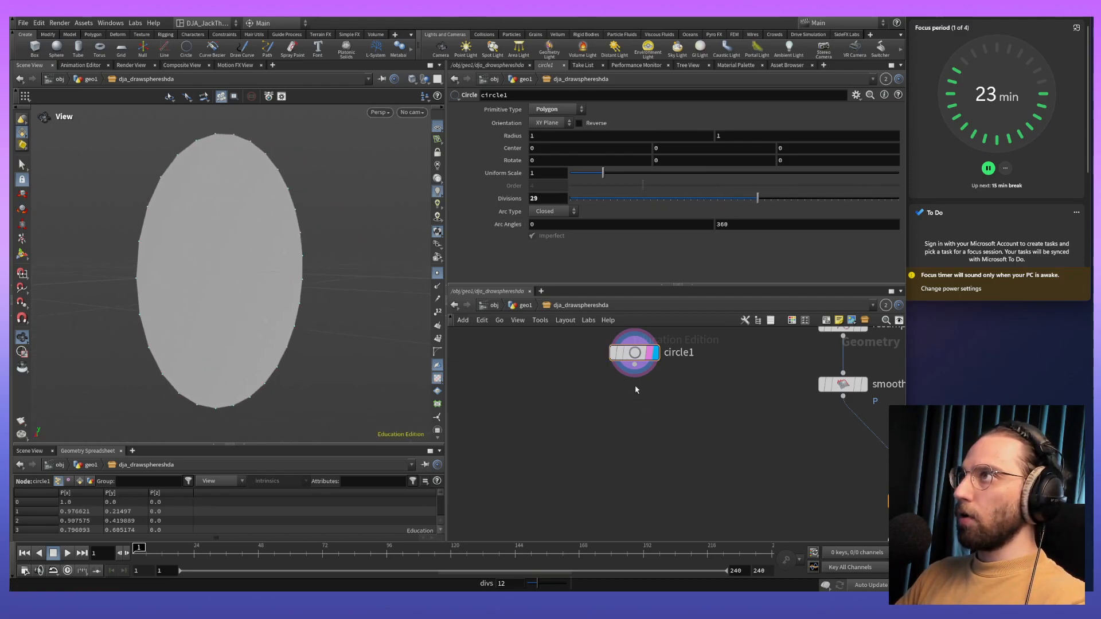
- Add and display a Sweep node fed by the circle, with its surface shape set to Round Tube
{"action": "key", "text": "Tab"}
{"action": "type", "text": "swe"}
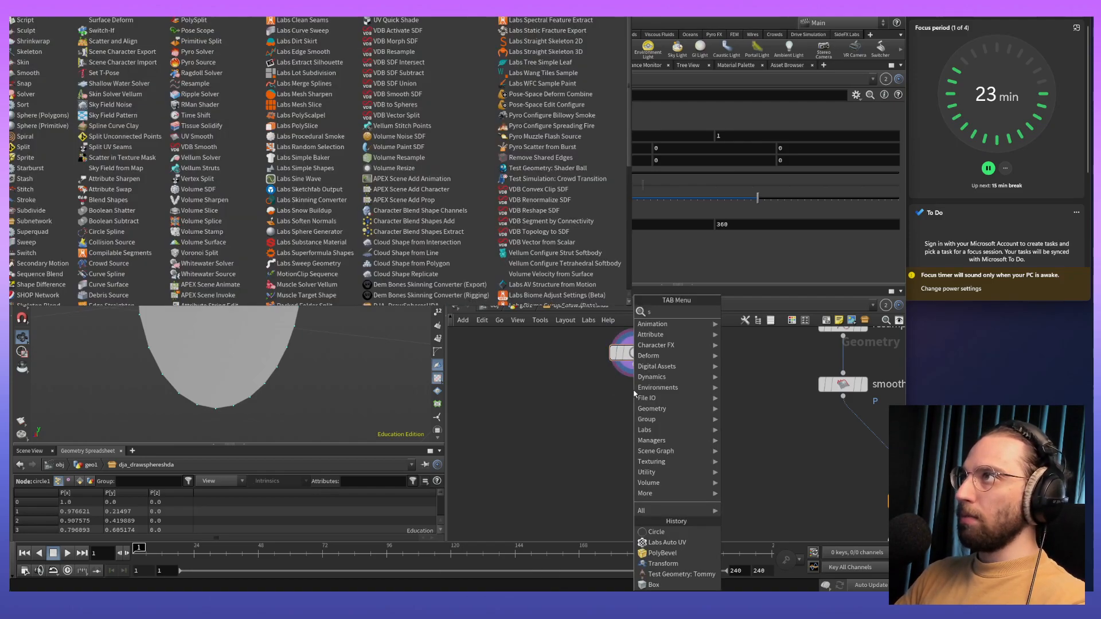
{"action": "key", "text": "Return"}
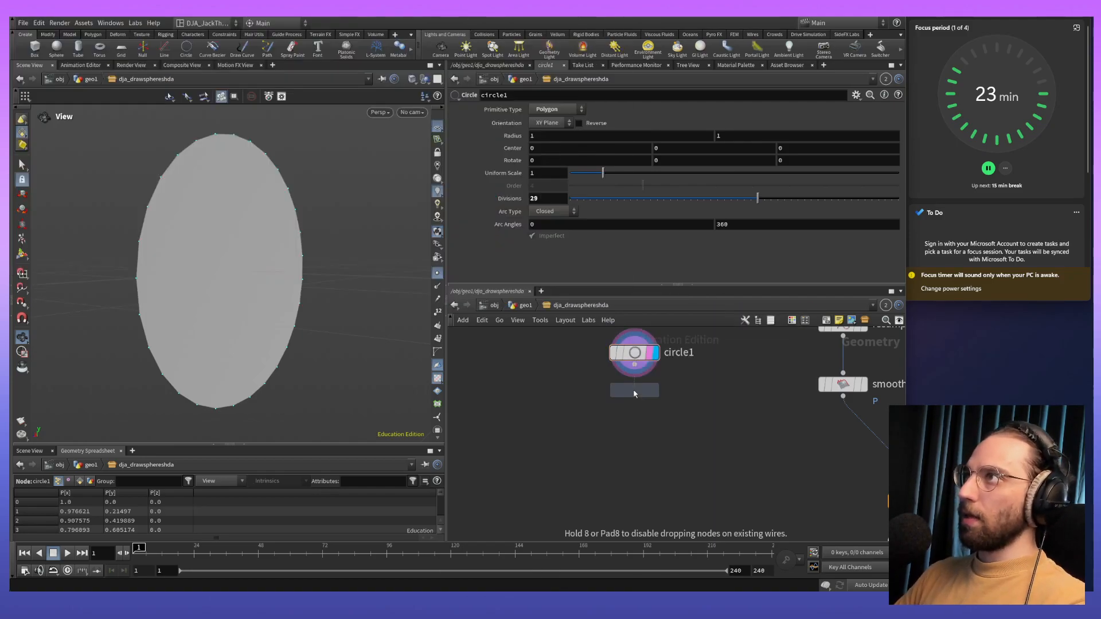
{"action": "left_click", "coordinate": [633, 401]}
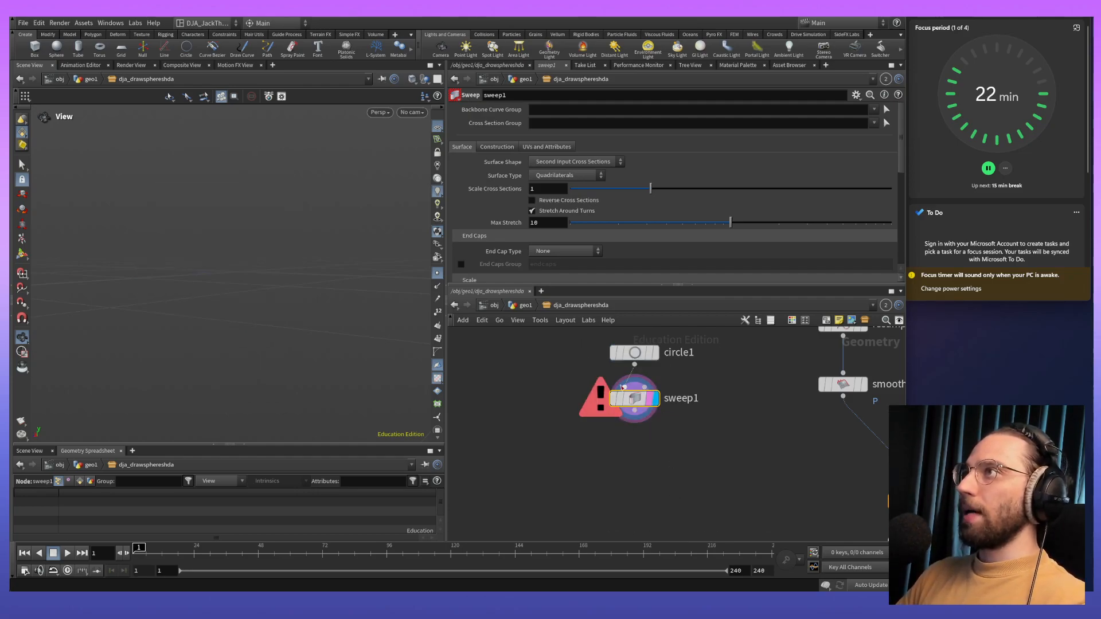
{"action": "left_click", "coordinate": [588, 163]}
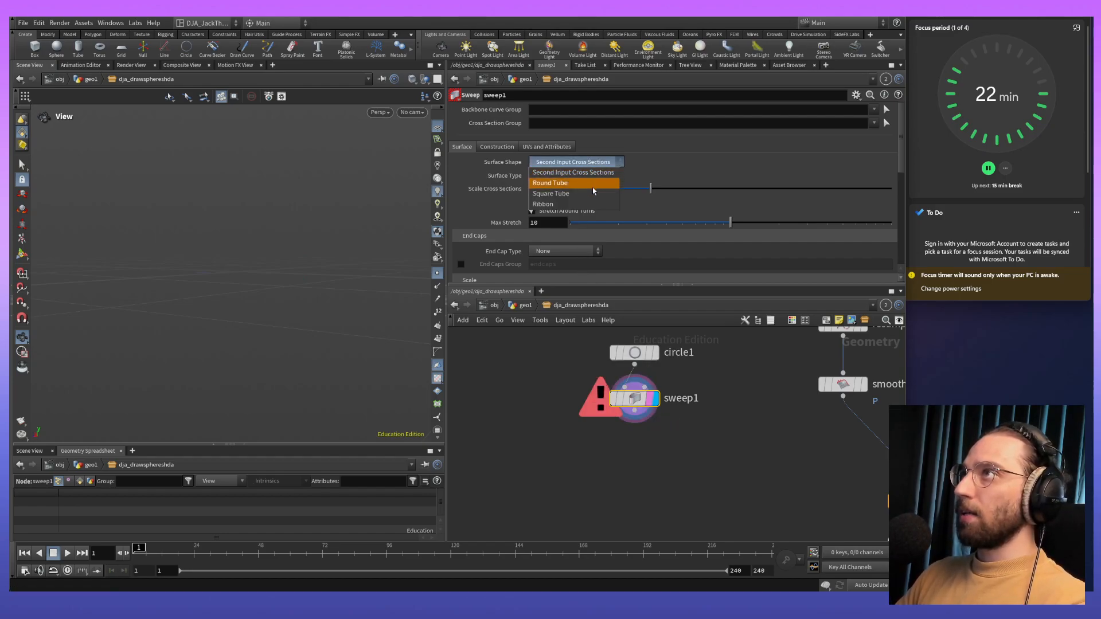
{"action": "left_click", "coordinate": [593, 184]}
{"action": "left_click_drag", "start_coordinate": [118, 338], "coordinate": [346, 307]}
{"action": "scroll", "coordinate": [346, 307], "scroll_direction": "down", "scroll_amount": 3}
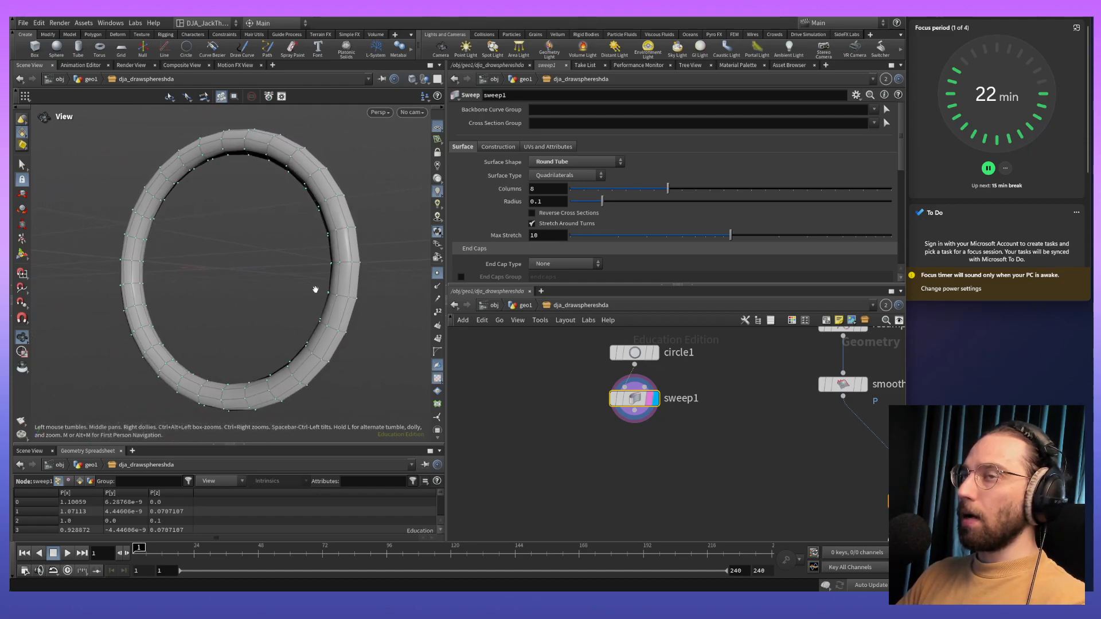
- Compare the plain circle with its swept tube by switching between the outputs of the two nodes
{"action": "left_click", "coordinate": [649, 352]}
{"action": "left_click_drag", "start_coordinate": [362, 312], "coordinate": [667, 316]}
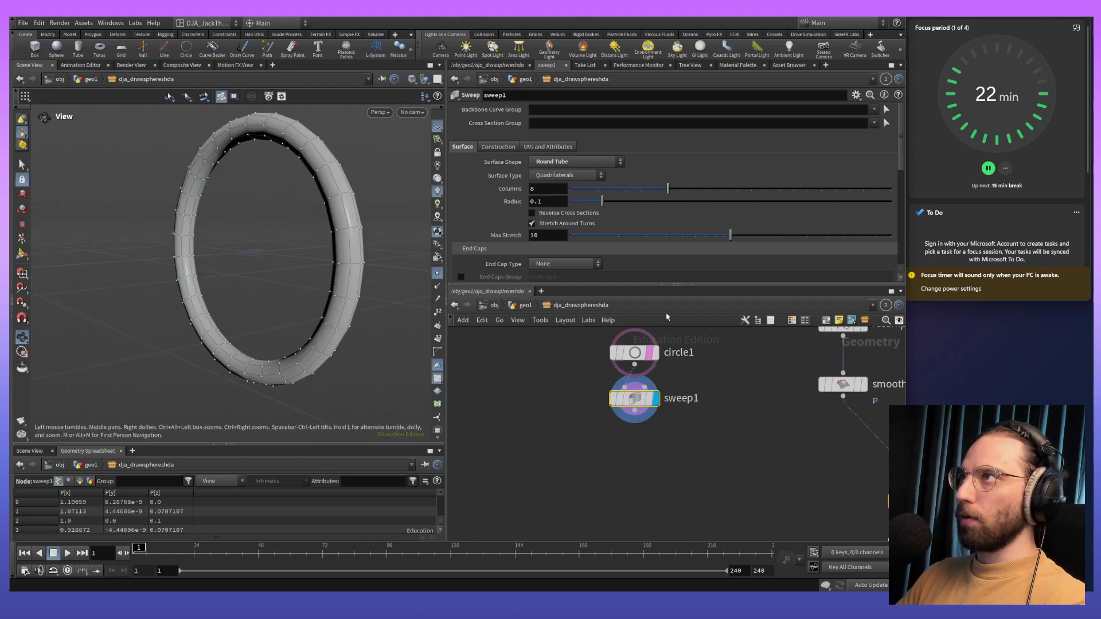
{"action": "left_click", "coordinate": [649, 352]}
{"action": "left_click", "coordinate": [634, 361]}
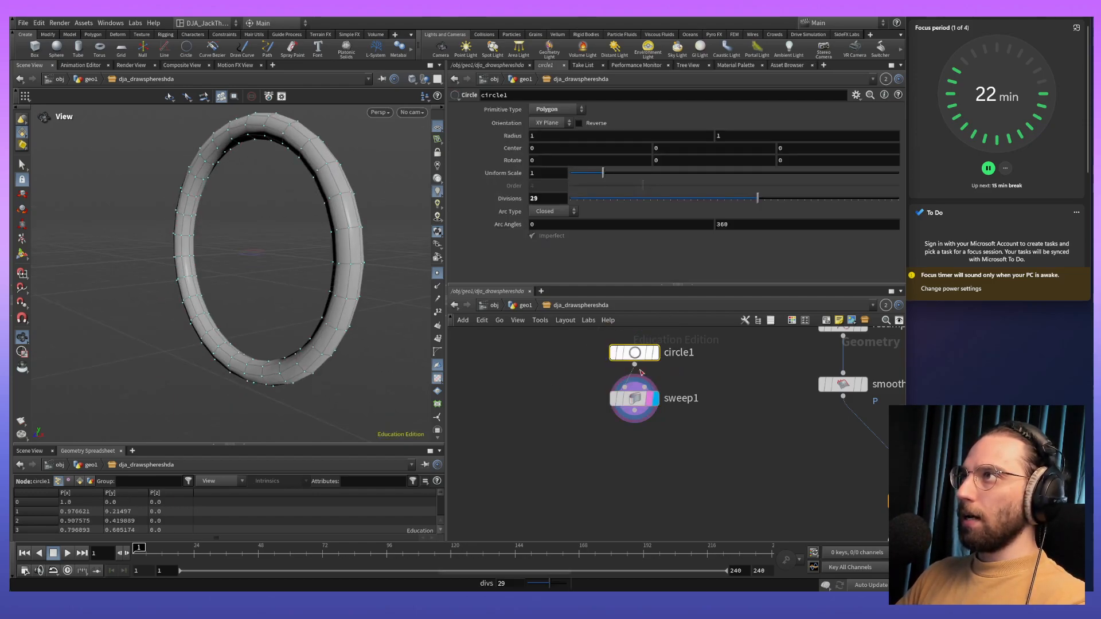
{"action": "left_click", "coordinate": [654, 352]}
{"action": "left_click_drag", "start_coordinate": [373, 405], "coordinate": [379, 315]}
{"action": "left_click", "coordinate": [634, 399]}
{"action": "left_click", "coordinate": [654, 397]}
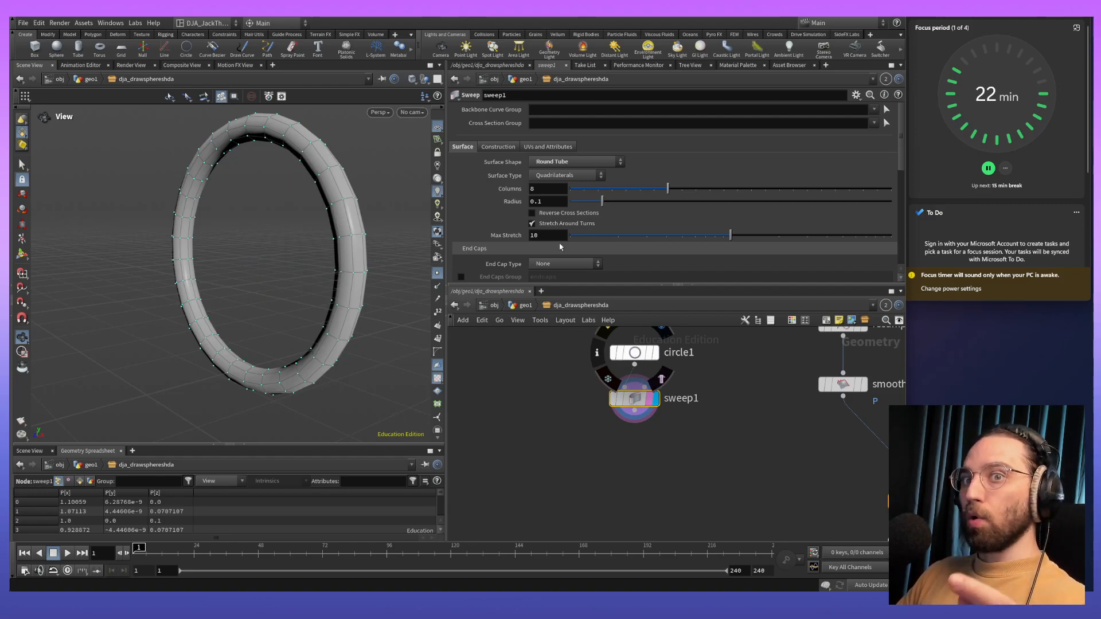
- Set the sweep's surface type to Columns and its number of columns to 4
{"action": "left_click", "coordinate": [575, 176]}
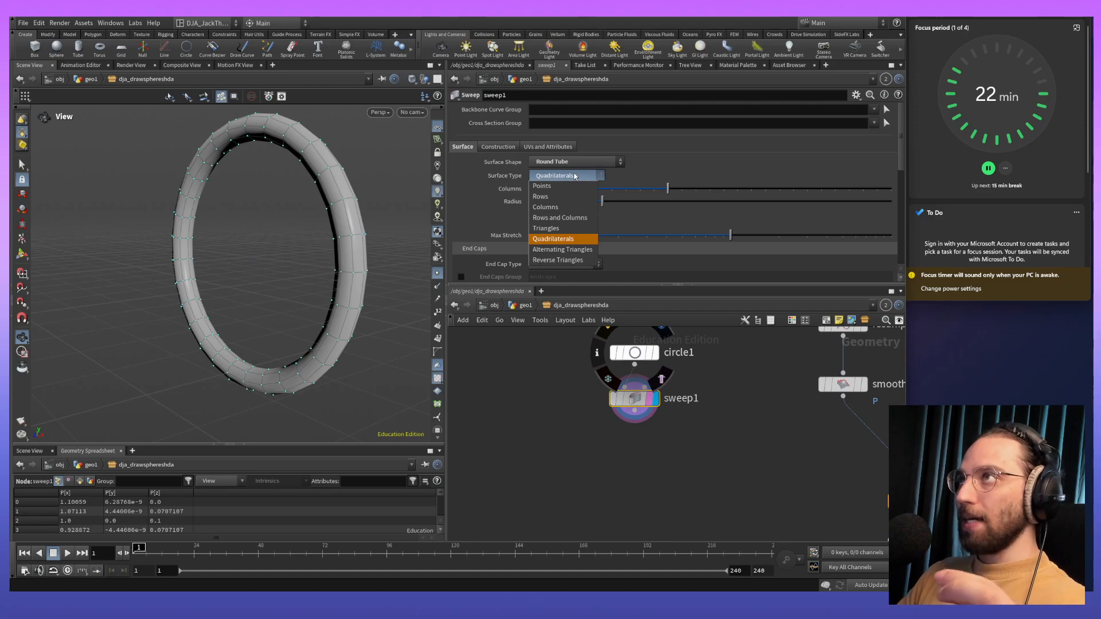
{"action": "left_click", "coordinate": [571, 209]}
{"action": "mouse_move", "coordinate": [384, 211]}
{"action": "left_mouse_down"}
{"action": "mouse_move", "coordinate": [349, 221]}
{"action": "mouse_move", "coordinate": [346, 211]}
{"action": "mouse_move", "coordinate": [312, 282]}
{"action": "mouse_move", "coordinate": [357, 270]}
{"action": "mouse_move", "coordinate": [351, 298]}
{"action": "mouse_move", "coordinate": [338, 225]}
{"action": "mouse_move", "coordinate": [376, 212]}
{"action": "left_mouse_up"}
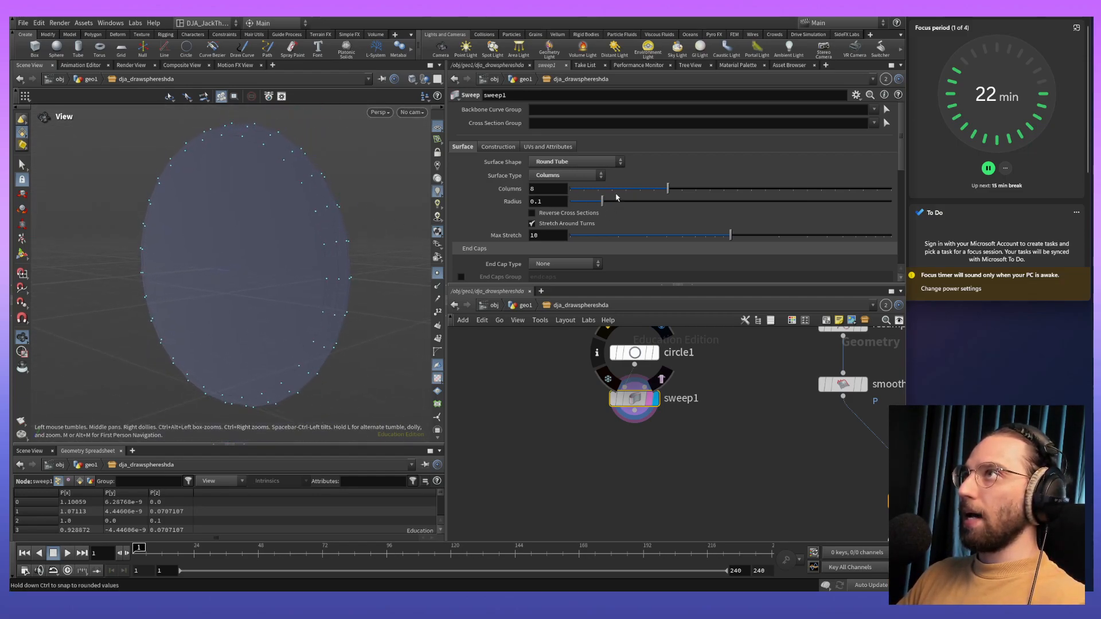
{"action": "left_click_drag", "start_coordinate": [668, 188], "coordinate": [611, 191]}
- Add and display a second Sweep node fed by the first sweep, with its surface shape set to Round Tube
{"action": "key", "text": "Tab"}
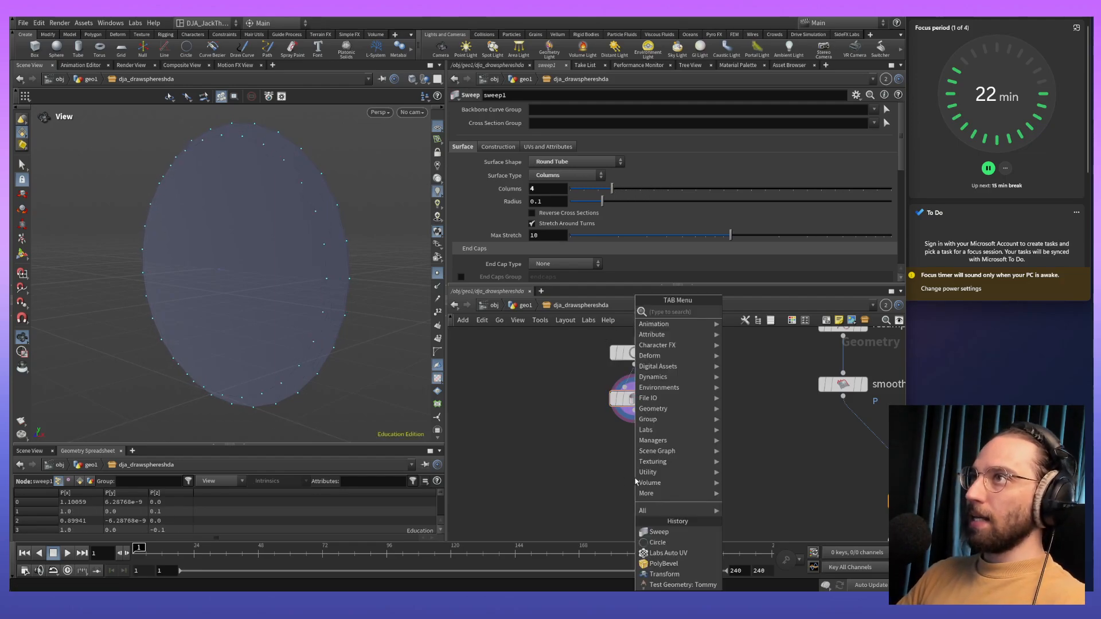
{"action": "type", "text": "swe"}
{"action": "key", "text": "Return"}
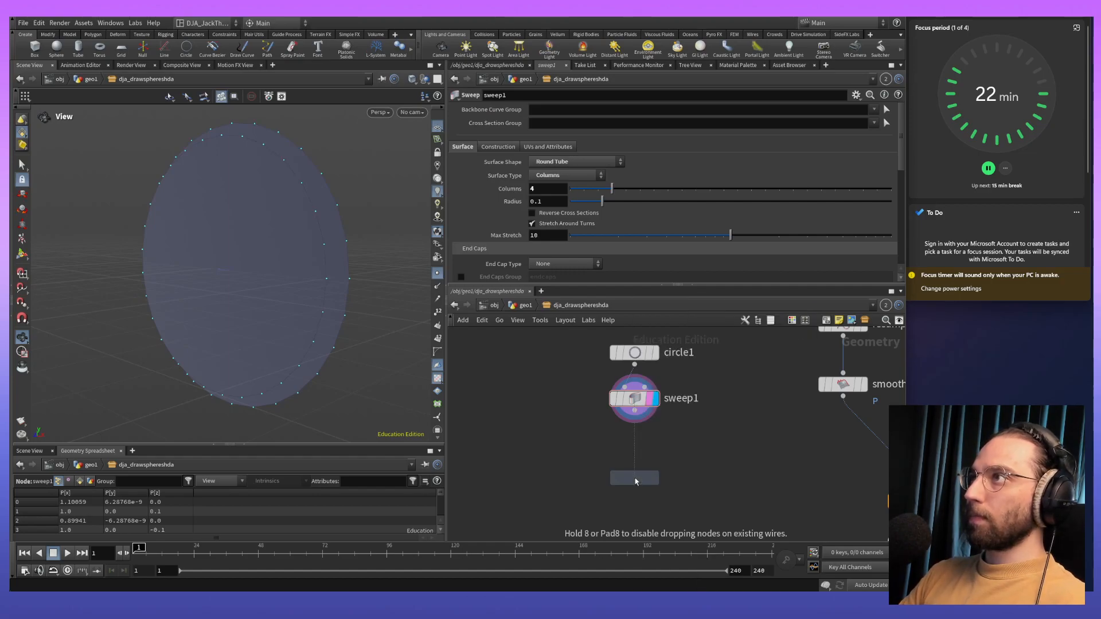
{"action": "left_click", "coordinate": [635, 481]}
{"action": "left_click_drag", "start_coordinate": [629, 433], "coordinate": [624, 458]}
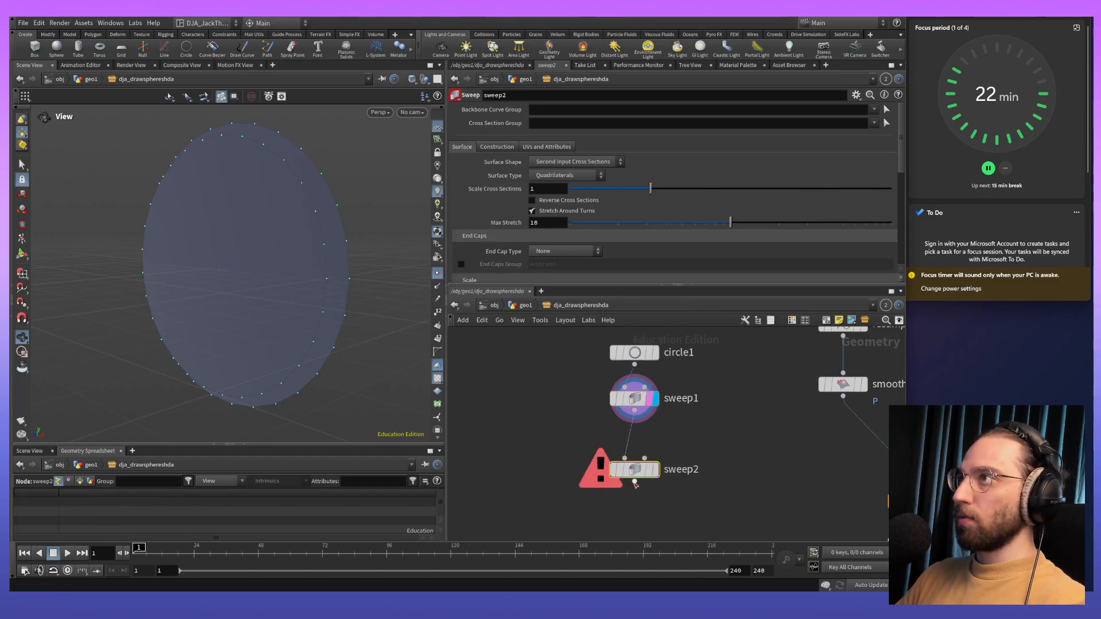
{"action": "key", "text": "r"}
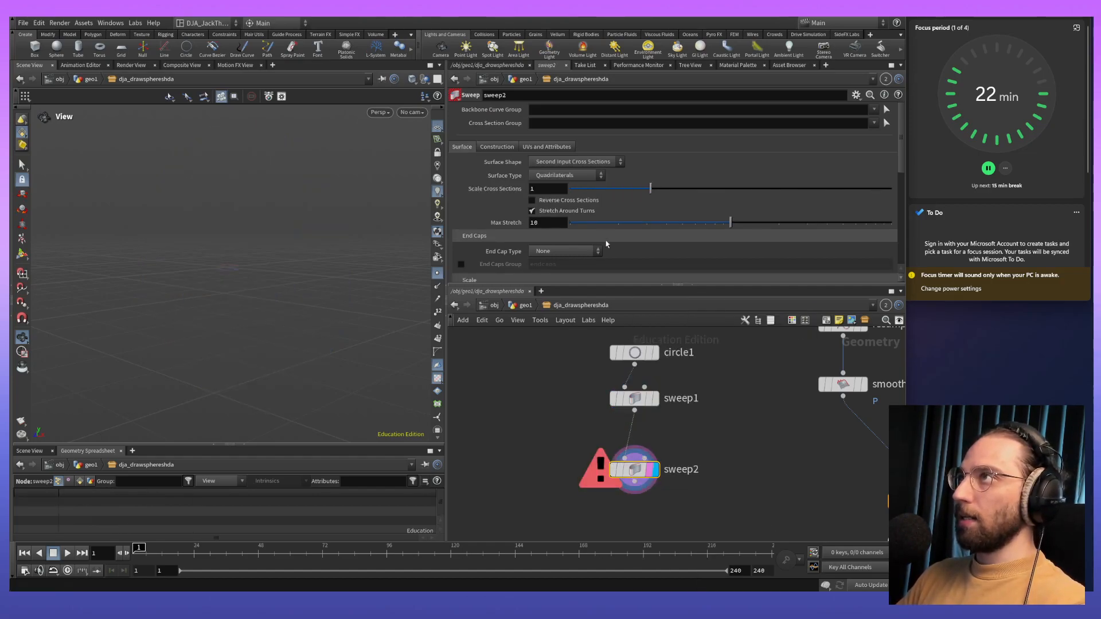
{"action": "left_click", "coordinate": [579, 176]}
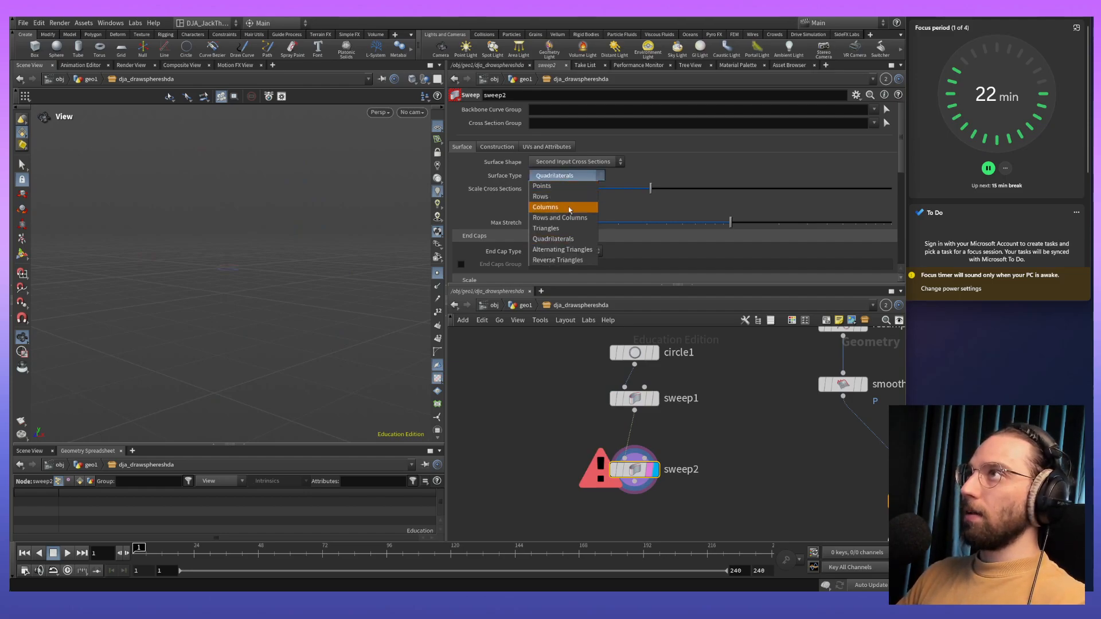
{"action": "left_click", "coordinate": [578, 160]}
{"action": "left_click", "coordinate": [577, 160]}
{"action": "left_click", "coordinate": [581, 184]}
{"action": "left_click_drag", "start_coordinate": [410, 247], "coordinate": [72, 269]}
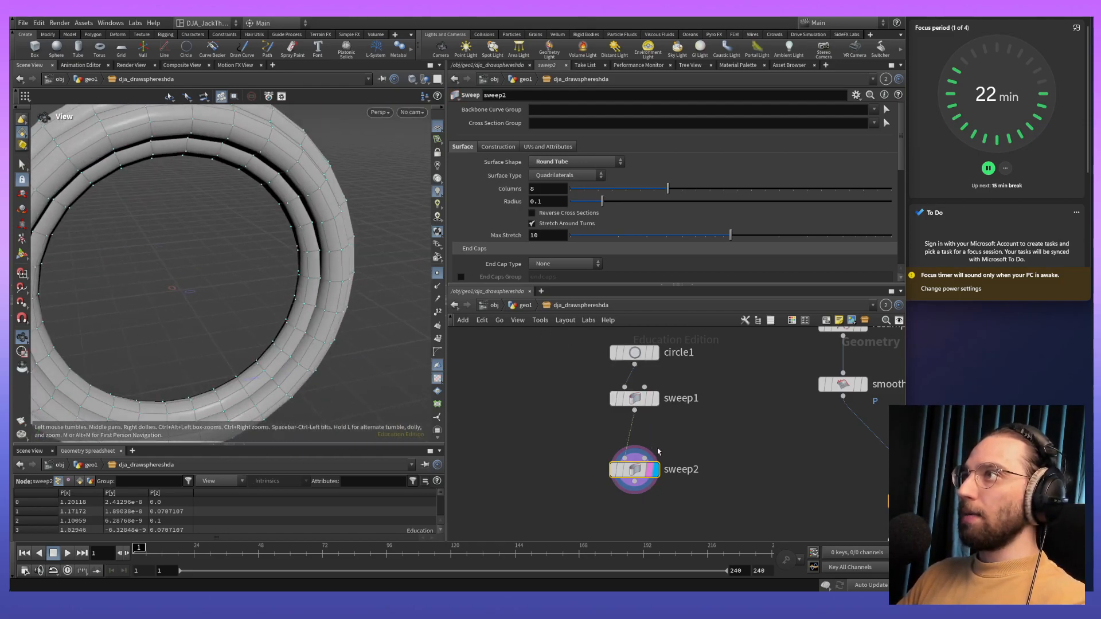
- Set the first sweep's number of columns to 3
{"action": "left_click", "coordinate": [638, 403]}
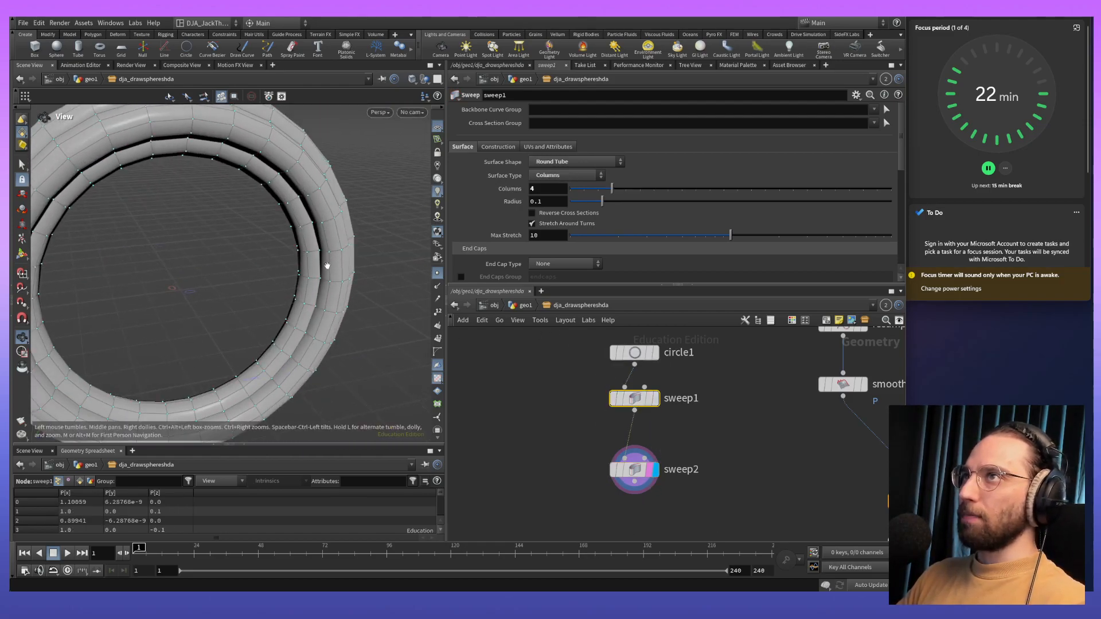
{"action": "left_click_drag", "start_coordinate": [269, 284], "coordinate": [333, 261]}
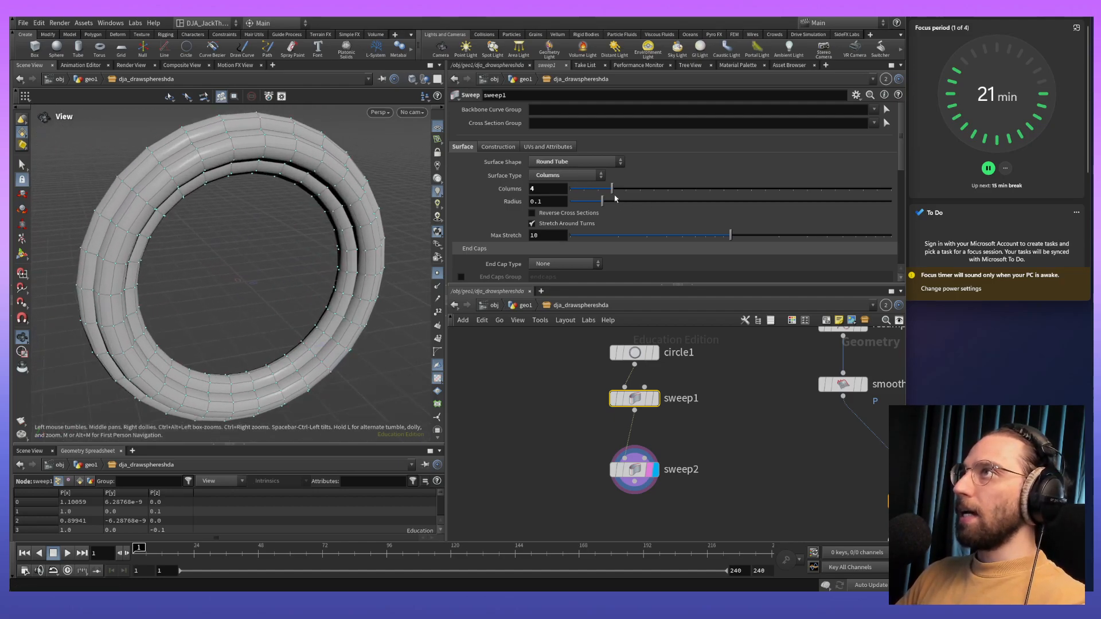
{"action": "mouse_move", "coordinate": [611, 186]}
{"action": "left_mouse_down"}
{"action": "mouse_move", "coordinate": [572, 191]}
{"action": "mouse_move", "coordinate": [597, 190]}
{"action": "left_mouse_up"}
{"action": "left_click_drag", "start_coordinate": [304, 246], "coordinate": [356, 247]}
{"action": "left_click_drag", "start_coordinate": [444, 248], "coordinate": [301, 247]}
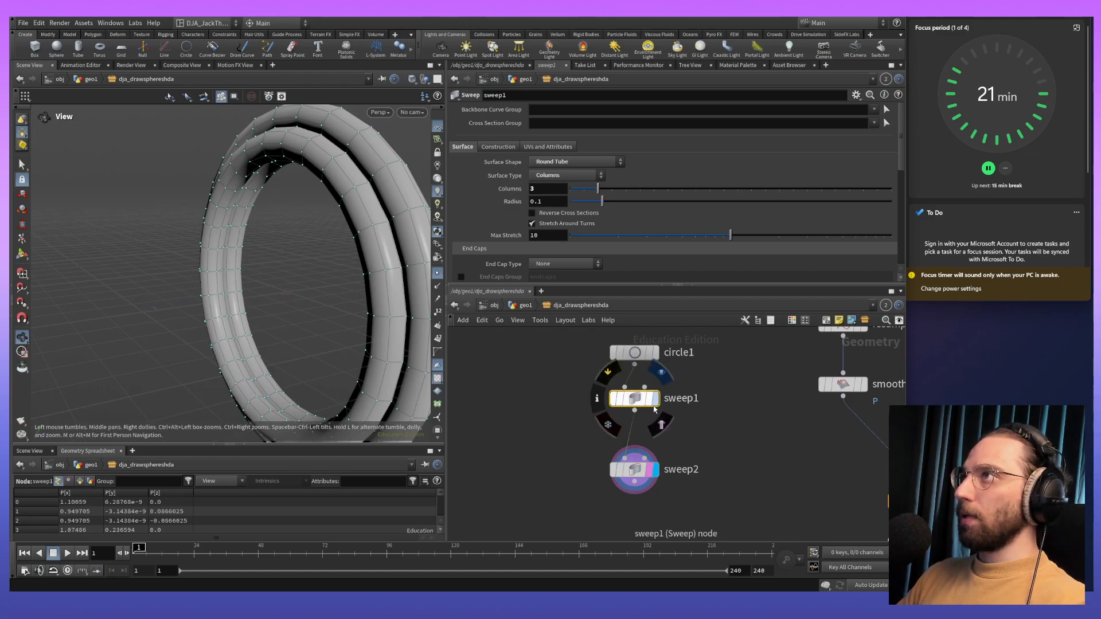
- Set the second sweep's columns to 7 and its radius to 0.03
{"action": "left_click", "coordinate": [636, 469]}
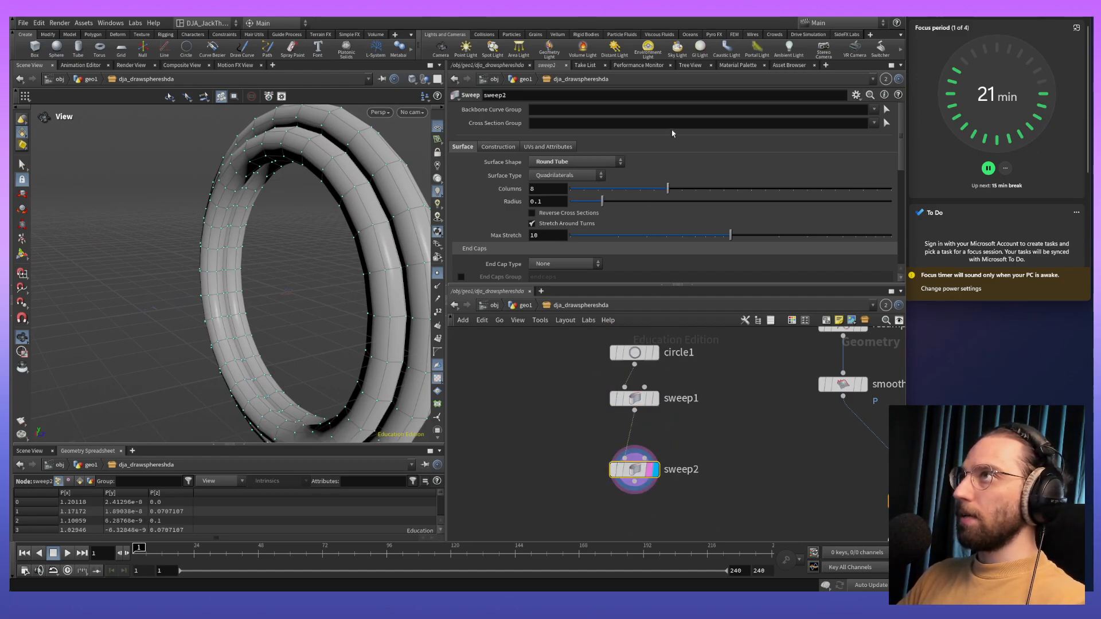
{"action": "mouse_move", "coordinate": [668, 191]}
{"action": "left_mouse_down"}
{"action": "mouse_move", "coordinate": [643, 192]}
{"action": "mouse_move", "coordinate": [660, 193]}
{"action": "left_mouse_up"}
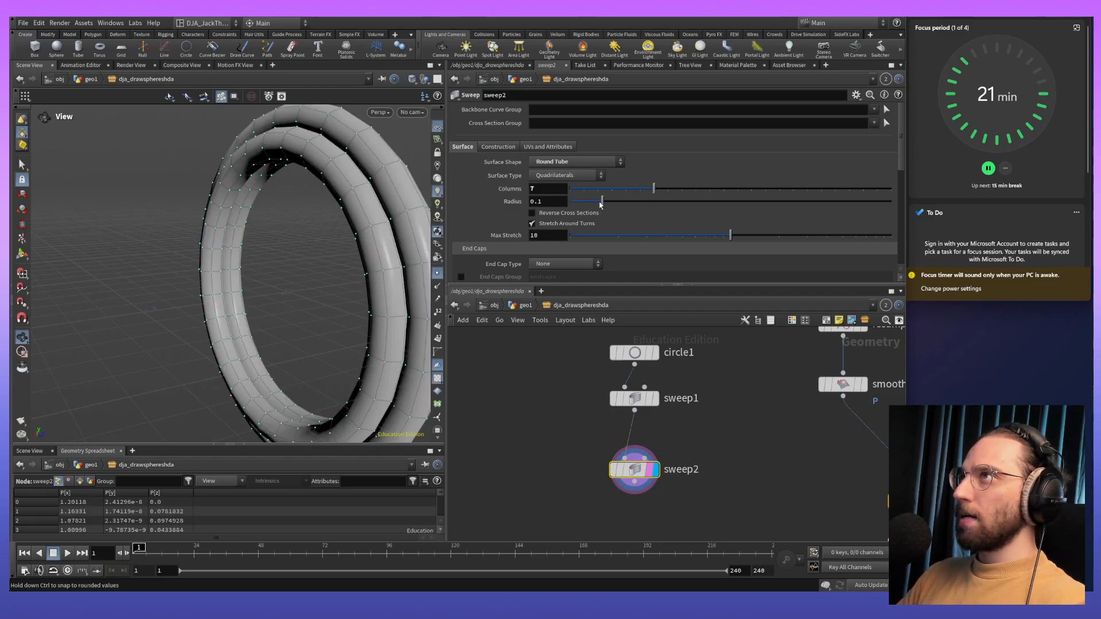
{"action": "left_click_drag", "start_coordinate": [596, 205], "coordinate": [580, 202]}
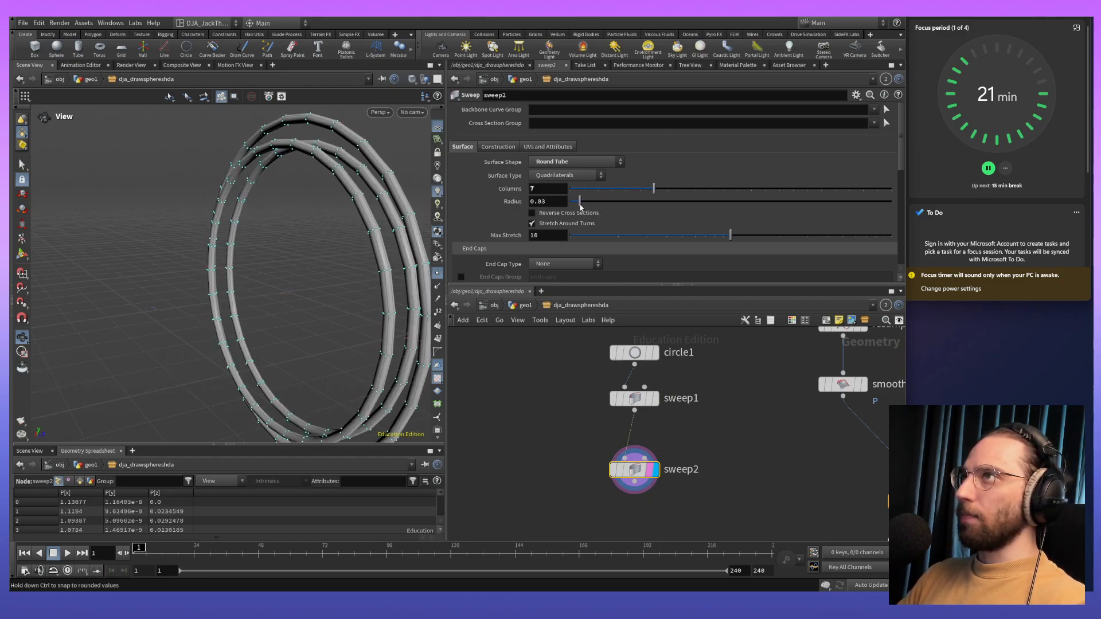
{"action": "left_click_drag", "start_coordinate": [280, 277], "coordinate": [189, 268]}
- Try adjusting the first sweep's column count and examine the thin strands from several angles
{"action": "left_click", "coordinate": [634, 397]}
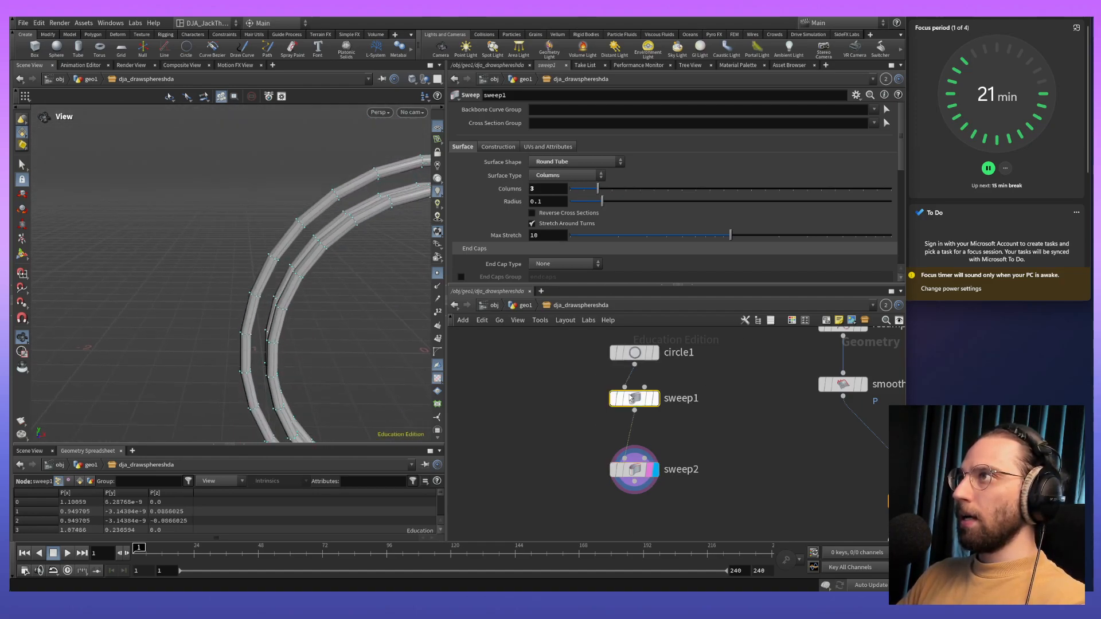
{"action": "mouse_move", "coordinate": [600, 193]}
{"action": "left_mouse_down"}
{"action": "mouse_move", "coordinate": [638, 191]}
{"action": "mouse_move", "coordinate": [604, 188]}
{"action": "left_mouse_up"}
{"action": "left_click_drag", "start_coordinate": [307, 297], "coordinate": [299, 230]}
{"action": "right_click_drag", "start_coordinate": [300, 229], "coordinate": [309, 374]}
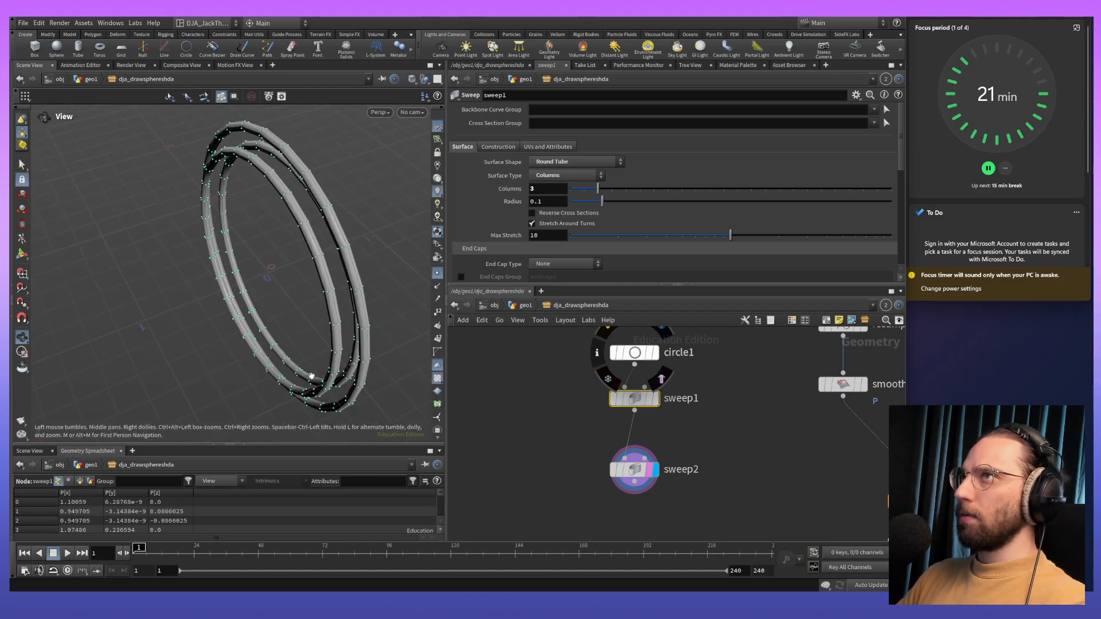
- Set the circle's divisions to 44
{"action": "left_click", "coordinate": [681, 351]}
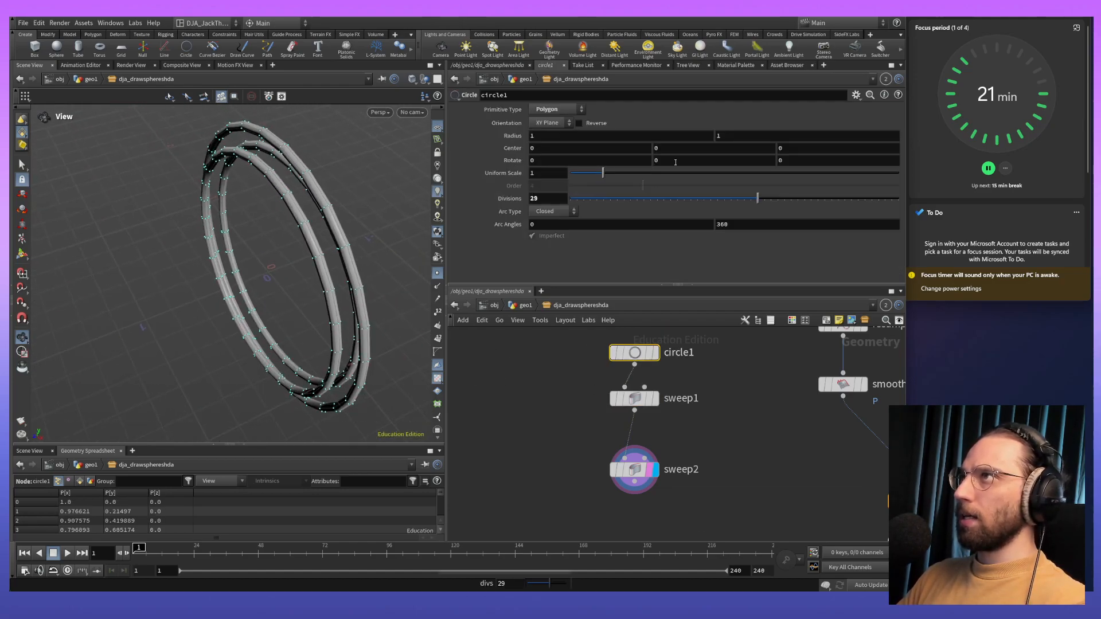
{"action": "left_click_drag", "start_coordinate": [771, 200], "coordinate": [827, 206]}
{"action": "left_click_drag", "start_coordinate": [379, 272], "coordinate": [416, 244]}
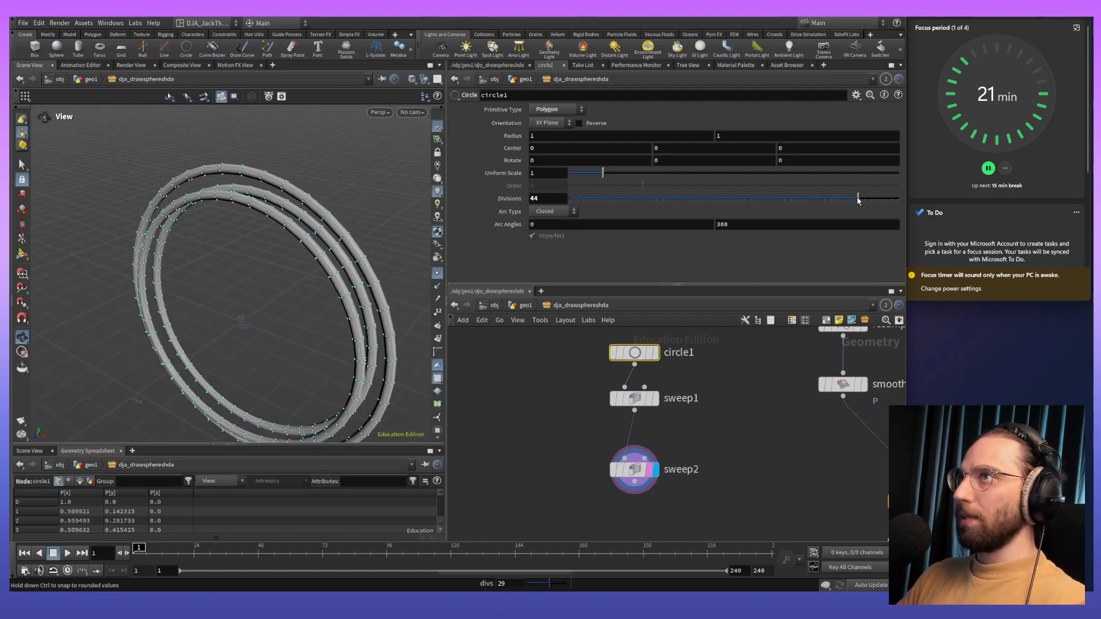
- Try twisting the strands by raising the first sweep's Full Twists value to its slider maximum
{"action": "left_click", "coordinate": [634, 400]}
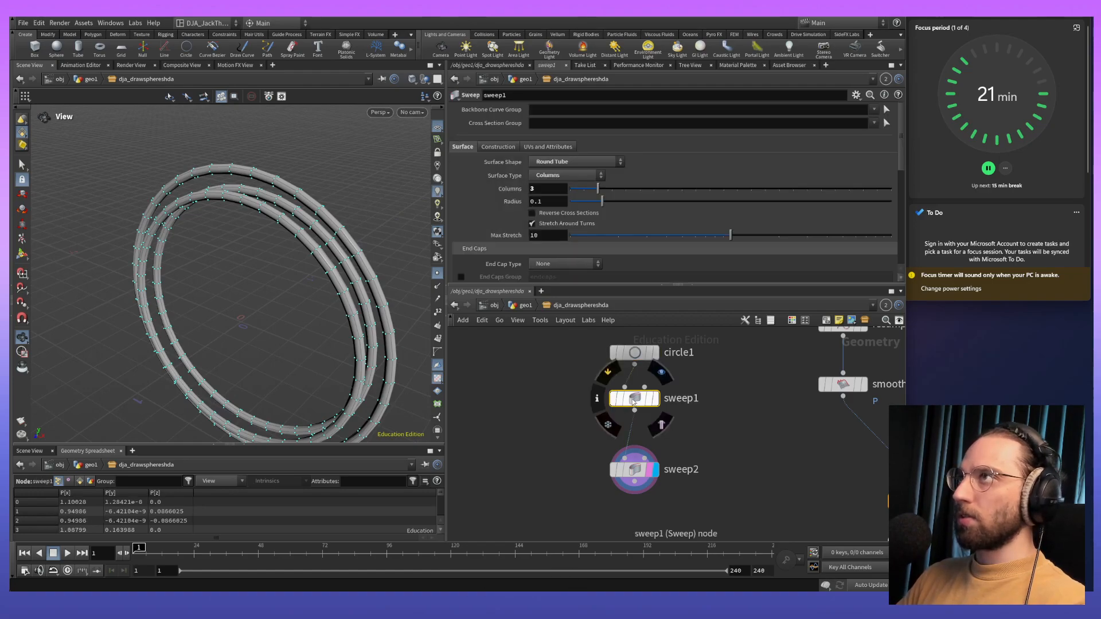
{"action": "middle_click_drag", "start_coordinate": [280, 269], "coordinate": [289, 250]}
{"action": "scroll", "coordinate": [672, 189], "scroll_direction": "down", "scroll_amount": 2}
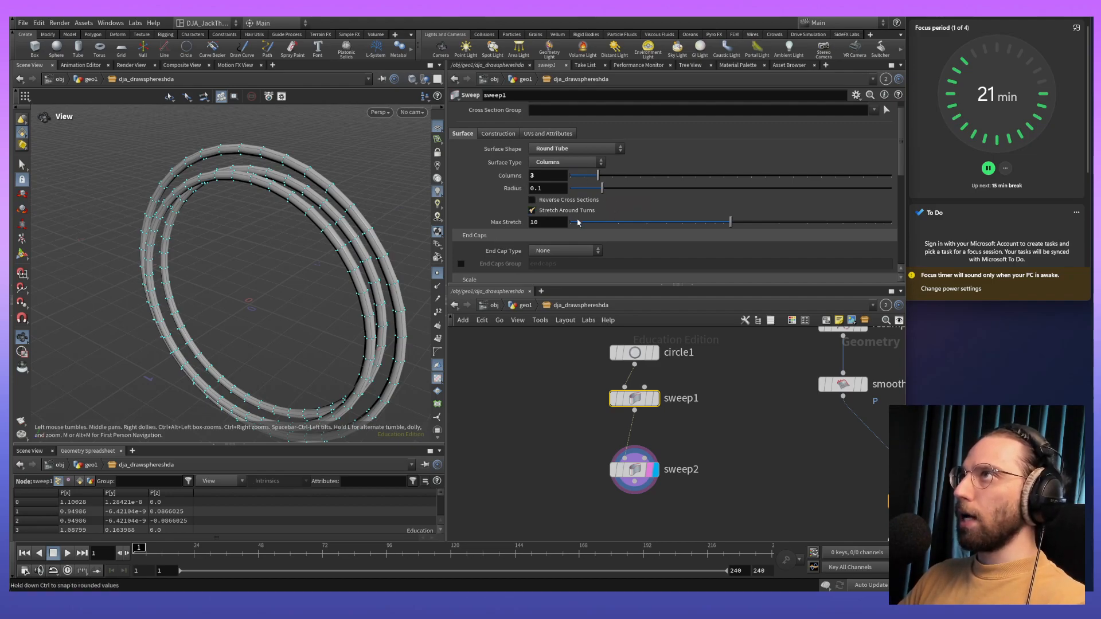
{"action": "scroll", "coordinate": [573, 209], "scroll_direction": "down", "scroll_amount": 3}
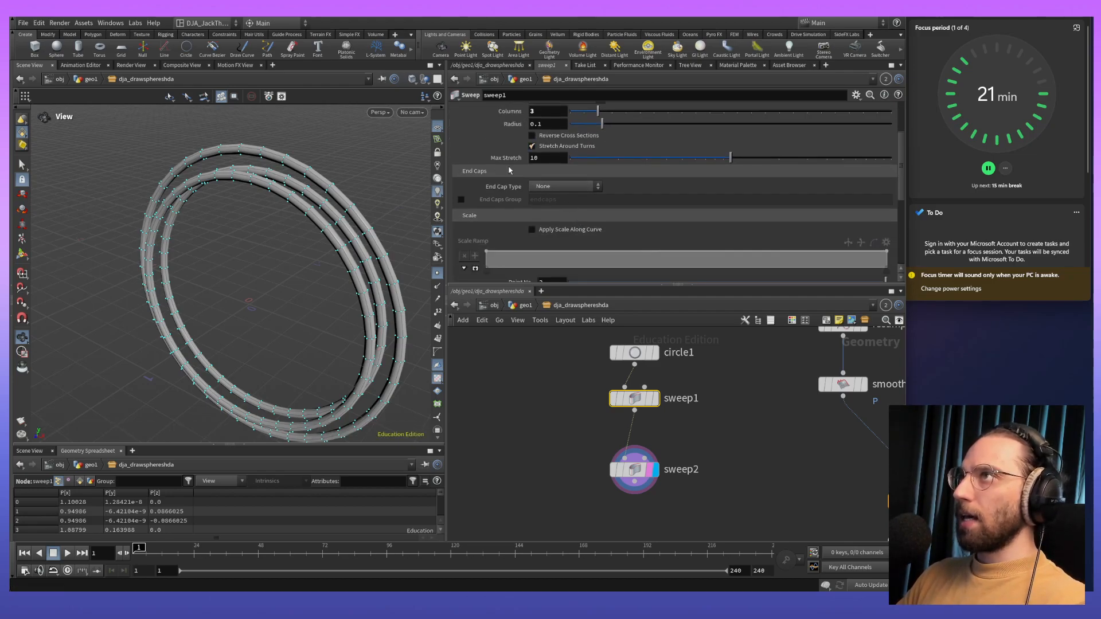
{"action": "scroll", "coordinate": [504, 172], "scroll_direction": "down", "scroll_amount": 6}
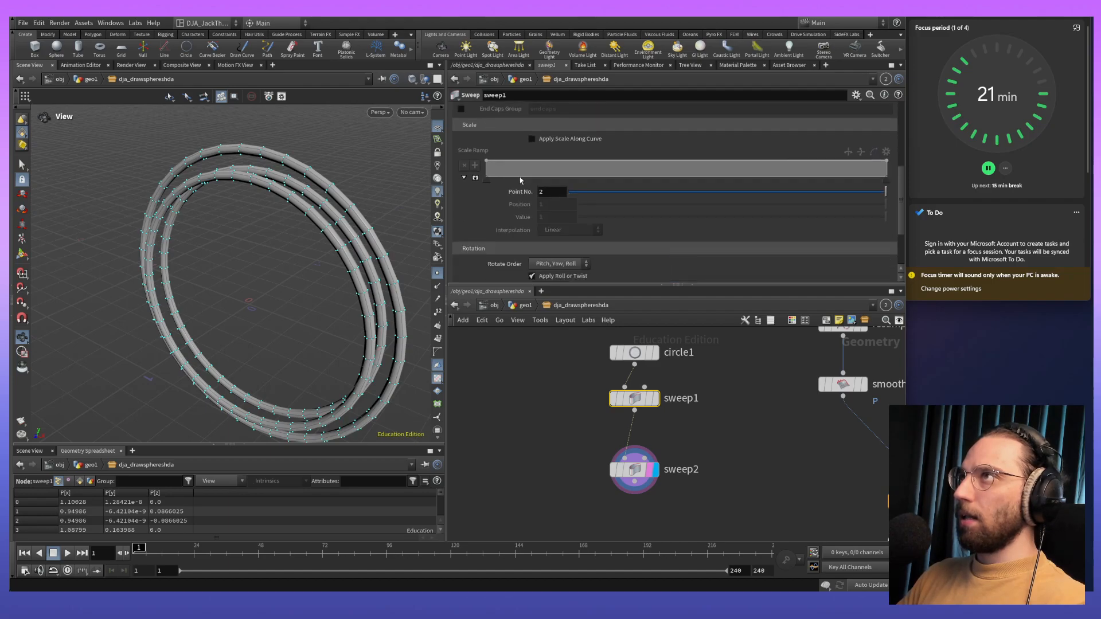
{"action": "scroll", "coordinate": [470, 214], "scroll_direction": "down", "scroll_amount": 2}
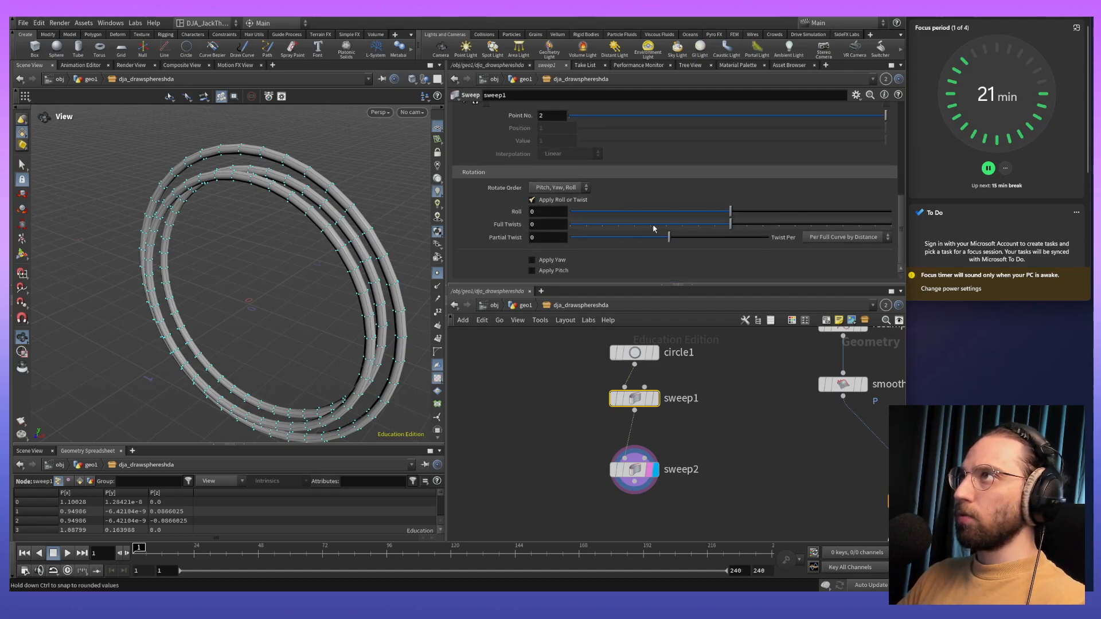
{"action": "left_click_drag", "start_coordinate": [733, 224], "coordinate": [901, 231]}
{"action": "left_click_drag", "start_coordinate": [313, 289], "coordinate": [230, 273]}
- Try circle divisions of 50 and 20, and set them to 150 to smooth the twisted strands
{"action": "left_click", "coordinate": [634, 352]}
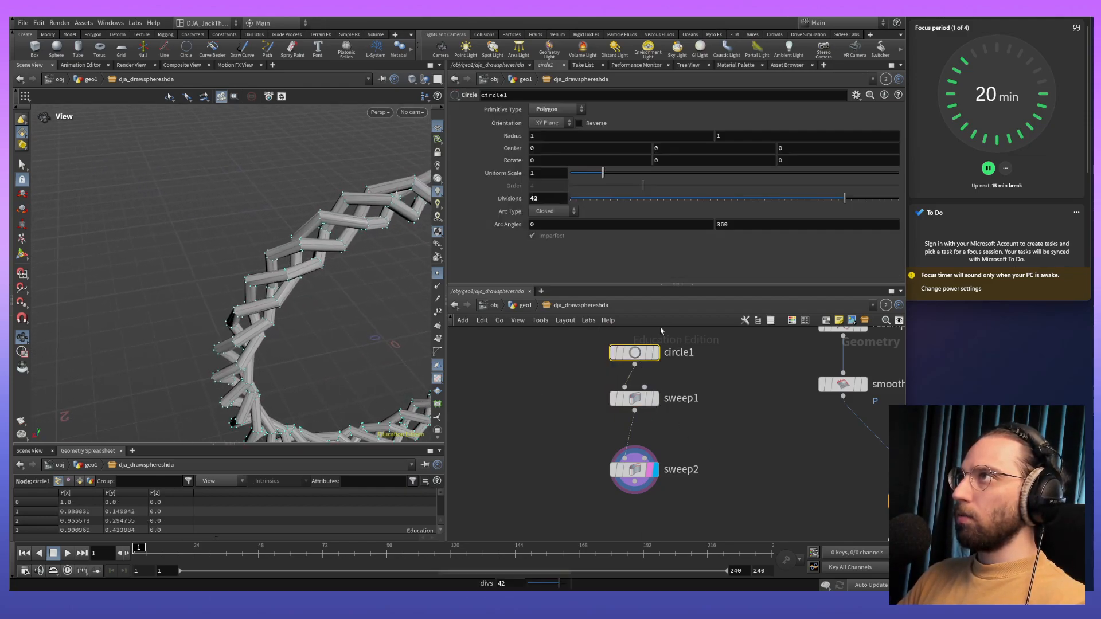
{"action": "left_click_drag", "start_coordinate": [846, 198], "coordinate": [967, 199]}
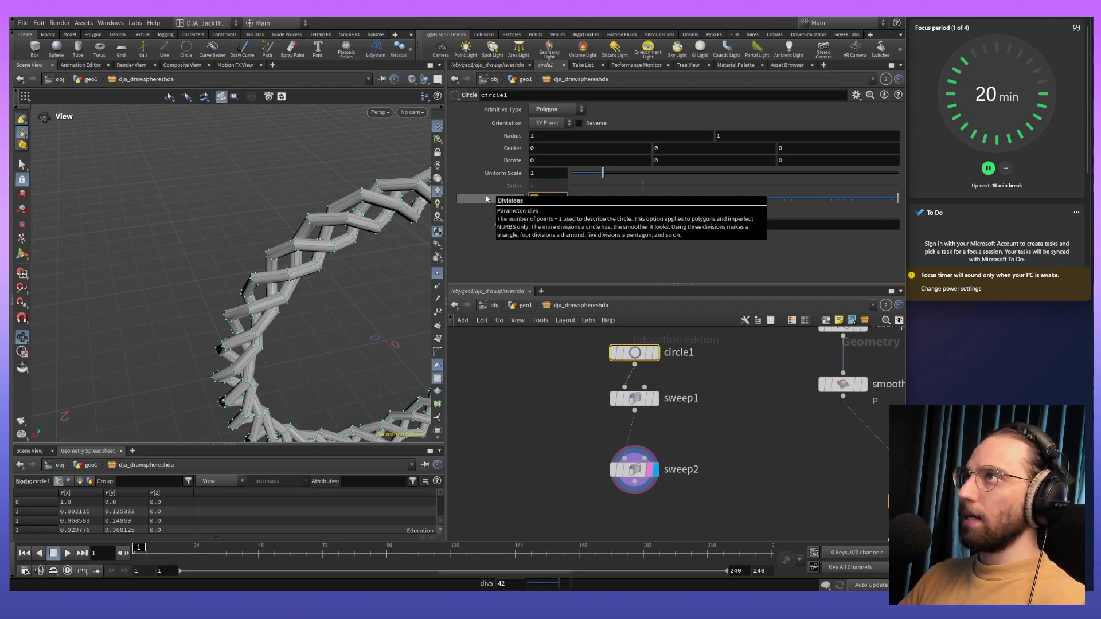
{"action": "type", "text": "020"}
{"action": "key", "text": "Return"}
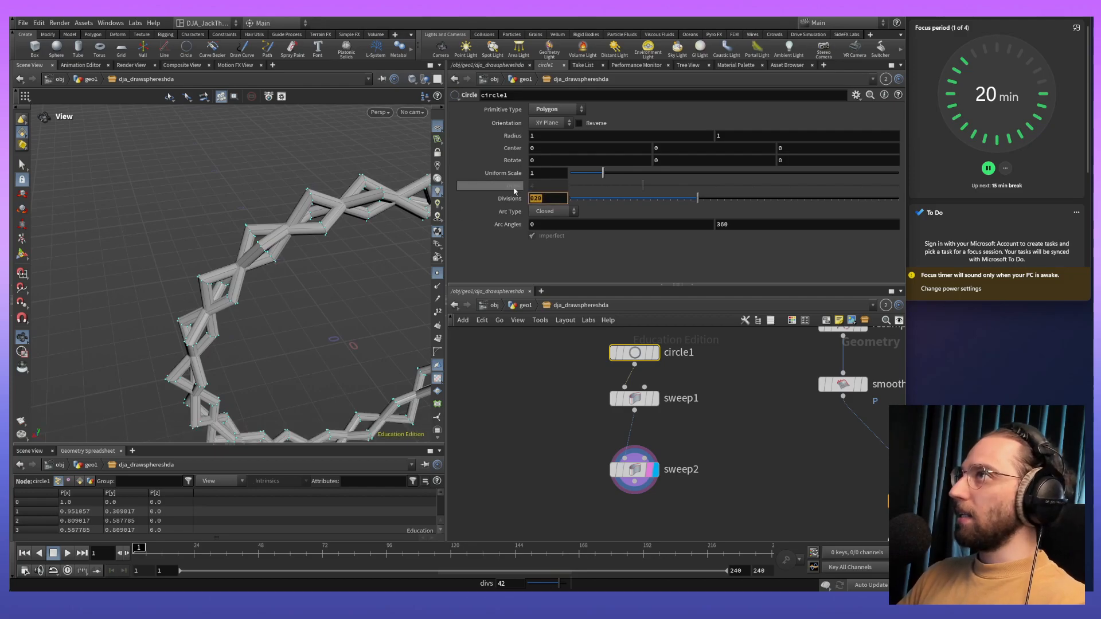
{"action": "type", "text": "150"}
{"action": "key", "text": "Return"}
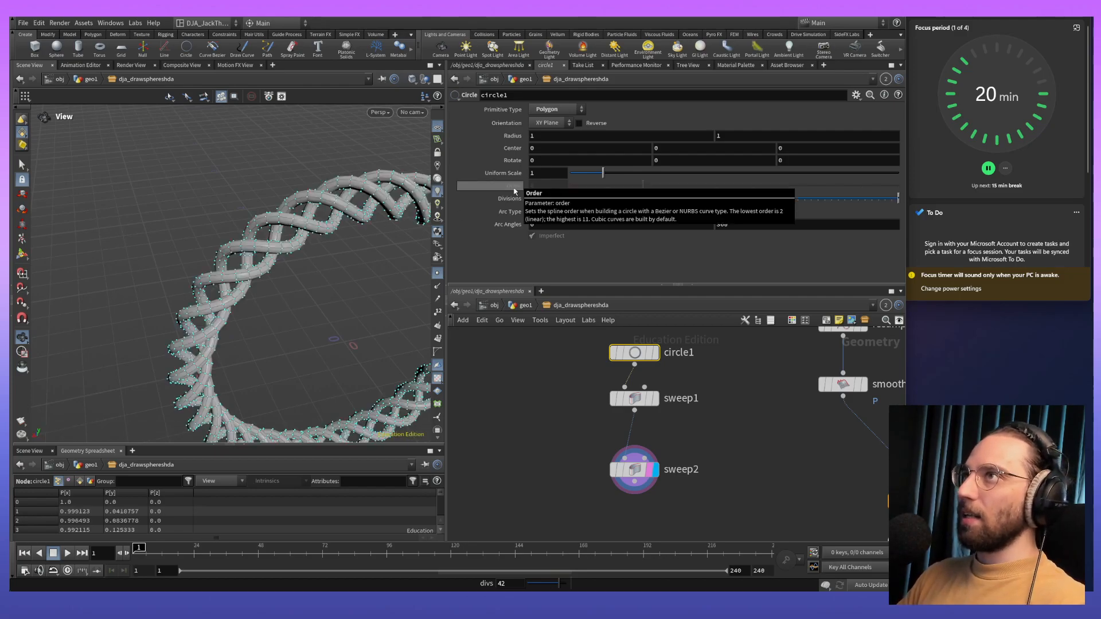
{"action": "left_click_drag", "start_coordinate": [302, 238], "coordinate": [361, 274]}
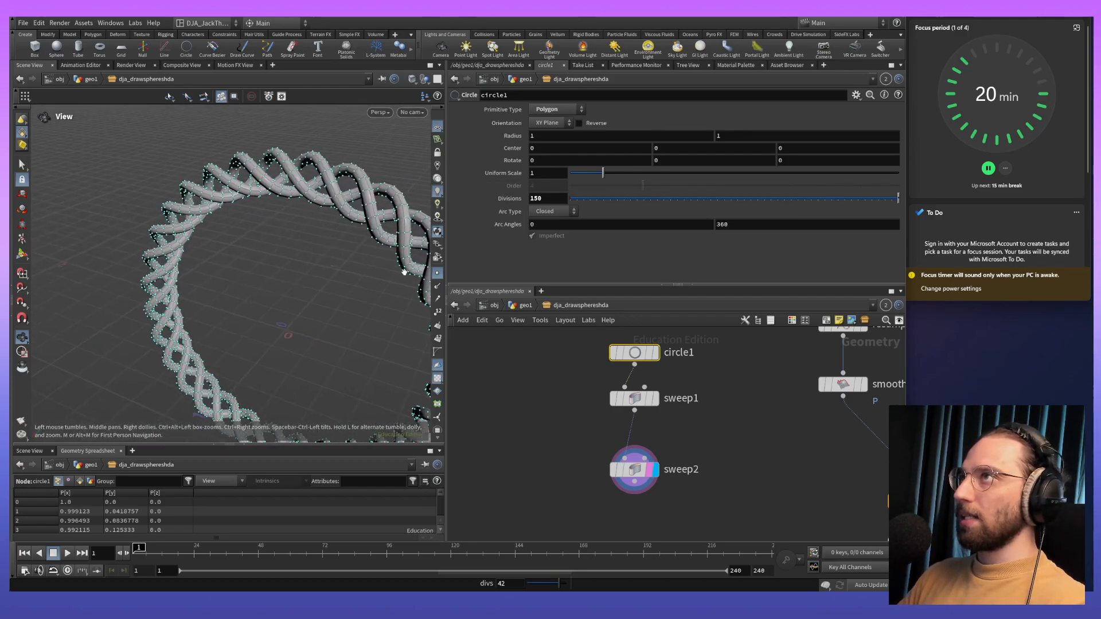
- Set the first sweep's Full Twists to 4 and reduce its radius to 0.042
{"action": "left_click", "coordinate": [638, 400]}
{"action": "left_click_drag", "start_coordinate": [886, 232], "coordinate": [789, 227]}
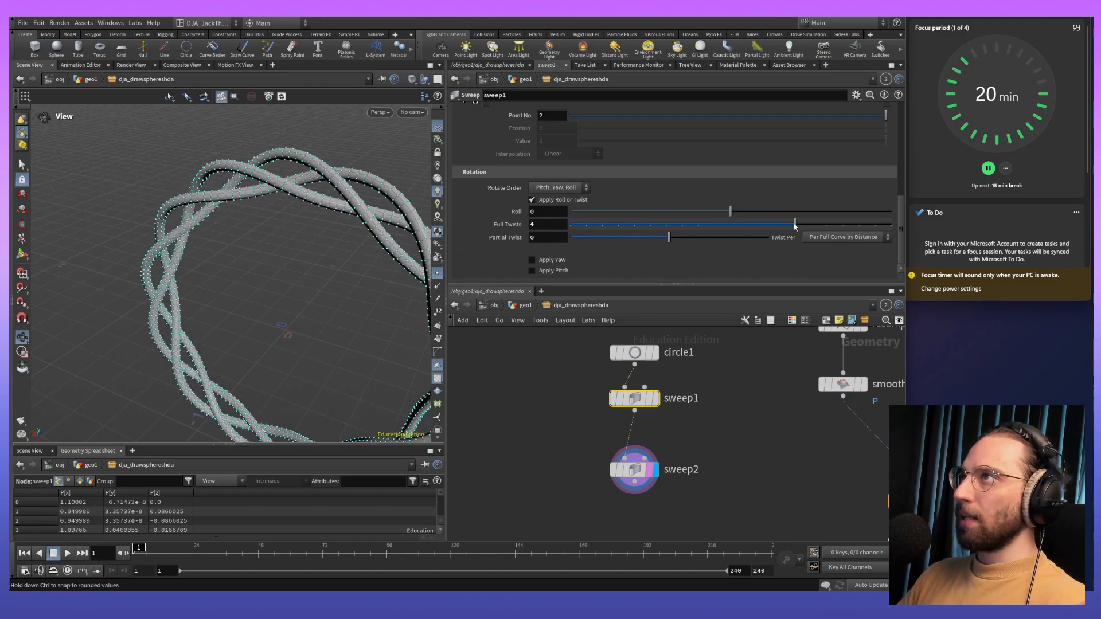
{"action": "scroll", "coordinate": [565, 233], "scroll_direction": "up", "scroll_amount": 6}
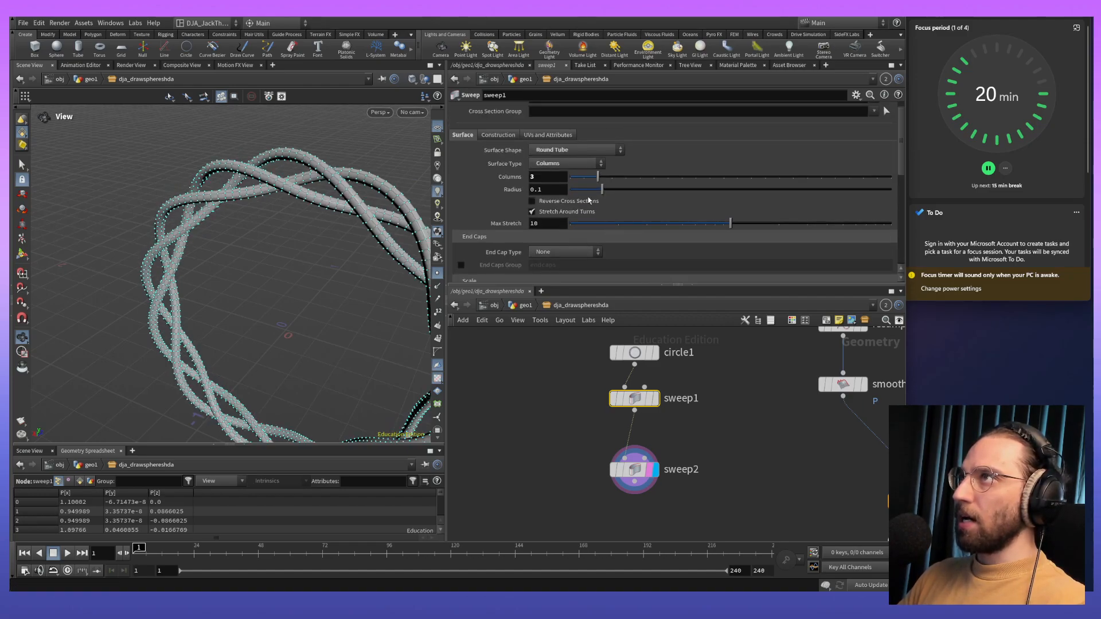
{"action": "left_click_drag", "start_coordinate": [600, 189], "coordinate": [518, 219]}
{"action": "mouse_move", "coordinate": [258, 241]}
{"action": "left_mouse_down"}
{"action": "mouse_move", "coordinate": [234, 238]}
{"action": "mouse_move", "coordinate": [221, 221]}
{"action": "mouse_move", "coordinate": [255, 241]}
{"action": "left_mouse_up"}
{"action": "left_click_drag", "start_coordinate": [336, 278], "coordinate": [401, 238]}
{"action": "scroll", "coordinate": [600, 211], "scroll_direction": "down", "scroll_amount": 3}
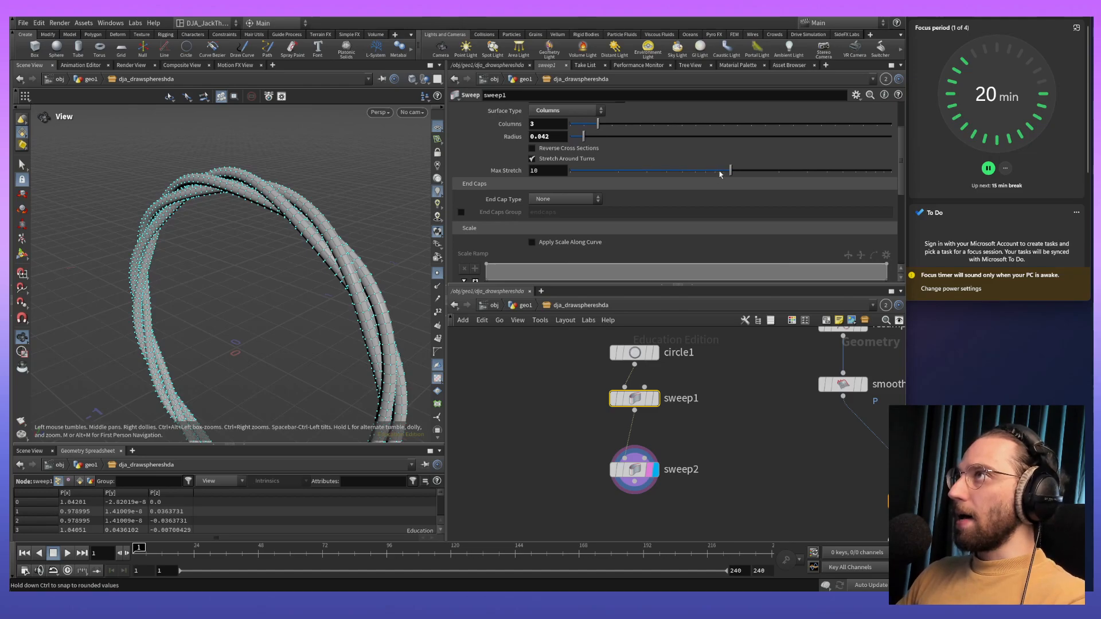
- Increase the second sweep's radius to thicken the strands and set the first sweep's radius to 0.062
{"action": "left_click", "coordinate": [634, 469]}
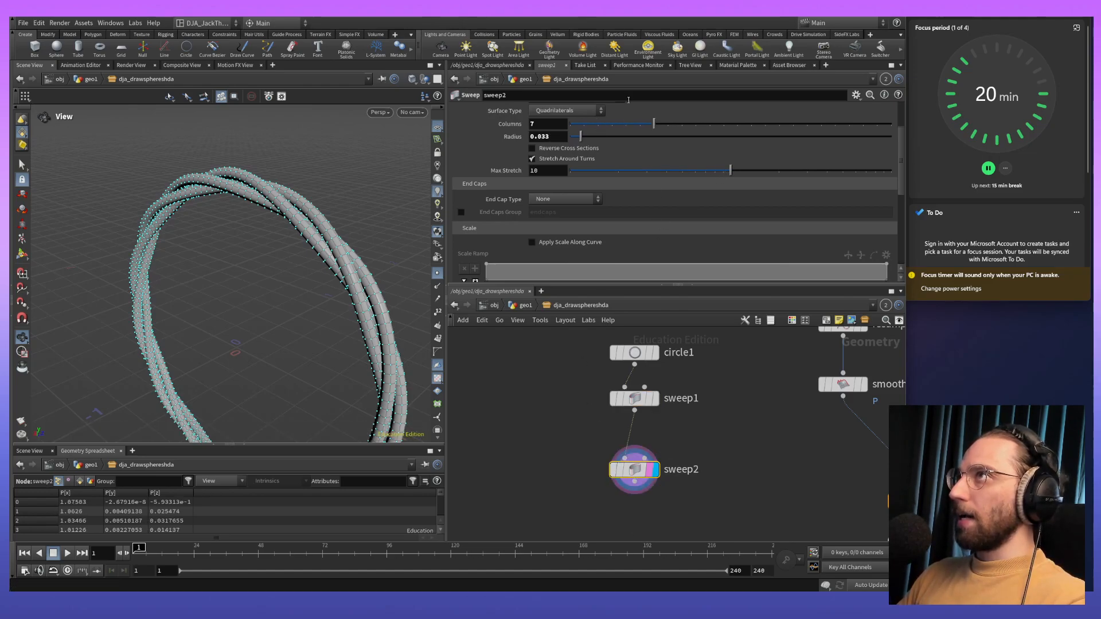
{"action": "mouse_move", "coordinate": [579, 136]}
{"action": "left_mouse_down"}
{"action": "mouse_move", "coordinate": [598, 145]}
{"action": "mouse_move", "coordinate": [590, 142]}
{"action": "left_mouse_up"}
{"action": "left_click", "coordinate": [634, 398]}
{"action": "left_click_drag", "start_coordinate": [310, 215], "coordinate": [287, 269]}
- Set the first sweep's Full Twists to 5 and move the sweep2 node closer beneath sweep1
{"action": "scroll", "coordinate": [716, 184], "scroll_direction": "down", "scroll_amount": 5}
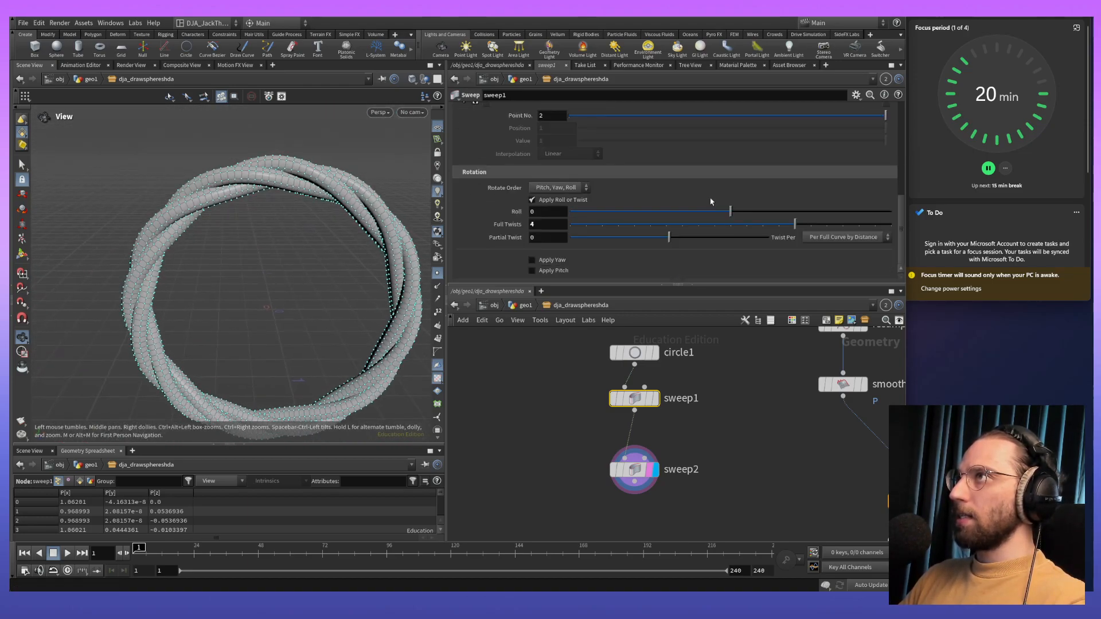
{"action": "mouse_move", "coordinate": [793, 225]}
{"action": "left_mouse_down"}
{"action": "mouse_move", "coordinate": [821, 228]}
{"action": "mouse_move", "coordinate": [743, 237]}
{"action": "mouse_move", "coordinate": [805, 237]}
{"action": "left_mouse_up"}
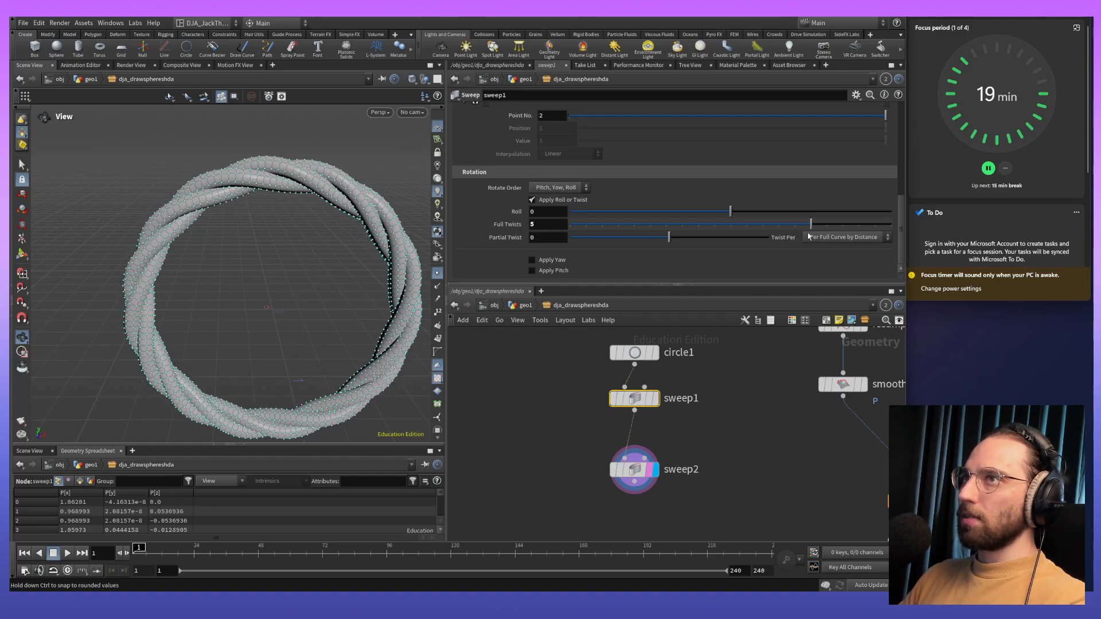
{"action": "left_click_drag", "start_coordinate": [634, 487], "coordinate": [637, 458]}
{"action": "left_click_drag", "start_coordinate": [330, 361], "coordinate": [371, 307]}
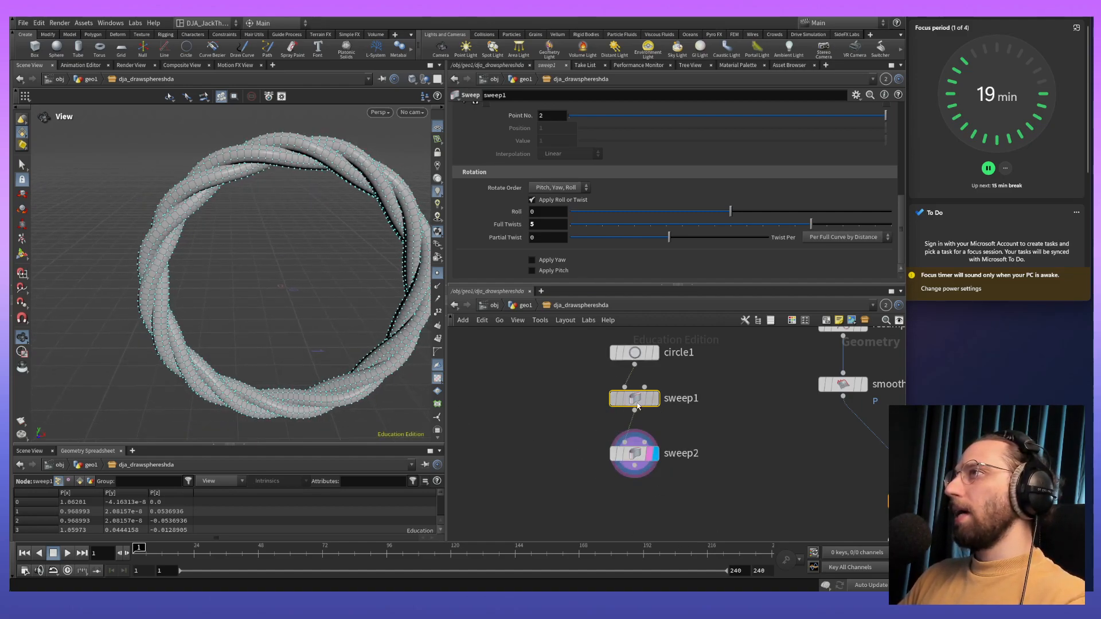
- Try the Single Polygon, Grid and Side Single Polygon end caps on the first sweep and restore the type to None
{"action": "scroll", "coordinate": [529, 209], "scroll_direction": "up", "scroll_amount": 3}
{"action": "scroll", "coordinate": [530, 215], "scroll_direction": "up", "scroll_amount": 3}
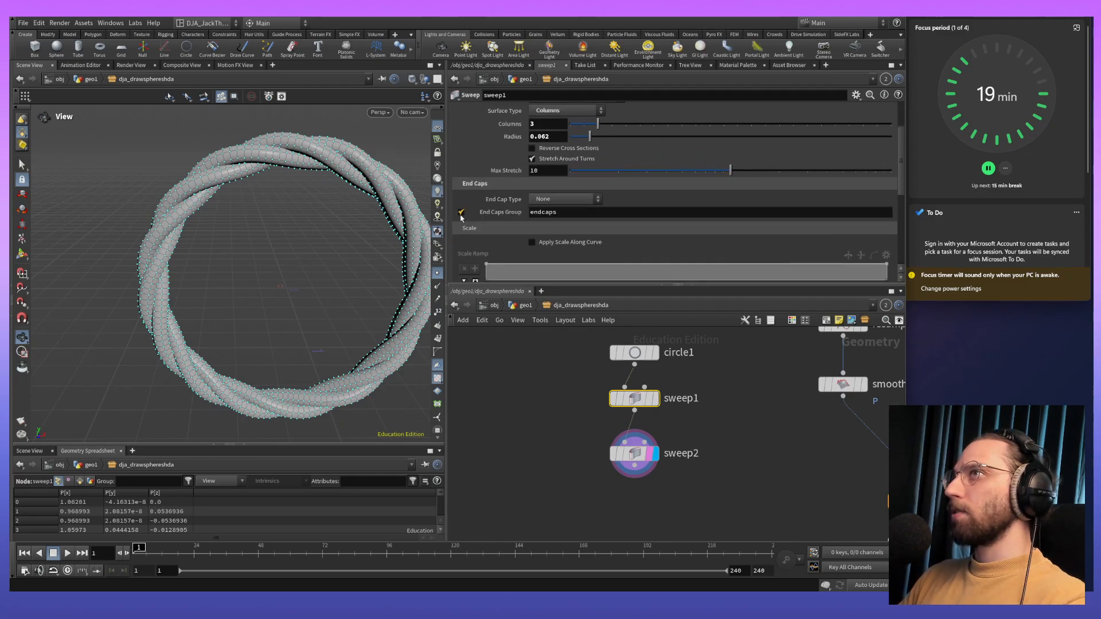
{"action": "left_click", "coordinate": [564, 199]}
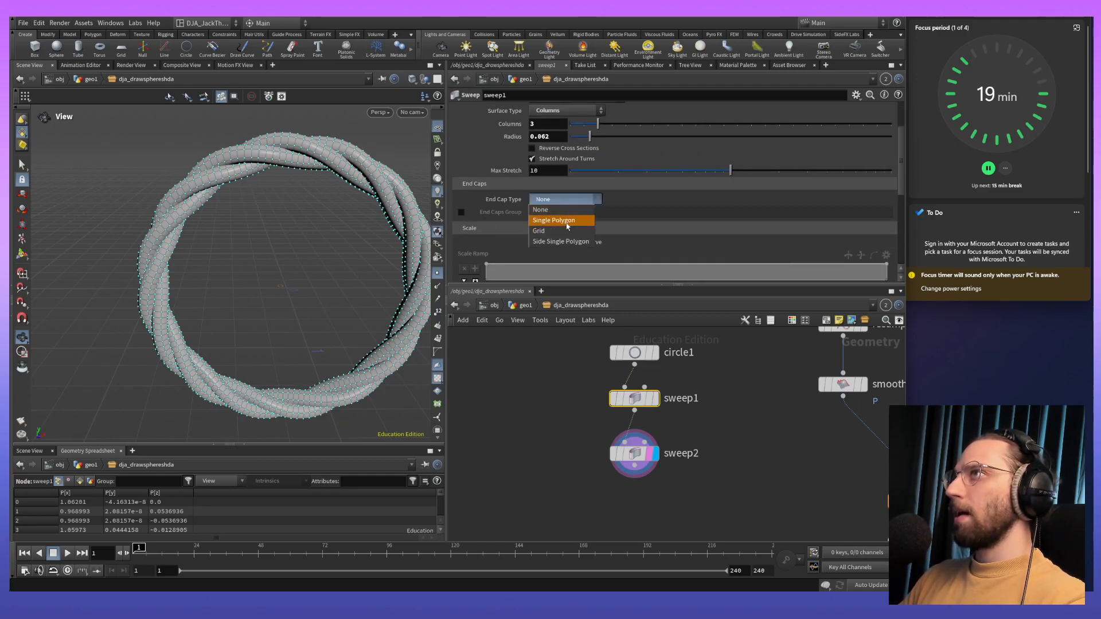
{"action": "left_click", "coordinate": [563, 216]}
{"action": "left_click", "coordinate": [460, 212]}
{"action": "left_click", "coordinate": [461, 213]}
{"action": "left_click", "coordinate": [563, 199]}
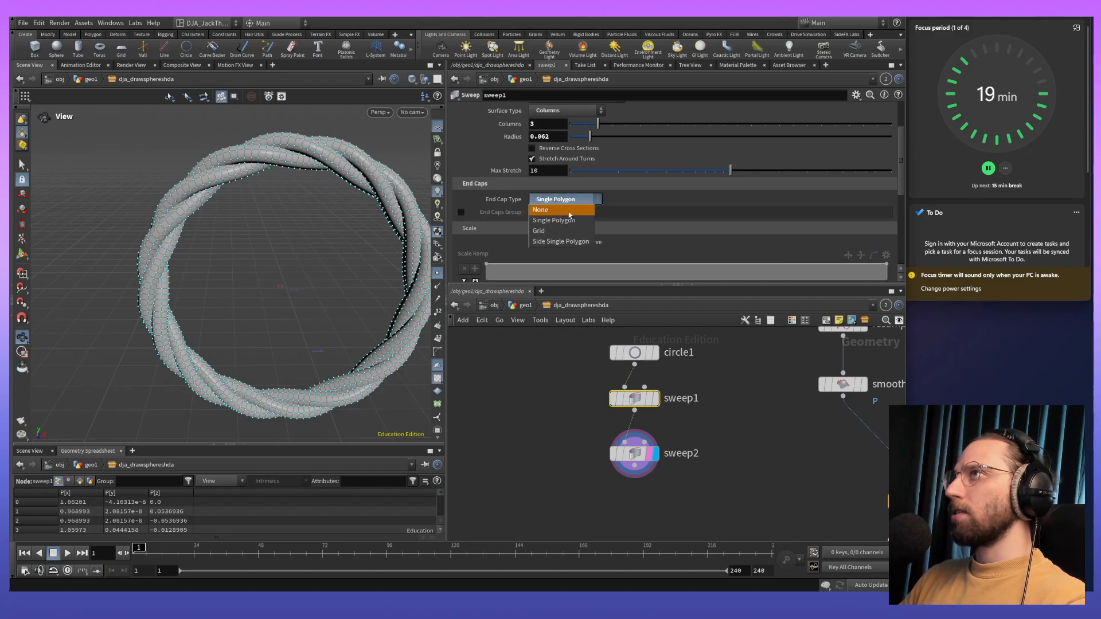
{"action": "left_click", "coordinate": [562, 231]}
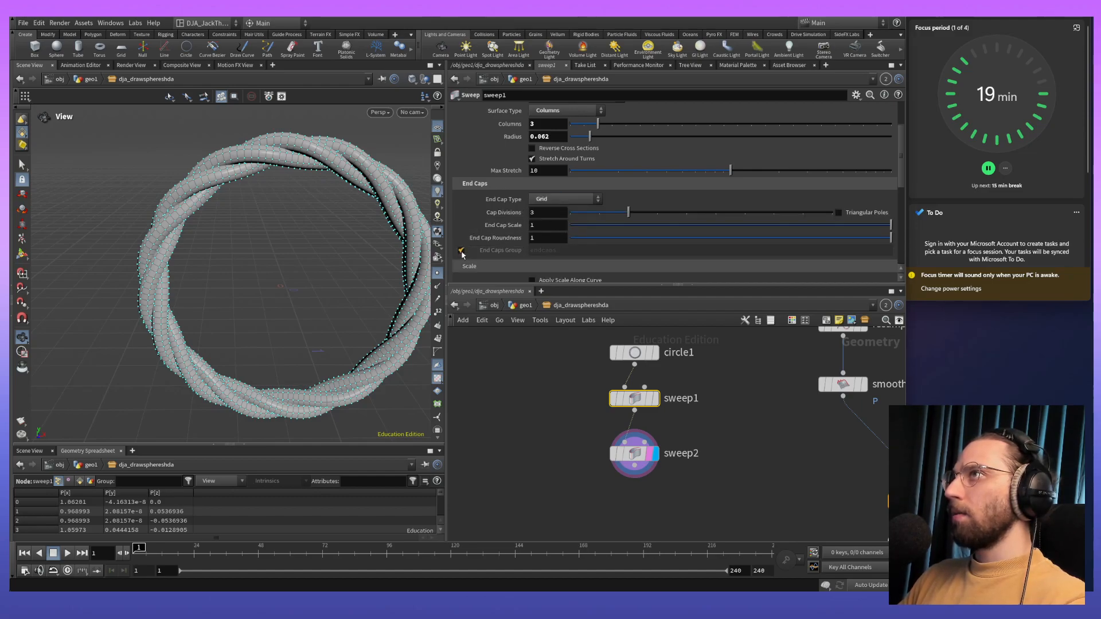
{"action": "left_click", "coordinate": [564, 198]}
{"action": "left_click", "coordinate": [550, 239]}
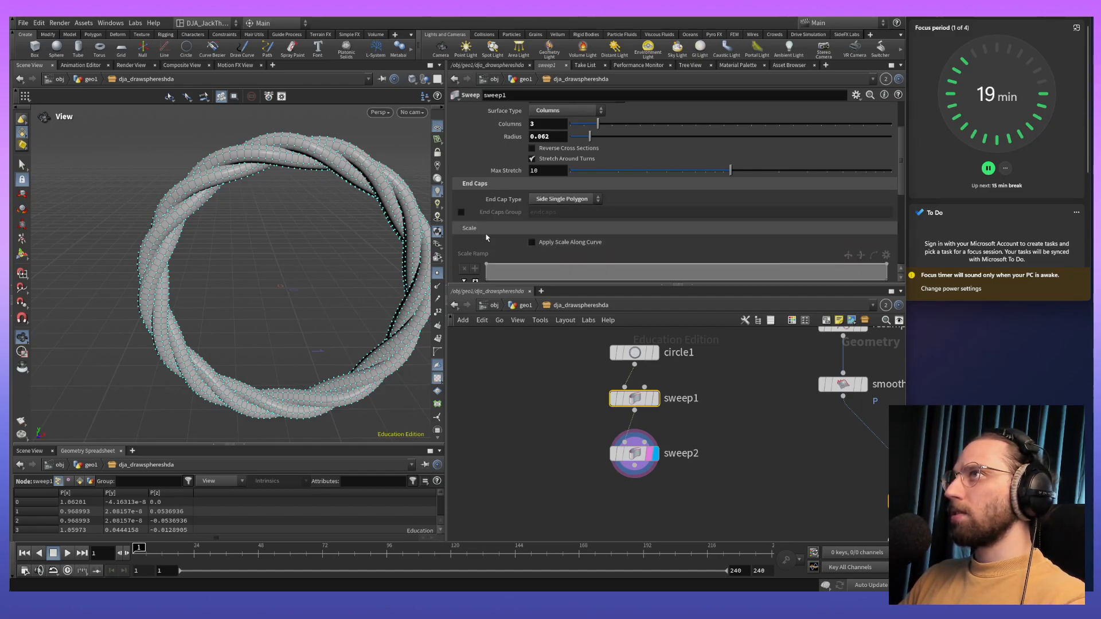
{"action": "left_click", "coordinate": [563, 199]}
{"action": "left_click", "coordinate": [574, 213]}
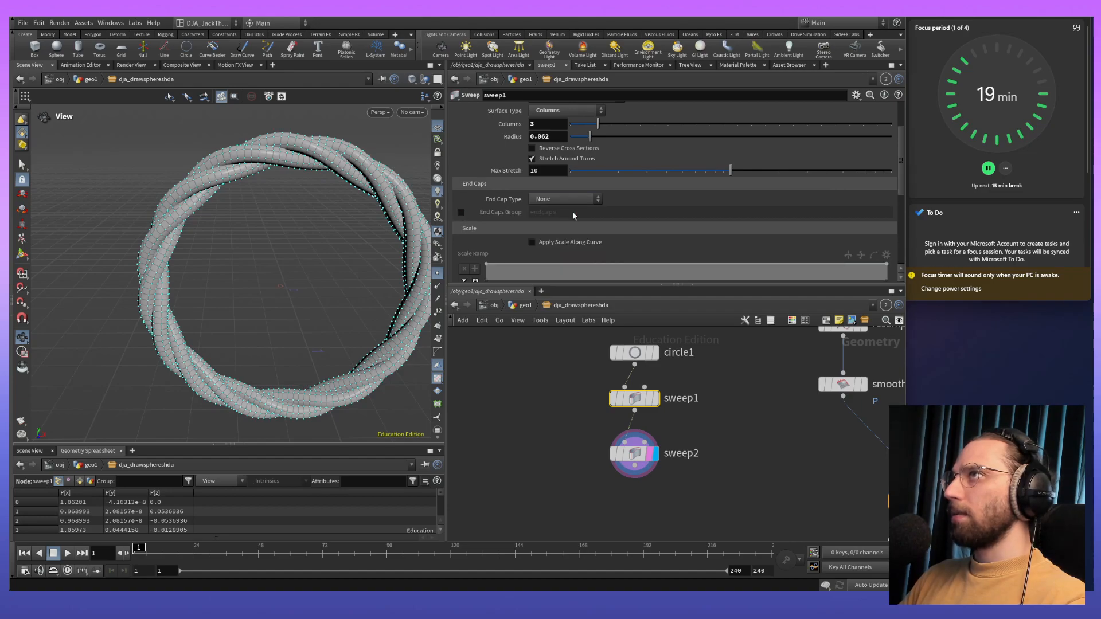
{"action": "scroll", "coordinate": [517, 247], "scroll_direction": "up", "scroll_amount": 2}
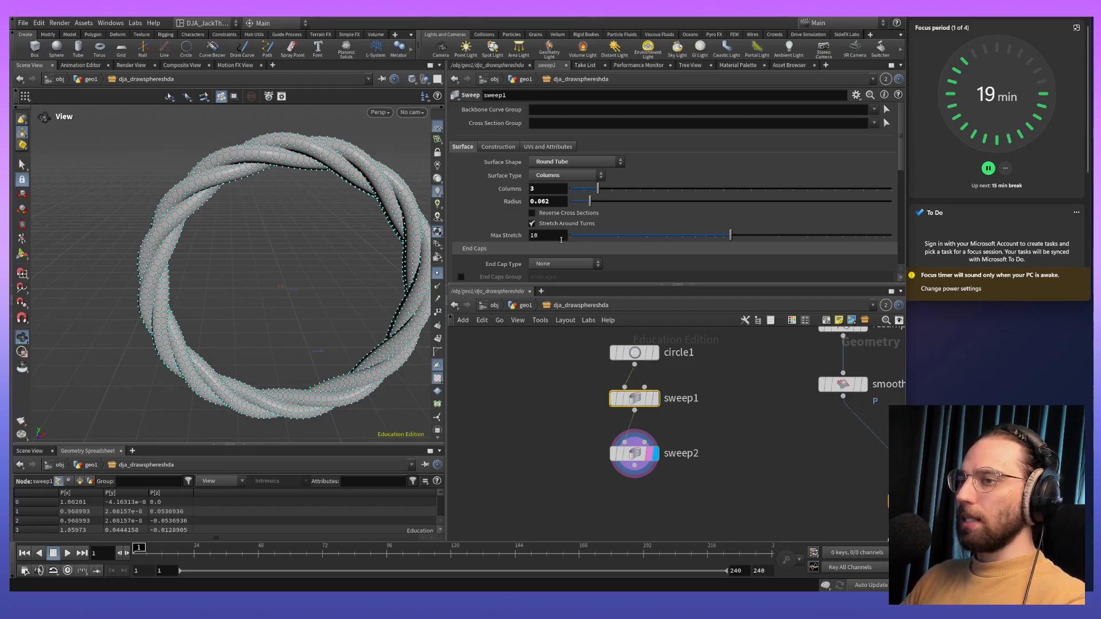
- Lower the circle's divisions to 100 and finally to 50 to lighten the rope mesh
{"action": "left_click_drag", "start_coordinate": [339, 290], "coordinate": [321, 310]}
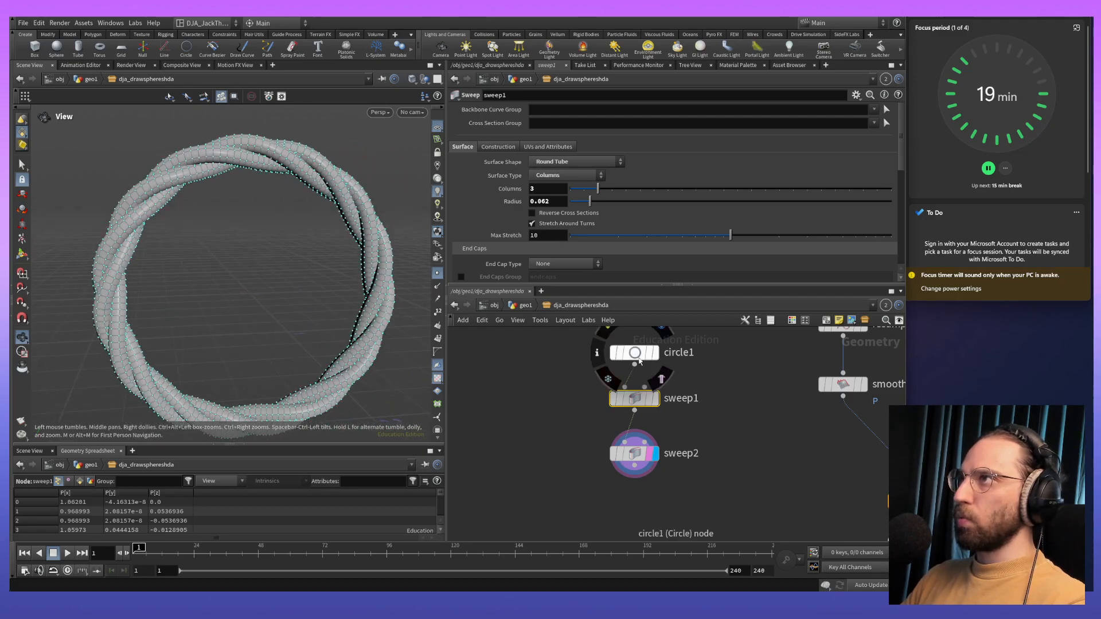
{"action": "left_click", "coordinate": [638, 359]}
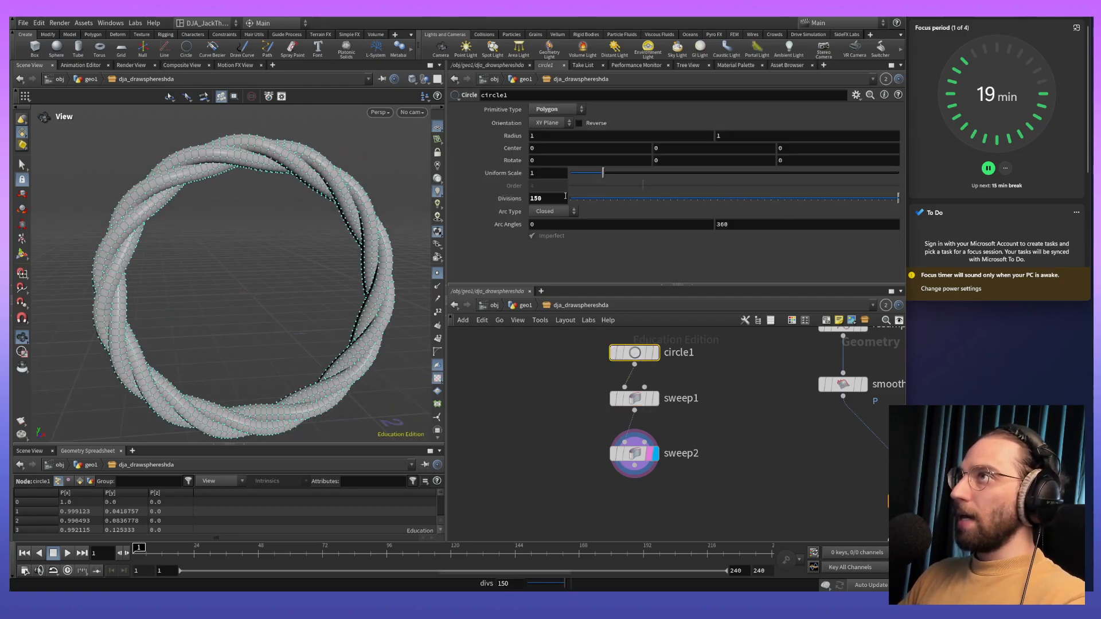
{"action": "left_click_drag", "start_coordinate": [548, 199], "coordinate": [517, 203]}
{"action": "type", "text": "10"}
{"action": "key", "text": "Return"}
{"action": "left_click_drag", "start_coordinate": [217, 237], "coordinate": [252, 256]}
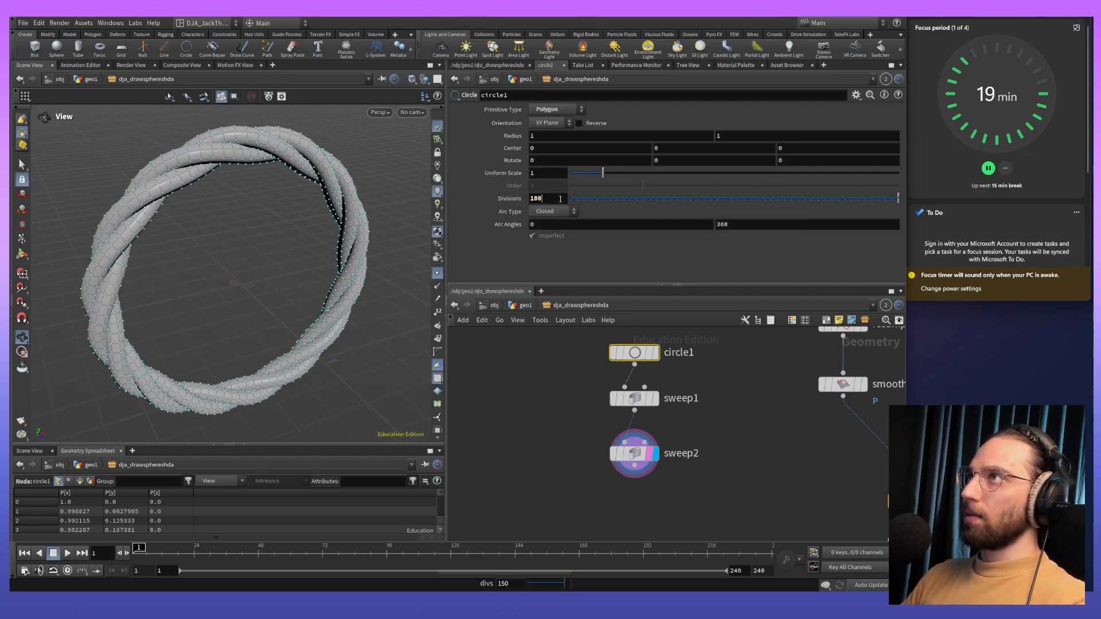
{"action": "mouse_move", "coordinate": [897, 198]}
{"action": "left_mouse_down"}
{"action": "mouse_move", "coordinate": [886, 200]}
{"action": "mouse_move", "coordinate": [912, 204]}
{"action": "left_mouse_up"}
{"action": "left_click_drag", "start_coordinate": [218, 229], "coordinate": [374, 317]}
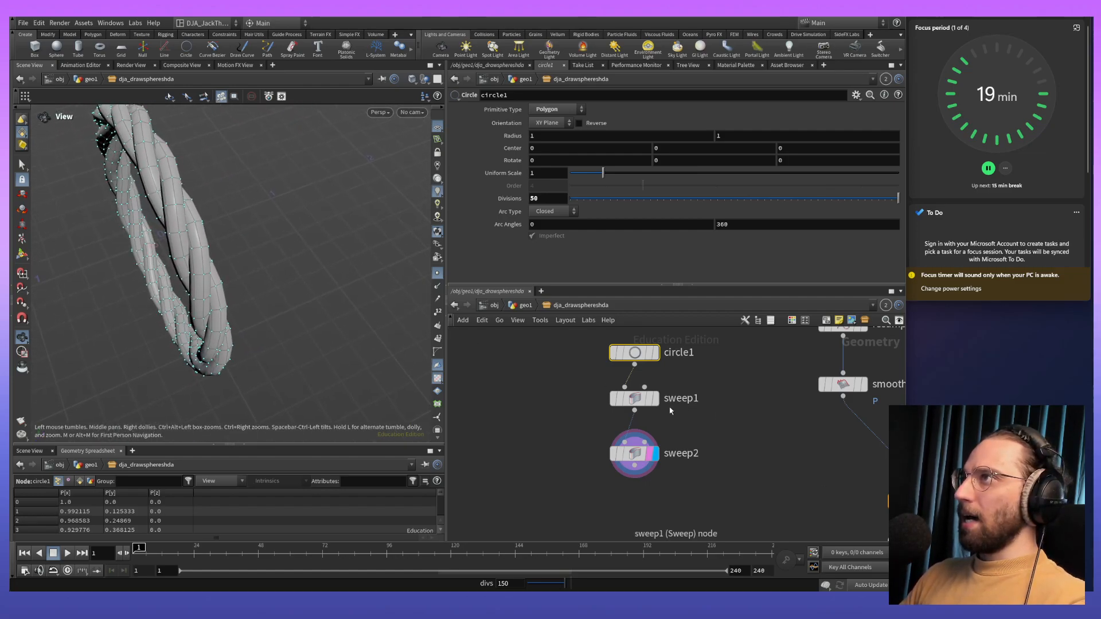
- Increase the first sweep's radius, set the second sweep's radius to 0.082, and check the thicker rope from several angles
{"action": "left_click", "coordinate": [634, 398]}
{"action": "left_click_drag", "start_coordinate": [590, 202], "coordinate": [596, 204]}
{"action": "left_click", "coordinate": [637, 457]}
{"action": "left_click_drag", "start_coordinate": [236, 307], "coordinate": [261, 249]}
{"action": "left_click_drag", "start_coordinate": [166, 225], "coordinate": [248, 292]}
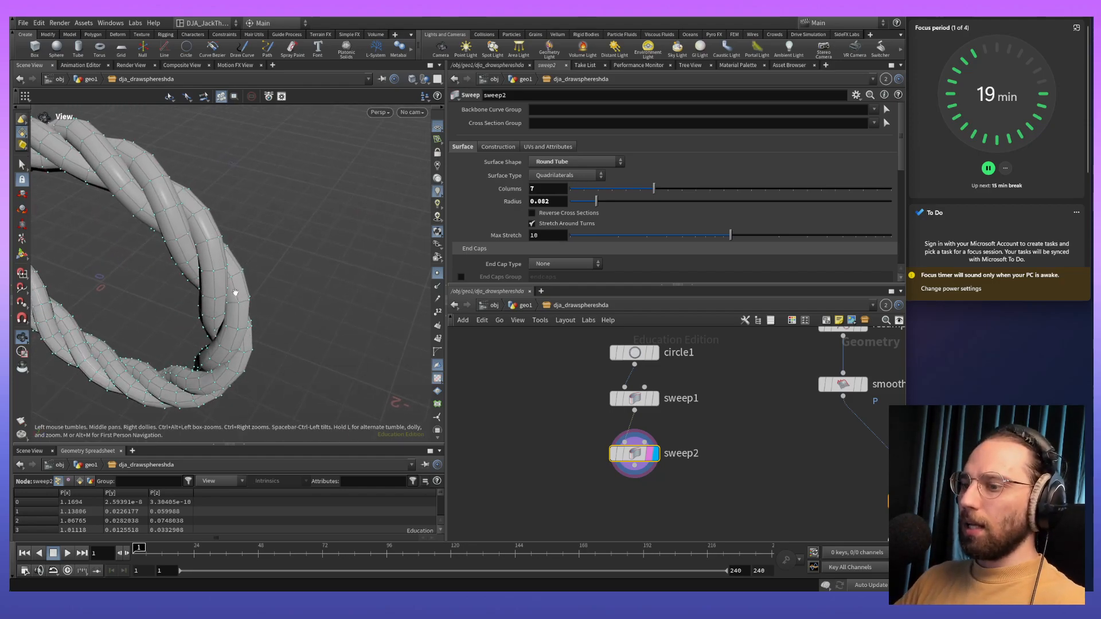
{"action": "left_click_drag", "start_coordinate": [241, 224], "coordinate": [332, 256]}
{"action": "left_click_drag", "start_coordinate": [278, 205], "coordinate": [390, 241]}
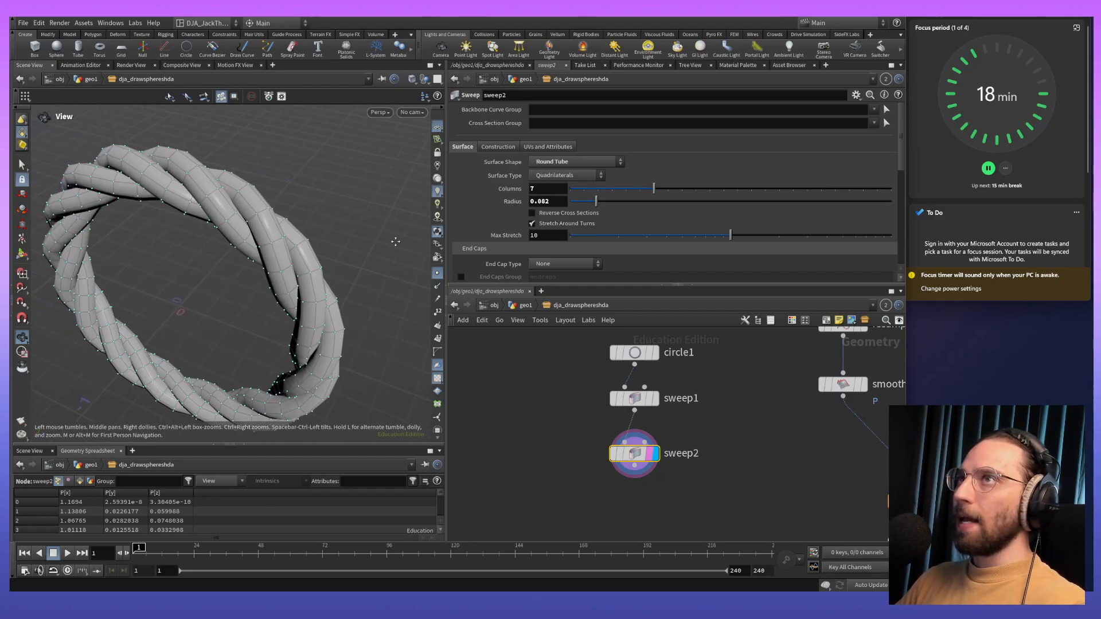
{"action": "middle_click_drag", "start_coordinate": [245, 243], "coordinate": [298, 258]}
- Show the autouv1 plank as a template overlay to compare its size with the rope
{"action": "middle_click_drag", "start_coordinate": [550, 432], "coordinate": [546, 360]}
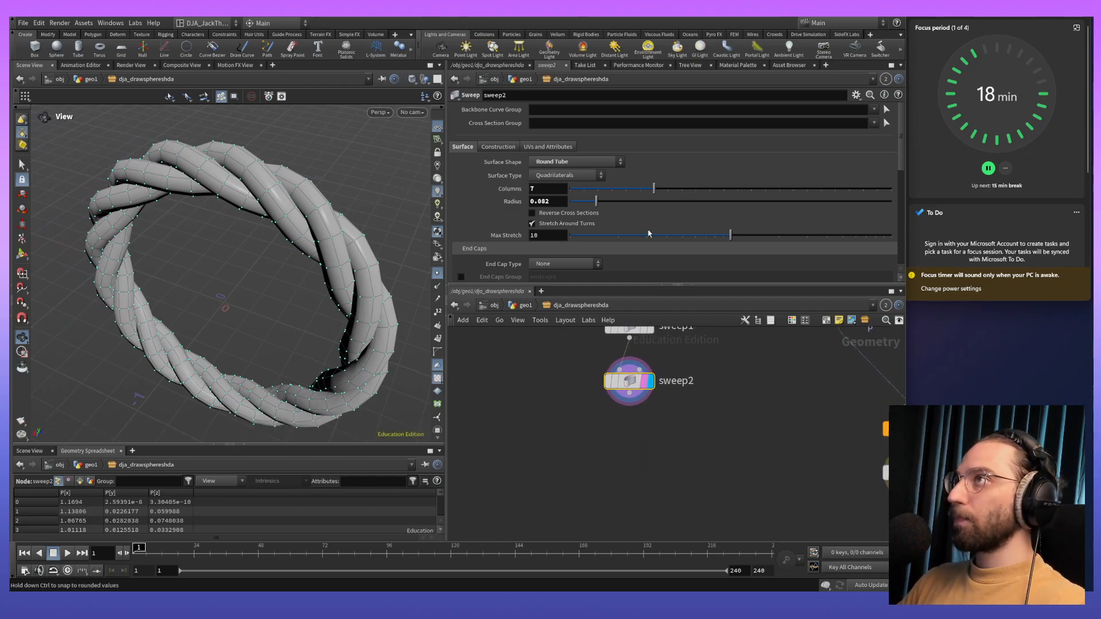
{"action": "middle_click_drag", "start_coordinate": [731, 403], "coordinate": [623, 380]}
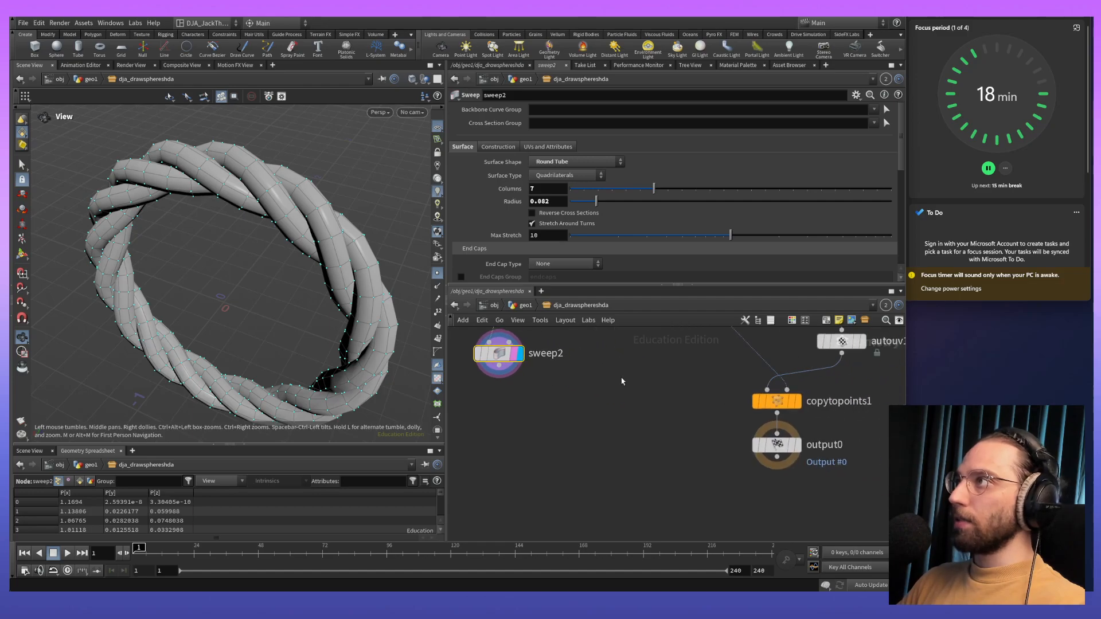
{"action": "middle_click_drag", "start_coordinate": [886, 402], "coordinate": [794, 499]}
{"action": "scroll", "coordinate": [646, 409], "scroll_direction": "down", "scroll_amount": 4}
{"action": "scroll", "coordinate": [646, 409], "scroll_direction": "up", "scroll_amount": 2}
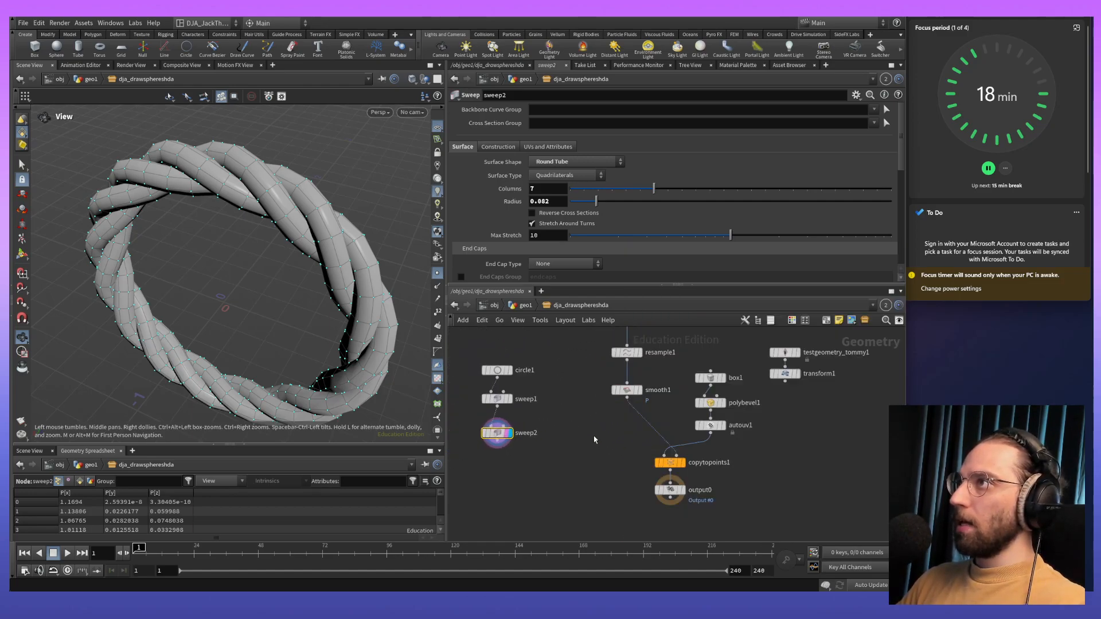
{"action": "left_click", "coordinate": [720, 429]}
{"action": "left_click_drag", "start_coordinate": [313, 277], "coordinate": [218, 262]}
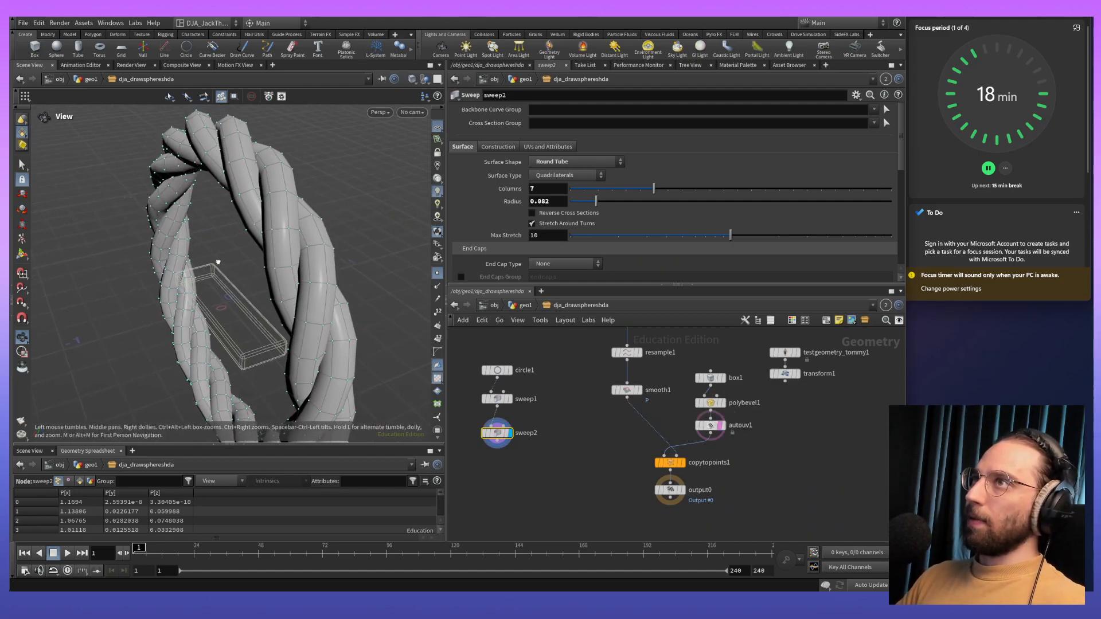
- Set circle1's orientation to YZ Plane and check how the rope ring stands around the plank
{"action": "left_click", "coordinate": [496, 370]}
{"action": "left_click", "coordinate": [560, 124]}
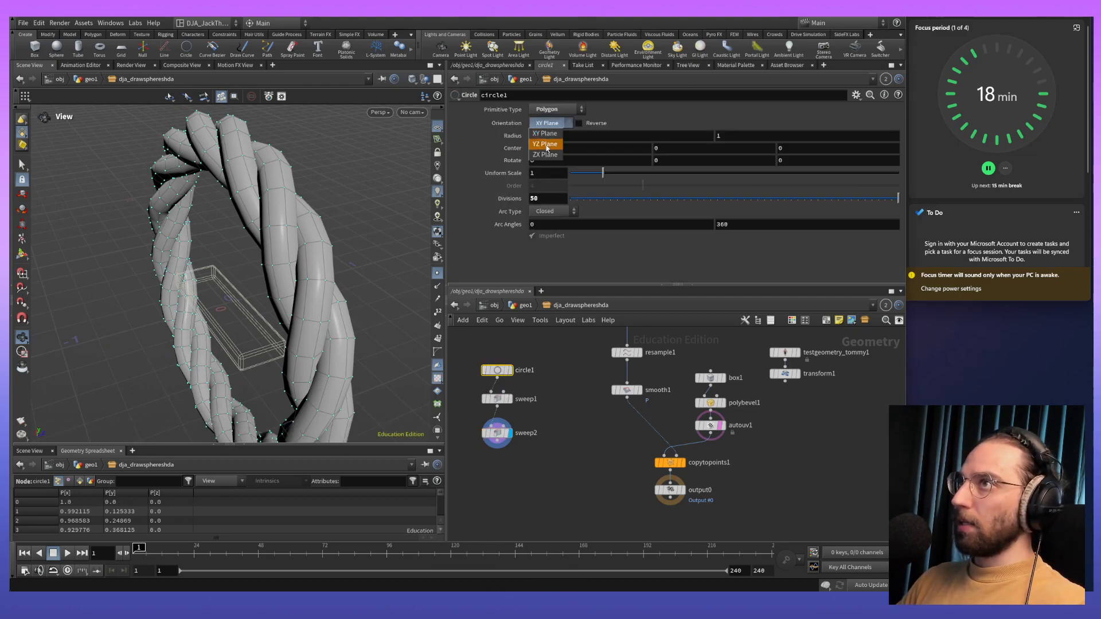
{"action": "left_click", "coordinate": [546, 144]}
{"action": "scroll", "coordinate": [246, 228], "scroll_direction": "up", "scroll_amount": 5}
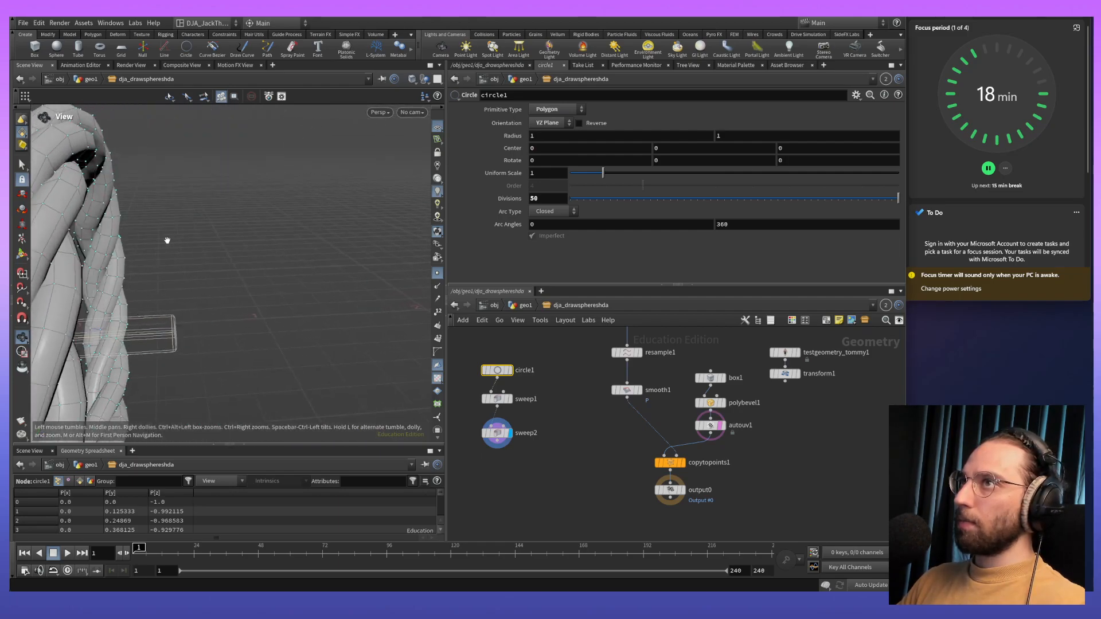
{"action": "scroll", "coordinate": [172, 238], "scroll_direction": "down", "scroll_amount": 8}
{"action": "left_click_drag", "start_coordinate": [280, 241], "coordinate": [288, 298]}
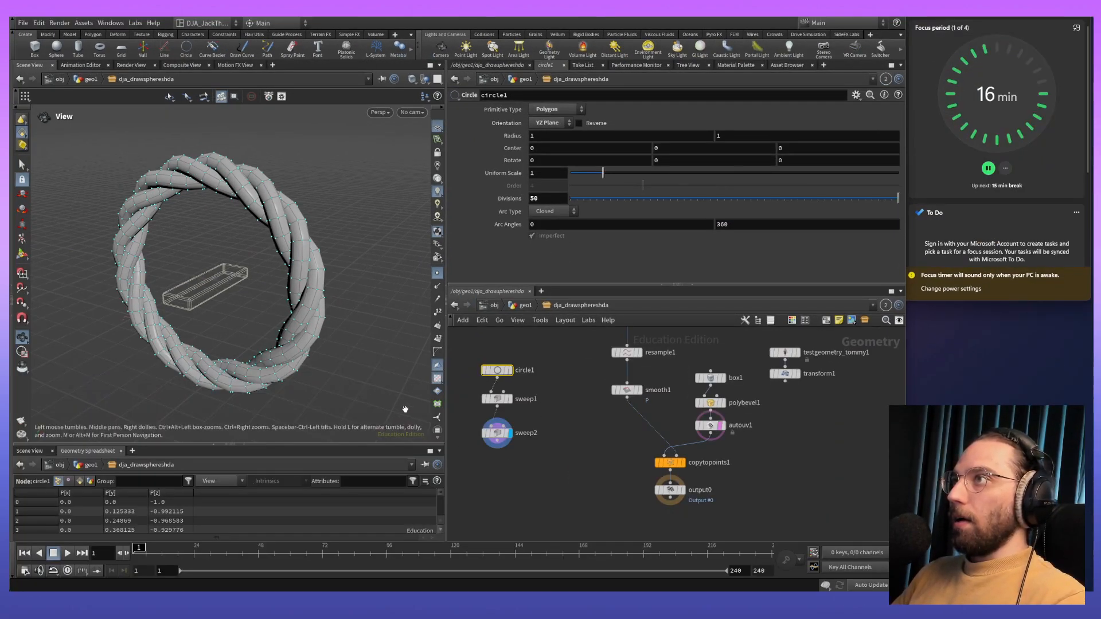
- Examine the reoriented rope ring and the template plank from several angles to compare their sizes and placement
{"action": "left_click_drag", "start_coordinate": [478, 355], "coordinate": [544, 542]}
{"action": "left_click_drag", "start_coordinate": [497, 440], "coordinate": [524, 399]}
{"action": "key", "text": "Escape"}
{"action": "left_click_drag", "start_coordinate": [299, 253], "coordinate": [184, 450]}
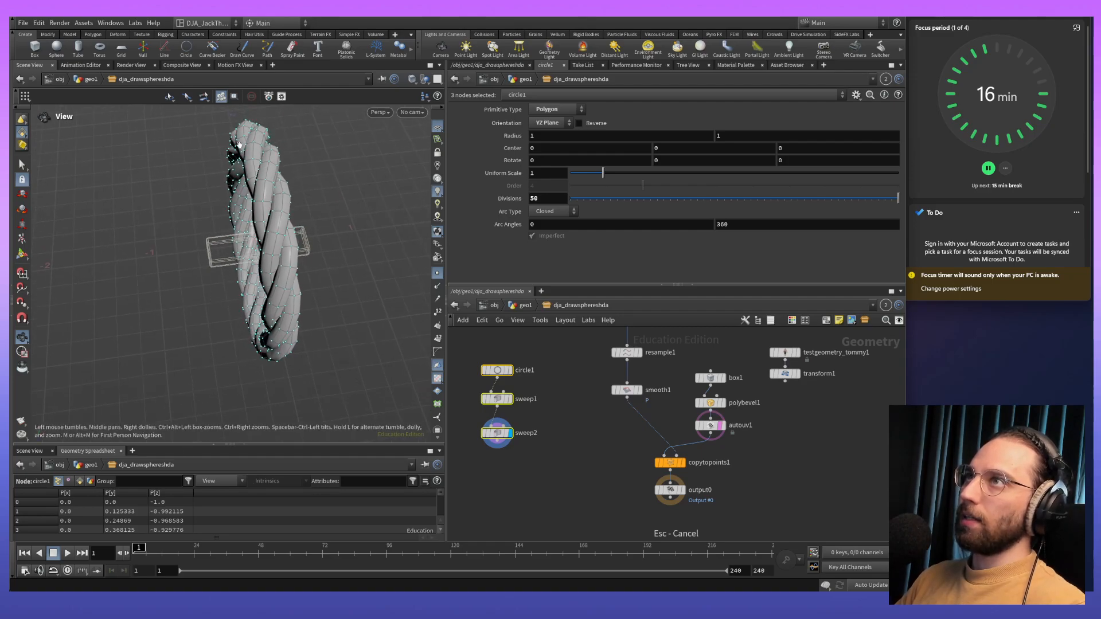
{"action": "left_click_drag", "start_coordinate": [232, 332], "coordinate": [299, 313]}
{"action": "right_click_drag", "start_coordinate": [299, 313], "coordinate": [283, 163]}
{"action": "middle_click_drag", "start_coordinate": [247, 264], "coordinate": [324, 242]}
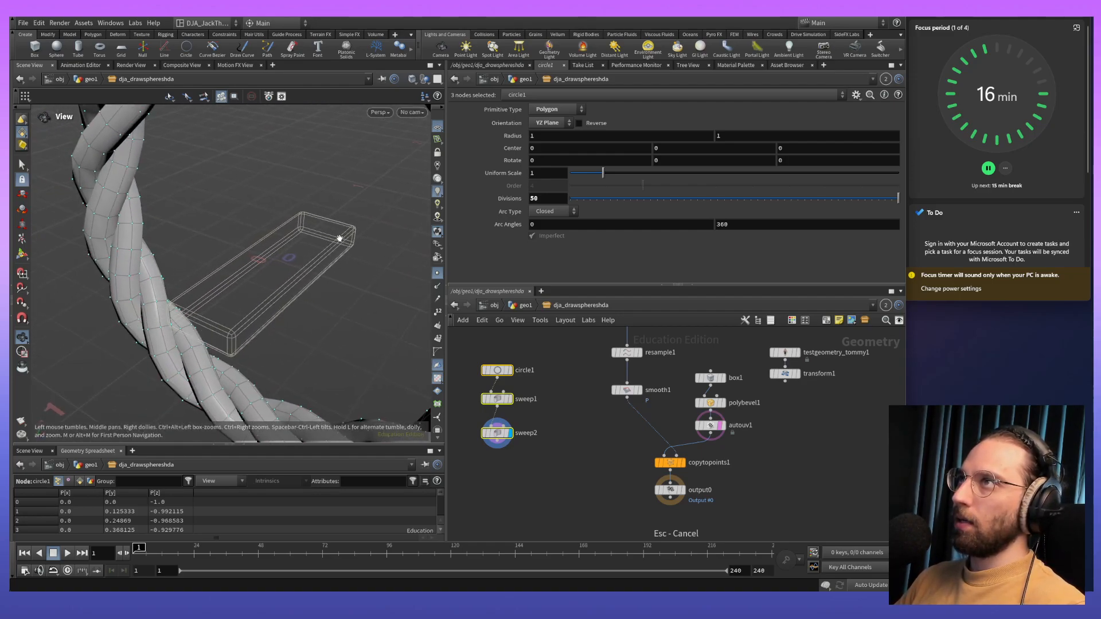
{"action": "left_click_drag", "start_coordinate": [364, 272], "coordinate": [136, 322]}
{"action": "right_click_drag", "start_coordinate": [275, 298], "coordinate": [293, 431]}
{"action": "middle_click_drag", "start_coordinate": [344, 385], "coordinate": [320, 371]}
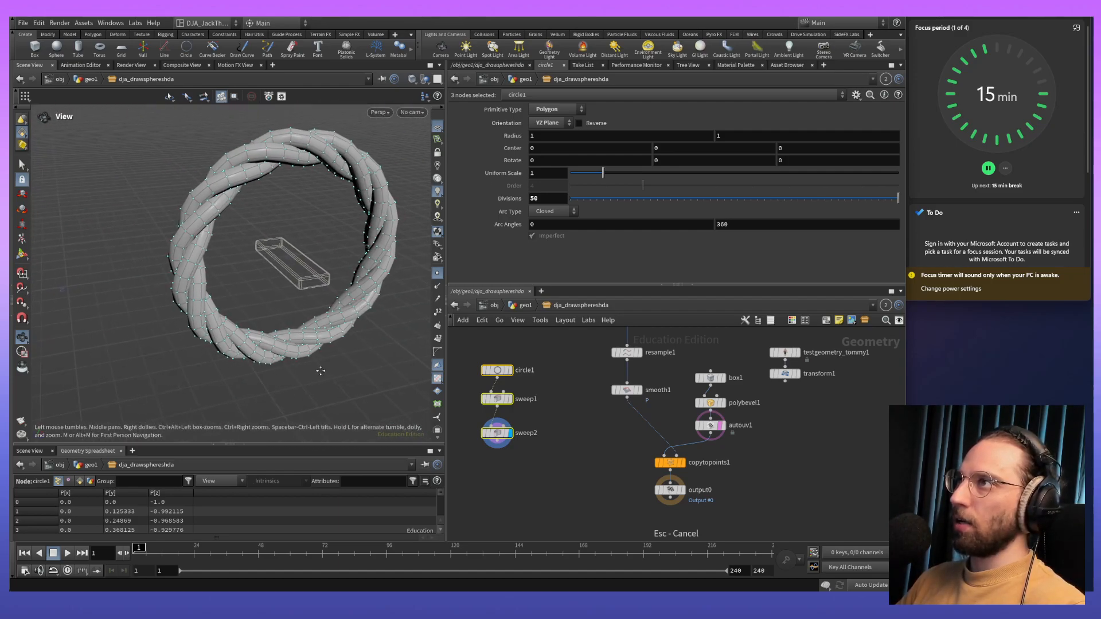
- Move the two sweep nodes down and insert a Transform node between circle1 and sweep1
{"action": "left_click_drag", "start_coordinate": [556, 478], "coordinate": [496, 431]}
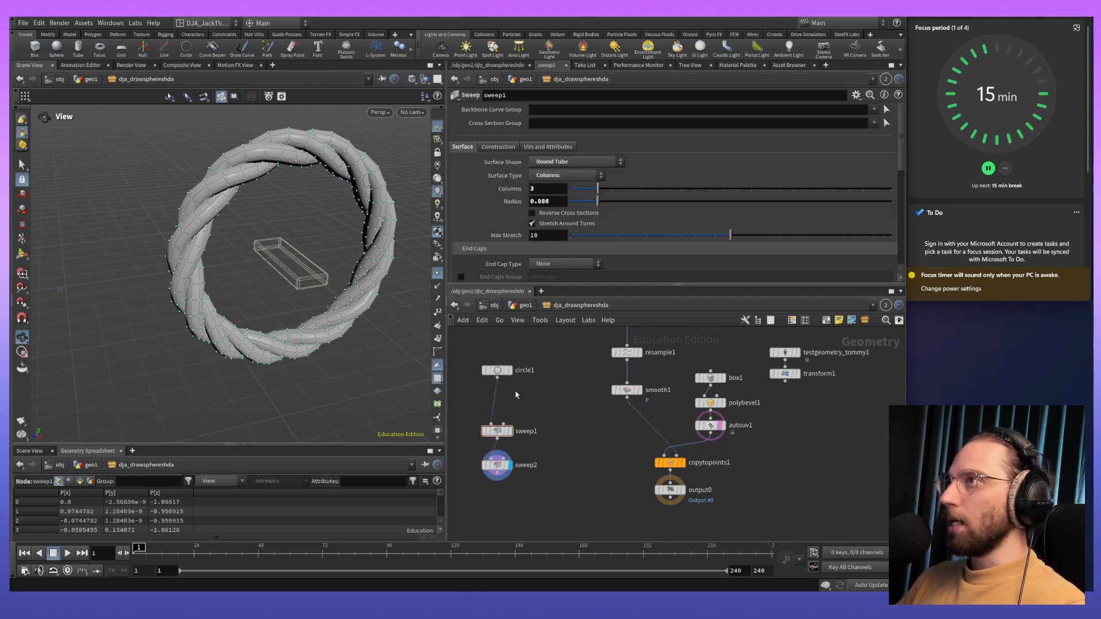
{"action": "left_click", "coordinate": [497, 370]}
{"action": "key", "text": "Tab"}
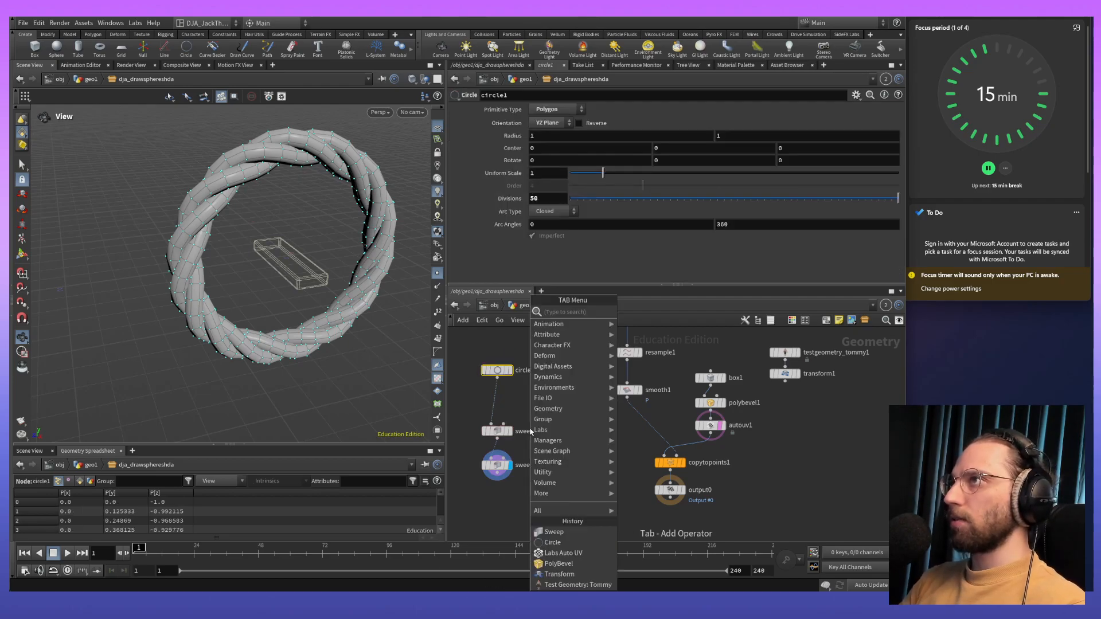
{"action": "key", "text": "Escape"}
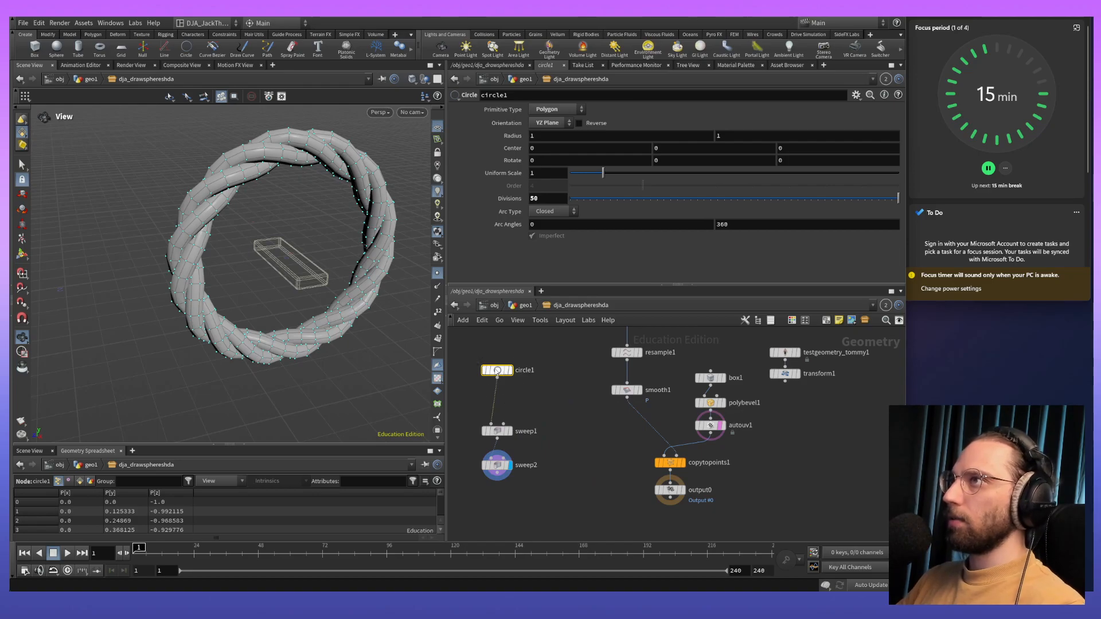
{"action": "key", "text": "Tab"}
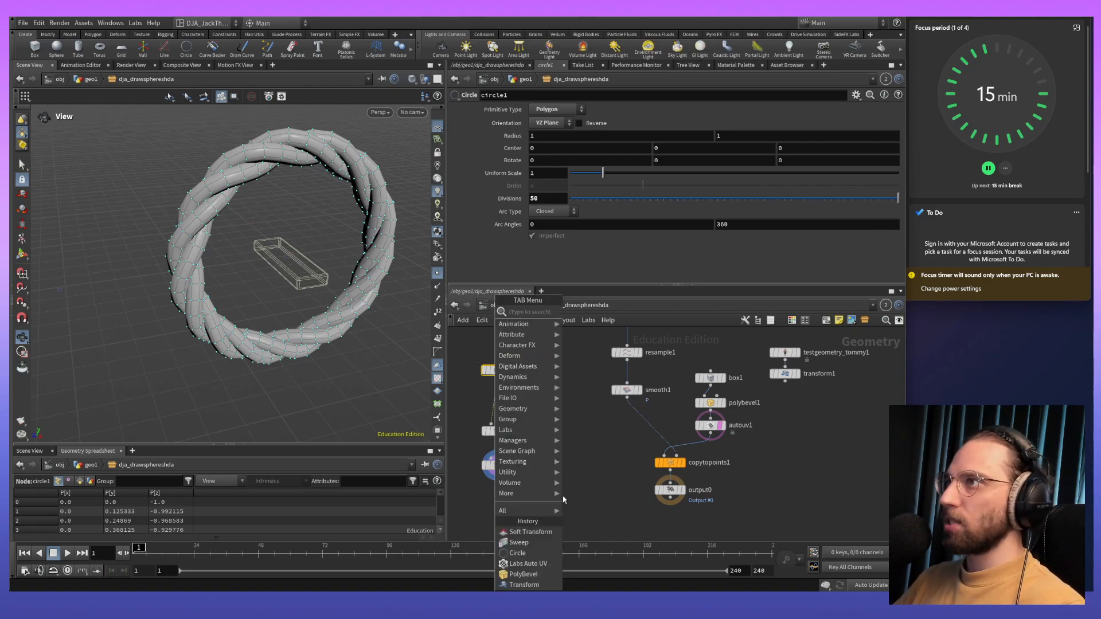
{"action": "left_click", "coordinate": [536, 584]}
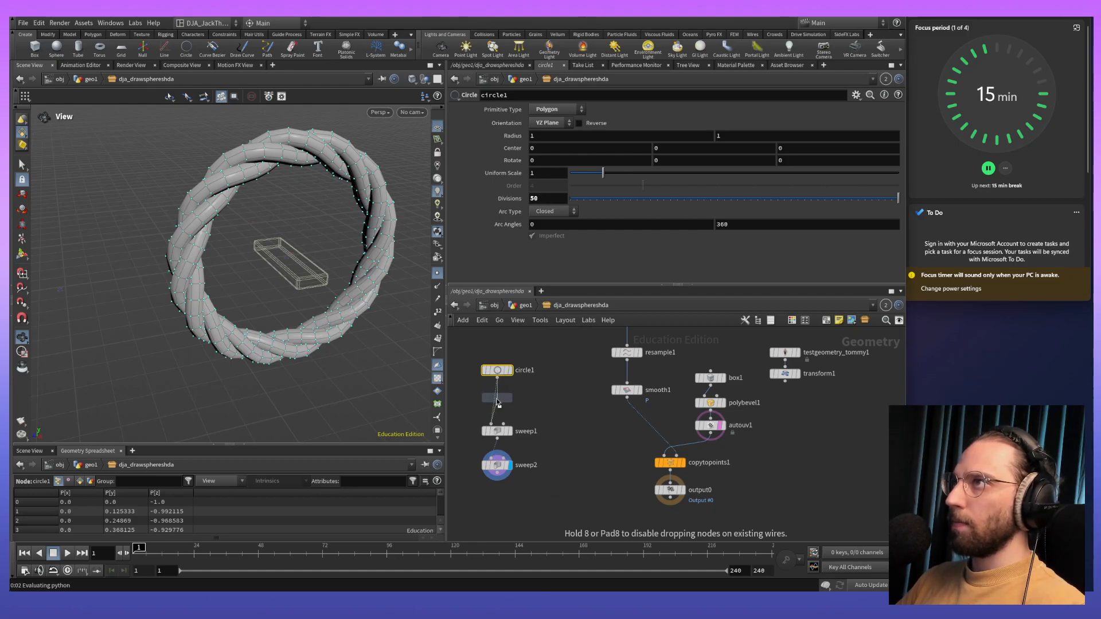
{"action": "left_click", "coordinate": [497, 401]}
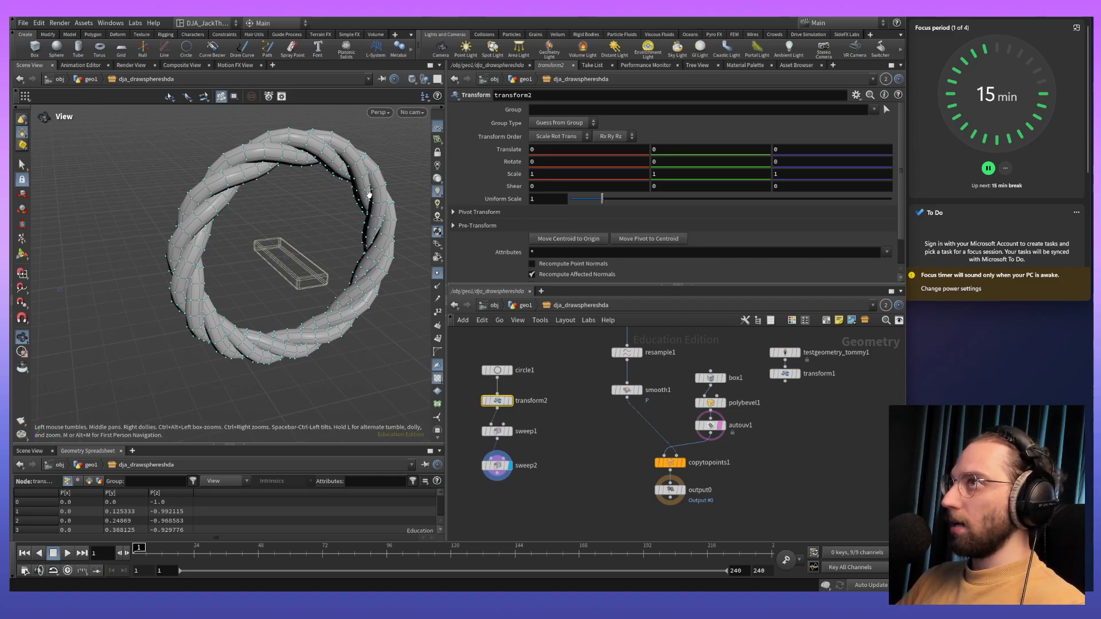
- Flatten the ring in the Right view by setting transform2's Y scale to -0.5
{"action": "key", "text": "space+2"}
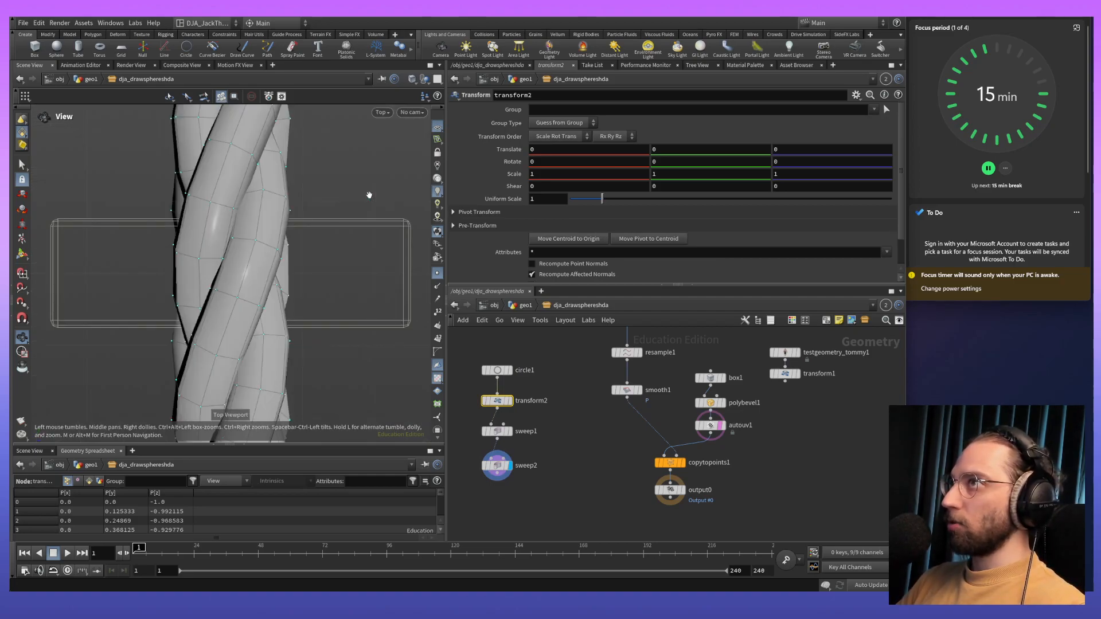
{"action": "key", "text": "space+3"}
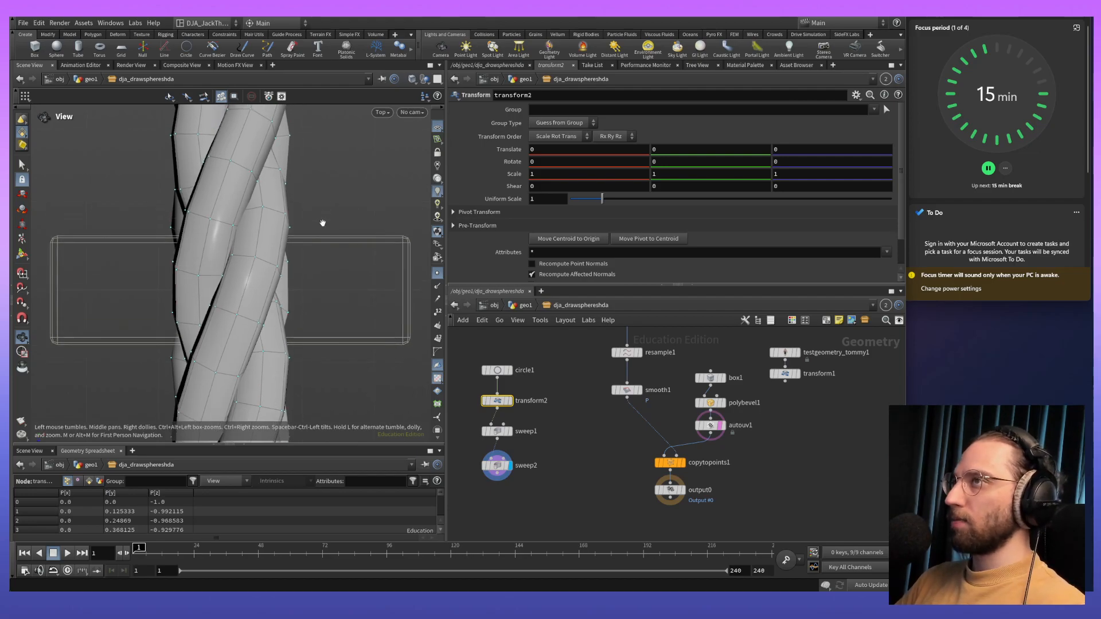
{"action": "key", "text": "space+4"}
{"action": "key", "text": "space+3"}
{"action": "key", "text": "space+4"}
{"action": "right_click_drag", "start_coordinate": [306, 179], "coordinate": [341, 256]}
{"action": "middle_click_drag", "start_coordinate": [340, 256], "coordinate": [285, 285]}
{"action": "middle_click_drag", "start_coordinate": [552, 177], "coordinate": [596, 172]}
{"action": "key", "text": "ctrl+z"}
{"action": "middle_click_drag", "start_coordinate": [713, 169], "coordinate": [635, 185]}
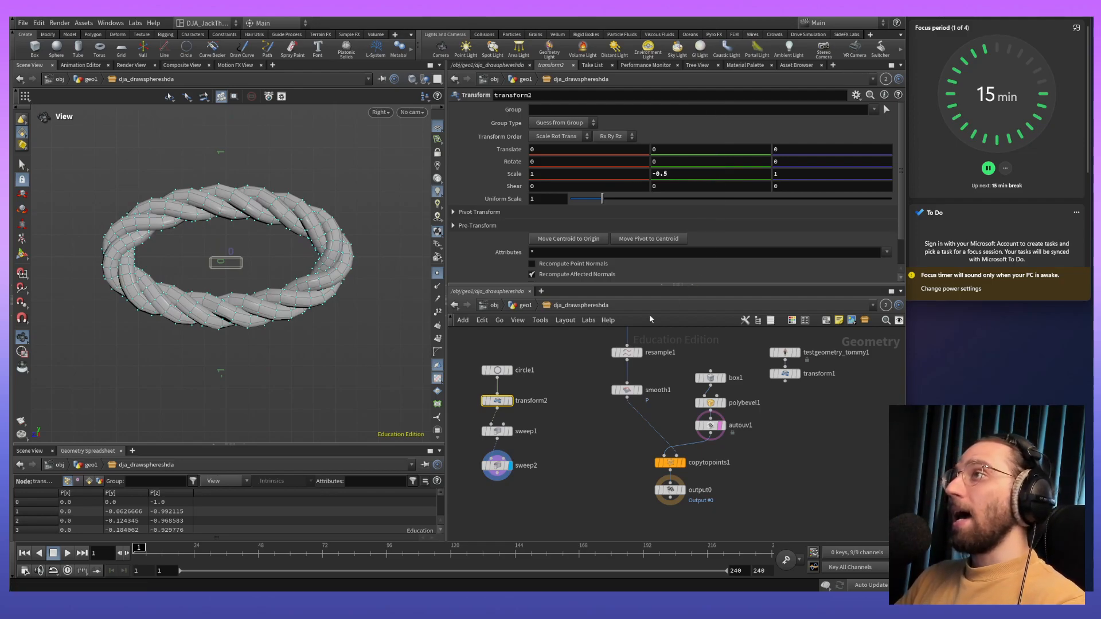
- Shrink circle1 to a uniform scale of 0.18 to bring the loop closer to the plank's size
{"action": "left_click", "coordinate": [497, 371]}
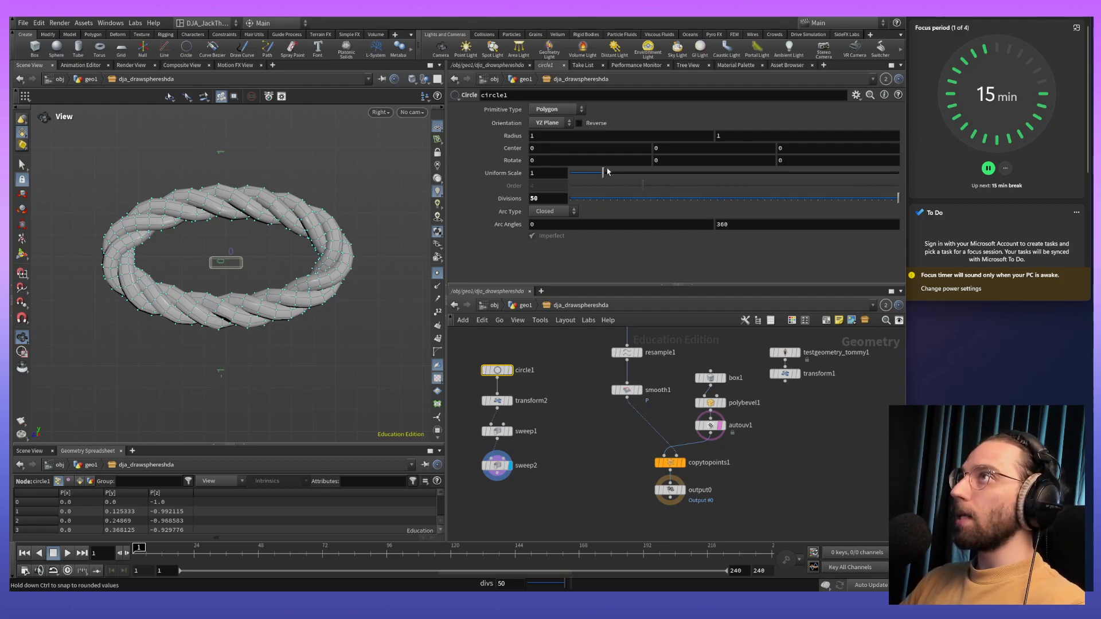
{"action": "left_click_drag", "start_coordinate": [603, 174], "coordinate": [574, 173]}
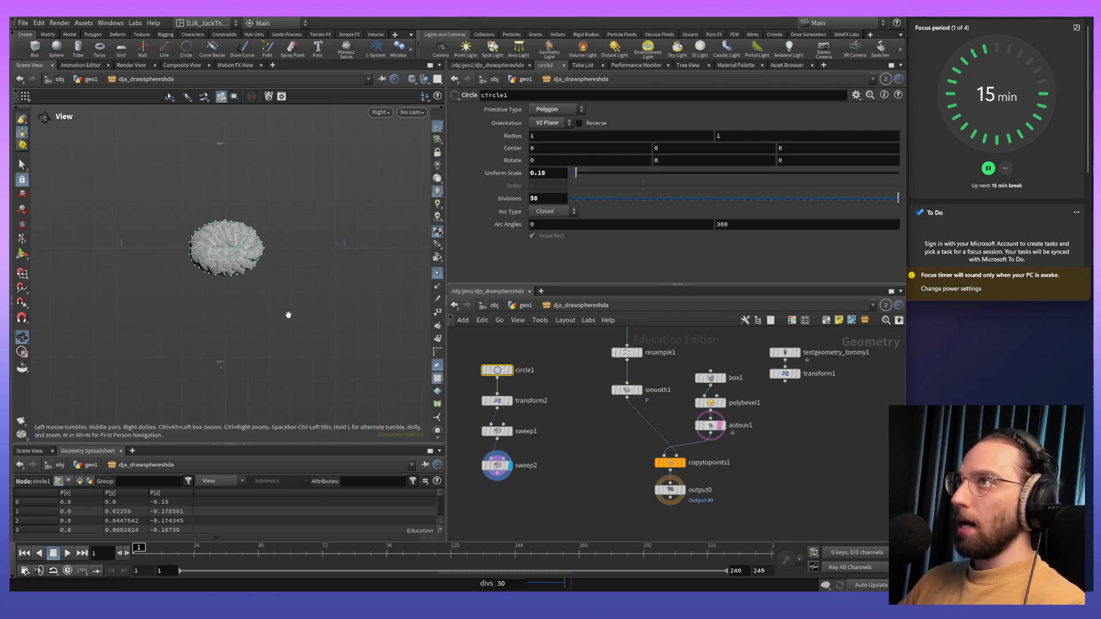
{"action": "scroll", "coordinate": [281, 298], "scroll_direction": "up", "scroll_amount": 3}
{"action": "middle_click_drag", "start_coordinate": [204, 162], "coordinate": [207, 137]}
{"action": "scroll", "coordinate": [208, 138], "scroll_direction": "up", "scroll_amount": 4}
{"action": "middle_click_drag", "start_coordinate": [221, 184], "coordinate": [262, 278]}
{"action": "scroll", "coordinate": [269, 287], "scroll_direction": "up", "scroll_amount": 3}
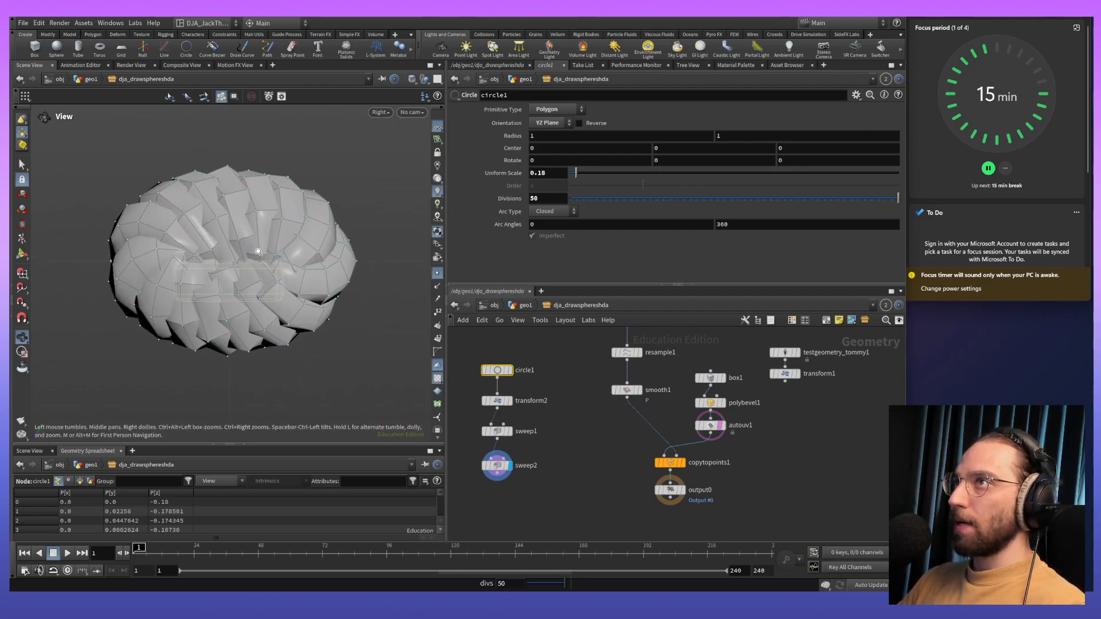
{"action": "scroll", "coordinate": [269, 287], "scroll_direction": "up", "scroll_amount": 3}
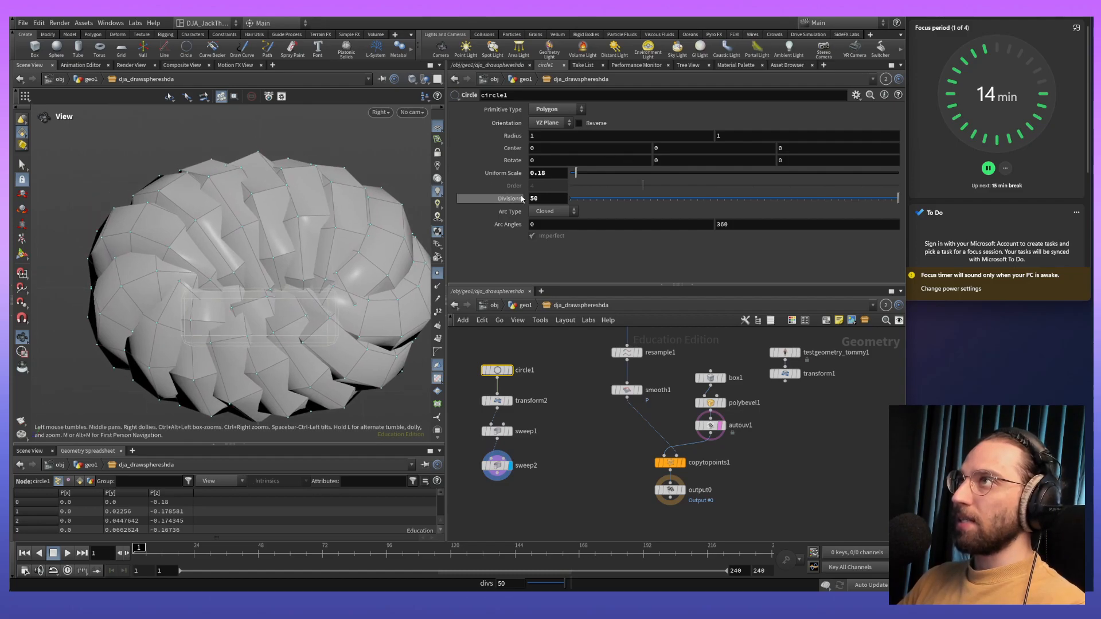
- Reduce sweep1's radius to 0.012 and look through transform2's settings
{"action": "left_click", "coordinate": [498, 434]}
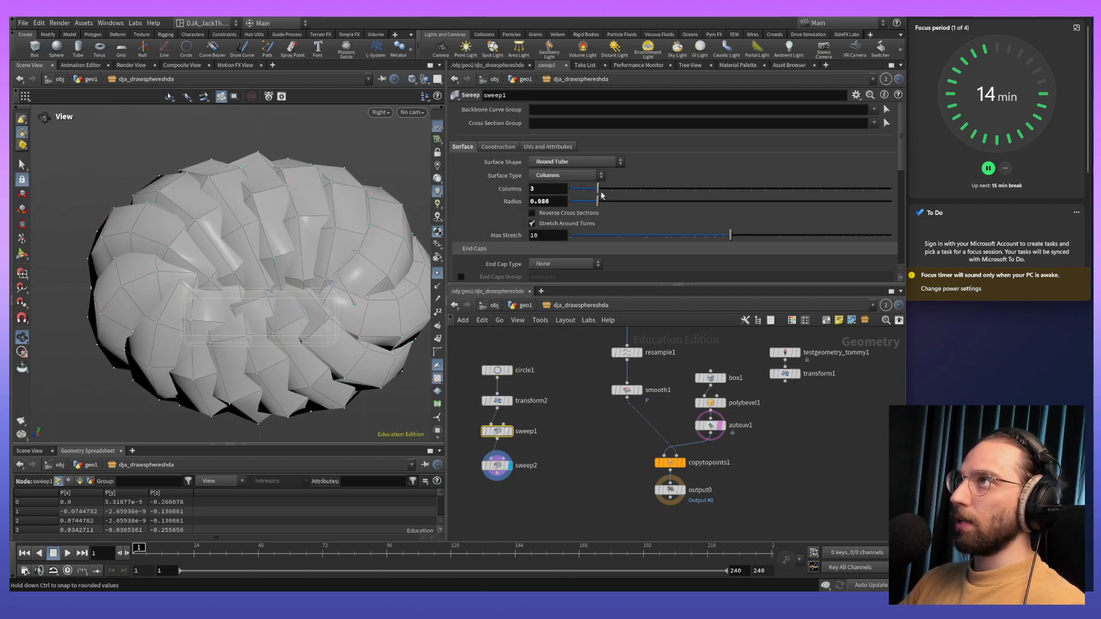
{"action": "left_click_drag", "start_coordinate": [604, 201], "coordinate": [574, 211]}
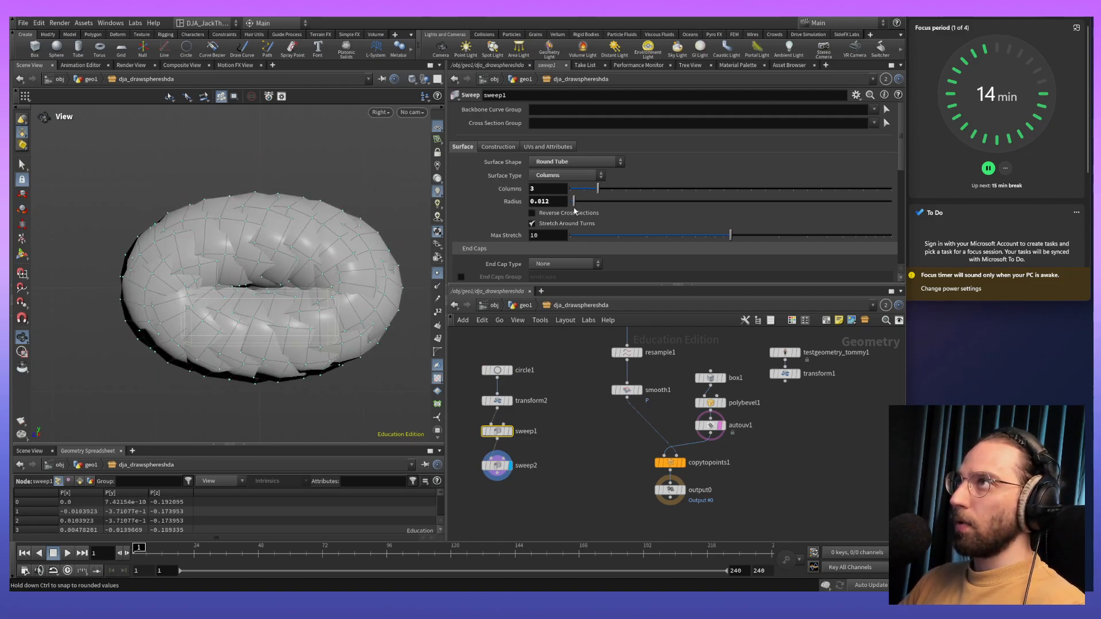
{"action": "left_click", "coordinate": [497, 400]}
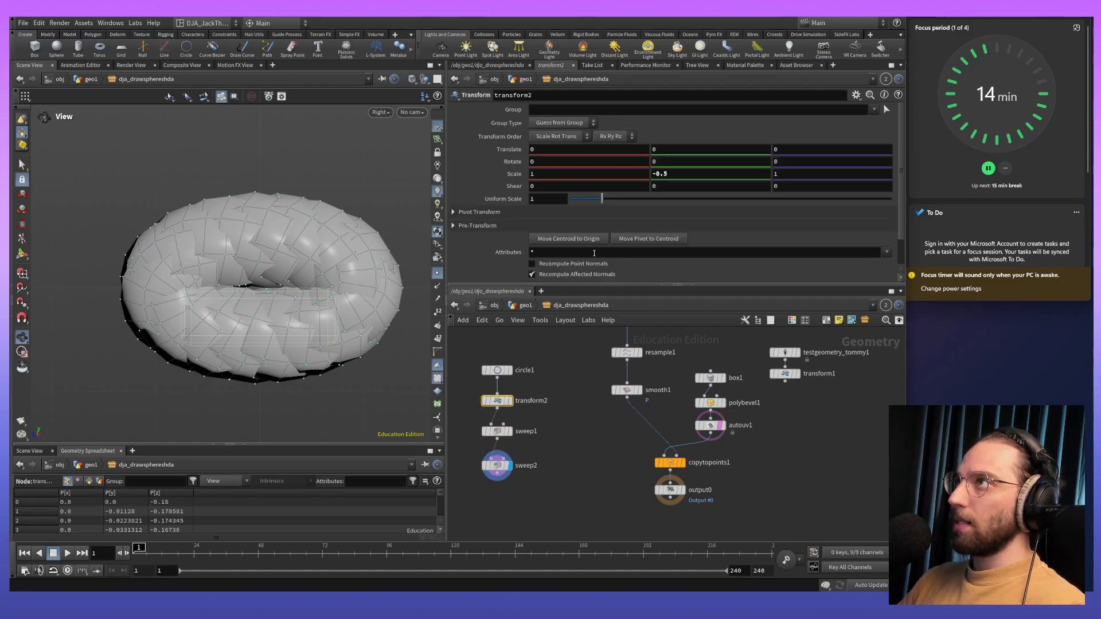
{"action": "scroll", "coordinate": [590, 217], "scroll_direction": "down", "scroll_amount": 1}
{"action": "scroll", "coordinate": [589, 217], "scroll_direction": "up", "scroll_amount": 1}
{"action": "scroll", "coordinate": [589, 217], "scroll_direction": "down", "scroll_amount": 1}
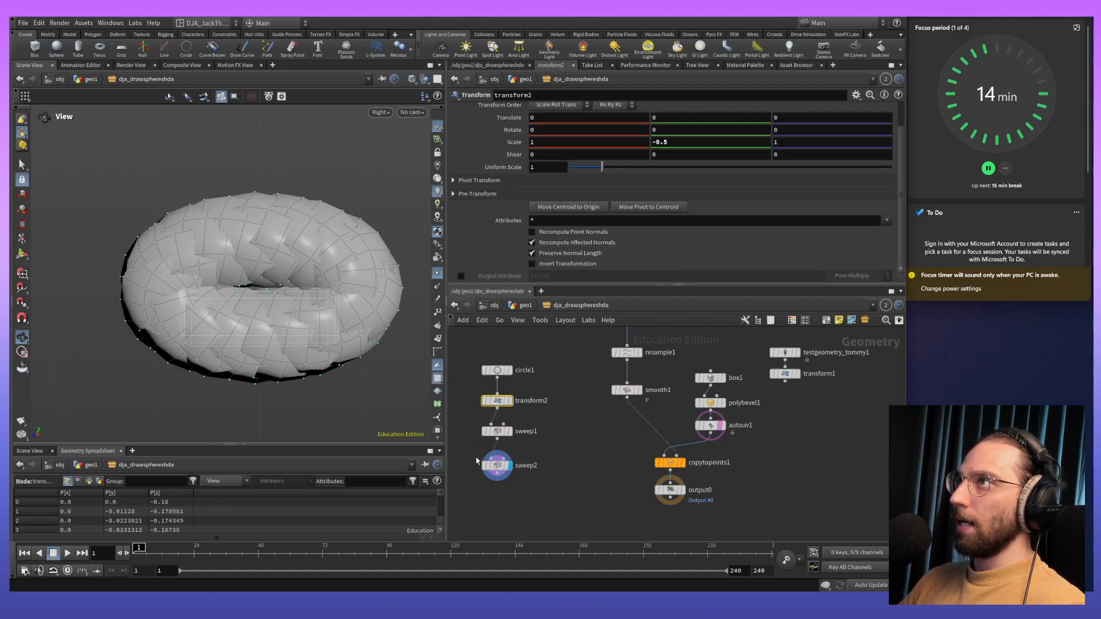
{"action": "scroll", "coordinate": [612, 208], "scroll_direction": "up", "scroll_amount": 2}
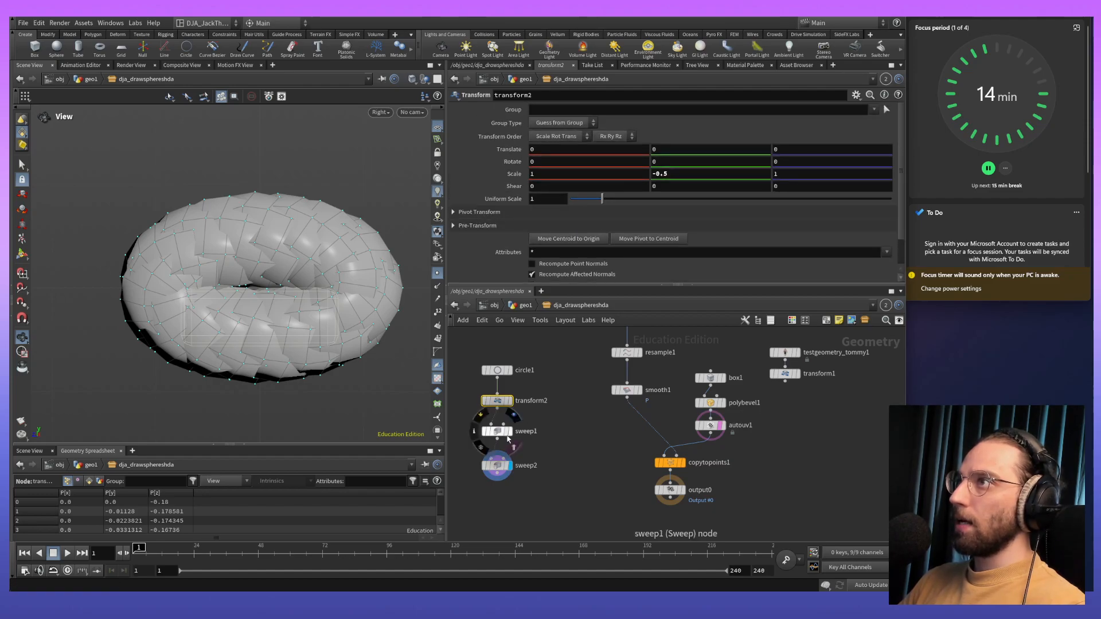
- Thin the rope through both sweeps' radii, trying 0.005 on sweep1, and adjust sweep2's radius to about 0.012 for touching strands
{"action": "left_click", "coordinate": [497, 465]}
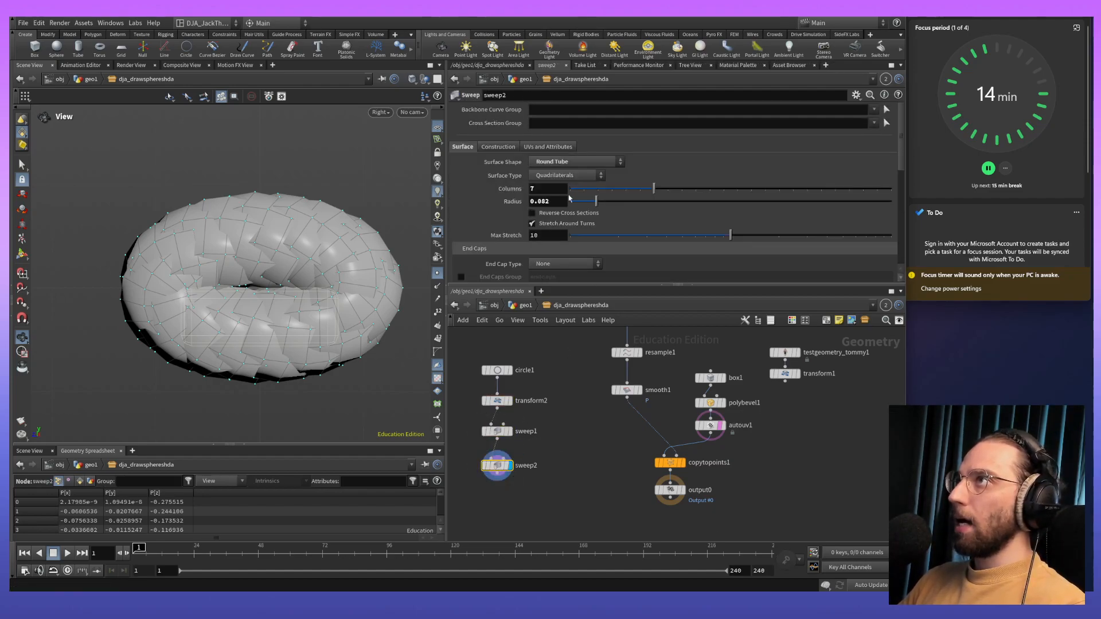
{"action": "left_click_drag", "start_coordinate": [597, 201], "coordinate": [572, 206]}
{"action": "left_click", "coordinate": [498, 429]}
{"action": "left_click_drag", "start_coordinate": [573, 205], "coordinate": [571, 205]}
{"action": "scroll", "coordinate": [370, 330], "scroll_direction": "up", "scroll_amount": 5}
{"action": "scroll", "coordinate": [319, 304], "scroll_direction": "up", "scroll_amount": 1}
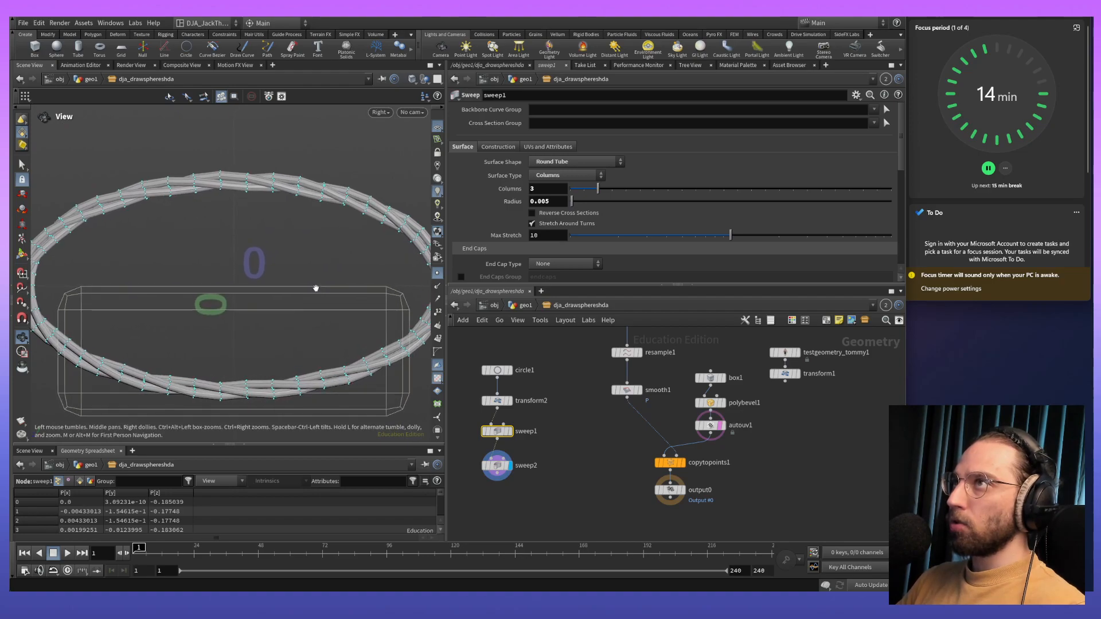
{"action": "middle_click_drag", "start_coordinate": [318, 299], "coordinate": [319, 273]}
{"action": "scroll", "coordinate": [319, 272], "scroll_direction": "down", "scroll_amount": 1}
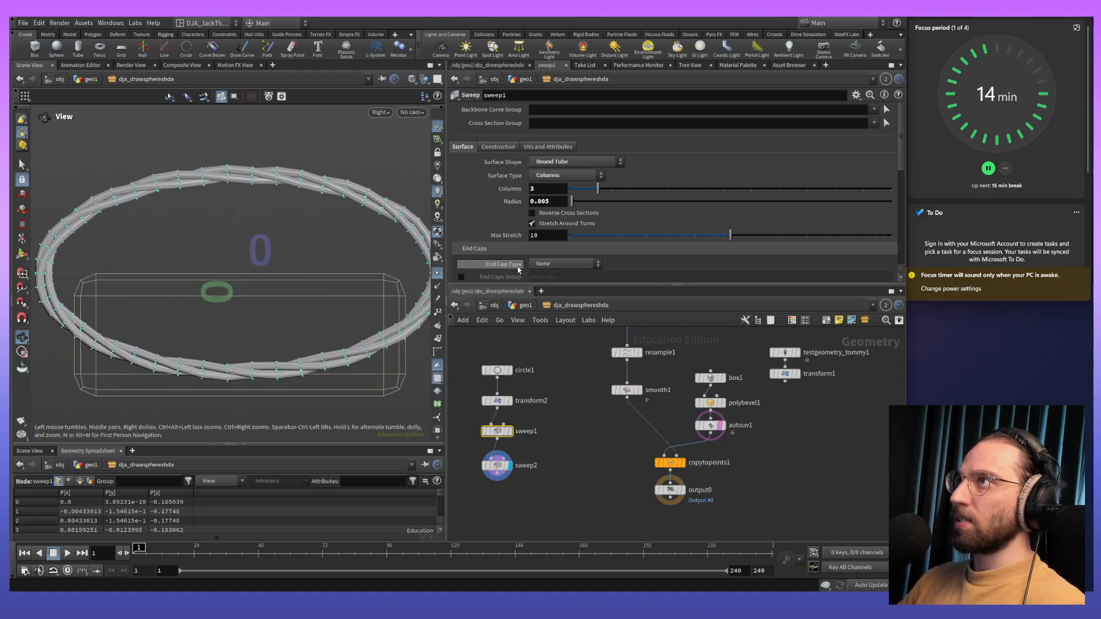
{"action": "left_click_drag", "start_coordinate": [572, 202], "coordinate": [573, 205]}
{"action": "left_click", "coordinate": [497, 465]}
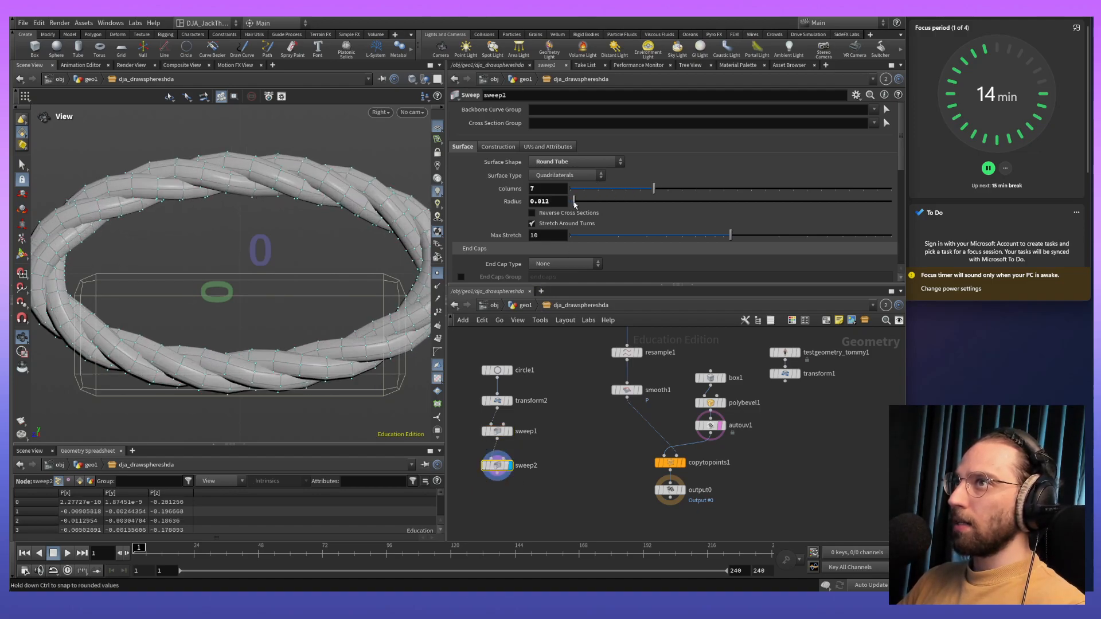
- Try other Full Twists values on sweep2 and sweep1, restoring them to 0 and 5
{"action": "scroll", "coordinate": [648, 224], "scroll_direction": "down", "scroll_amount": 10}
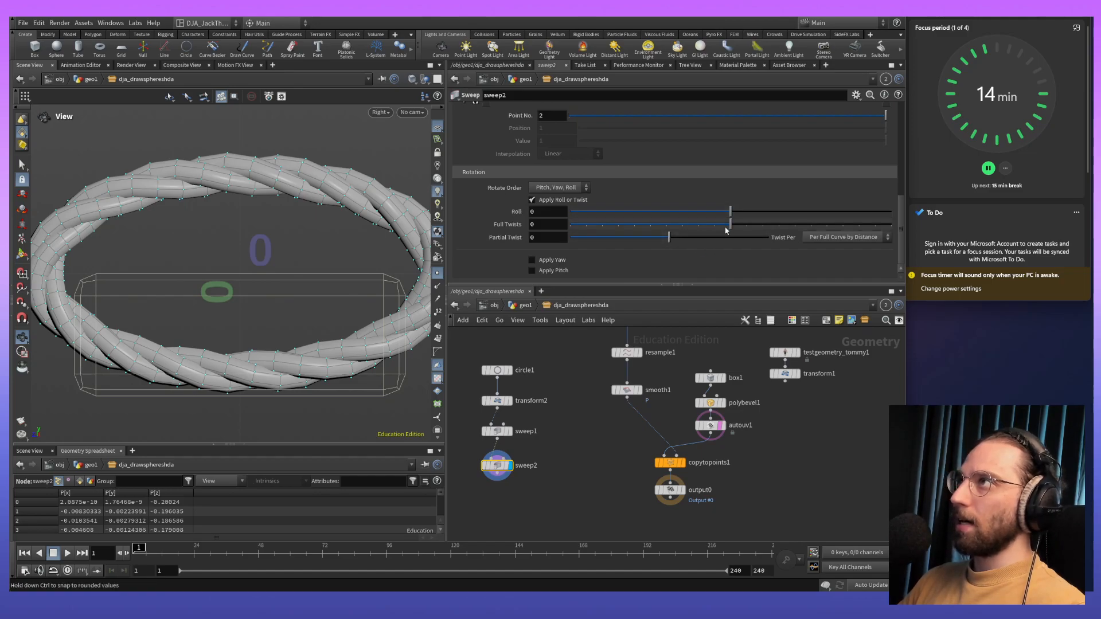
{"action": "mouse_move", "coordinate": [734, 226]}
{"action": "left_mouse_down"}
{"action": "mouse_move", "coordinate": [758, 225]}
{"action": "mouse_move", "coordinate": [737, 225]}
{"action": "left_mouse_up"}
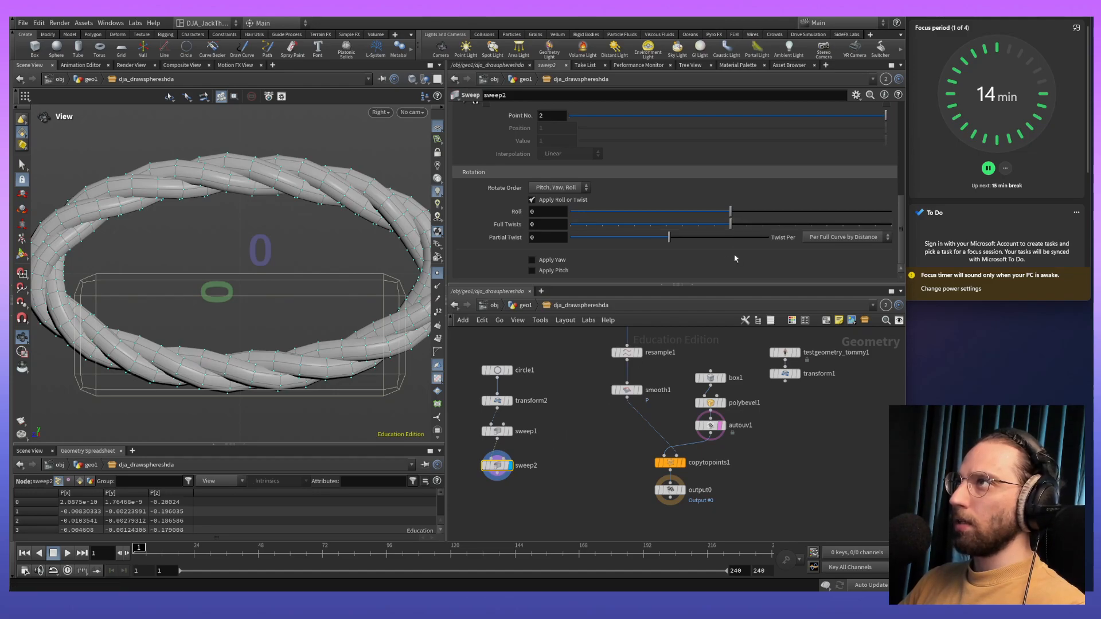
{"action": "left_click", "coordinate": [497, 431]}
{"action": "mouse_move", "coordinate": [817, 224]}
{"action": "left_mouse_down"}
{"action": "mouse_move", "coordinate": [794, 225]}
{"action": "mouse_move", "coordinate": [825, 227]}
{"action": "mouse_move", "coordinate": [812, 229]}
{"action": "left_mouse_up"}
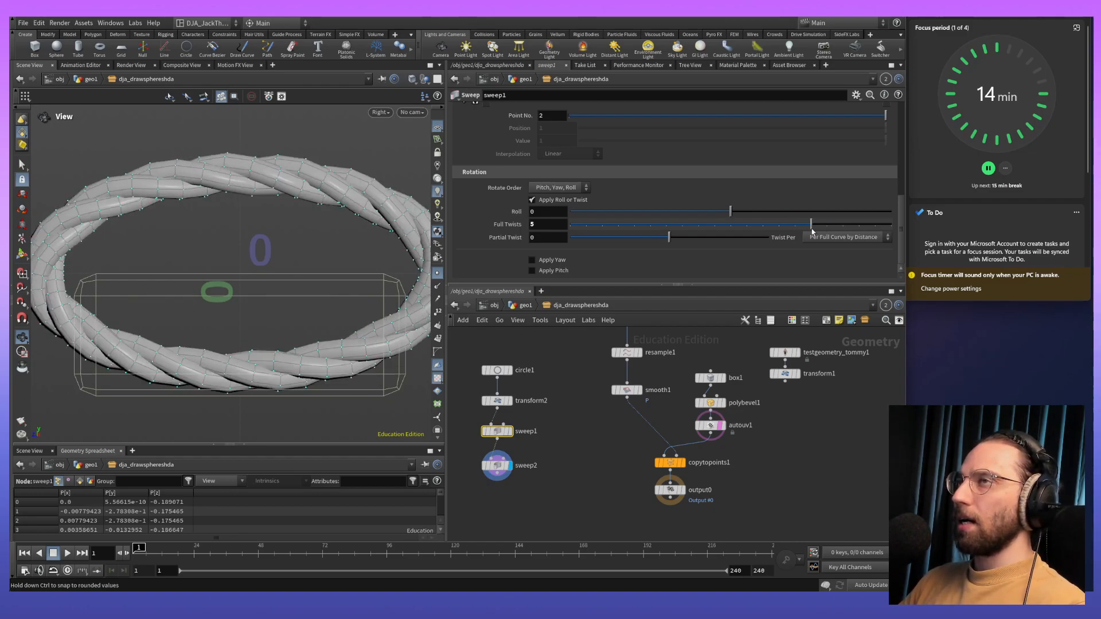
- Set box1's Y center to 0 so the plank is centered vertically inside the rope loop
{"action": "middle_click_drag", "start_coordinate": [560, 488], "coordinate": [547, 447]}
{"action": "left_click", "coordinate": [671, 357]}
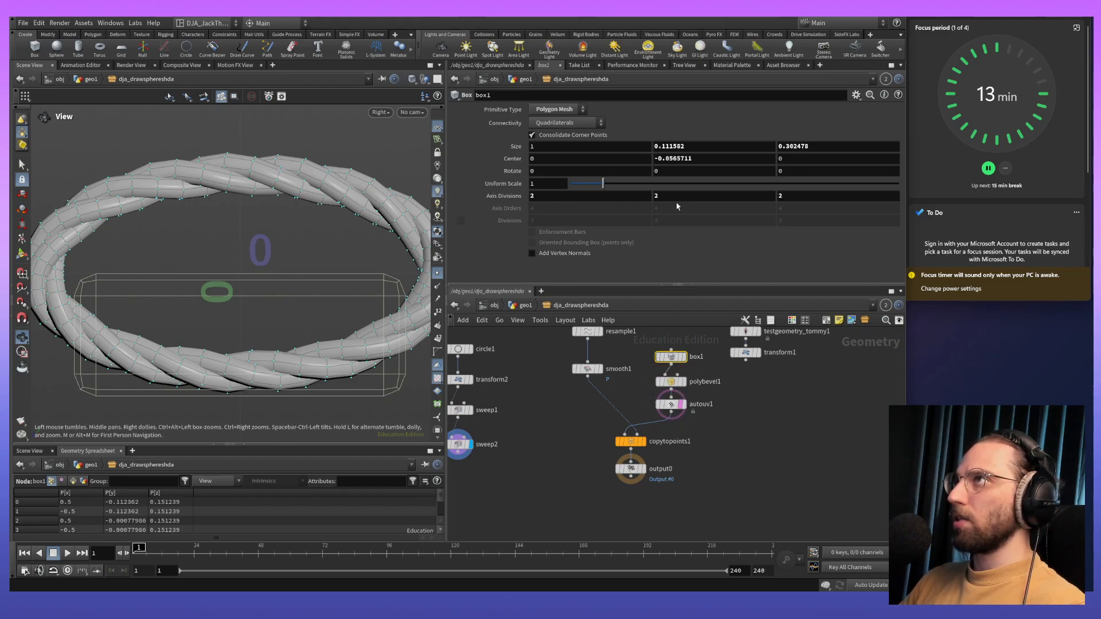
{"action": "left_click", "coordinate": [703, 146]}
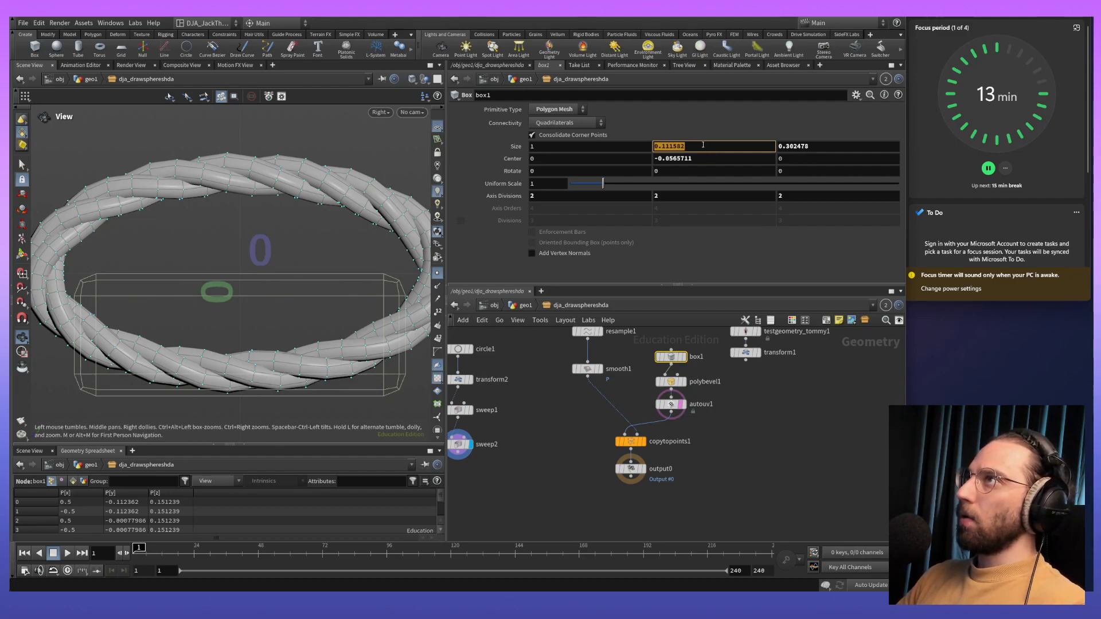
{"action": "left_click", "coordinate": [634, 160]}
{"action": "left_click", "coordinate": [701, 155]}
{"action": "double_click", "coordinate": [710, 159]}
{"action": "type", "text": "0"}
{"action": "key", "text": "Return"}
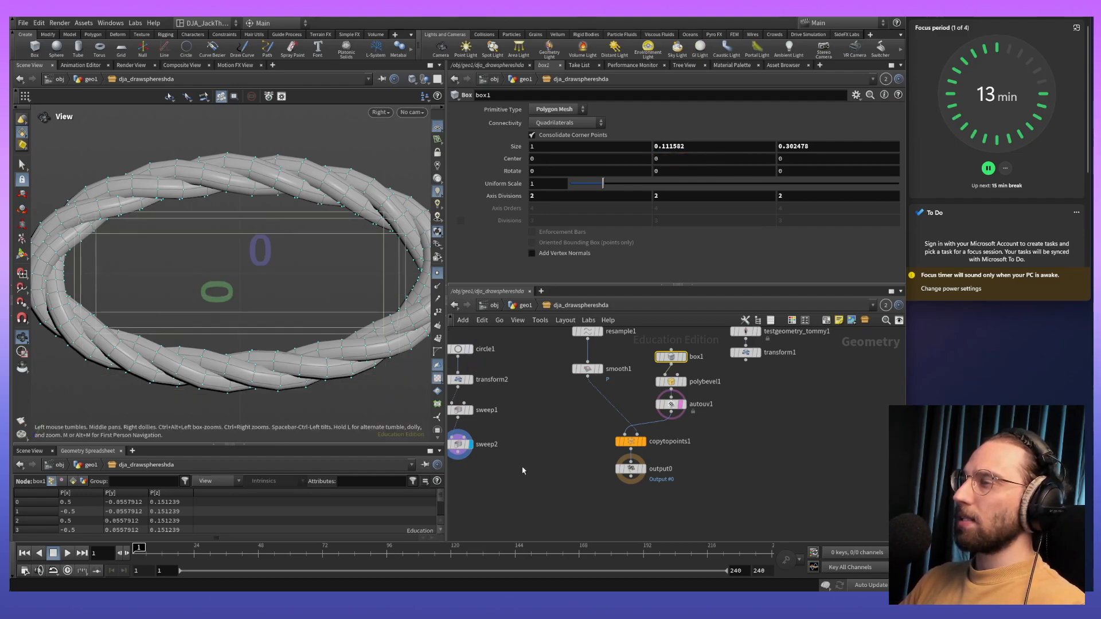
{"action": "middle_click_drag", "start_coordinate": [523, 471], "coordinate": [571, 485]}
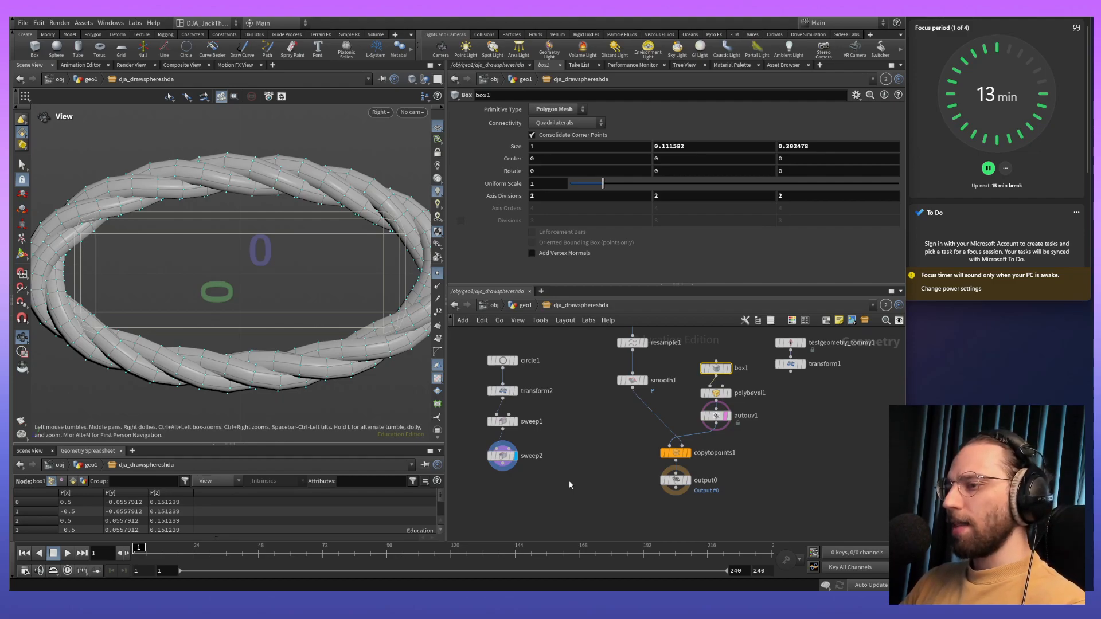
- Set circle1's Uniform Scale to 0.15 to shrink the rope loop
{"action": "left_click", "coordinate": [502, 457]}
{"action": "left_click", "coordinate": [503, 391]}
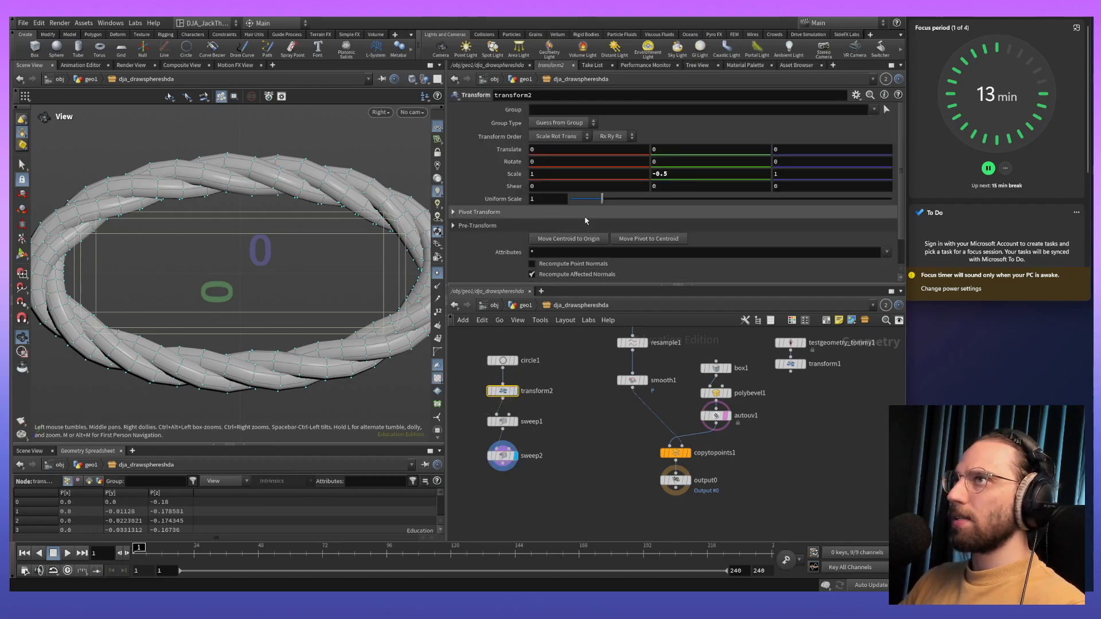
{"action": "left_click", "coordinate": [503, 361]}
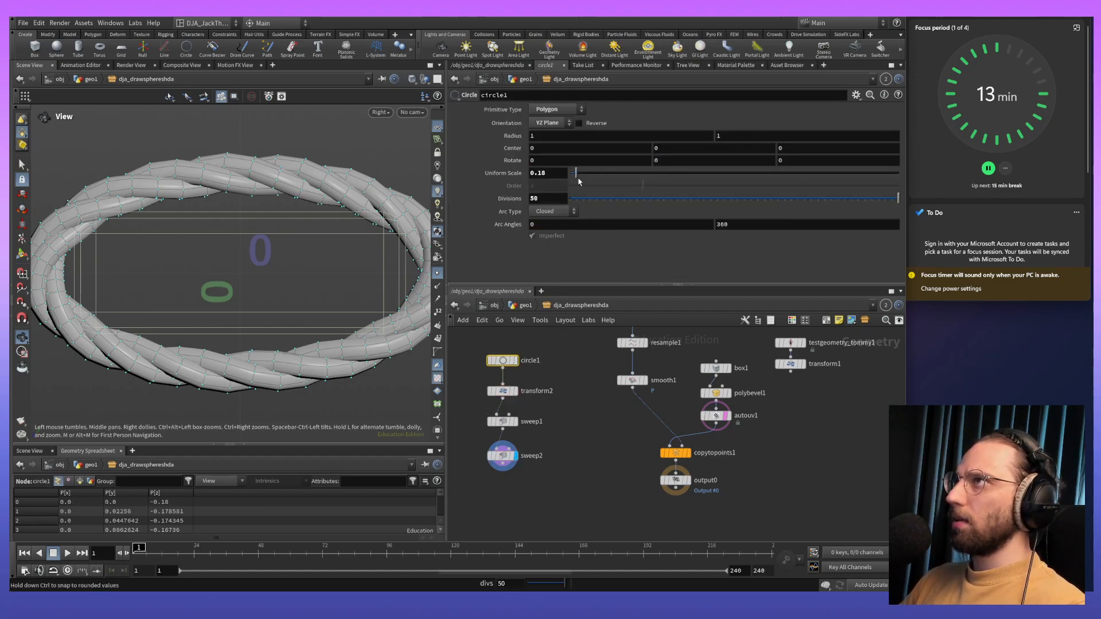
{"action": "left_click_drag", "start_coordinate": [582, 175], "coordinate": [576, 174]}
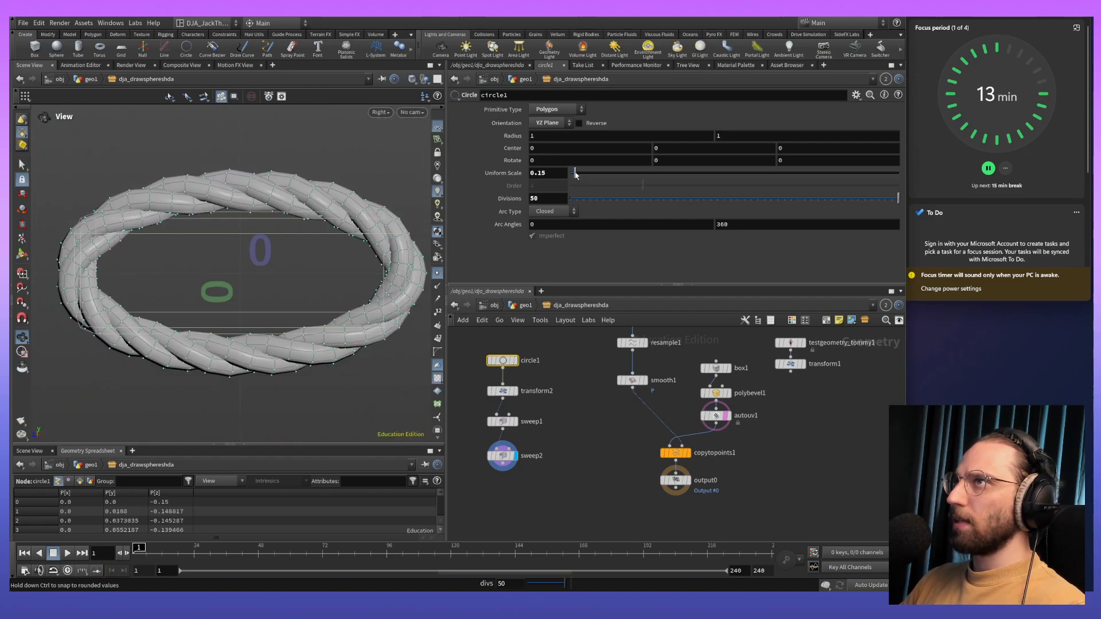
- Set transform2's Z scale to 1.11, keeping its Y scale at -0.5, to widen the loop around the plank
{"action": "left_click", "coordinate": [502, 391]}
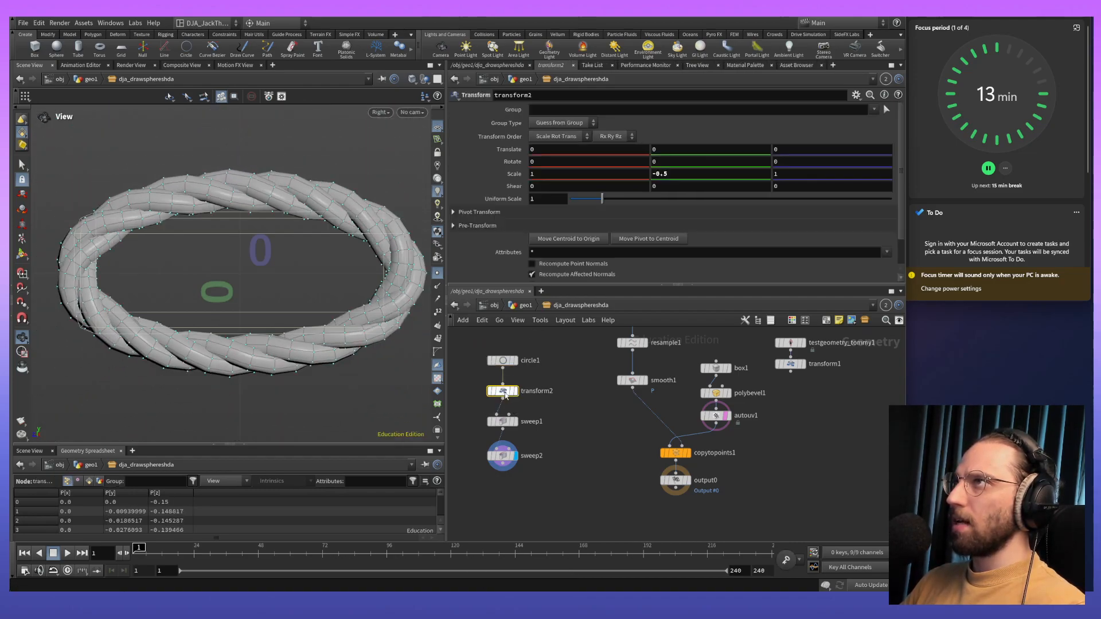
{"action": "middle_click_drag", "start_coordinate": [688, 172], "coordinate": [689, 182]}
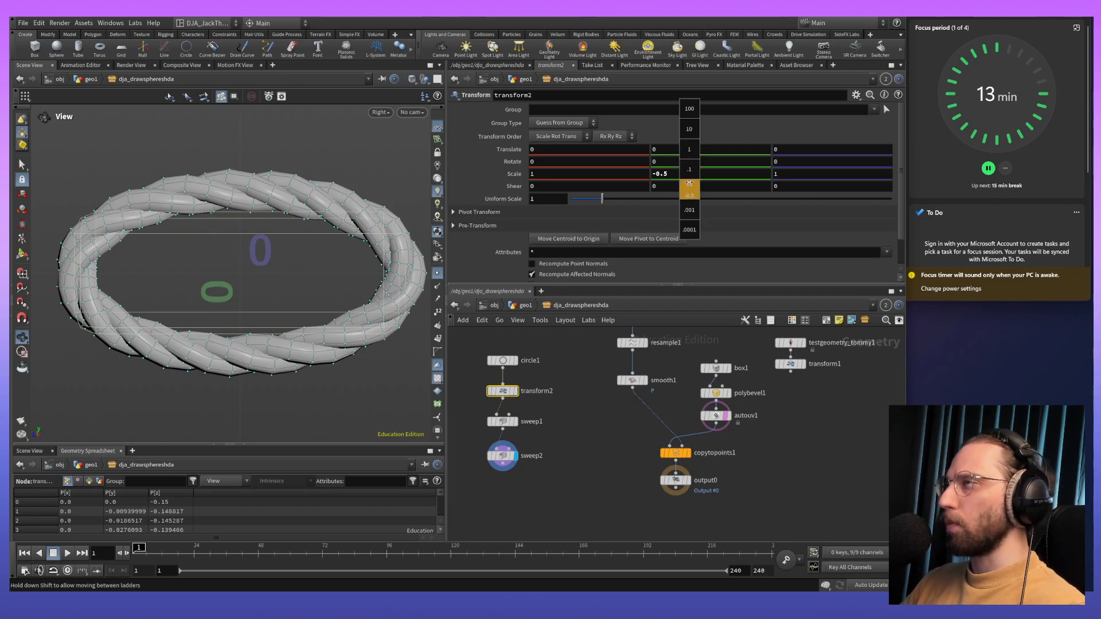
{"action": "mouse_move", "coordinate": [695, 183]}
{"action": "middle_mouse_down"}
{"action": "mouse_move", "coordinate": [656, 187]}
{"action": "mouse_move", "coordinate": [687, 184]}
{"action": "middle_mouse_up"}
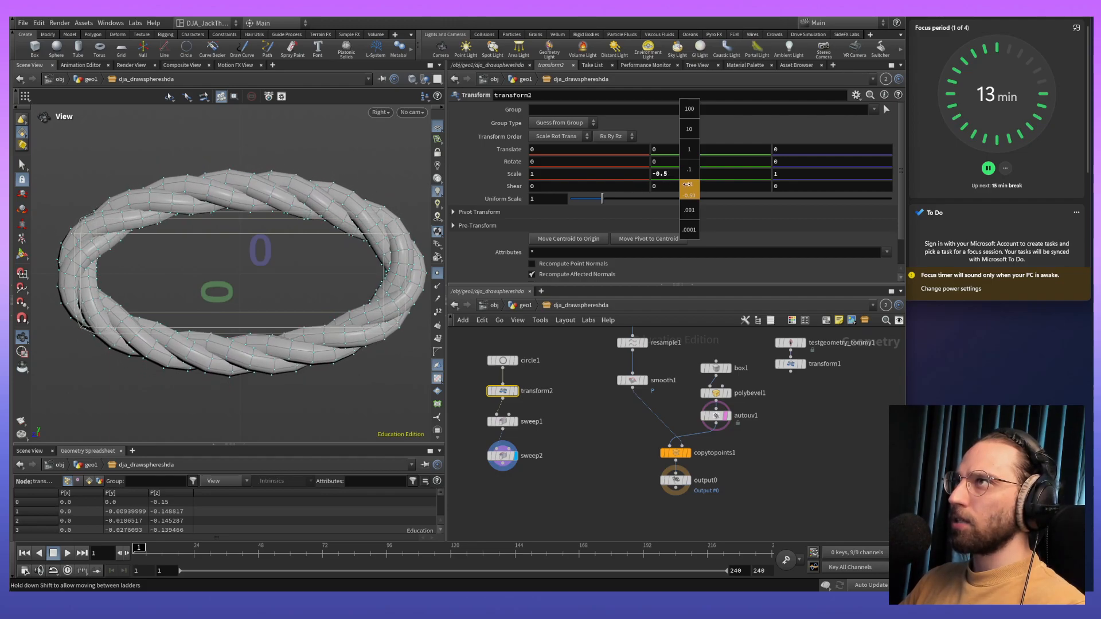
{"action": "middle_click_drag", "start_coordinate": [602, 173], "coordinate": [602, 179]}
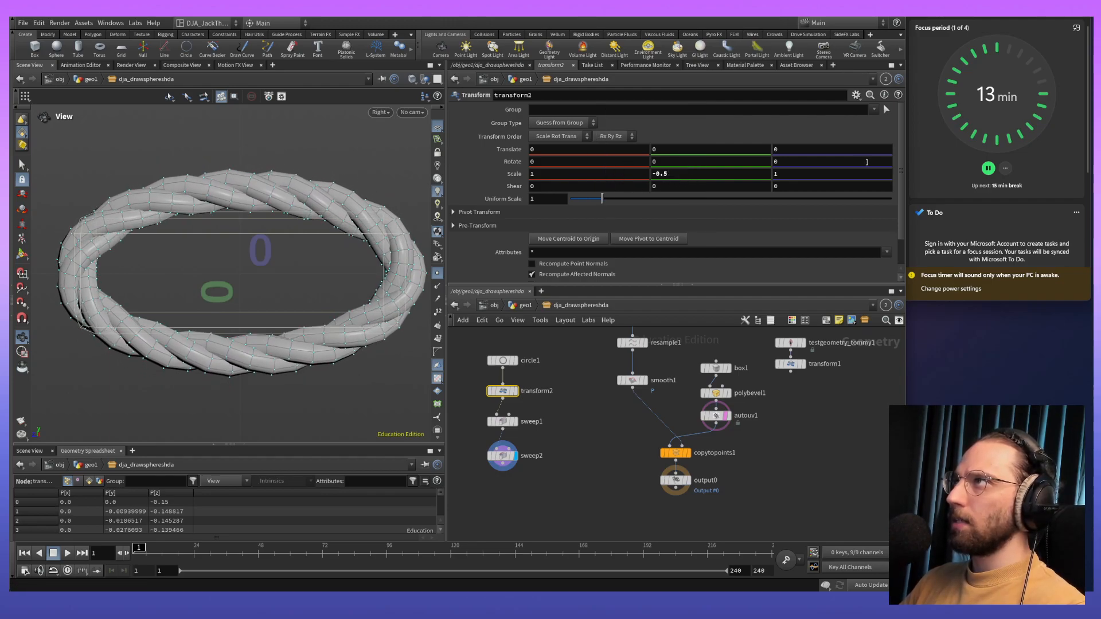
{"action": "middle_click_drag", "start_coordinate": [801, 174], "coordinate": [800, 174]}
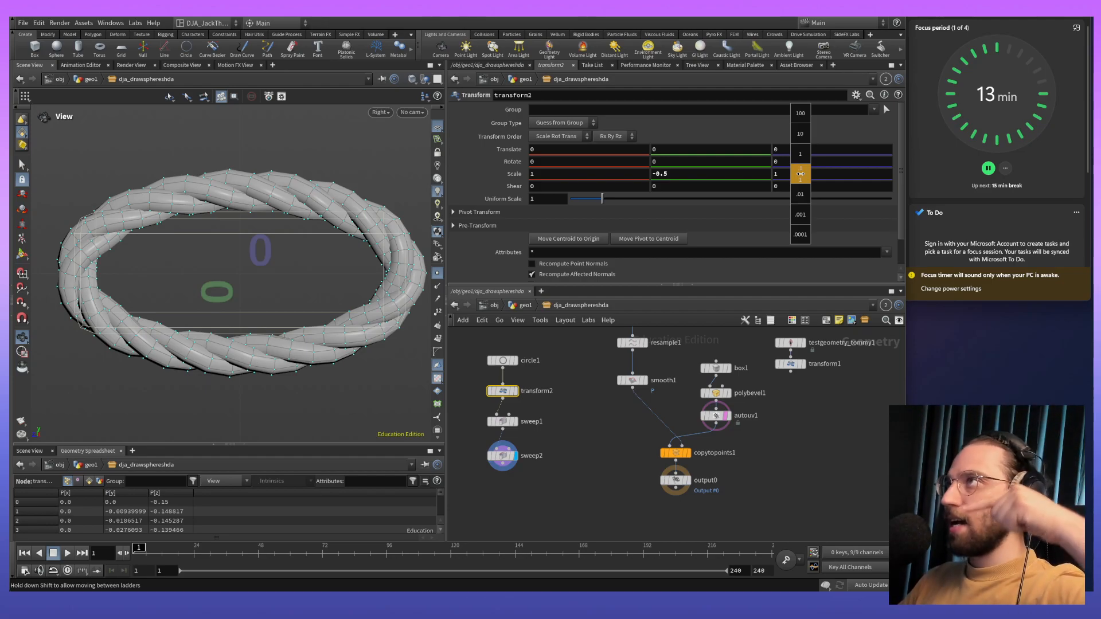
{"action": "mouse_move", "coordinate": [800, 174]}
{"action": "middle_mouse_down"}
{"action": "mouse_move", "coordinate": [800, 188]}
{"action": "mouse_move", "coordinate": [867, 184]}
{"action": "mouse_move", "coordinate": [801, 177]}
{"action": "middle_mouse_up"}
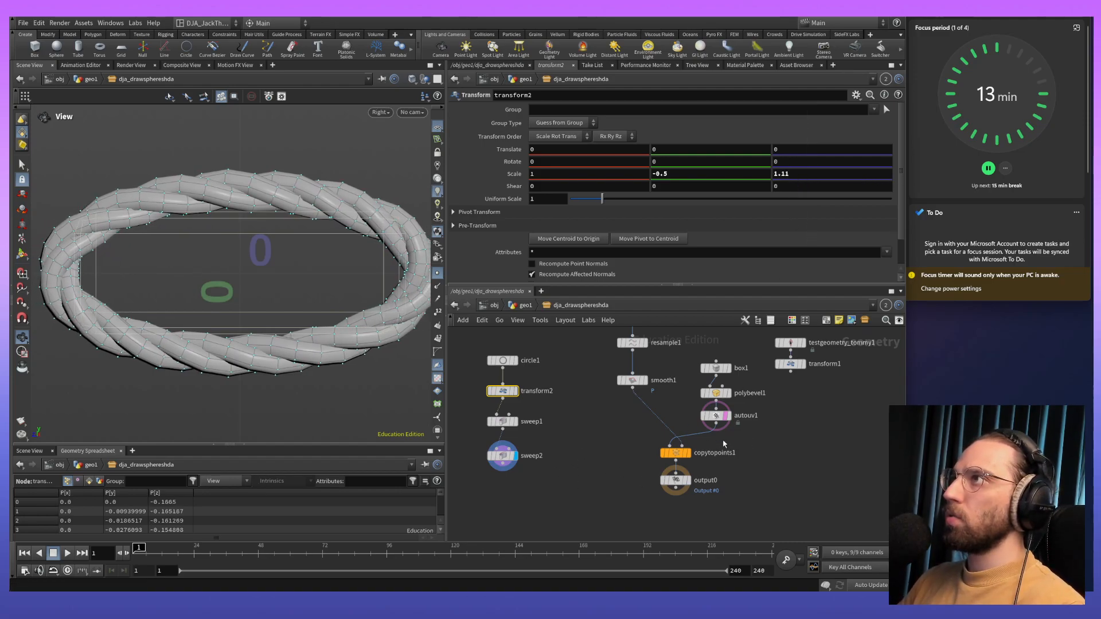
- Rearrange the network so box1, polybevel1 and autouv1 sit between the rope's sweep chain and copytopoints1
{"action": "middle_click_drag", "start_coordinate": [666, 394], "coordinate": [707, 469]}
{"action": "left_click_drag", "start_coordinate": [707, 479], "coordinate": [678, 350]}
{"action": "middle_click", "coordinate": [678, 423]}
{"action": "middle_click_drag", "start_coordinate": [630, 376], "coordinate": [618, 458]}
{"action": "scroll", "coordinate": [652, 414], "scroll_direction": "down", "scroll_amount": 5}
{"action": "left_click_drag", "start_coordinate": [660, 421], "coordinate": [653, 359]}
{"action": "middle_click_drag", "start_coordinate": [684, 486], "coordinate": [661, 378]}
{"action": "scroll", "coordinate": [659, 372], "scroll_direction": "up", "scroll_amount": 8}
{"action": "left_click_drag", "start_coordinate": [666, 333], "coordinate": [757, 487]}
{"action": "left_click_drag", "start_coordinate": [729, 460], "coordinate": [591, 466]}
{"action": "middle_click_drag", "start_coordinate": [590, 466], "coordinate": [763, 410]}
{"action": "left_click_drag", "start_coordinate": [699, 429], "coordinate": [699, 464]}
{"action": "middle_click_drag", "start_coordinate": [650, 533], "coordinate": [658, 448]}
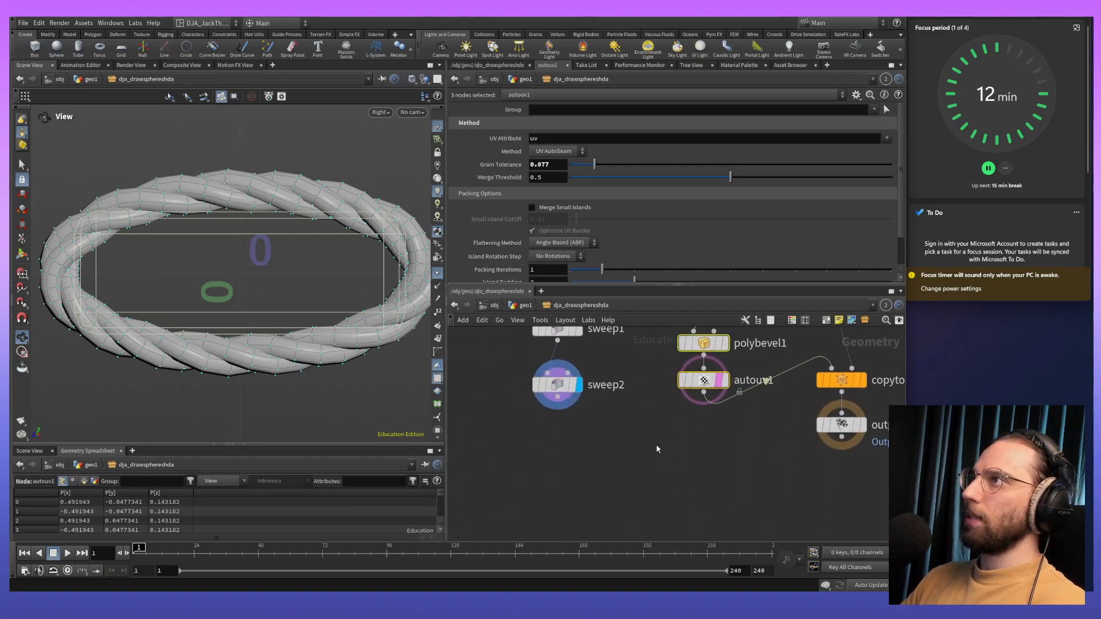
- Add a Merge node combining sweep2 and autouv1, and display its output
{"action": "key", "text": "Tab"}
{"action": "right_click", "coordinate": [630, 451]}
{"action": "type", "text": "merge"}
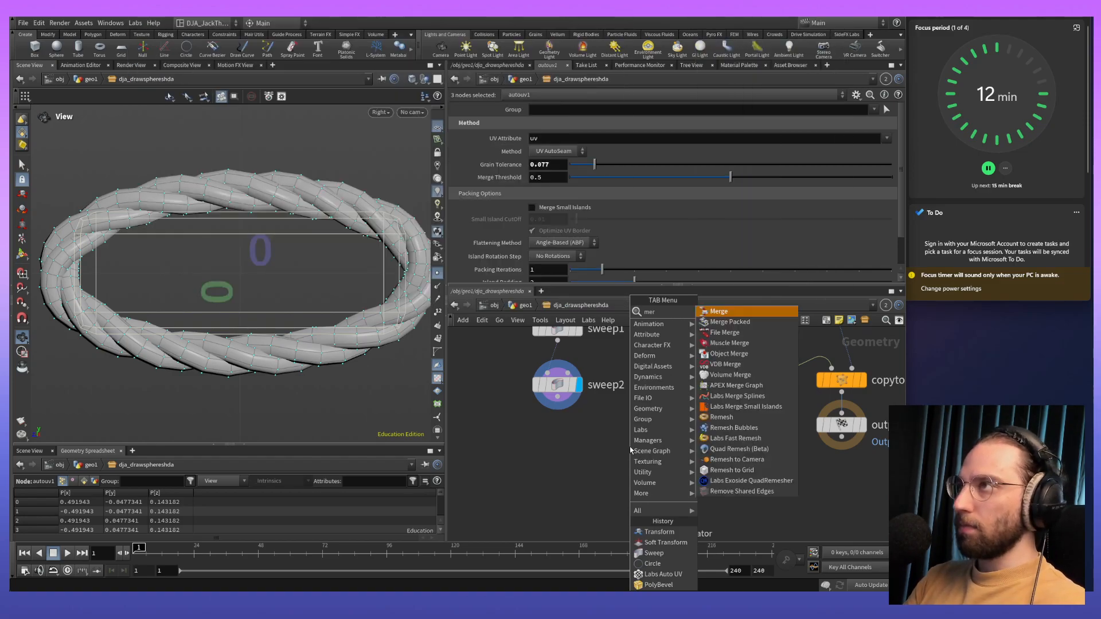
{"action": "key", "text": "Return"}
{"action": "left_click", "coordinate": [629, 446]}
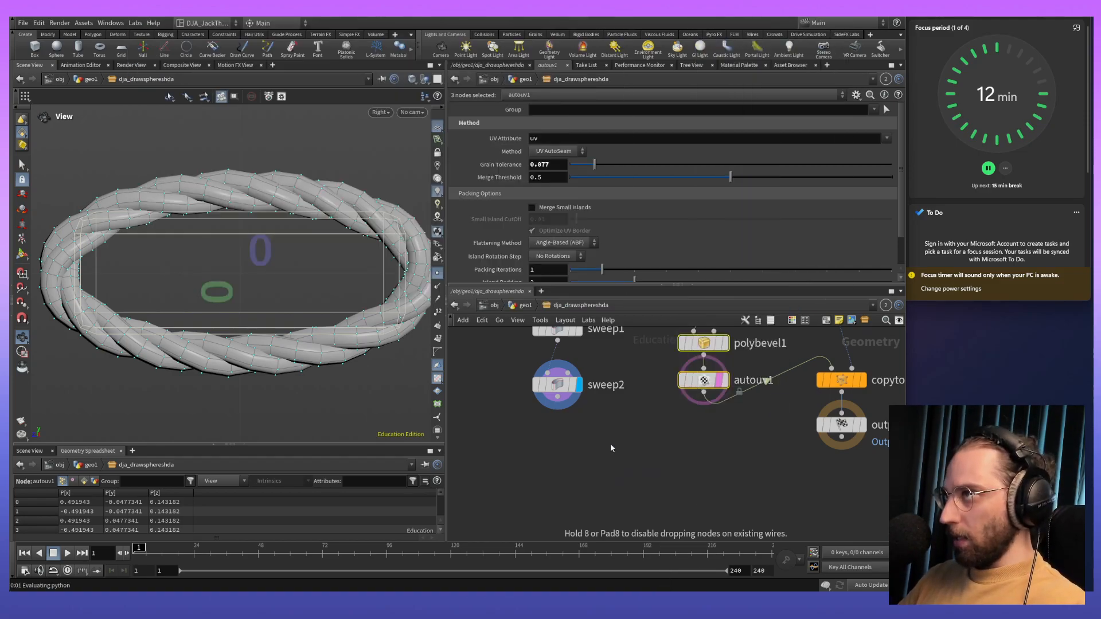
{"action": "left_click_drag", "start_coordinate": [557, 408], "coordinate": [631, 455]}
{"action": "left_click_drag", "start_coordinate": [702, 393], "coordinate": [631, 456]}
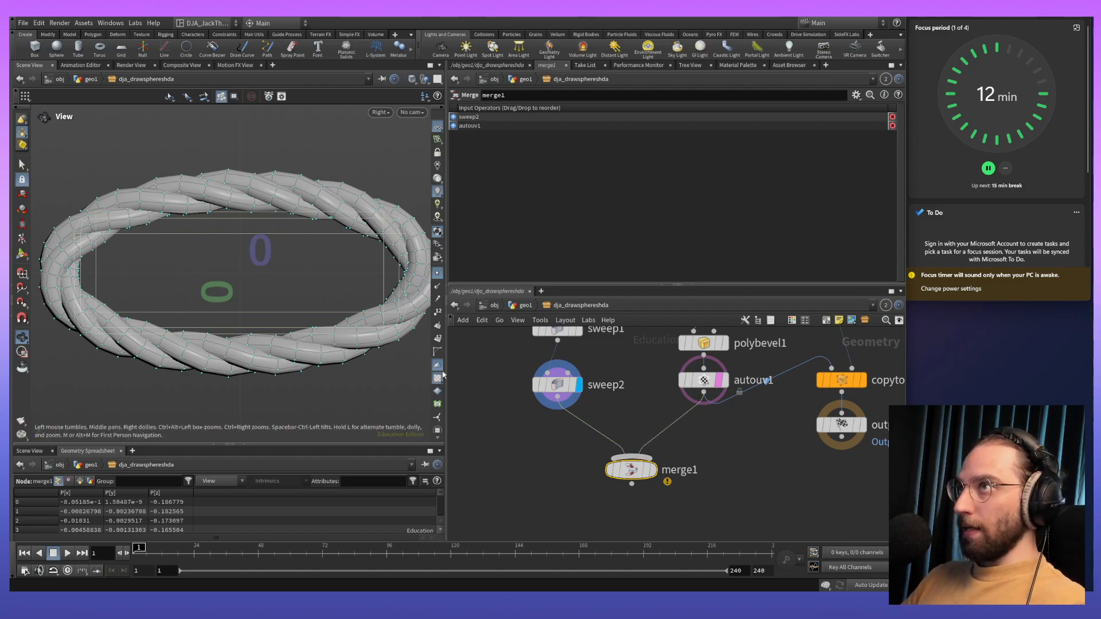
{"action": "left_click", "coordinate": [646, 470]}
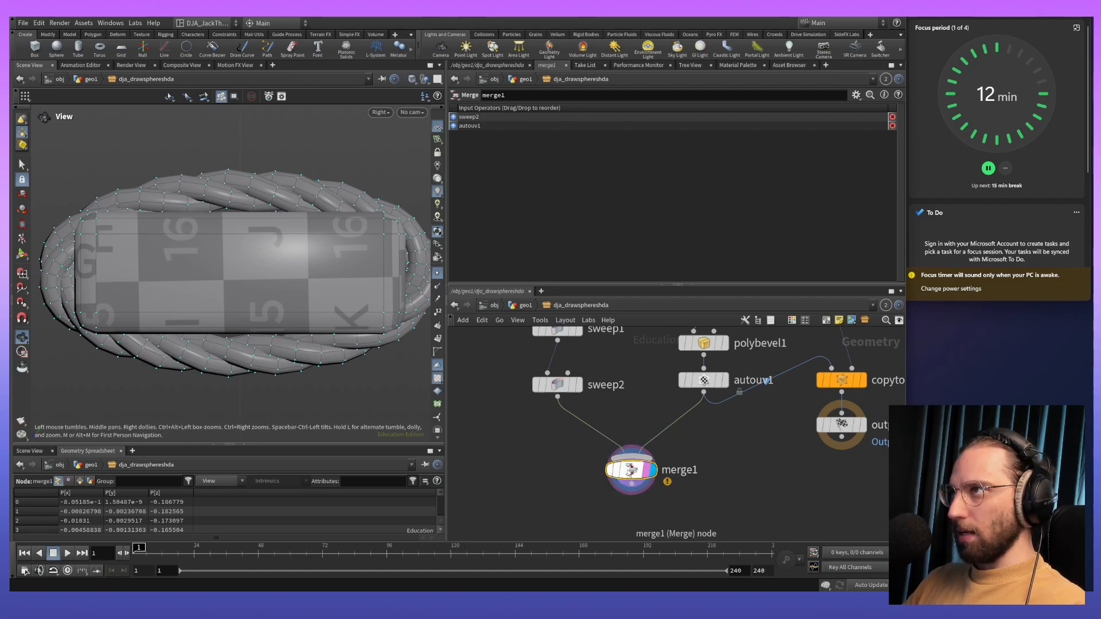
- Check the Merge node's warning, replace its autouv1 input with polybevel1, and set autouv1 aside in the network
{"action": "mouse_move", "coordinate": [629, 471]}
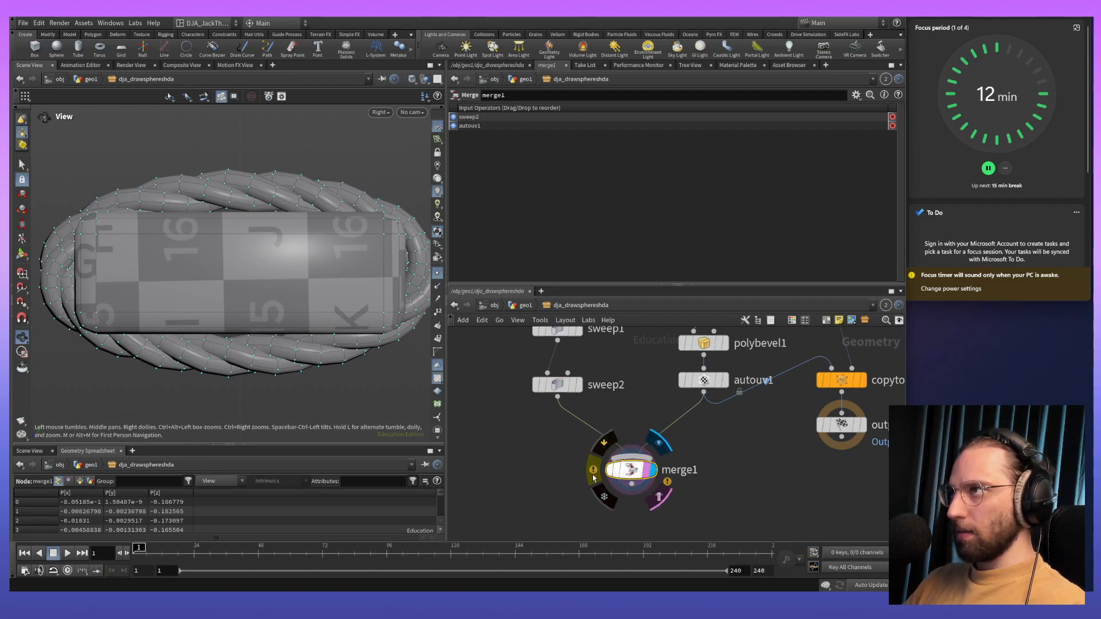
{"action": "left_click", "coordinate": [593, 477]}
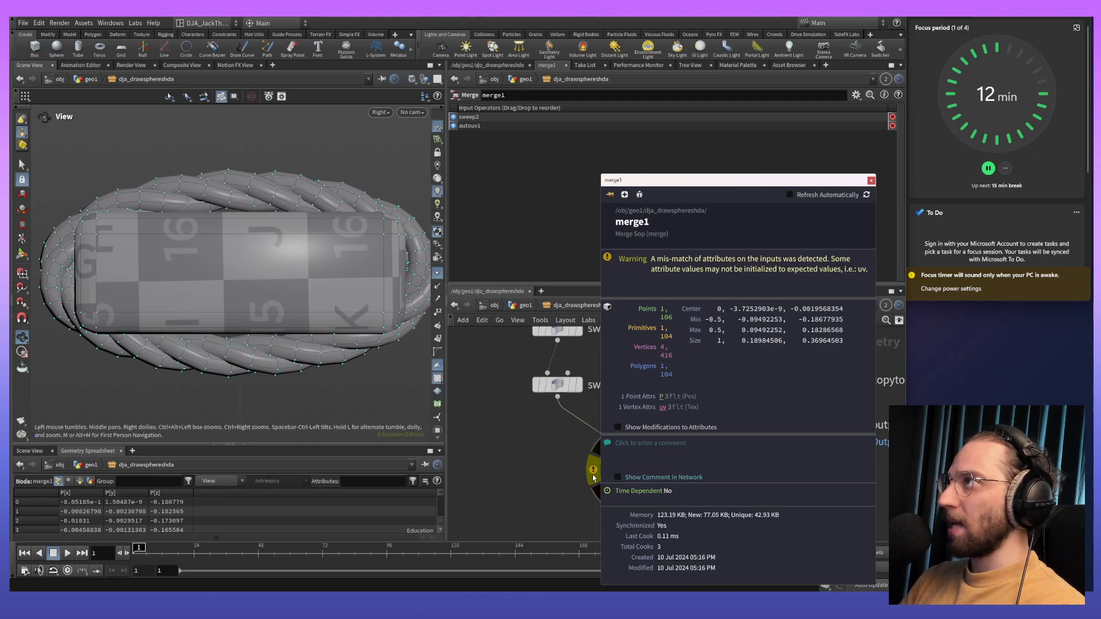
{"action": "left_click", "coordinate": [530, 436]}
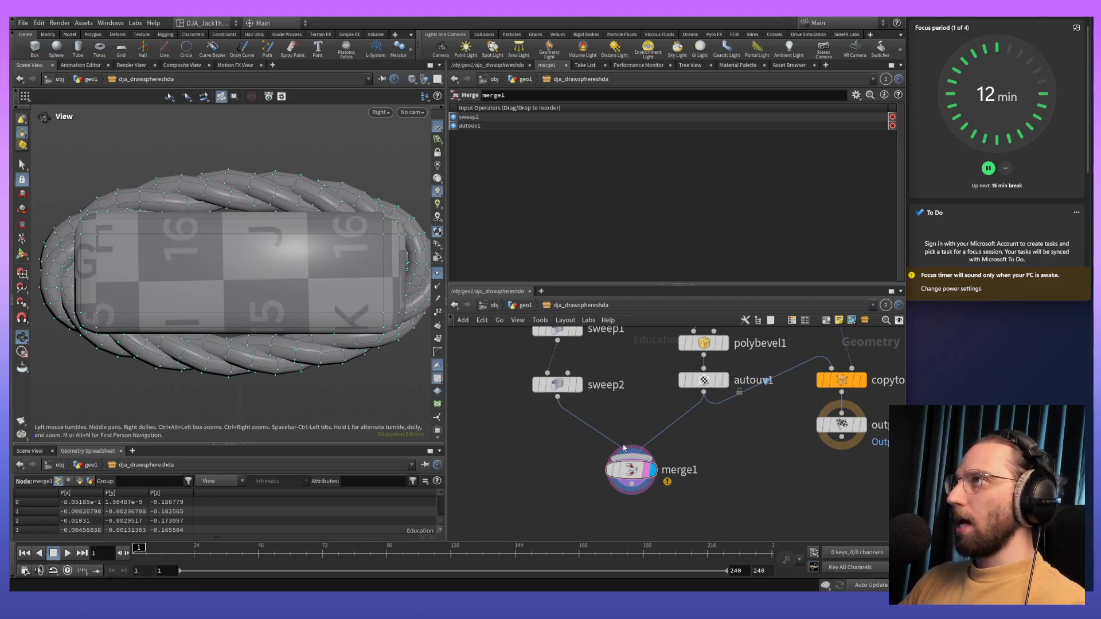
{"action": "middle_click_drag", "start_coordinate": [629, 398], "coordinate": [644, 450]}
{"action": "left_click_drag", "start_coordinate": [652, 512], "coordinate": [718, 405]}
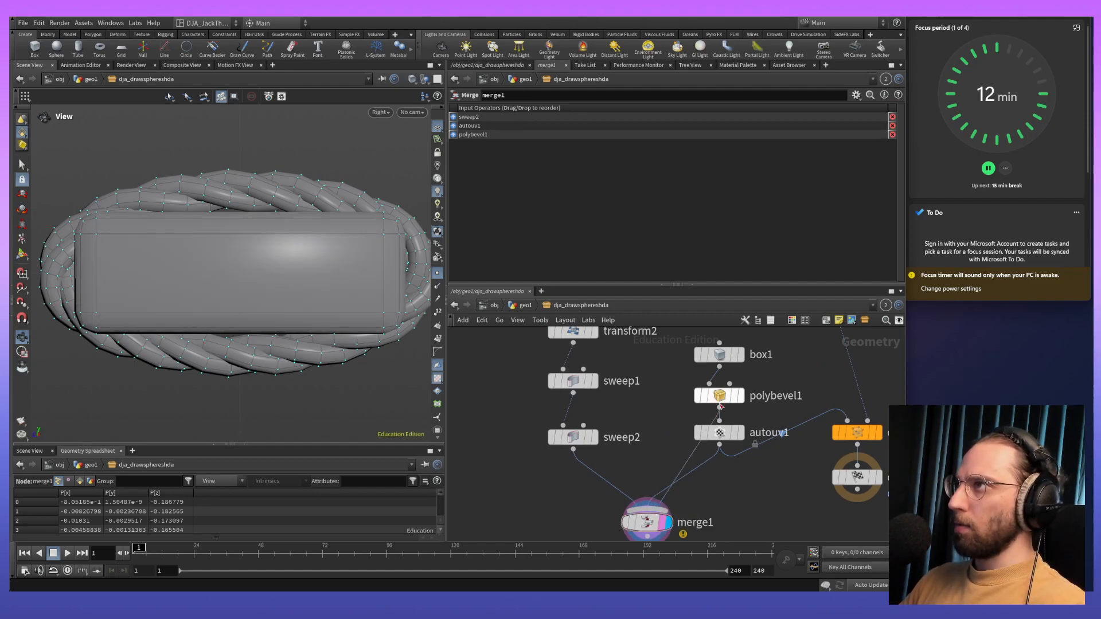
{"action": "left_click", "coordinate": [688, 476]}
{"action": "key", "text": "Delete"}
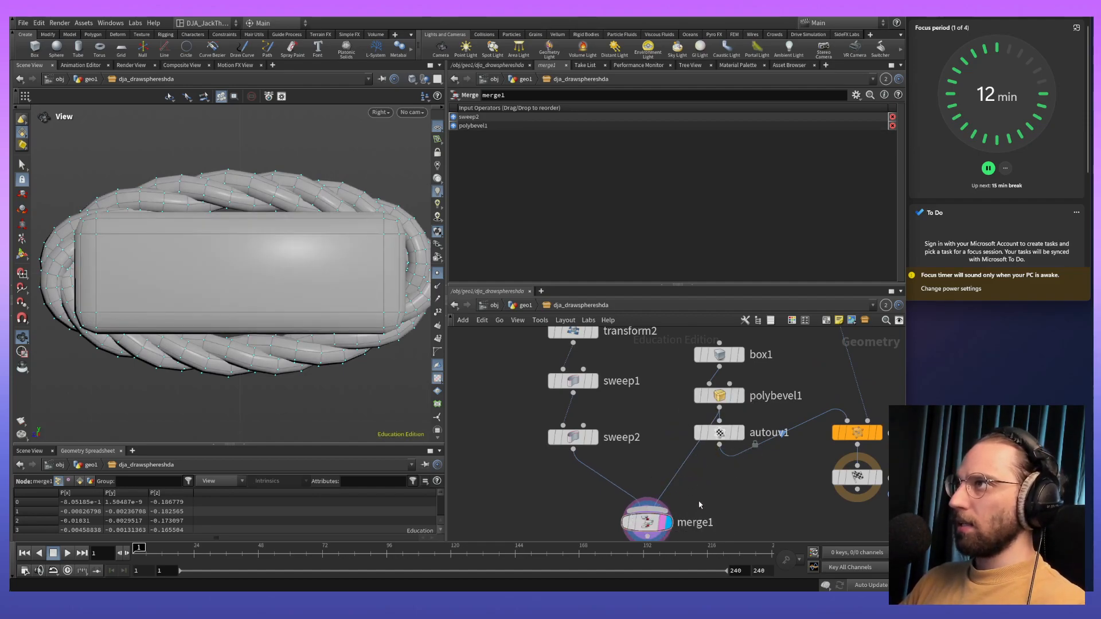
{"action": "left_click_drag", "start_coordinate": [718, 434], "coordinate": [770, 434]}
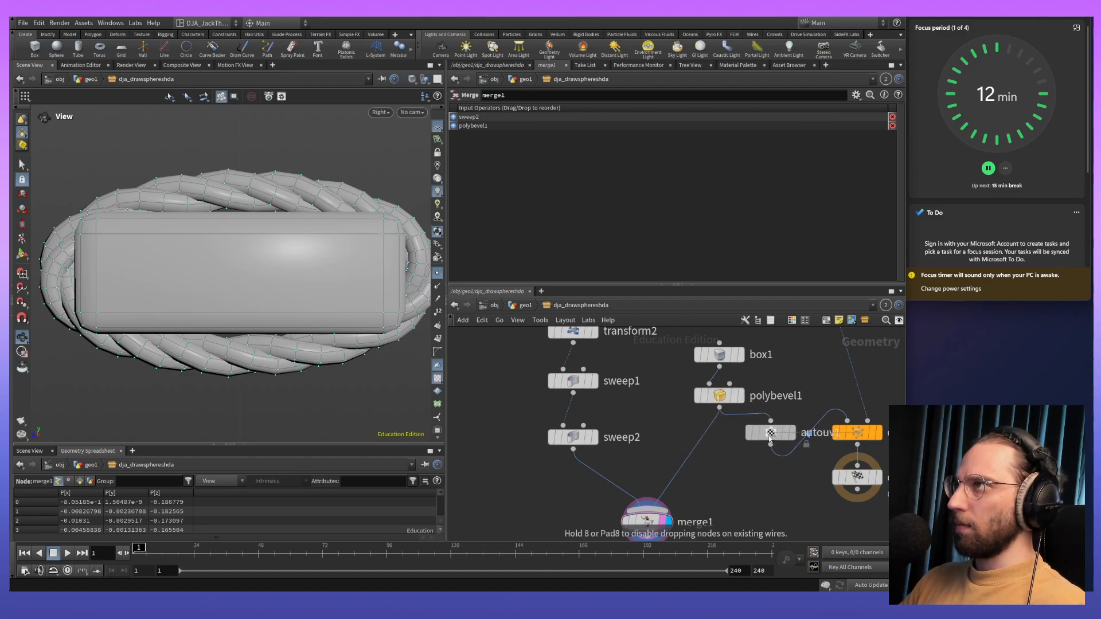
{"action": "scroll", "coordinate": [728, 480], "scroll_direction": "down", "scroll_amount": 4}
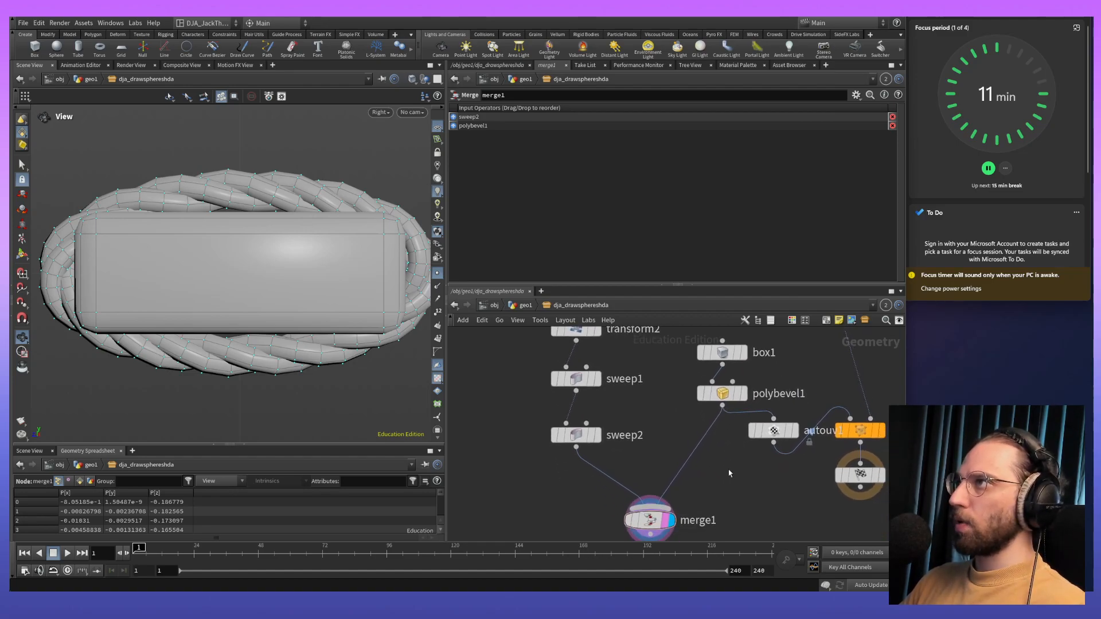
{"action": "left_click_drag", "start_coordinate": [696, 354], "coordinate": [694, 443]}
{"action": "left_click", "coordinate": [724, 500]}
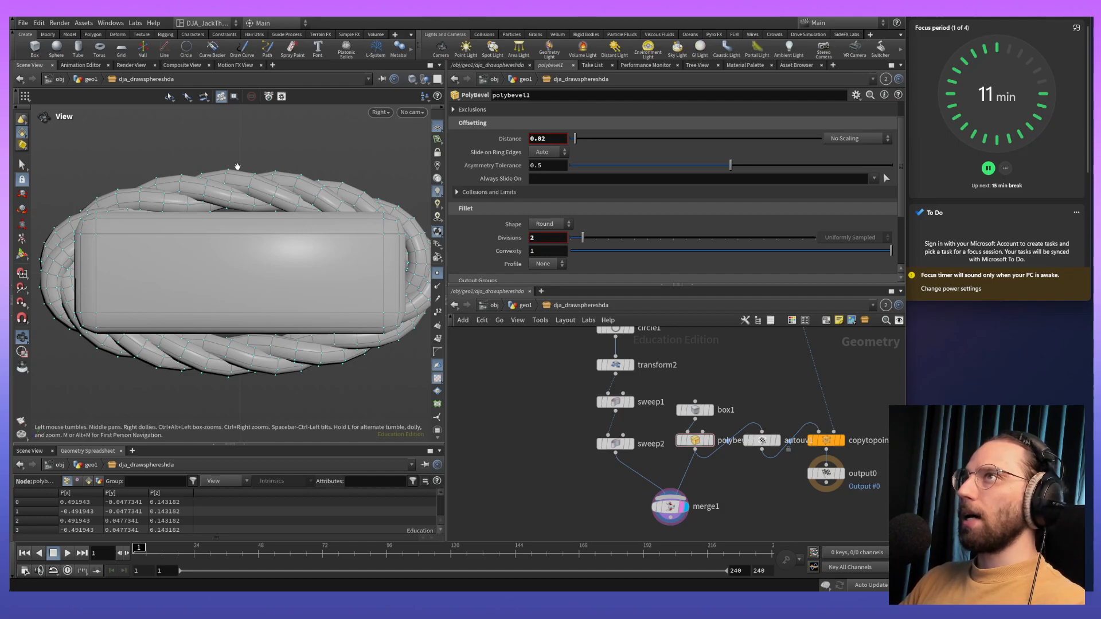
- Examine how the rope loop wraps around the plank in the perspective view
{"action": "key", "text": "space+1"}
{"action": "left_click_drag", "start_coordinate": [254, 313], "coordinate": [312, 256]}
{"action": "middle_click_drag", "start_coordinate": [312, 256], "coordinate": [324, 312]}
{"action": "right_click_drag", "start_coordinate": [262, 278], "coordinate": [238, 150]}
{"action": "middle_click_drag", "start_coordinate": [292, 205], "coordinate": [276, 282]}
{"action": "right_click_drag", "start_coordinate": [276, 282], "coordinate": [255, 119]}
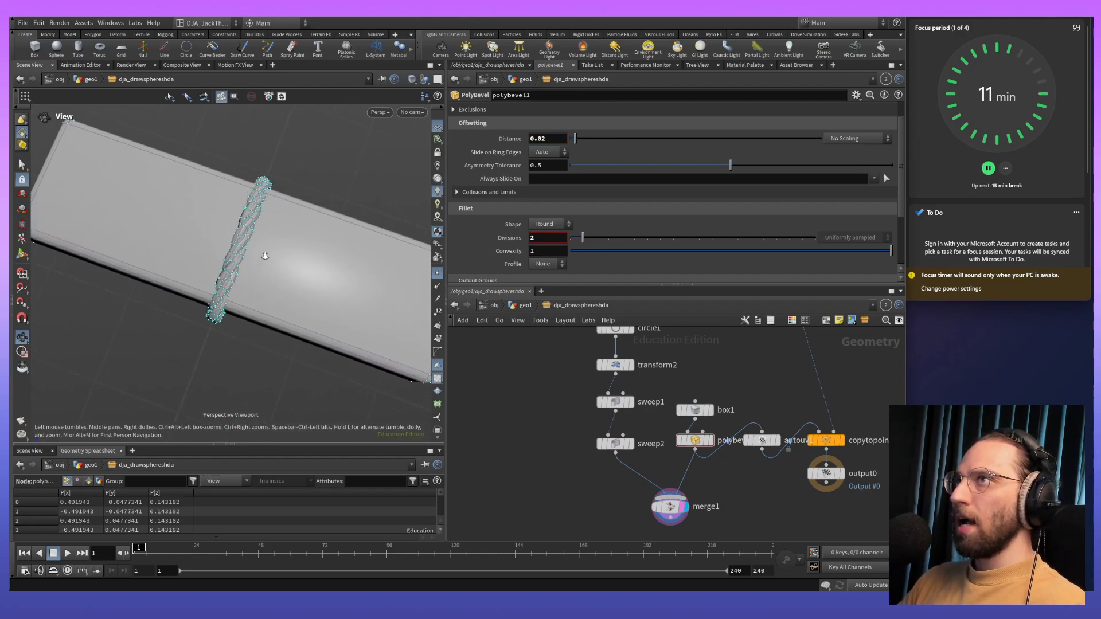
{"action": "right_click_drag", "start_coordinate": [265, 264], "coordinate": [247, 190]}
{"action": "middle_click_drag", "start_coordinate": [225, 230], "coordinate": [329, 265]}
- Try other X, Y and Z scale values on transform2, undoing each change
{"action": "middle_click_drag", "start_coordinate": [719, 362], "coordinate": [747, 431]}
{"action": "left_click", "coordinate": [642, 433]}
{"action": "middle_click_drag", "start_coordinate": [565, 175], "coordinate": [581, 158]}
{"action": "key", "text": "ctrl+z"}
{"action": "middle_click_drag", "start_coordinate": [691, 459], "coordinate": [652, 389]}
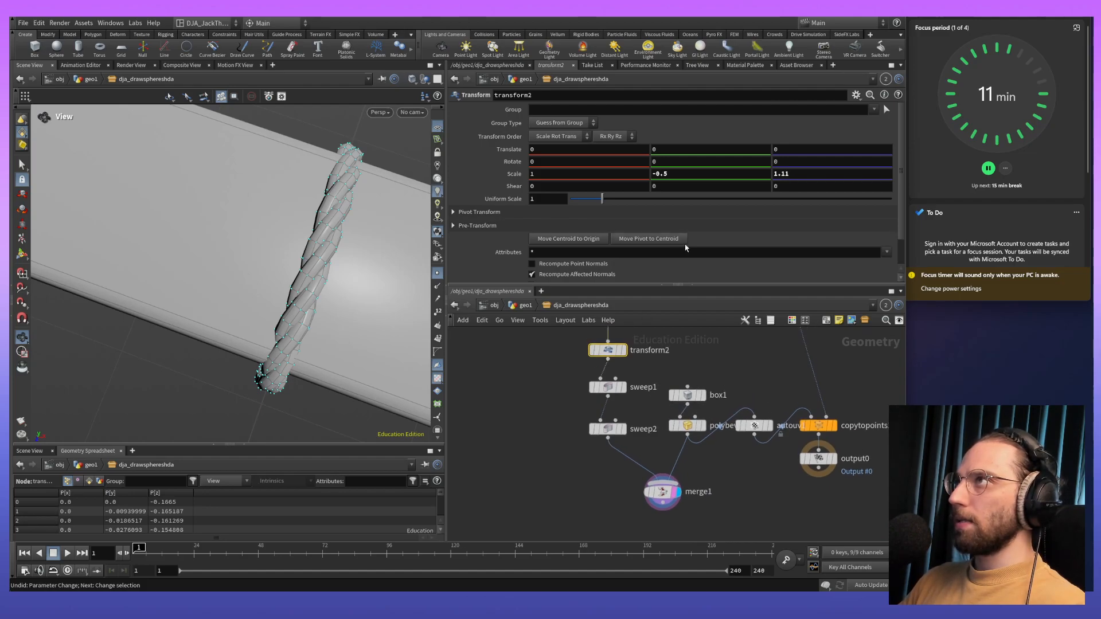
{"action": "middle_click_drag", "start_coordinate": [615, 174], "coordinate": [674, 200]}
{"action": "key", "text": "ctrl+z"}
{"action": "middle_click_drag", "start_coordinate": [797, 175], "coordinate": [865, 171]}
{"action": "key", "text": "ctrl+z"}
{"action": "mouse_move", "coordinate": [670, 176]}
{"action": "middle_mouse_down"}
{"action": "mouse_move", "coordinate": [693, 177]}
{"action": "mouse_move", "coordinate": [679, 177]}
{"action": "middle_mouse_up"}
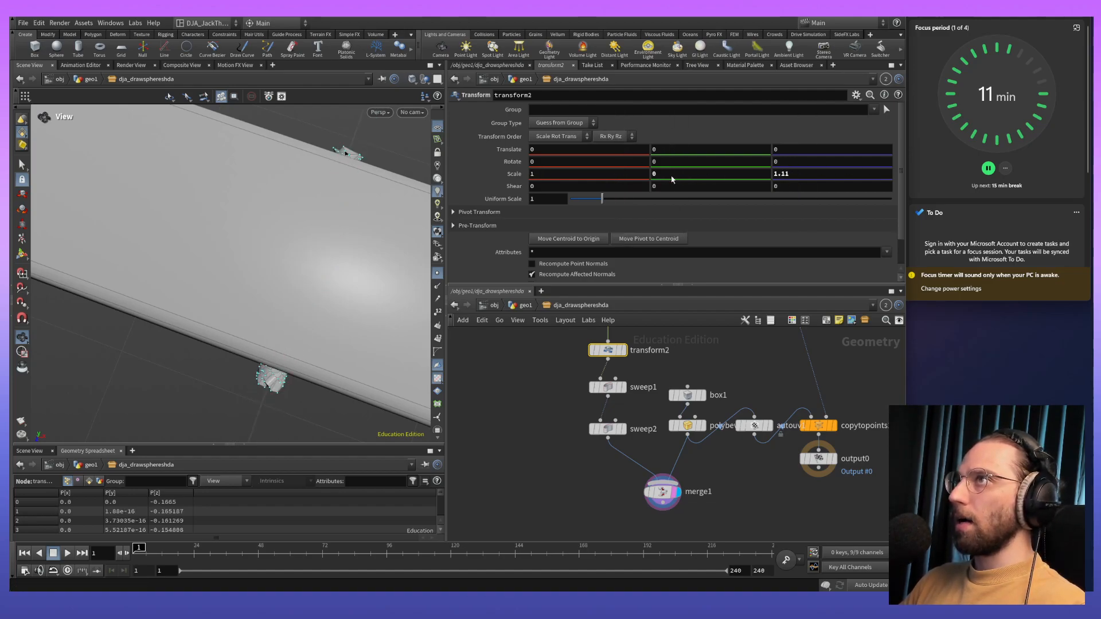
- Insert a Transform node between sweep2 and merge1
{"action": "middle_click_drag", "start_coordinate": [539, 392], "coordinate": [509, 392]}
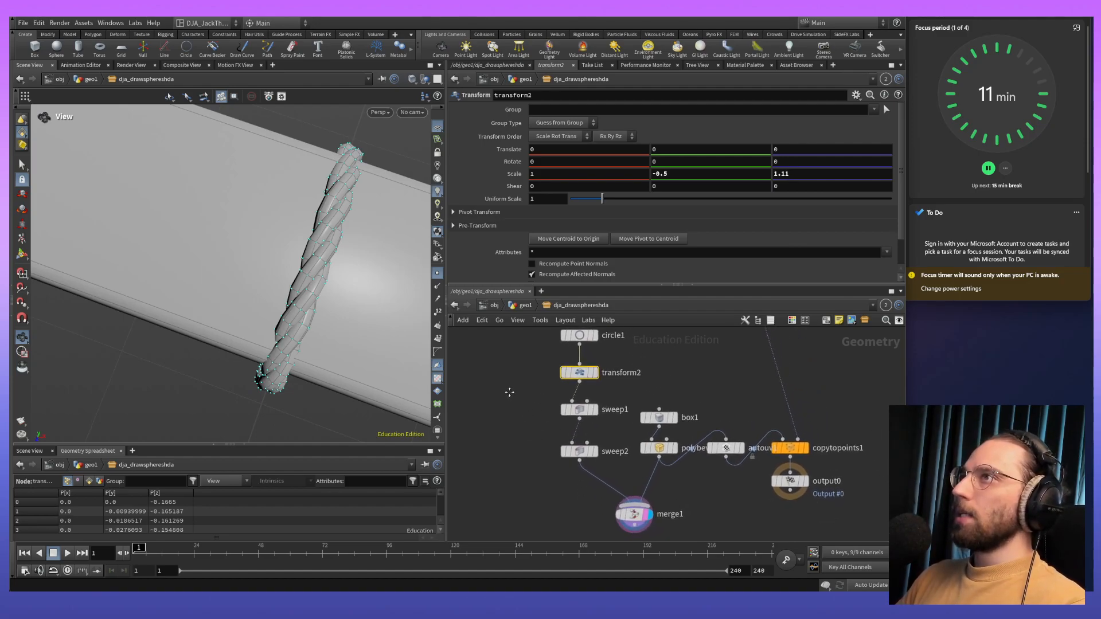
{"action": "left_click", "coordinate": [603, 472]}
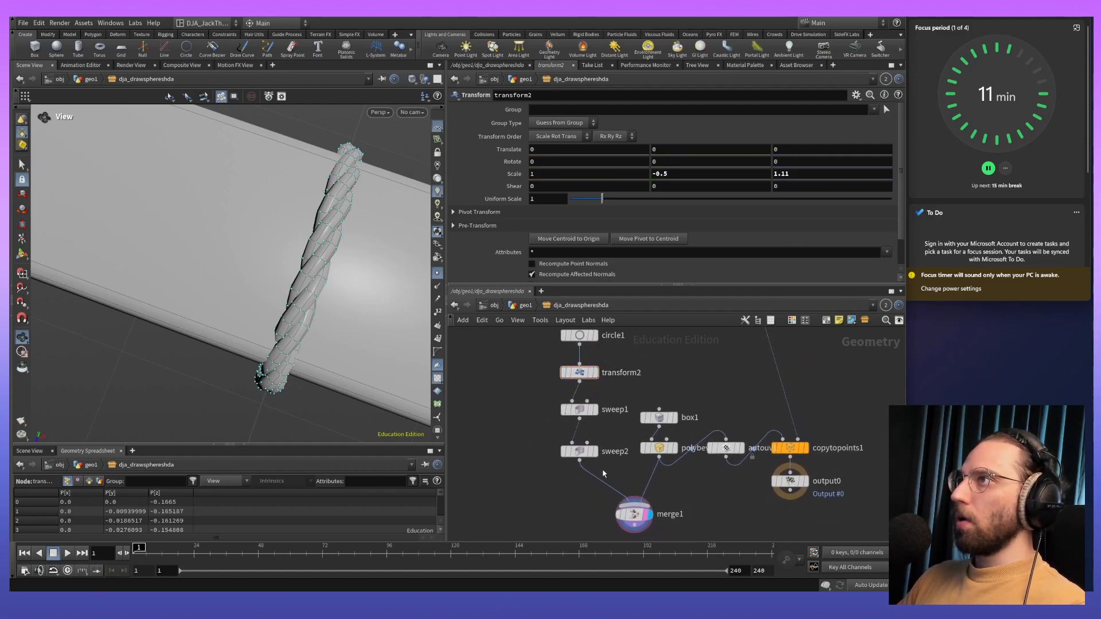
{"action": "key", "text": "Tab"}
{"action": "left_click", "coordinate": [575, 457]}
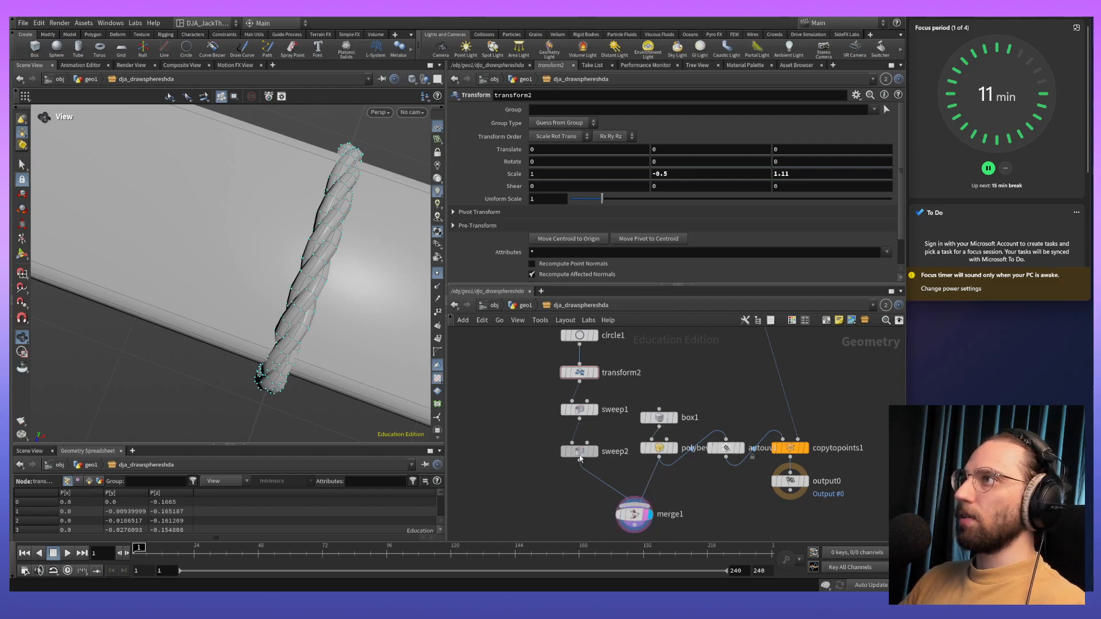
{"action": "left_click", "coordinate": [575, 455]}
{"action": "key", "text": "Tab"}
{"action": "type", "text": "tra"}
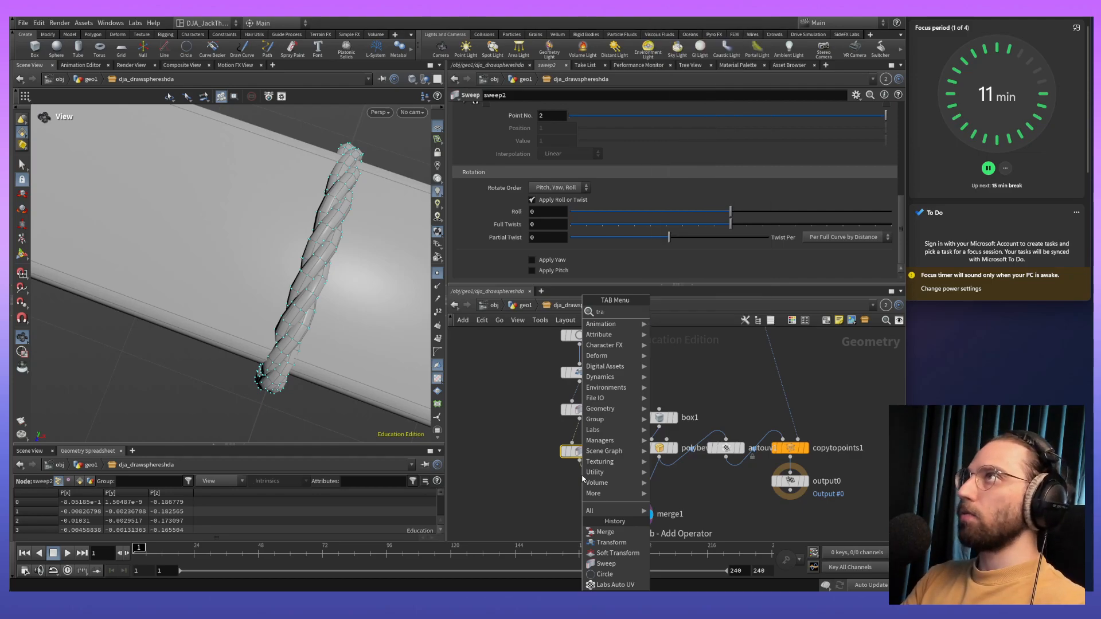
{"action": "key", "text": "Return"}
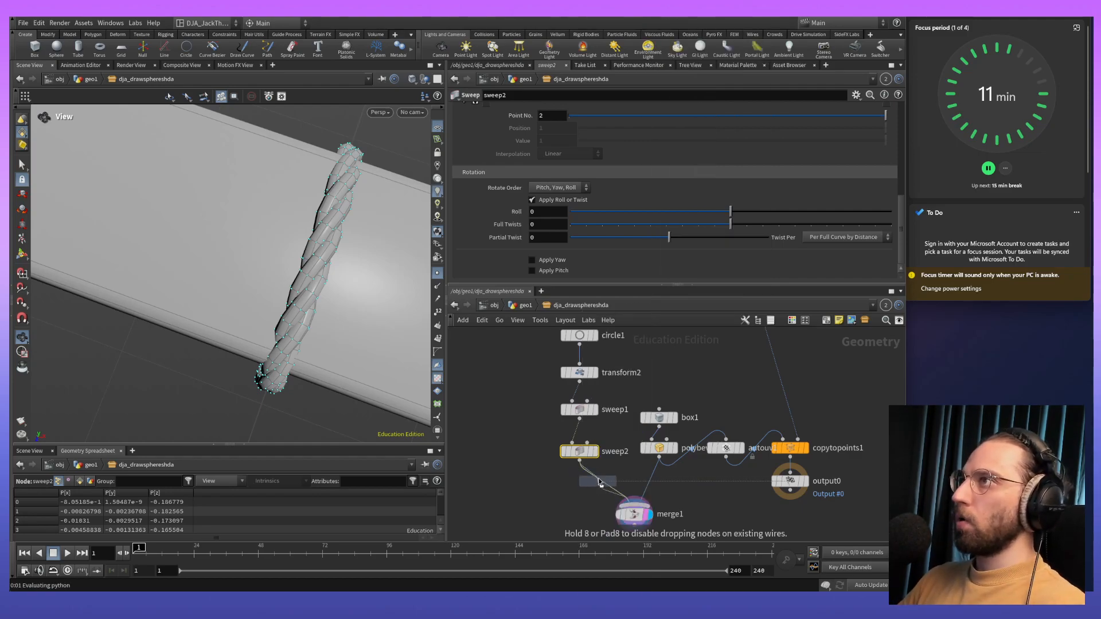
{"action": "left_click", "coordinate": [600, 492]}
{"action": "left_click_drag", "start_coordinate": [600, 494], "coordinate": [582, 500]}
- Increase transform3's X scale to widen the rope along the plank's length
{"action": "left_click_drag", "start_coordinate": [210, 402], "coordinate": [385, 231]}
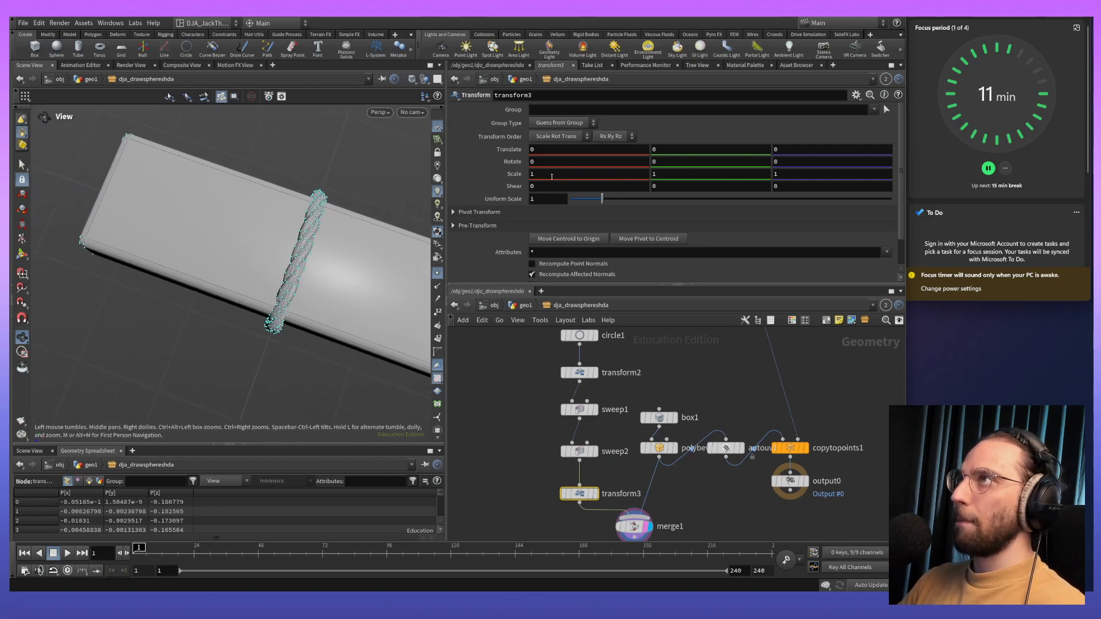
{"action": "middle_click", "coordinate": [552, 177]}
{"action": "middle_click_drag", "start_coordinate": [552, 176], "coordinate": [553, 191]}
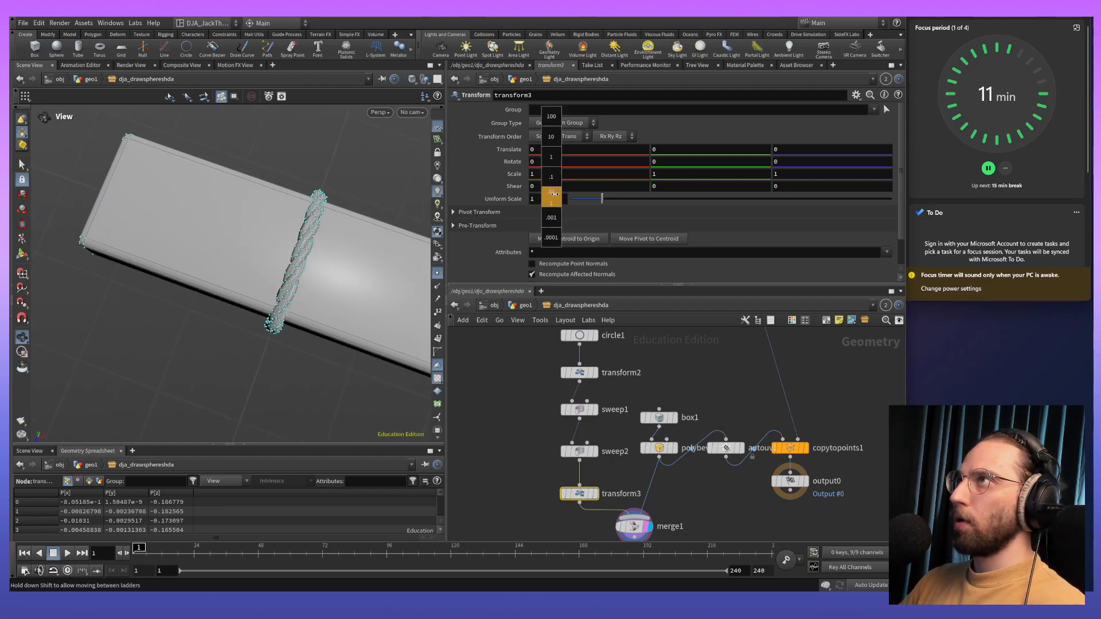
{"action": "middle_click_drag", "start_coordinate": [554, 192], "coordinate": [613, 205]}
{"action": "scroll", "coordinate": [275, 242], "scroll_direction": "up", "scroll_amount": 5}
{"action": "scroll", "coordinate": [275, 243], "scroll_direction": "down", "scroll_amount": 2}
{"action": "mouse_move", "coordinate": [272, 247]}
{"action": "middle_mouse_down"}
{"action": "mouse_move", "coordinate": [326, 295]}
{"action": "mouse_move", "coordinate": [266, 261]}
{"action": "middle_mouse_up"}
- Set transform2's Z scale to 1.17 so the loop clears the plank's long edges
{"action": "left_click", "coordinate": [580, 373]}
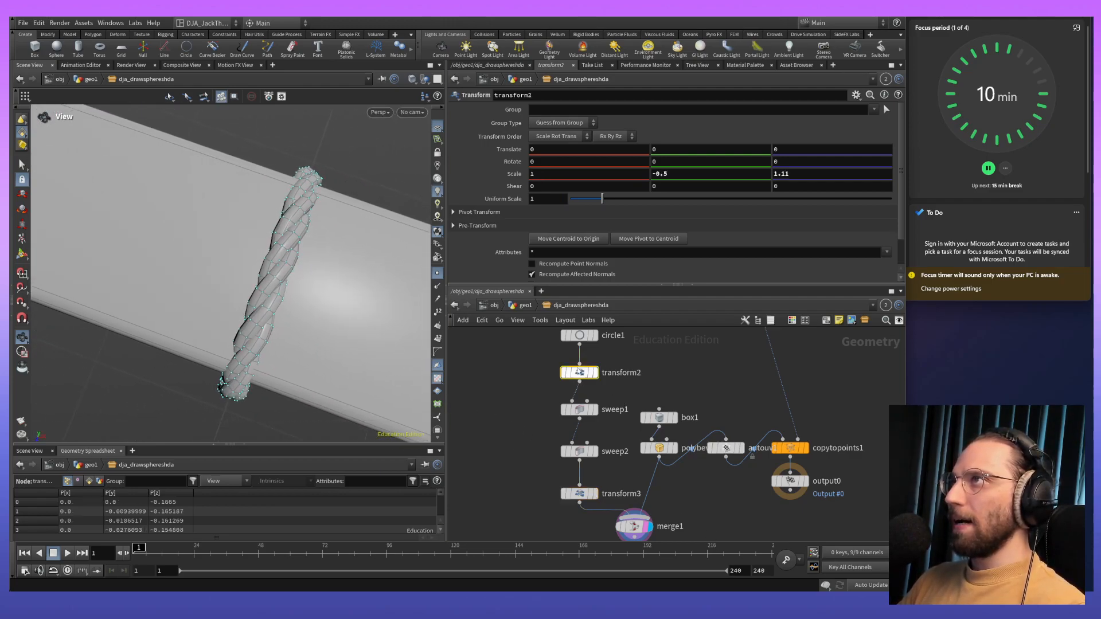
{"action": "middle_click_drag", "start_coordinate": [674, 172], "coordinate": [710, 195]}
{"action": "middle_click_drag", "start_coordinate": [807, 173], "coordinate": [842, 193]}
- Try a Y scale of -0.6 on transform2, and settle on -0.521 to fit the loop's height to the plank
{"action": "left_click_drag", "start_coordinate": [405, 317], "coordinate": [329, 246]}
{"action": "right_click_drag", "start_coordinate": [329, 246], "coordinate": [271, 203]}
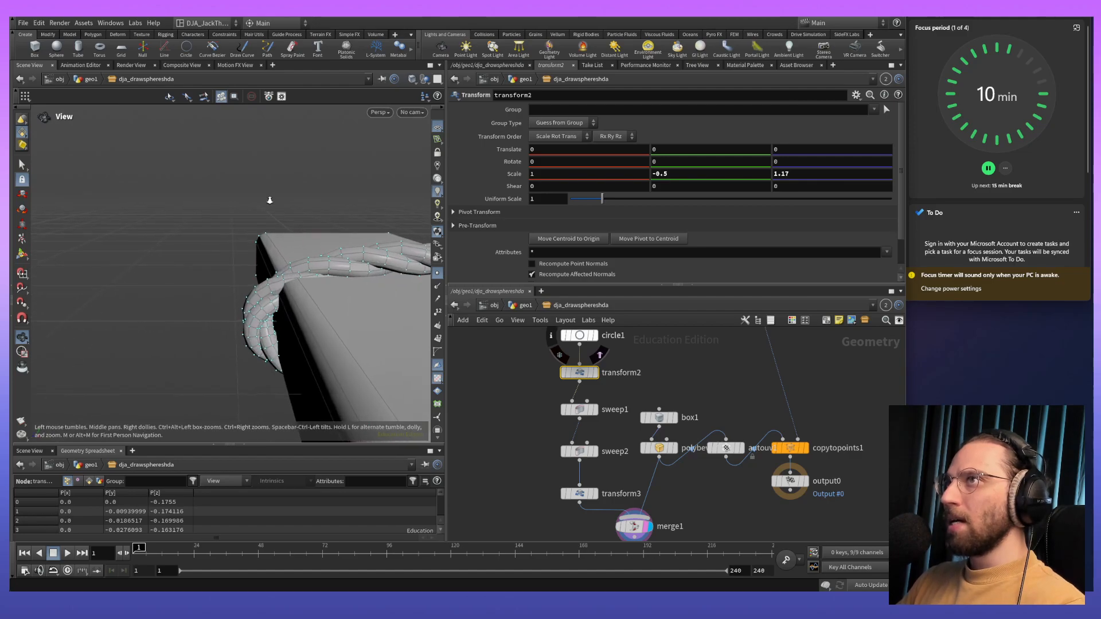
{"action": "left_click_drag", "start_coordinate": [271, 202], "coordinate": [323, 261]}
{"action": "middle_click_drag", "start_coordinate": [324, 260], "coordinate": [288, 245]}
{"action": "left_click_drag", "start_coordinate": [289, 245], "coordinate": [355, 241]}
{"action": "middle_click_drag", "start_coordinate": [707, 172], "coordinate": [681, 179]}
{"action": "left_click_drag", "start_coordinate": [241, 246], "coordinate": [470, 253]}
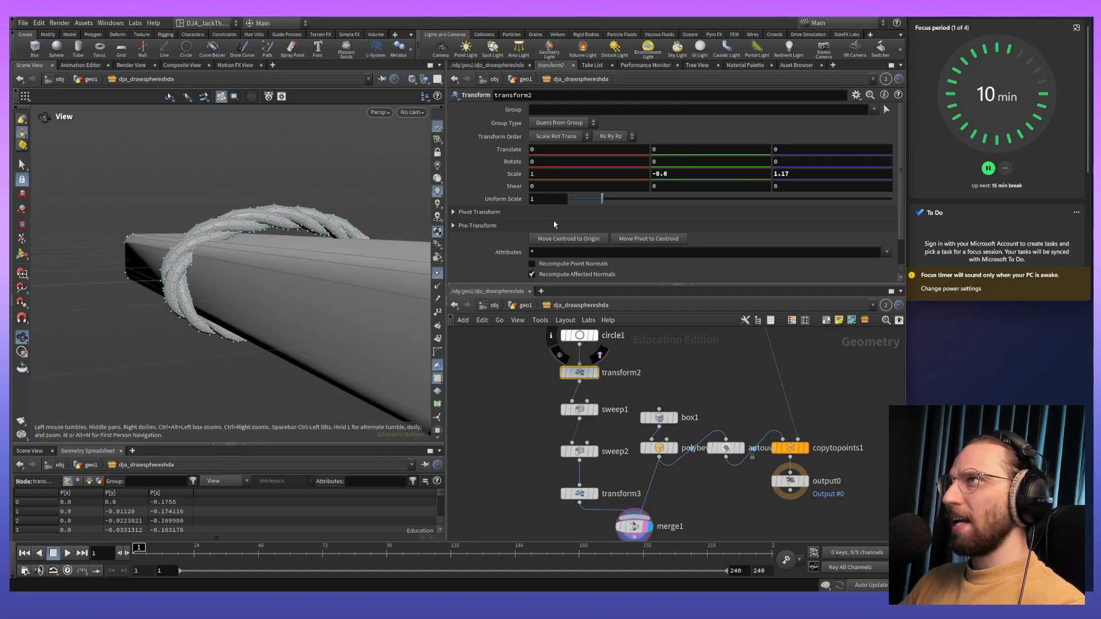
{"action": "middle_click_drag", "start_coordinate": [683, 167], "coordinate": [1091, 145]}
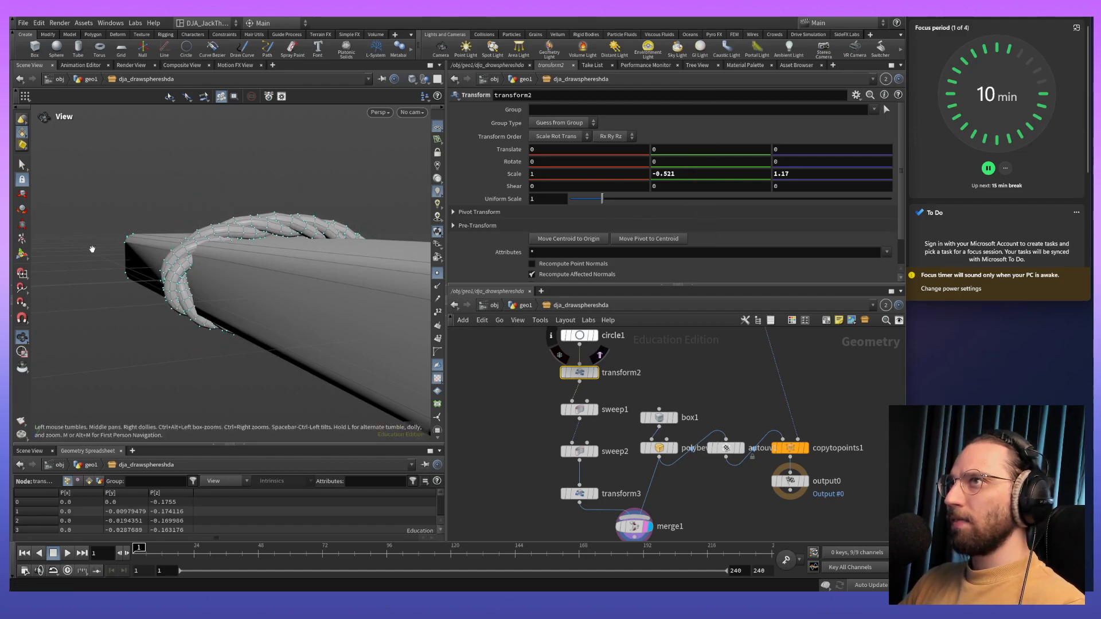
{"action": "middle_click_drag", "start_coordinate": [805, 185], "coordinate": [748, 229]}
{"action": "left_click_drag", "start_coordinate": [374, 251], "coordinate": [321, 241]}
- Set box1's Y size to 0.087582 to make the plank thinner inside the rope
{"action": "left_click_drag", "start_coordinate": [657, 454], "coordinate": [658, 451]}
{"action": "left_click", "coordinate": [658, 417]}
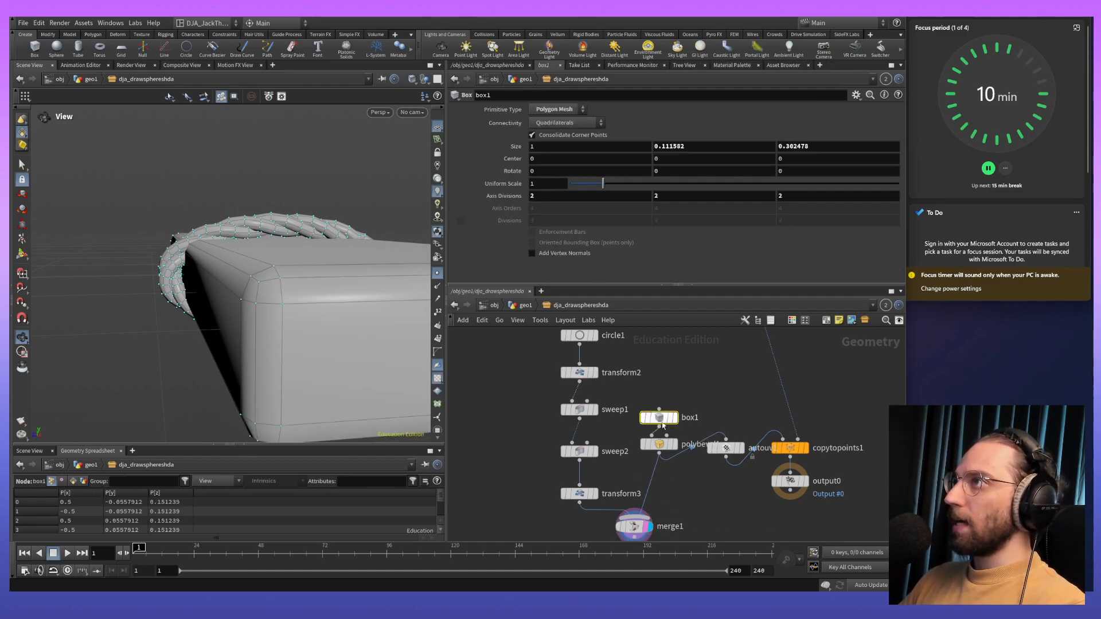
{"action": "middle_click_drag", "start_coordinate": [698, 148], "coordinate": [581, 208]}
{"action": "left_click_drag", "start_coordinate": [376, 238], "coordinate": [344, 308]}
{"action": "key", "text": "alt+Tab"}
{"action": "key", "text": "alt+Tab"}
{"action": "key", "text": "alt+Tab"}
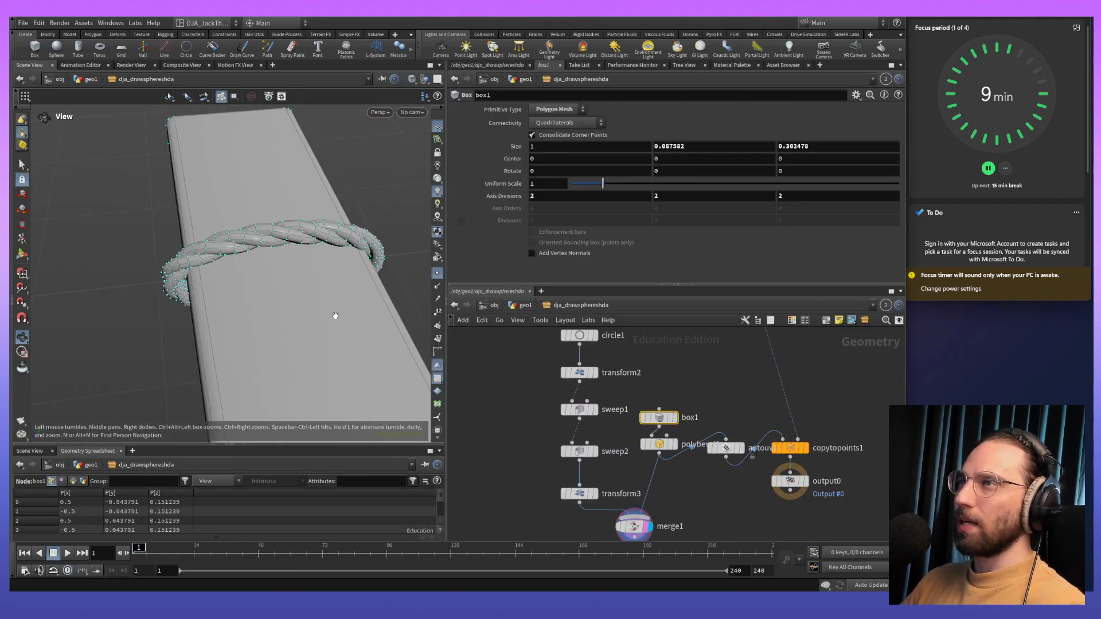
- Open sweep1's settings
{"action": "left_click", "coordinate": [581, 412]}
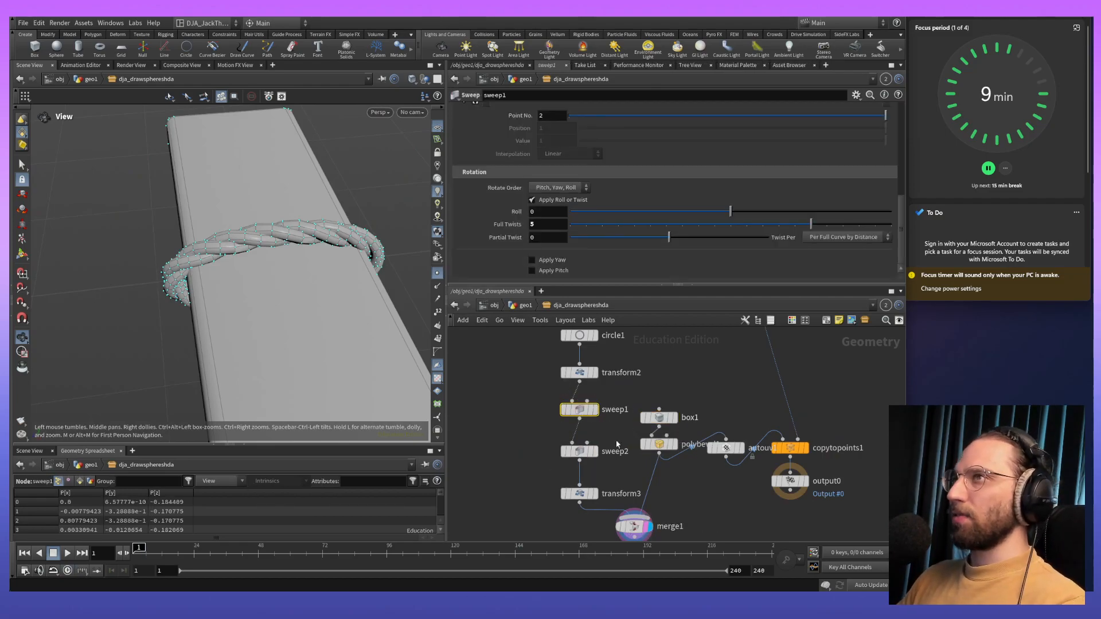
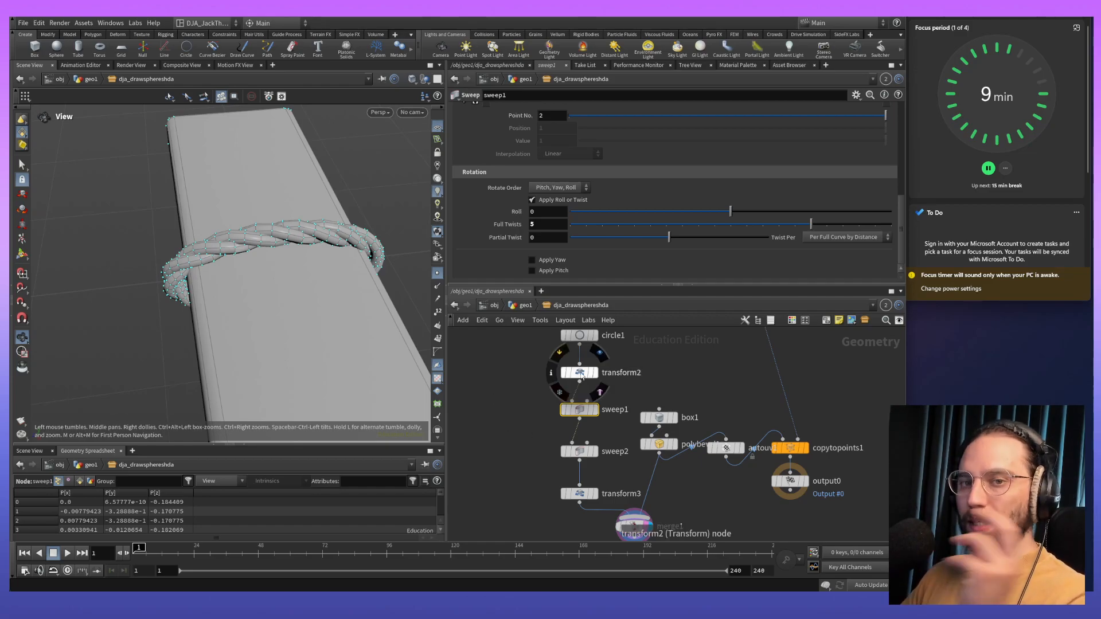
- Set sweep1's radius to 0.015 to spread the rope's three strands further apart
{"action": "left_click", "coordinate": [580, 372]}
{"action": "mouse_move", "coordinate": [629, 401]}
{"action": "left_click", "coordinate": [579, 409]}
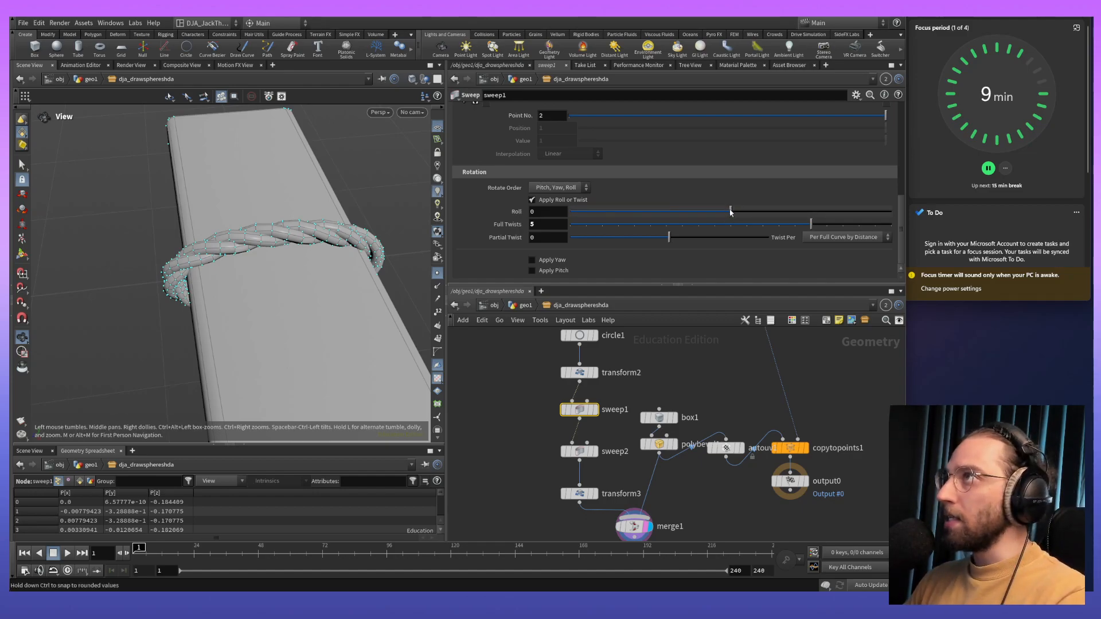
{"action": "scroll", "coordinate": [630, 223], "scroll_direction": "up", "scroll_amount": 5}
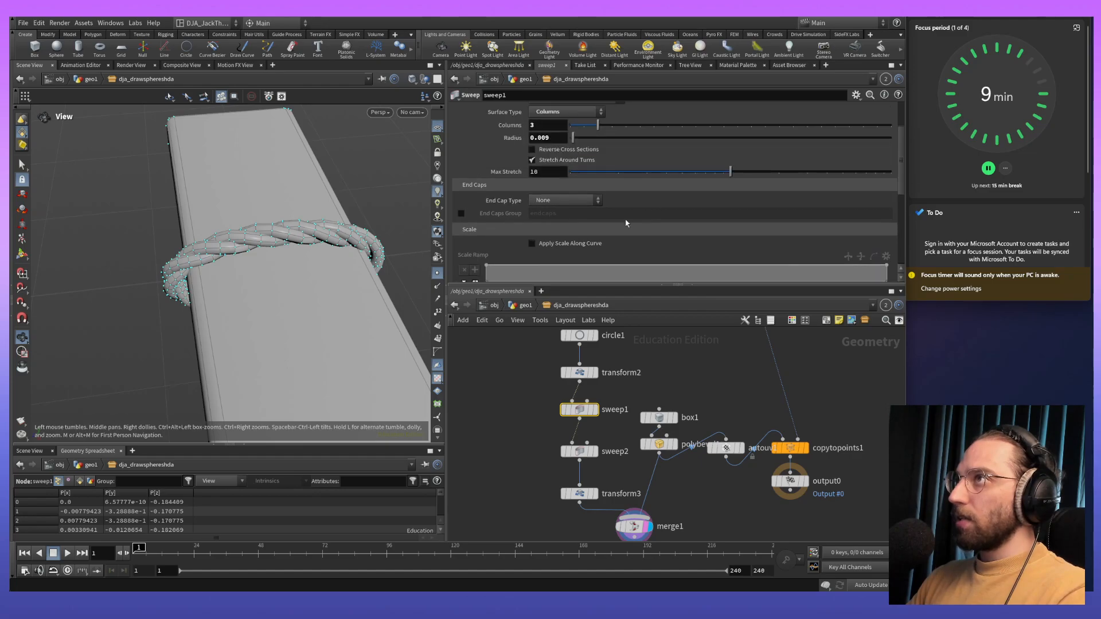
{"action": "left_click_drag", "start_coordinate": [726, 235], "coordinate": [823, 233]}
{"action": "key", "text": "ctrl+z"}
{"action": "left_click_drag", "start_coordinate": [575, 201], "coordinate": [576, 209]}
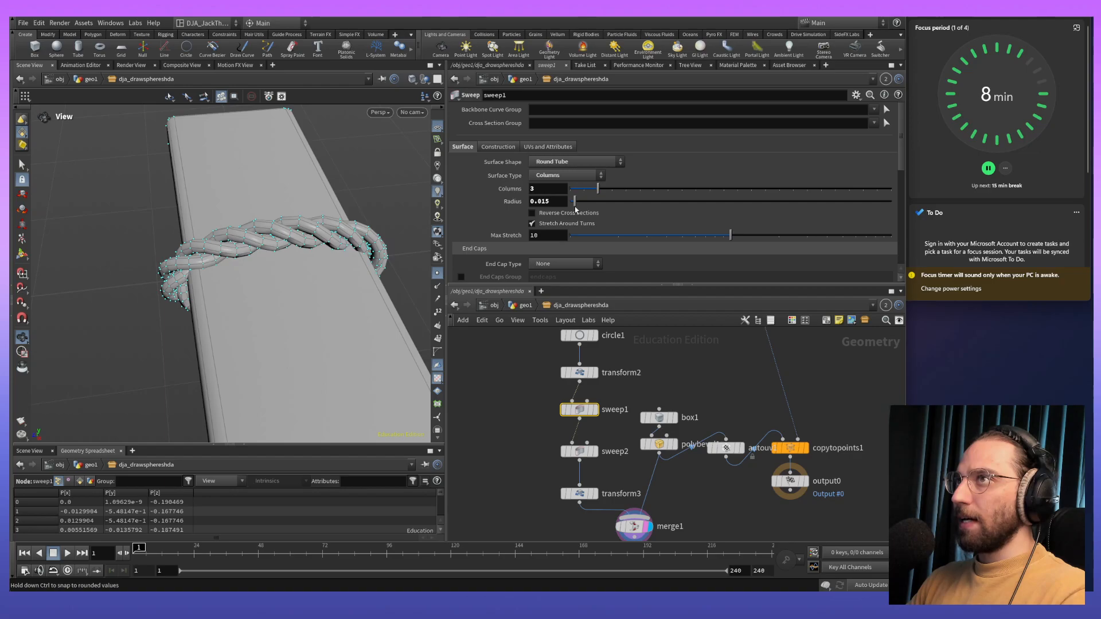
- Try different radii on sweep2 for the strand thickness, and settle on 0.018
{"action": "left_click_drag", "start_coordinate": [573, 201], "coordinate": [575, 205]}
{"action": "scroll", "coordinate": [670, 216], "scroll_direction": "down", "scroll_amount": 4}
{"action": "key", "text": "ctrl+z"}
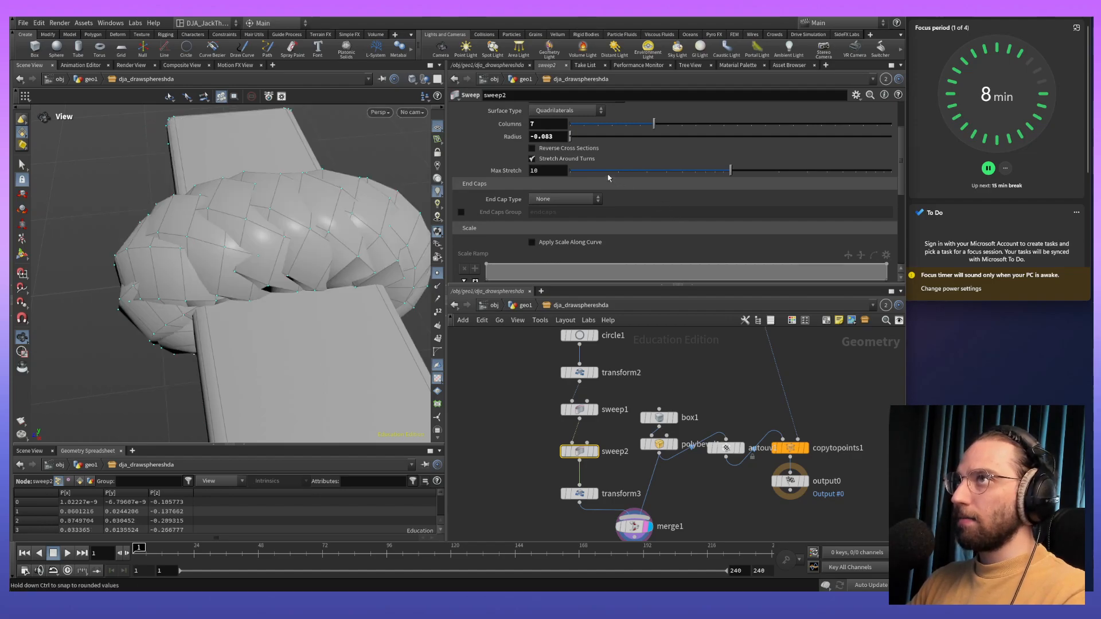
{"action": "scroll", "coordinate": [608, 176], "scroll_direction": "up", "scroll_amount": 4}
{"action": "key", "text": "ctrl+z"}
{"action": "left_click_drag", "start_coordinate": [577, 203], "coordinate": [577, 202]}
{"action": "key", "text": "ctrl+z"}
{"action": "key", "text": "ctrl+z"}
{"action": "key", "text": "ctrl+z"}
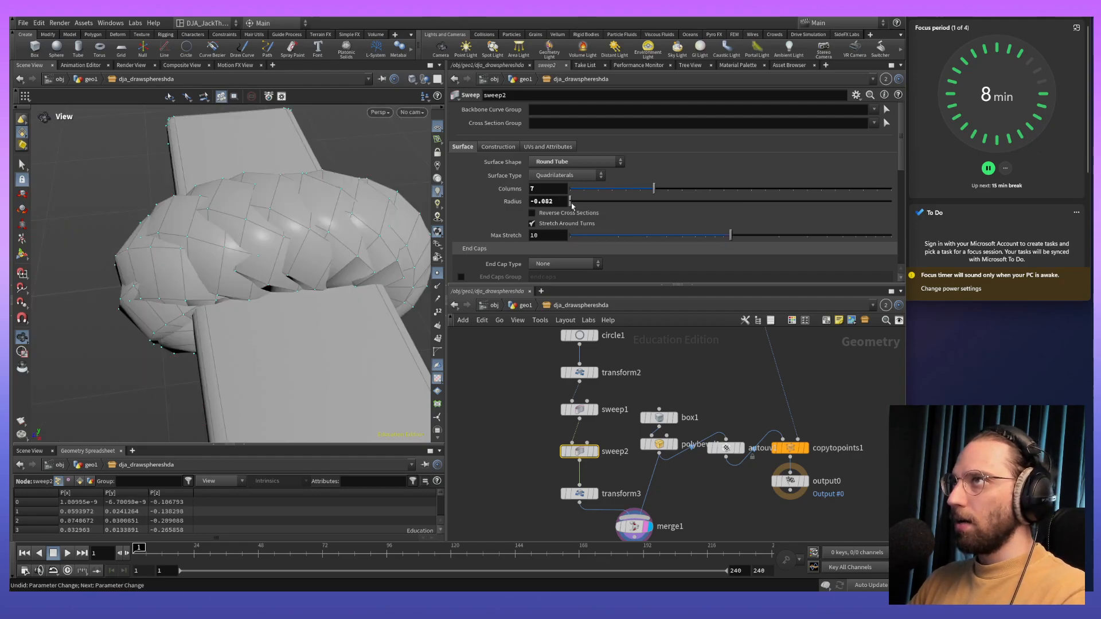
{"action": "key", "text": "ctrl+z"}
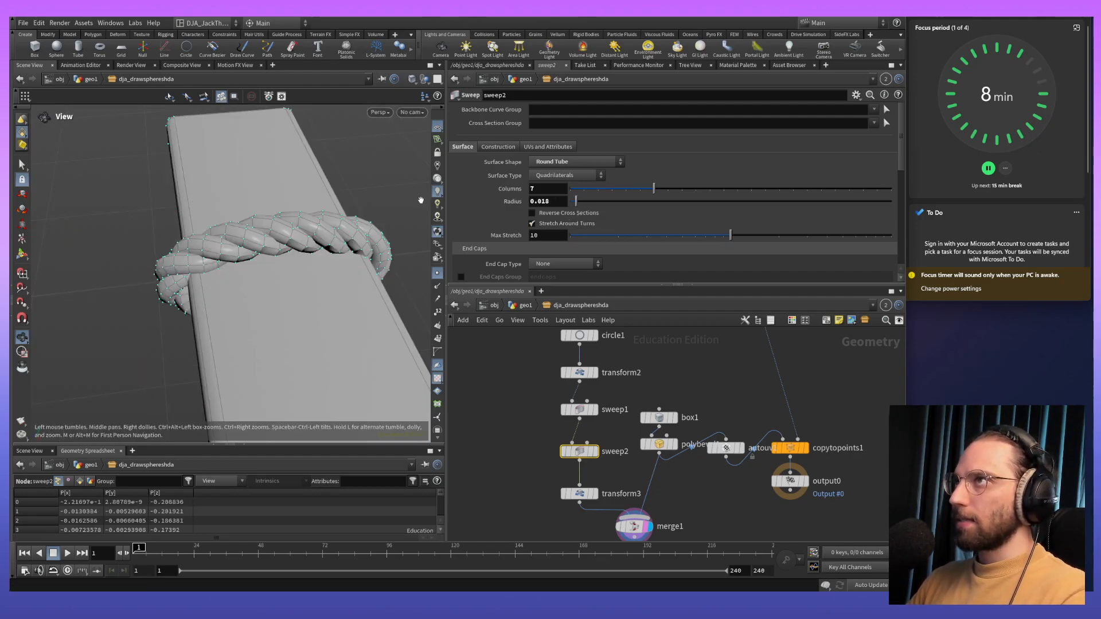
- Set sweep1's full twists to 3 to loosen the rope's twist
{"action": "scroll", "coordinate": [472, 211], "scroll_direction": "down", "scroll_amount": 1}
{"action": "scroll", "coordinate": [476, 215], "scroll_direction": "down", "scroll_amount": 10}
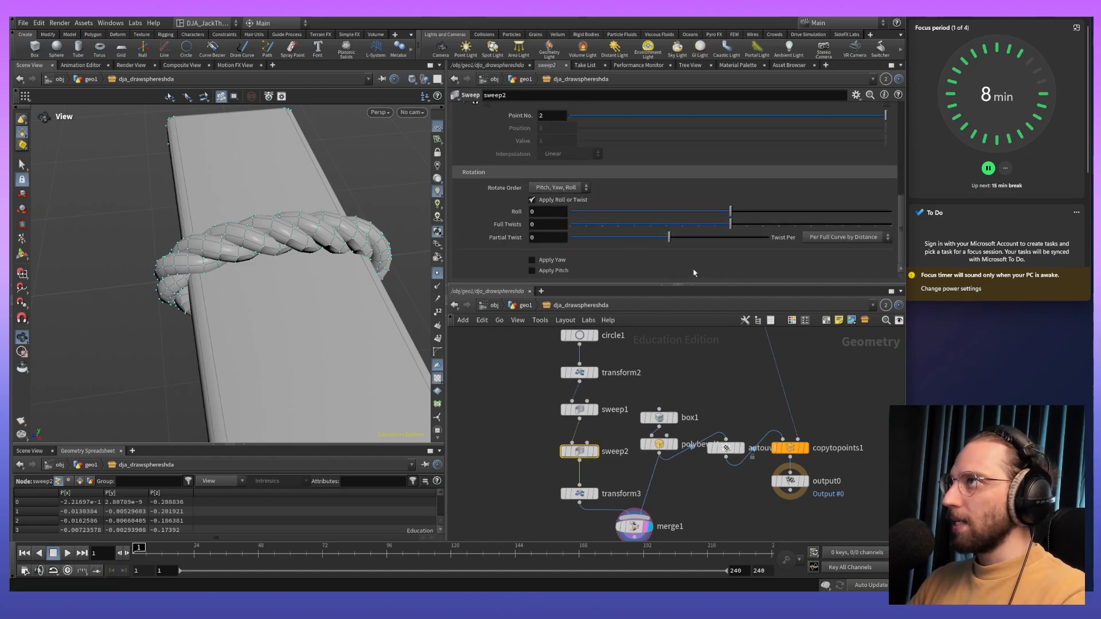
{"action": "left_click", "coordinate": [578, 409]}
{"action": "left_click_drag", "start_coordinate": [807, 224], "coordinate": [779, 223]}
{"action": "left_click_drag", "start_coordinate": [320, 294], "coordinate": [347, 271]}
- Reduce circle1's divisions to 18 for a lower-resolution rope loop
{"action": "middle_click_drag", "start_coordinate": [561, 356], "coordinate": [531, 445]}
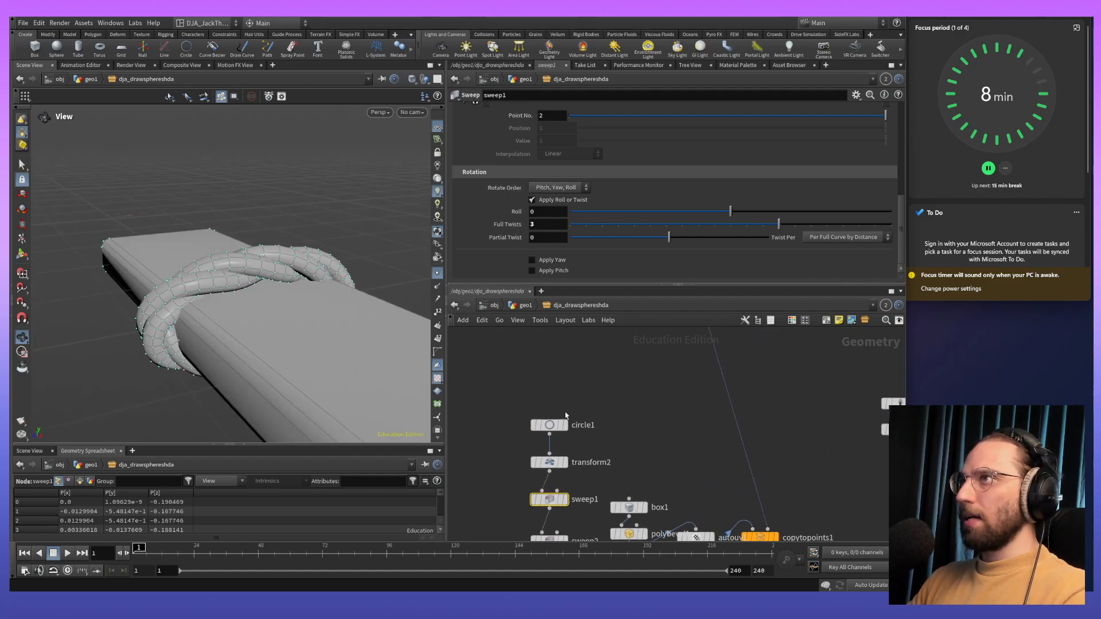
{"action": "left_click", "coordinate": [549, 425]}
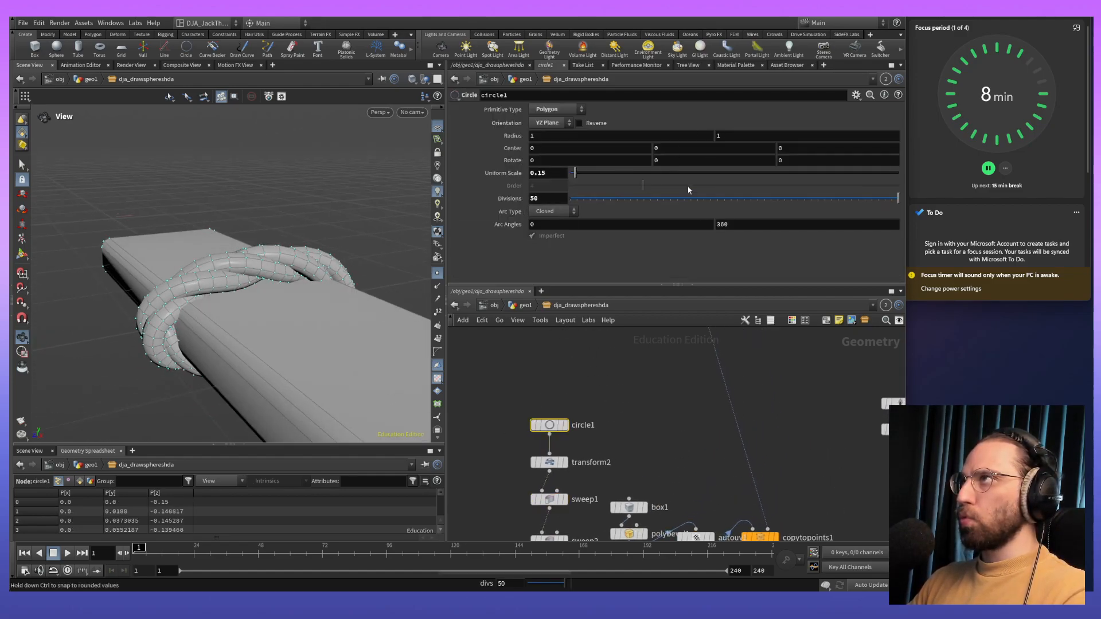
{"action": "left_click_drag", "start_coordinate": [896, 203], "coordinate": [858, 200]}
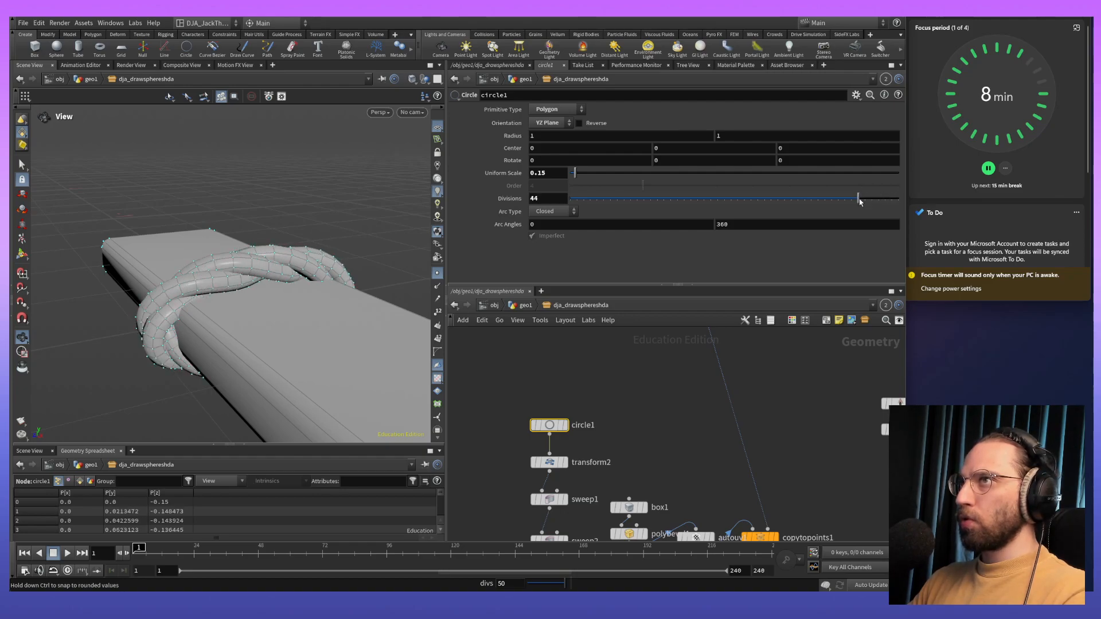
{"action": "left_click_drag", "start_coordinate": [308, 313], "coordinate": [343, 289]}
{"action": "left_click_drag", "start_coordinate": [858, 201], "coordinate": [670, 219]}
{"action": "left_click_drag", "start_coordinate": [336, 309], "coordinate": [368, 395]}
{"action": "left_click_drag", "start_coordinate": [671, 198], "coordinate": [684, 198]}
{"action": "left_click_drag", "start_coordinate": [310, 275], "coordinate": [330, 339]}
- Move transform3 closer to sweep2 and rename it Scale
{"action": "middle_click_drag", "start_coordinate": [617, 460], "coordinate": [642, 378]}
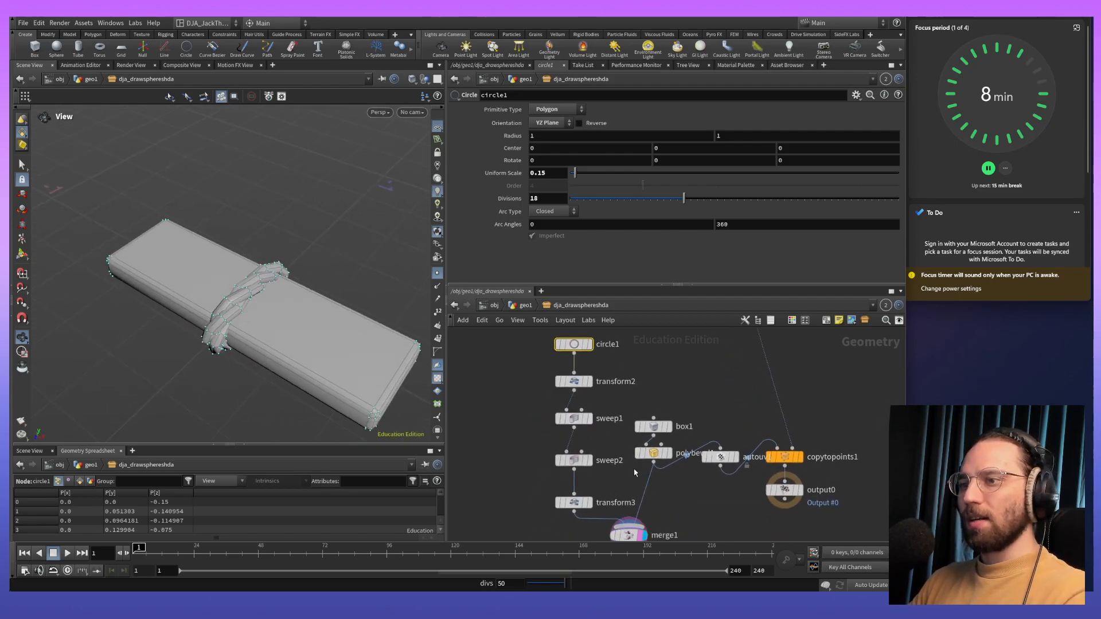
{"action": "left_click_drag", "start_coordinate": [312, 324], "coordinate": [353, 297]}
{"action": "middle_click_drag", "start_coordinate": [572, 506], "coordinate": [573, 432]}
{"action": "left_click", "coordinate": [574, 430]}
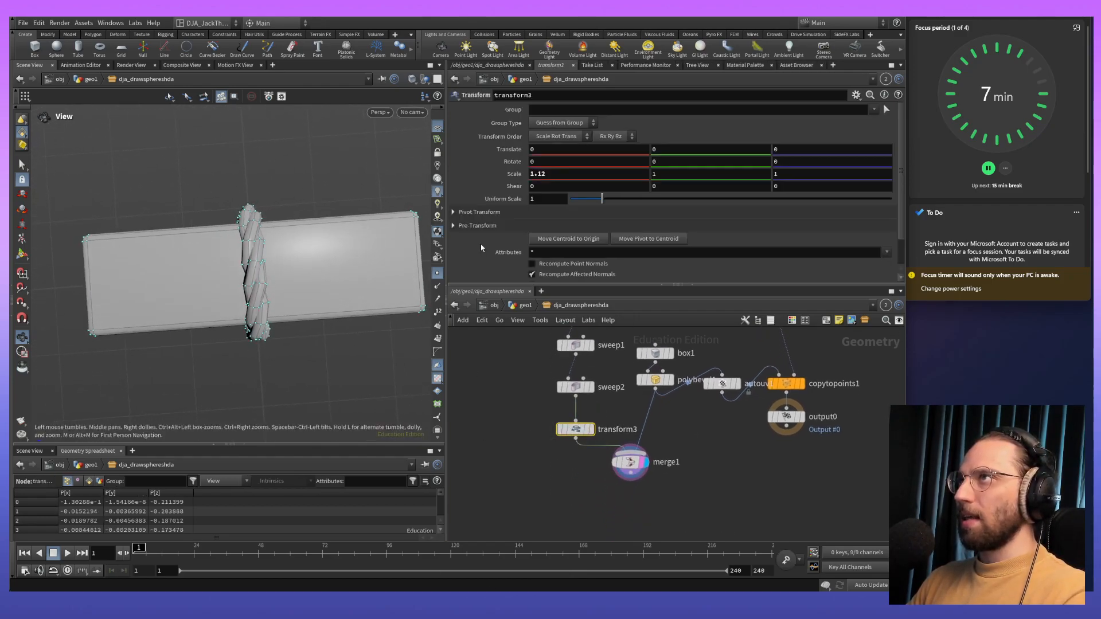
{"action": "left_click_drag", "start_coordinate": [575, 430], "coordinate": [576, 418]}
{"action": "left_click", "coordinate": [617, 417]}
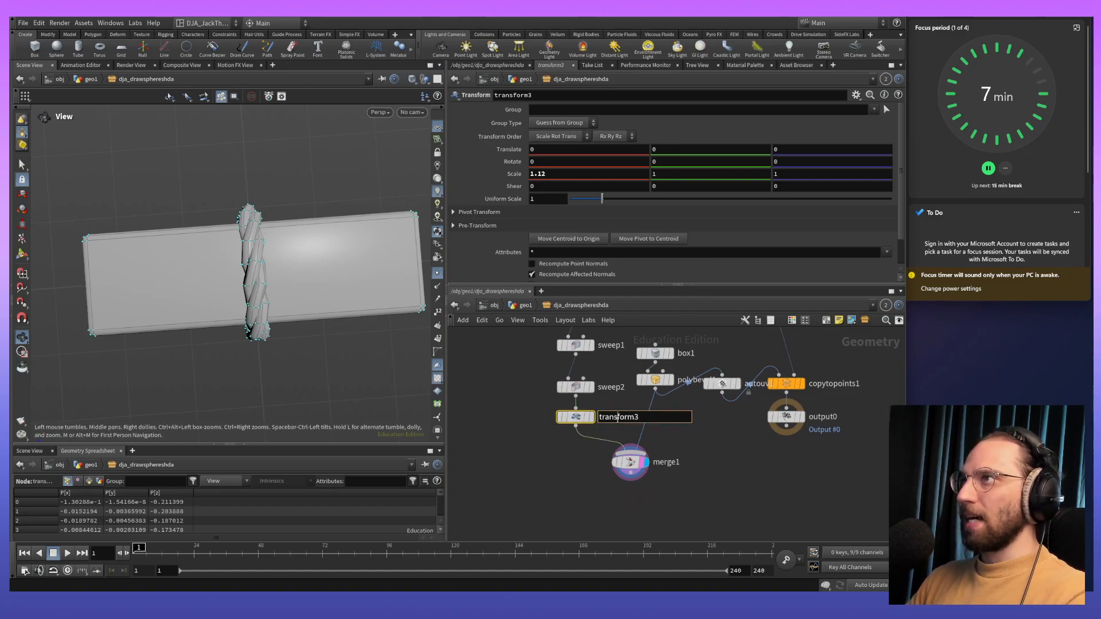
{"action": "double_click", "coordinate": [617, 418]}
{"action": "type", "text": "Scale"}
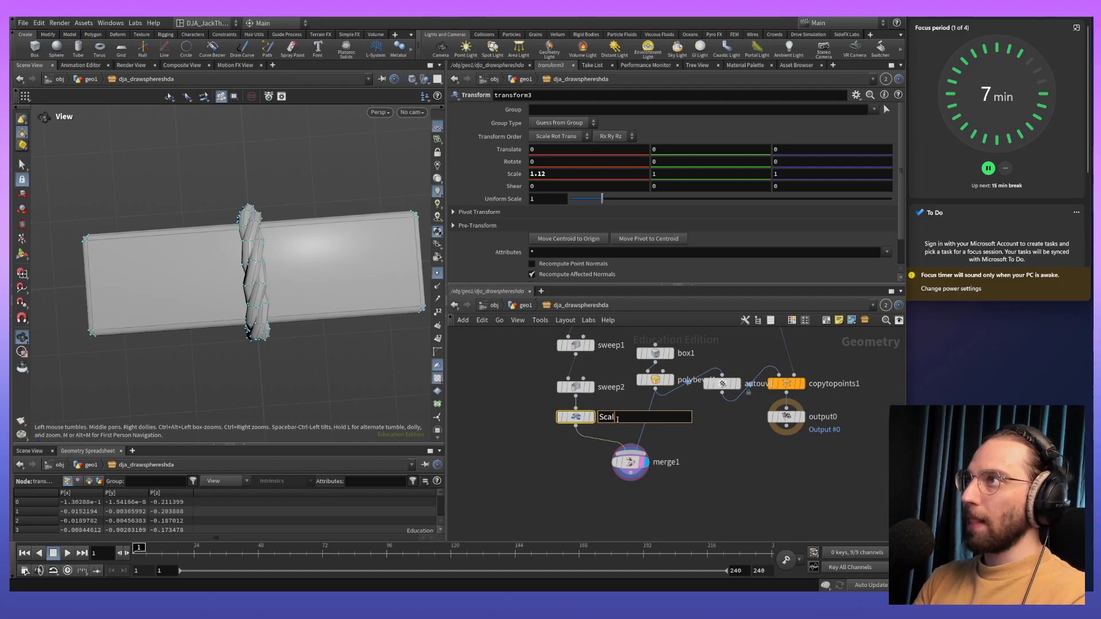
{"action": "key", "text": "Return"}
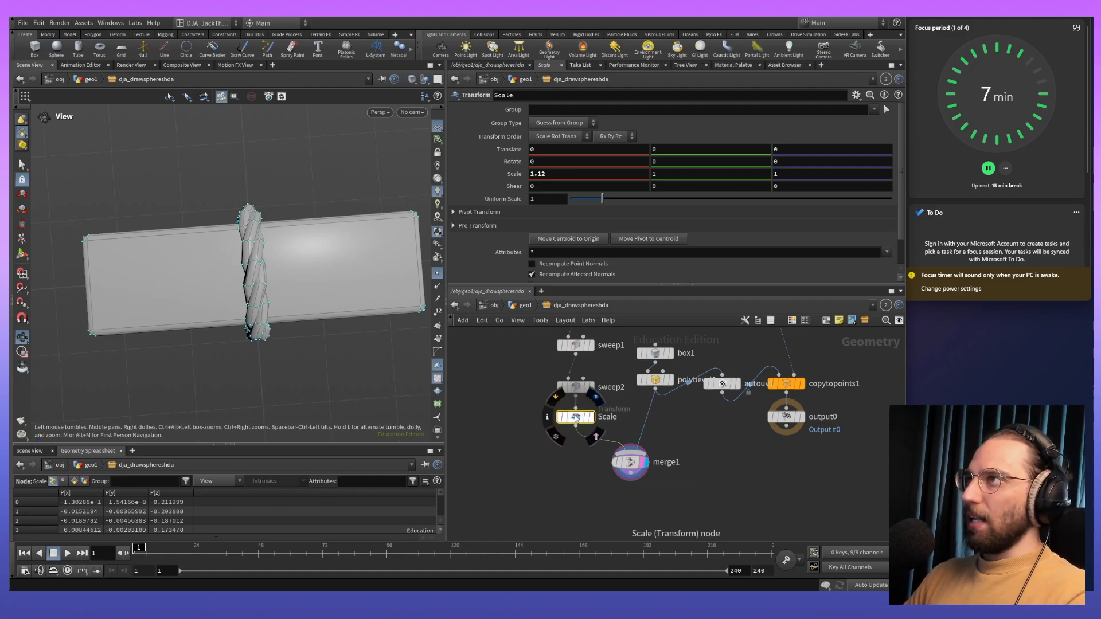
- Insert a new Transform node between the Scale node and merge1
{"action": "left_click", "coordinate": [576, 385]}
{"action": "key", "text": "Tab"}
{"action": "type", "text": "tran"}
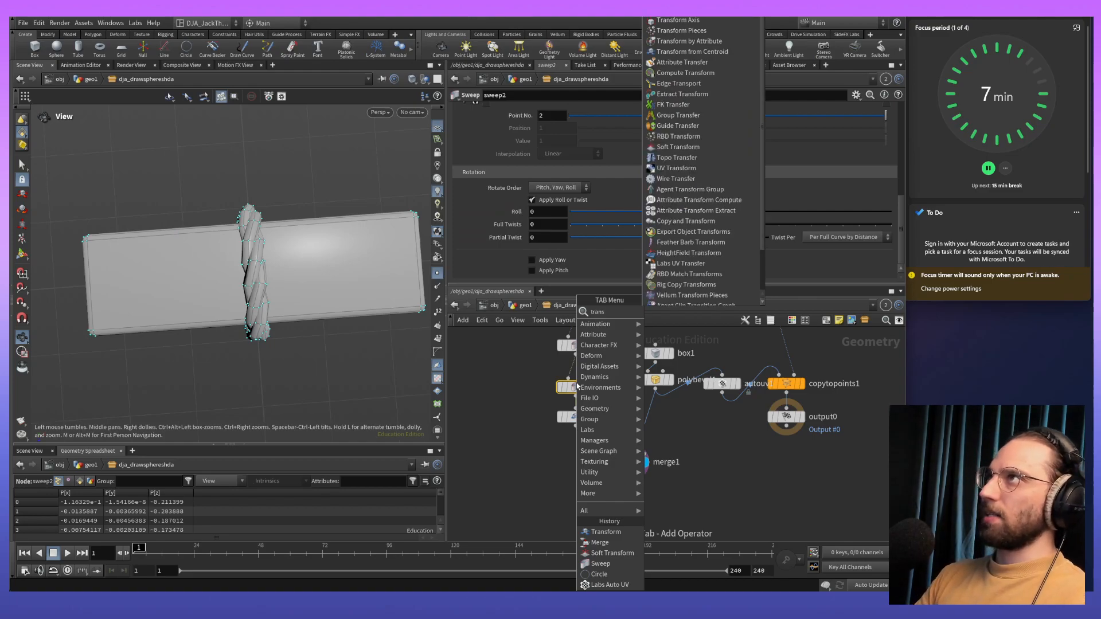
{"action": "key", "text": "Return"}
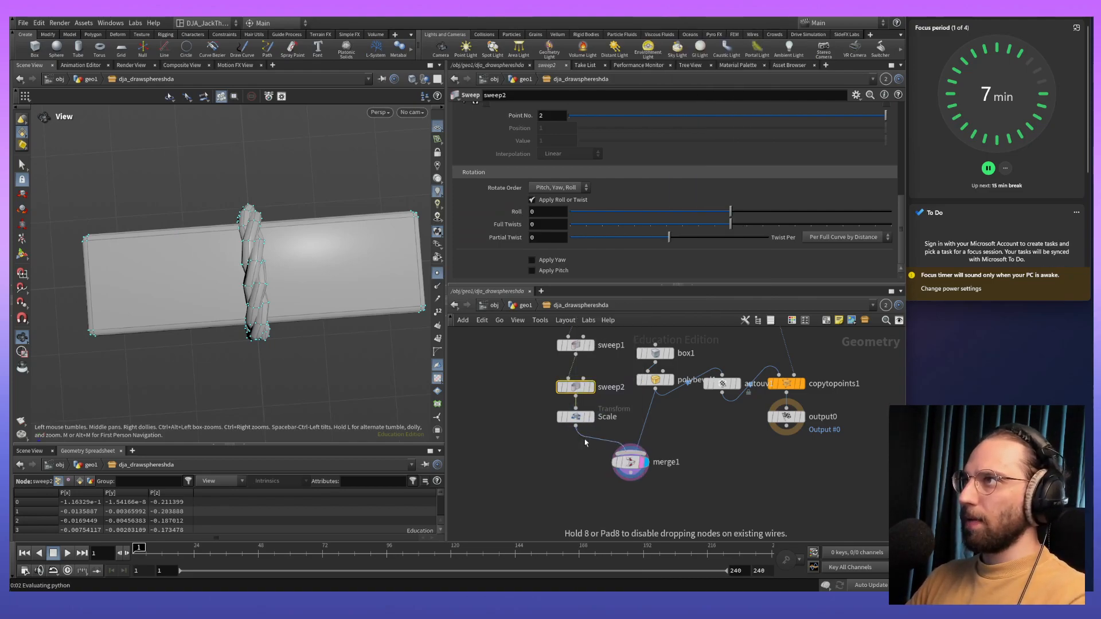
{"action": "left_click", "coordinate": [585, 445]}
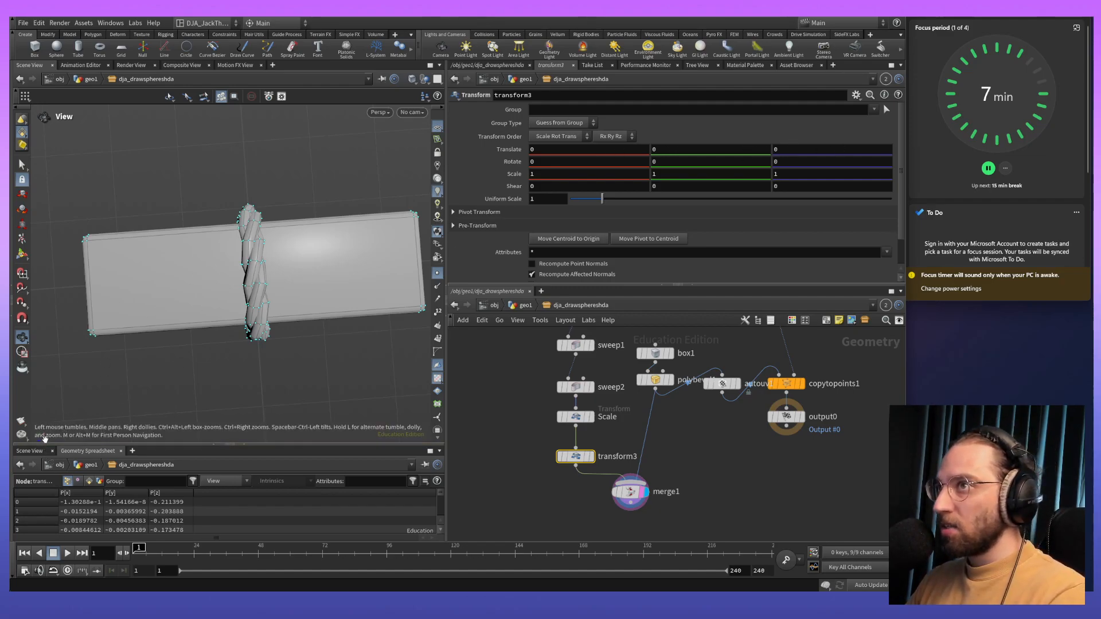
- Set transform3's X translate to -0.38 to move the rope loop towards one end of the plank
{"action": "middle_click_drag", "start_coordinate": [268, 276], "coordinate": [258, 253]}
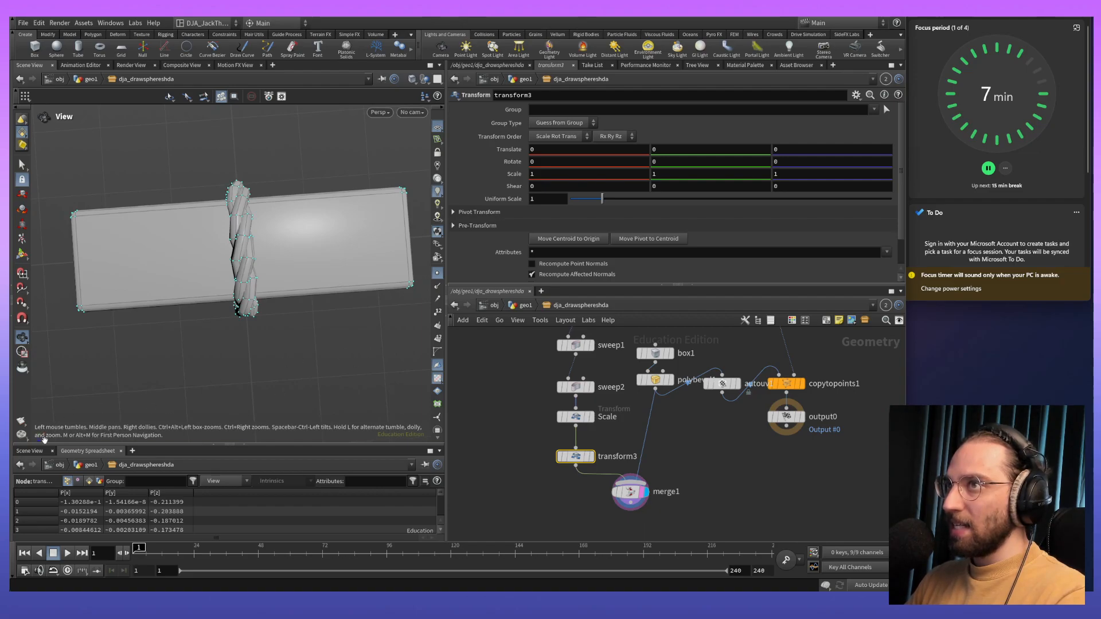
{"action": "left_click", "coordinate": [677, 160]}
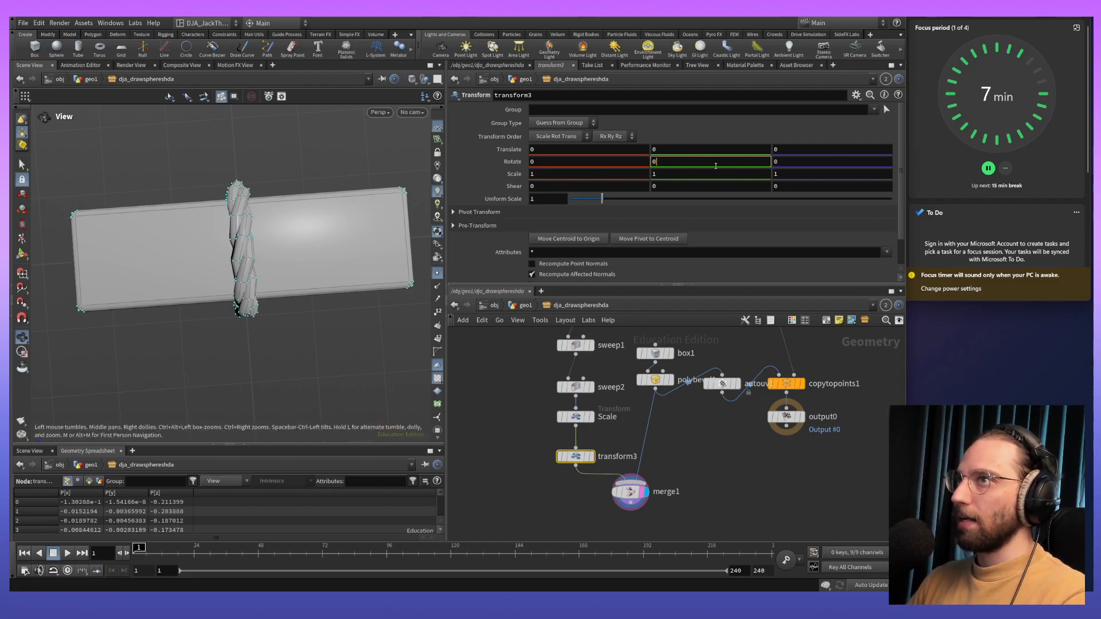
{"action": "left_click", "coordinate": [771, 159]}
{"action": "left_click_drag", "start_coordinate": [593, 163], "coordinate": [467, 165]}
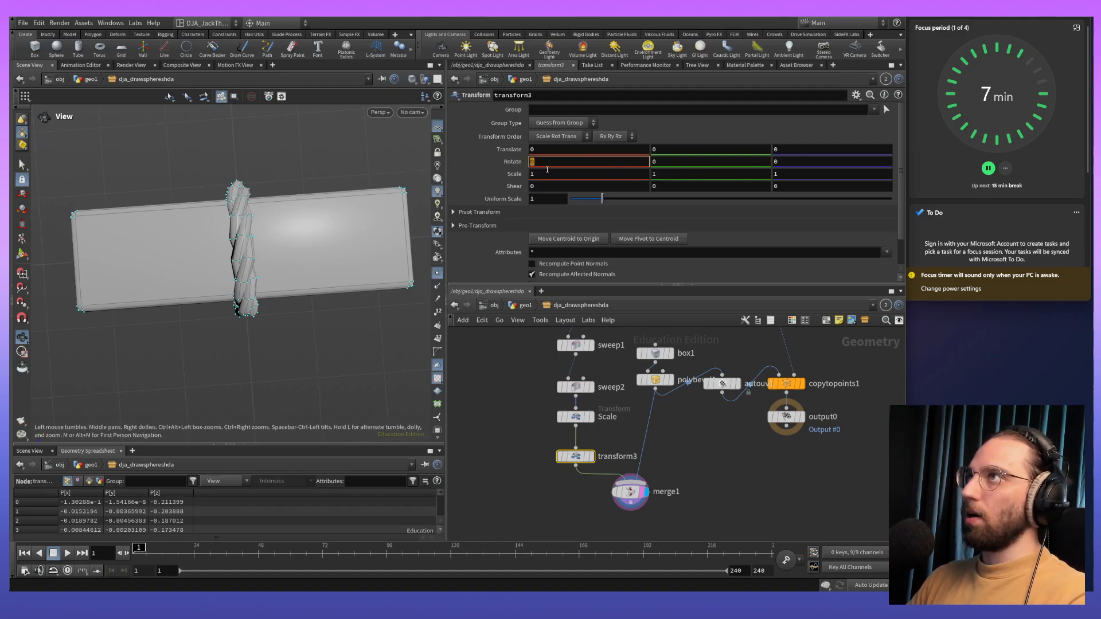
{"action": "middle_click_drag", "start_coordinate": [542, 162], "coordinate": [373, 203]}
{"action": "key", "text": "ctrl+z"}
- Lower the Scale node's X scale to narrow the rope loop along the plank's length
{"action": "left_click", "coordinate": [578, 417]}
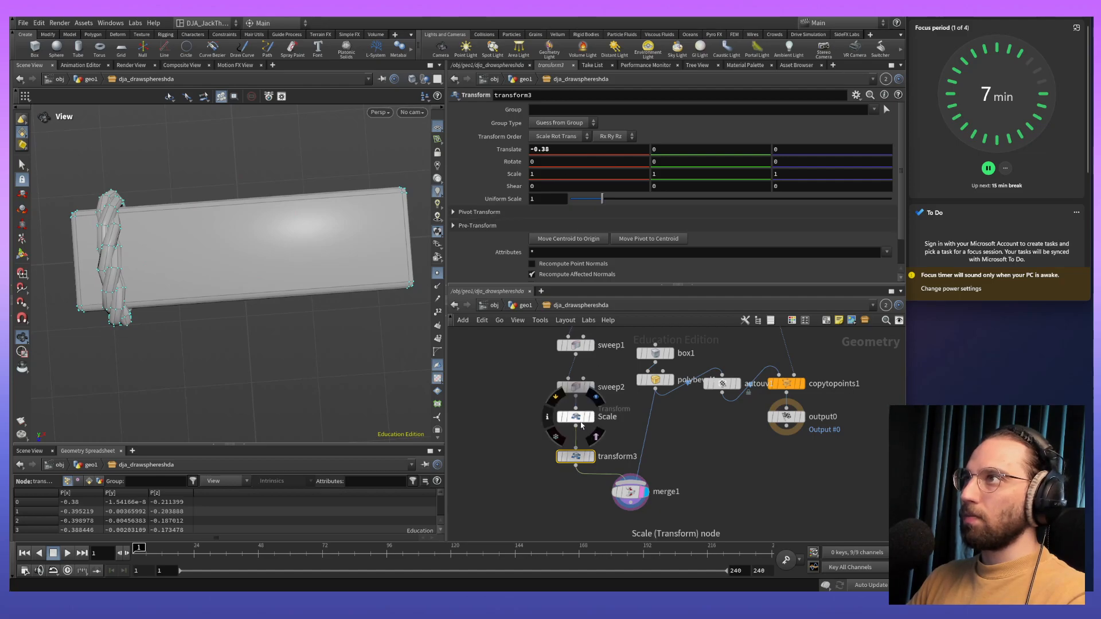
{"action": "middle_click_drag", "start_coordinate": [579, 171], "coordinate": [542, 194]}
{"action": "left_click_drag", "start_coordinate": [240, 270], "coordinate": [175, 160]}
{"action": "middle_click_drag", "start_coordinate": [221, 230], "coordinate": [338, 435]}
{"action": "left_click_drag", "start_coordinate": [274, 178], "coordinate": [337, 303]}
{"action": "middle_click_drag", "start_coordinate": [336, 302], "coordinate": [235, 220]}
{"action": "left_click_drag", "start_coordinate": [235, 220], "coordinate": [240, 253]}
{"action": "left_click_drag", "start_coordinate": [386, 405], "coordinate": [336, 294]}
- Create a reference copy of transform3, place it beside the original, and route it from Scale into merge1
{"action": "left_click", "coordinate": [574, 456]}
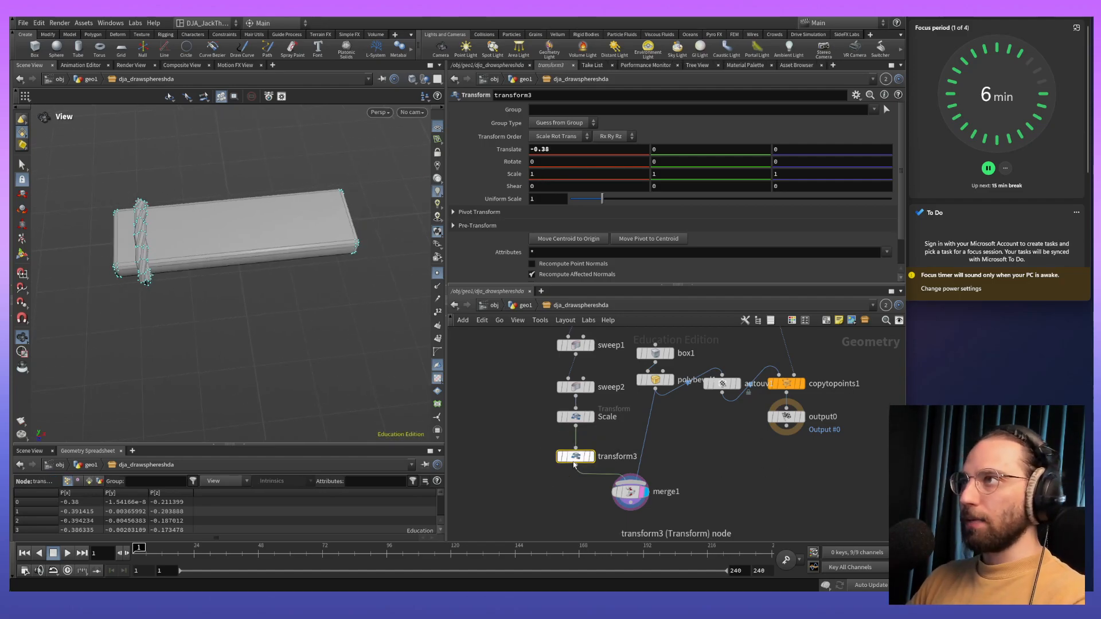
{"action": "mouse_move", "coordinate": [637, 494]}
{"action": "left_mouse_down"}
{"action": "mouse_move", "coordinate": [638, 531]}
{"action": "mouse_move", "coordinate": [631, 504]}
{"action": "left_mouse_up"}
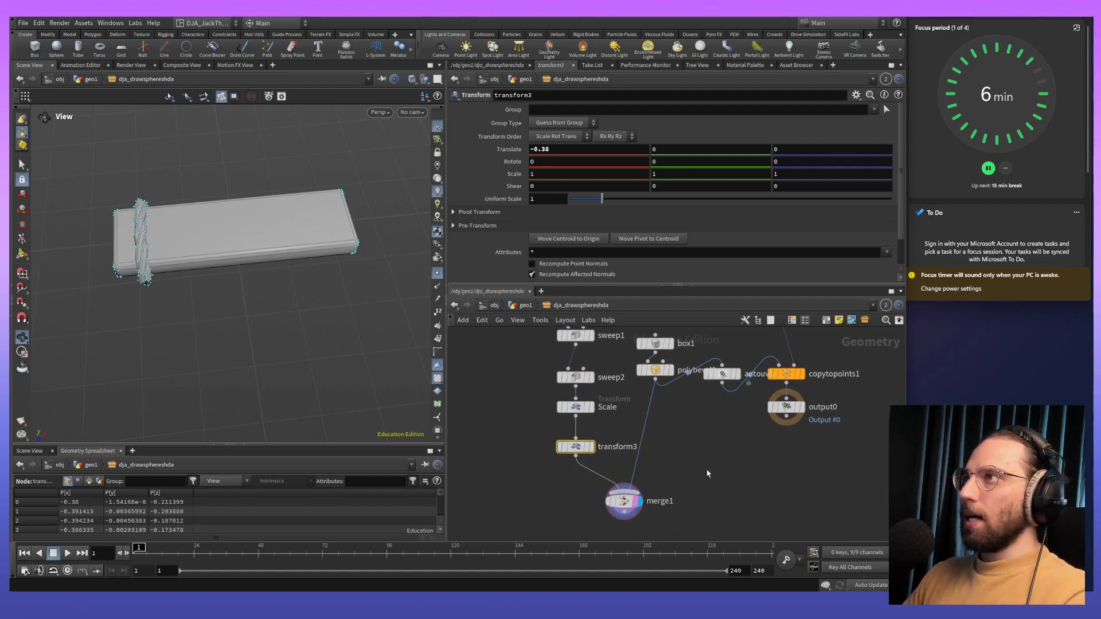
{"action": "middle_click_drag", "start_coordinate": [707, 473], "coordinate": [704, 405]}
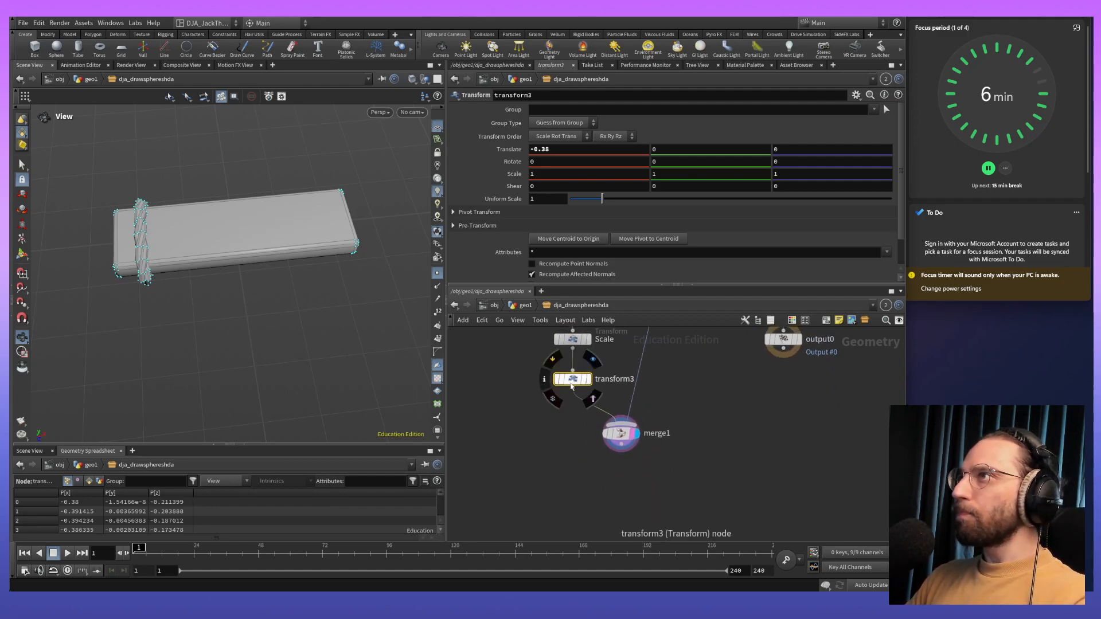
{"action": "right_click", "coordinate": [569, 383]}
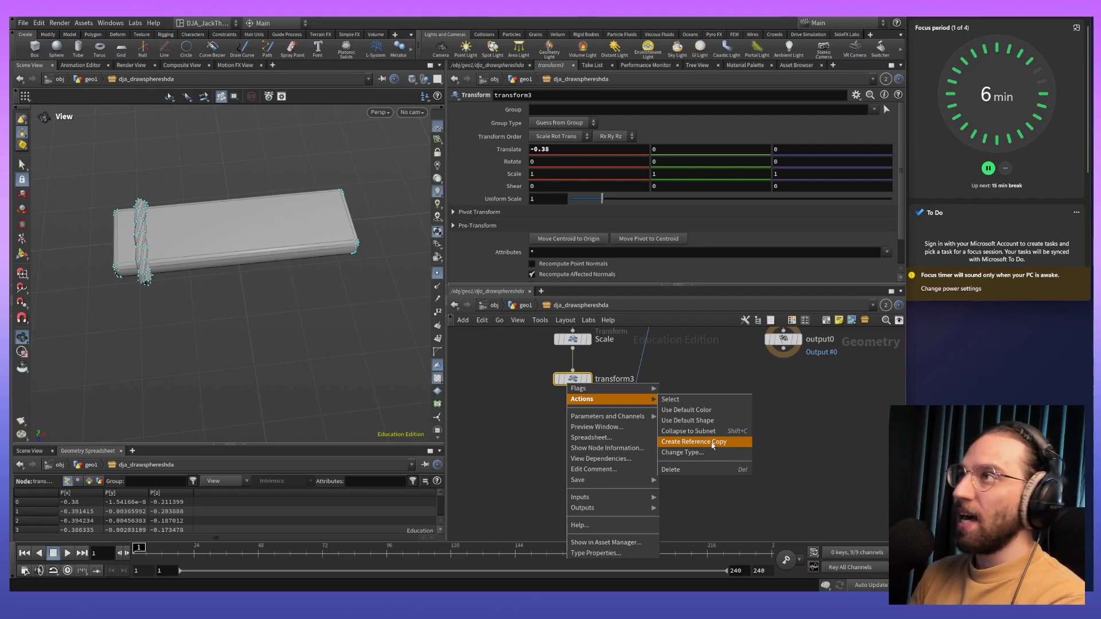
{"action": "left_click", "coordinate": [713, 445]}
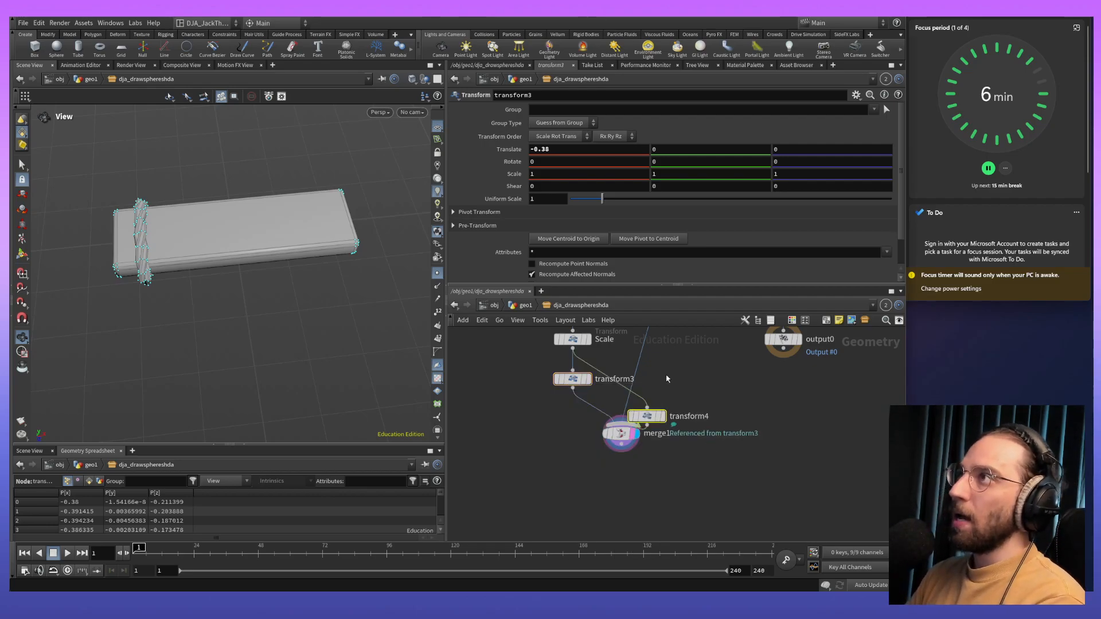
{"action": "left_click_drag", "start_coordinate": [649, 416], "coordinate": [680, 380]}
- Enable Invert Transformation on transform4 to mirror the rope loop's offset to the plank's other end
{"action": "left_click", "coordinate": [569, 382]}
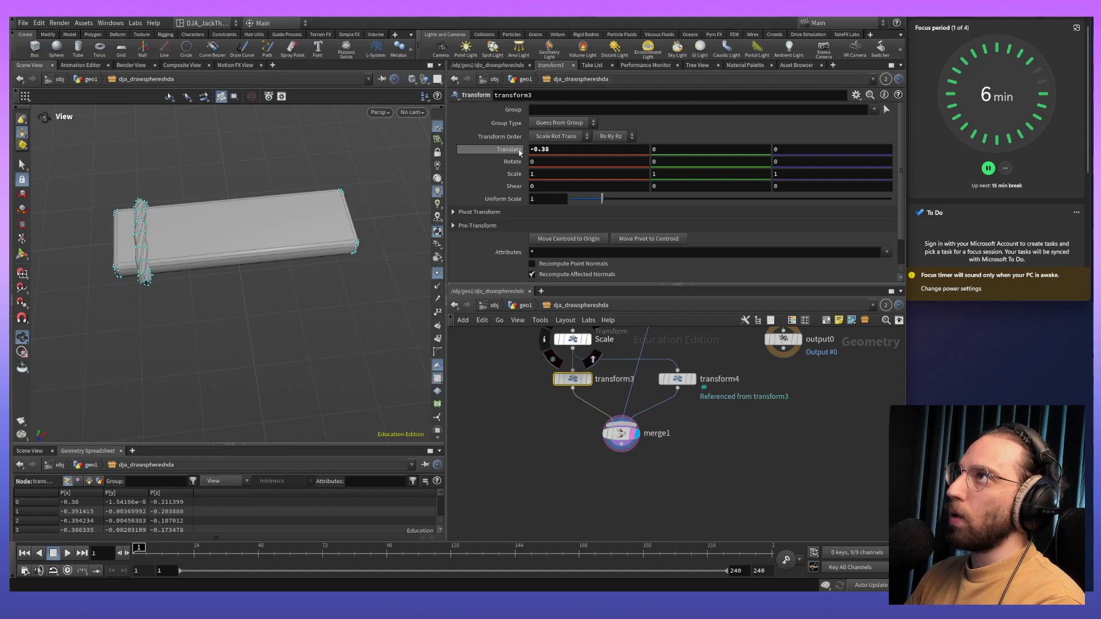
{"action": "left_click", "coordinate": [677, 378]}
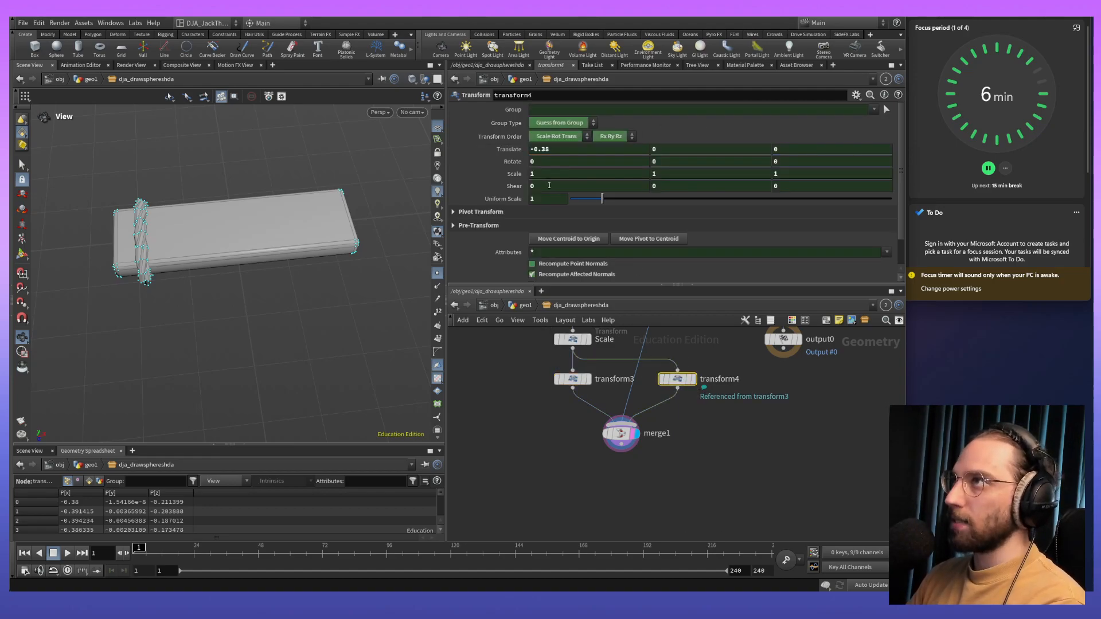
{"action": "scroll", "coordinate": [549, 185], "scroll_direction": "down", "scroll_amount": 2}
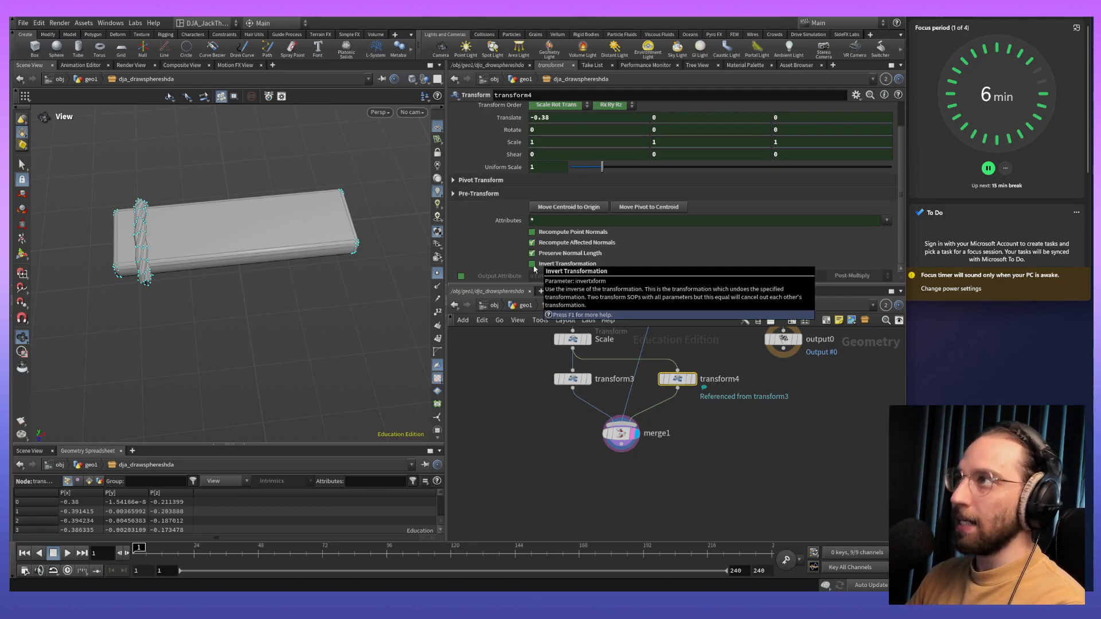
{"action": "left_click", "coordinate": [532, 265]}
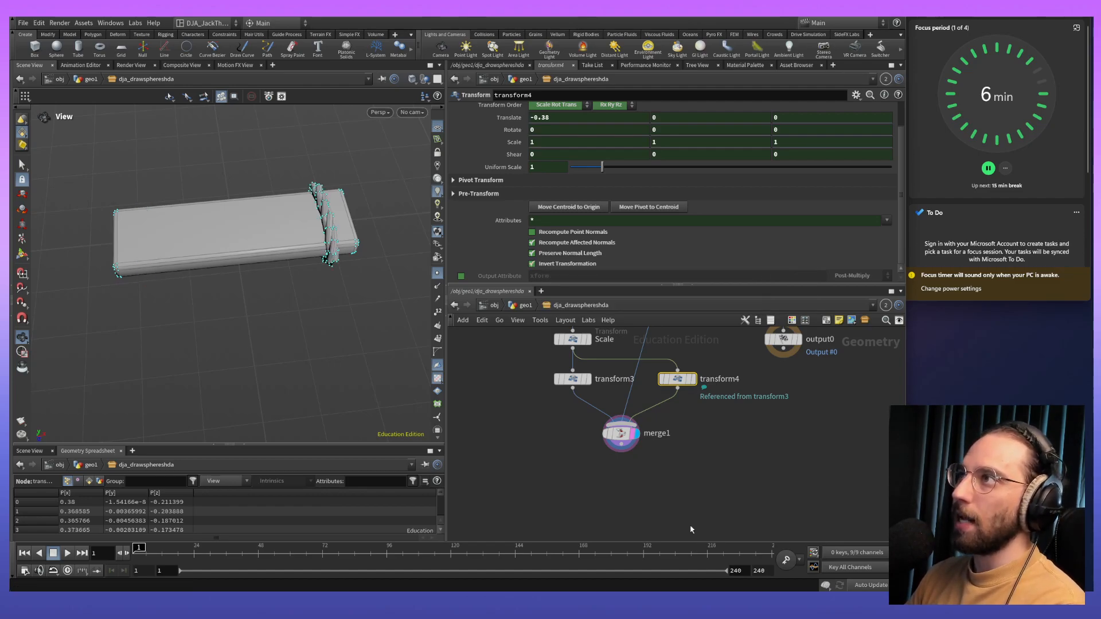
- Check which inputs feed merge1, and shift transform4 slightly closer to transform3
{"action": "mouse_move", "coordinate": [621, 437]}
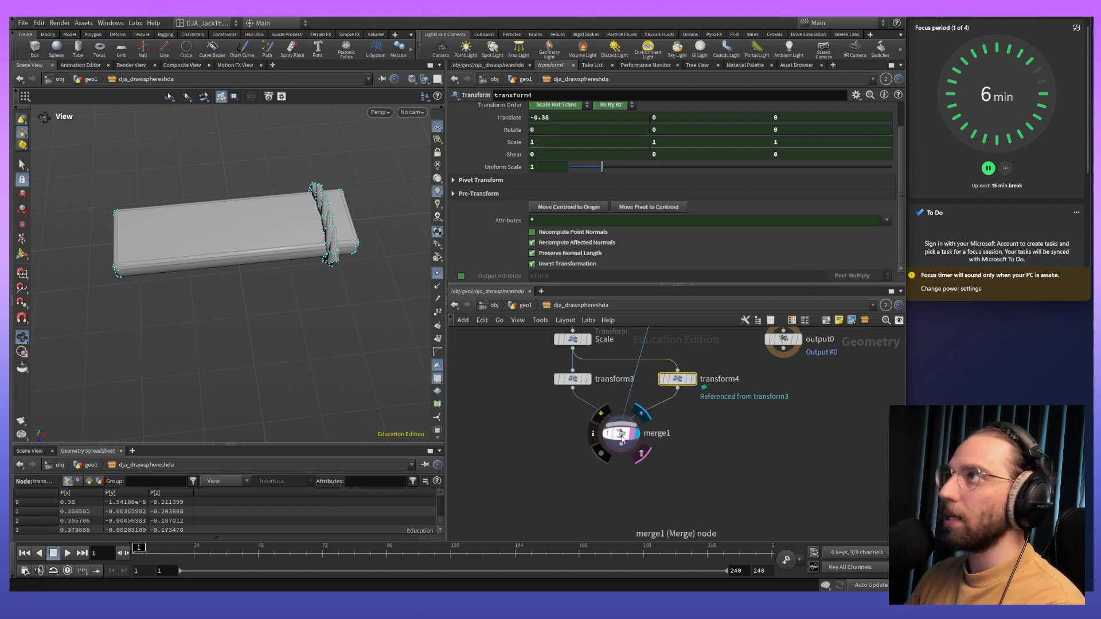
{"action": "left_click", "coordinate": [623, 438]}
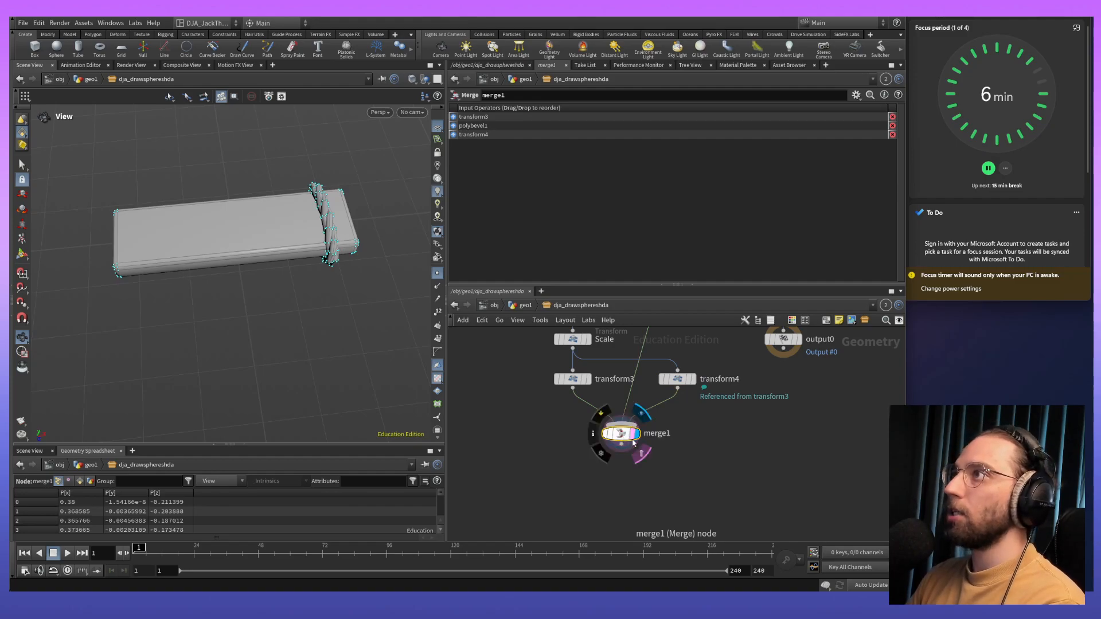
{"action": "mouse_move", "coordinate": [629, 438]}
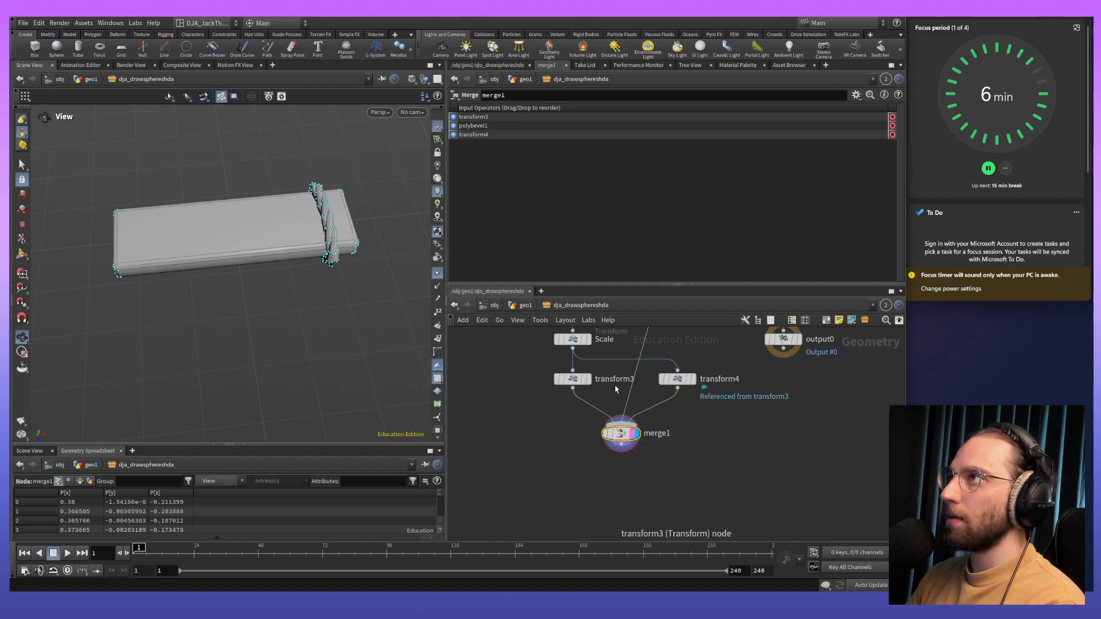
{"action": "left_click_drag", "start_coordinate": [690, 383], "coordinate": [682, 383]}
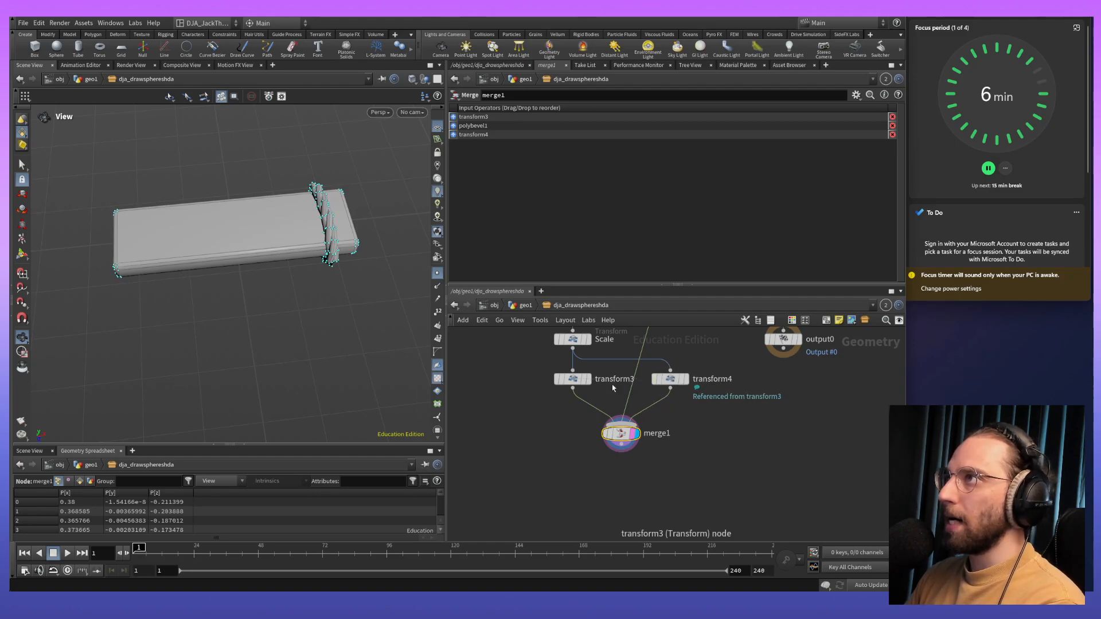
- Compare the settings of transform3 and transform4, and turn off Invert Transformation on transform3
{"action": "left_click", "coordinate": [571, 379]}
{"action": "left_click", "coordinate": [631, 434]}
{"action": "left_click", "coordinate": [584, 382]}
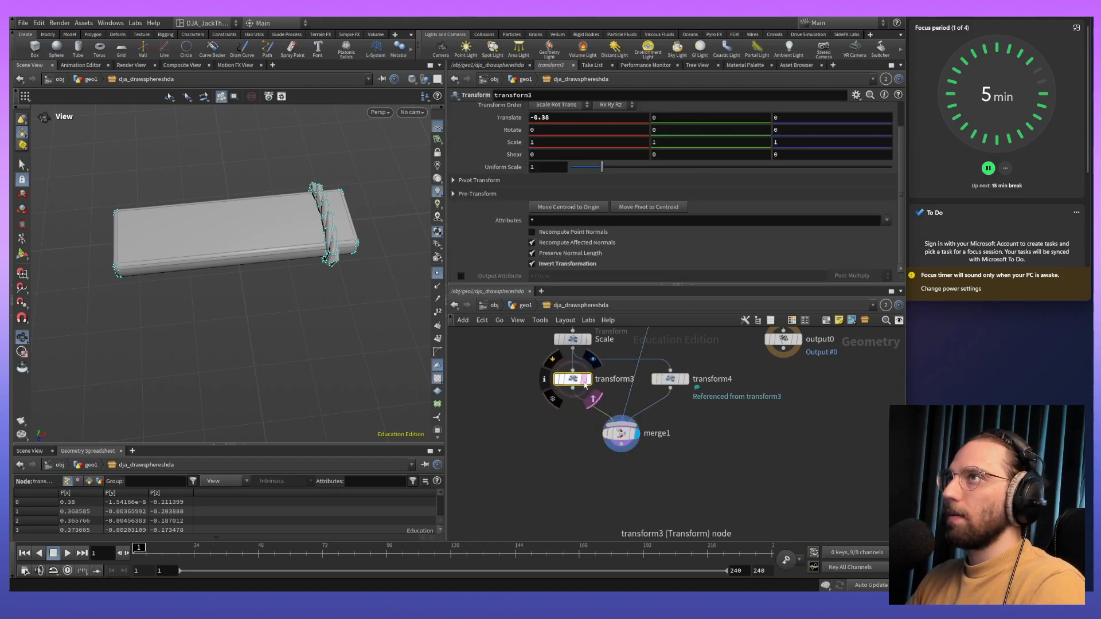
{"action": "left_click", "coordinate": [668, 379]}
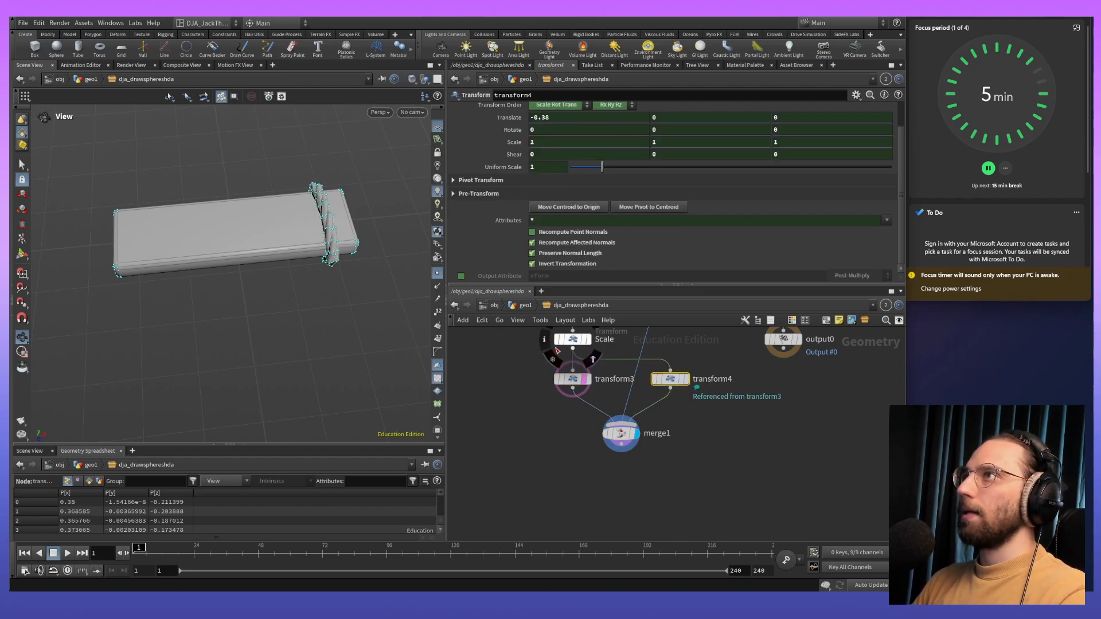
{"action": "left_click", "coordinate": [572, 379]}
{"action": "left_click", "coordinate": [552, 268]}
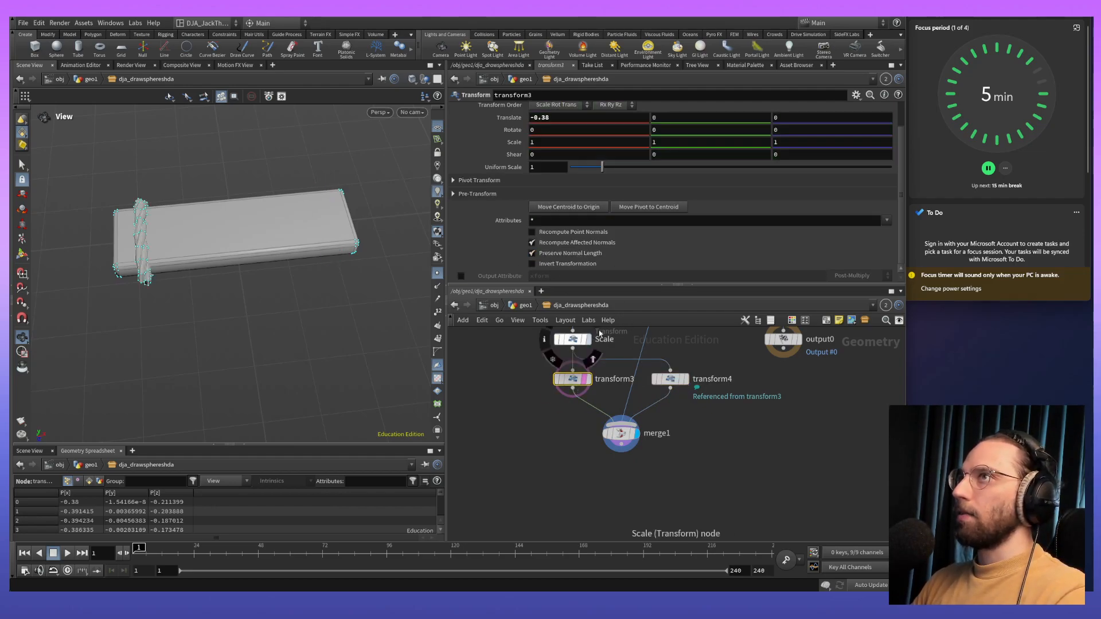
- Enable Invert Transformation on transform4 alone, placing its rope loop at the plank's opposite end from transform3's
{"action": "left_click", "coordinate": [669, 378]}
{"action": "left_click", "coordinate": [532, 263]}
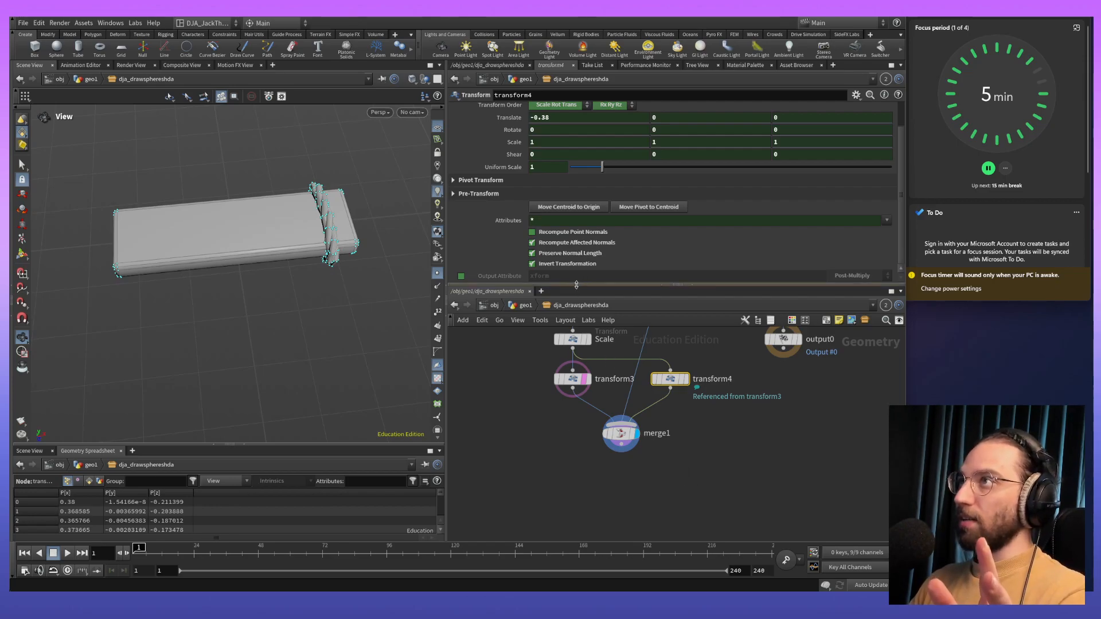
{"action": "left_click", "coordinate": [532, 264]}
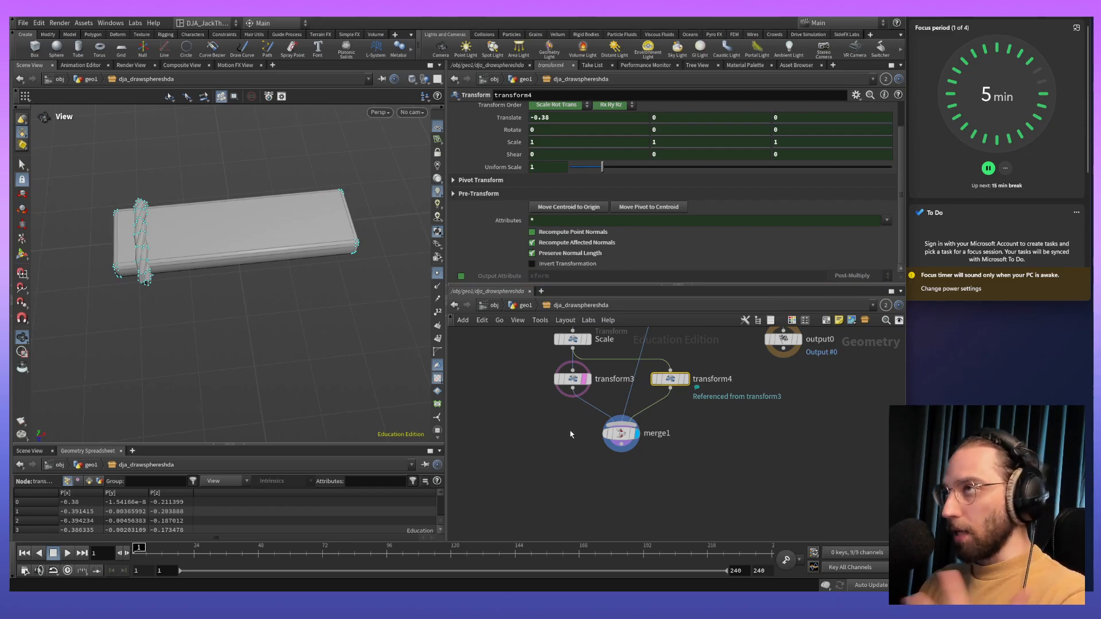
{"action": "left_click", "coordinate": [532, 264]}
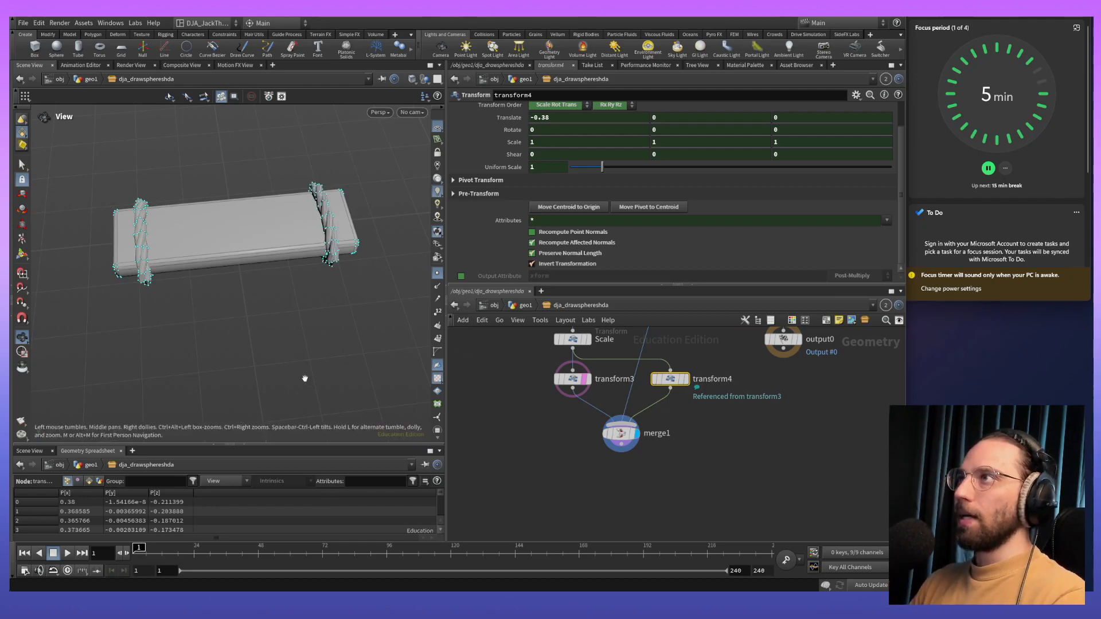
- Examine the merged plank and its two rope loops from several angles and distances
{"action": "left_click", "coordinate": [621, 433]}
{"action": "left_click_drag", "start_coordinate": [267, 255], "coordinate": [287, 277]}
{"action": "scroll", "coordinate": [267, 204], "scroll_direction": "up", "scroll_amount": 5}
{"action": "left_click_drag", "start_coordinate": [267, 204], "coordinate": [293, 311]}
{"action": "middle_click_drag", "start_coordinate": [750, 409], "coordinate": [708, 453]}
{"action": "left_click_drag", "start_coordinate": [697, 386], "coordinate": [674, 421]}
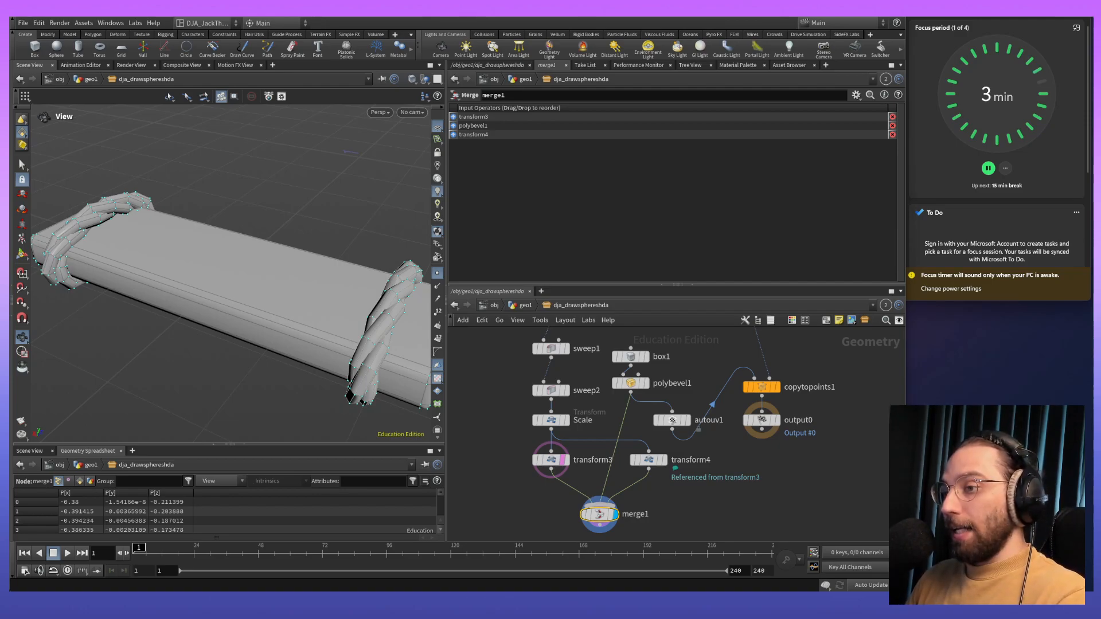
{"action": "scroll", "coordinate": [197, 318], "scroll_direction": "down", "scroll_amount": 5}
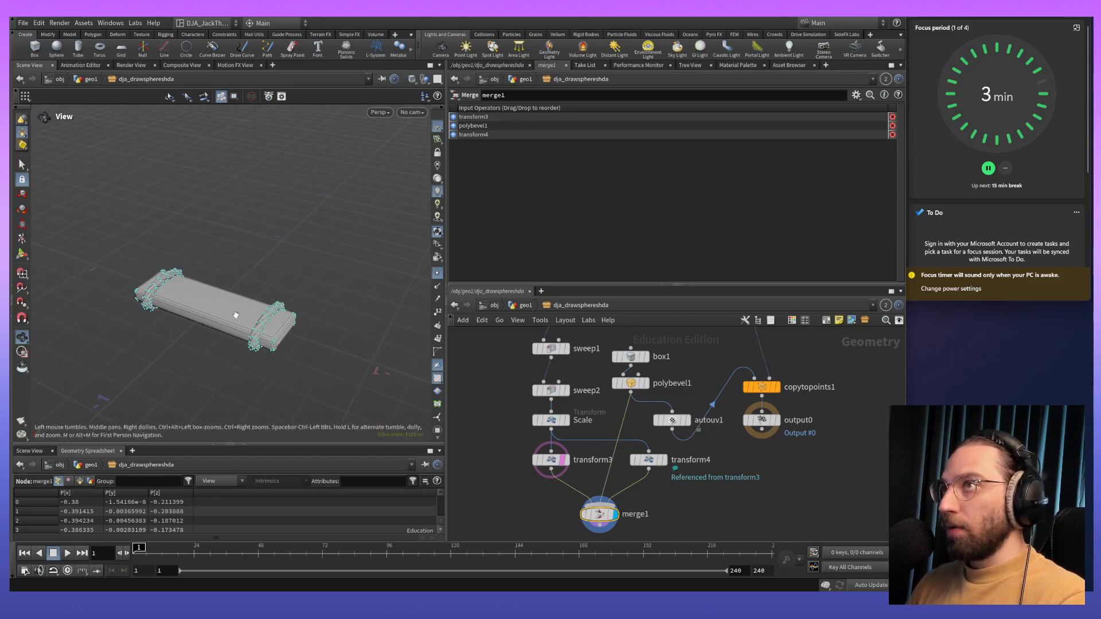
{"action": "mouse_move", "coordinate": [298, 330]}
{"action": "left_mouse_down"}
{"action": "mouse_move", "coordinate": [312, 316]}
{"action": "mouse_move", "coordinate": [290, 307]}
{"action": "mouse_move", "coordinate": [287, 324]}
{"action": "left_mouse_up"}
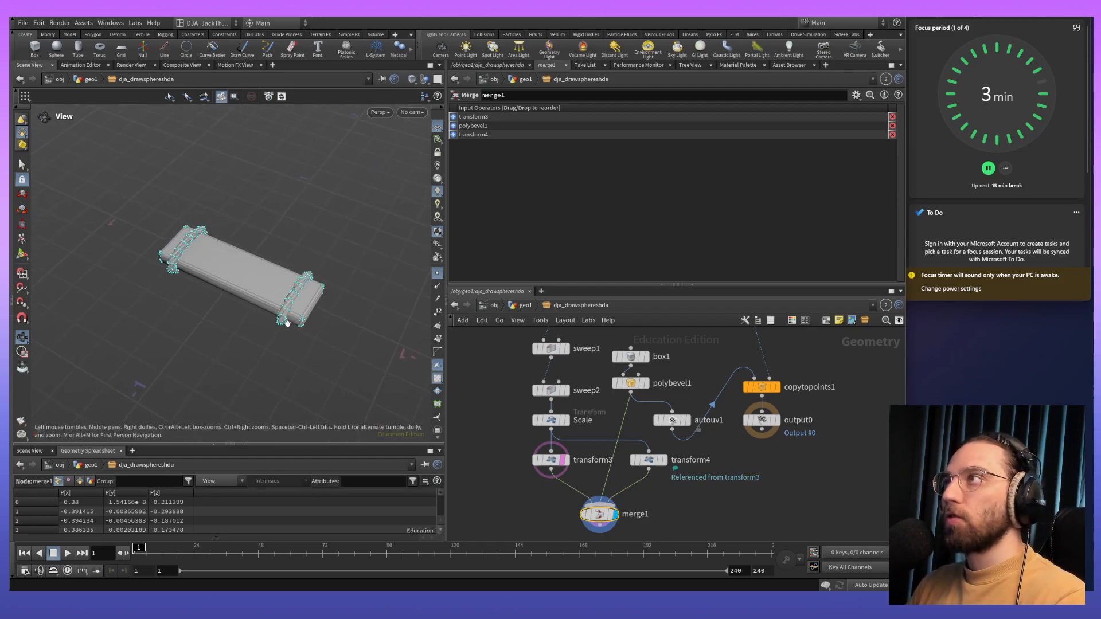
- Move the whole group of plank and rope nodes up, clear of copytopoints1 and output0
{"action": "middle_click_drag", "start_coordinate": [822, 441], "coordinate": [821, 408]}
{"action": "scroll", "coordinate": [821, 407], "scroll_direction": "down", "scroll_amount": 5}
{"action": "left_click_drag", "start_coordinate": [580, 352], "coordinate": [720, 514]}
{"action": "middle_click_drag", "start_coordinate": [851, 426], "coordinate": [767, 500]}
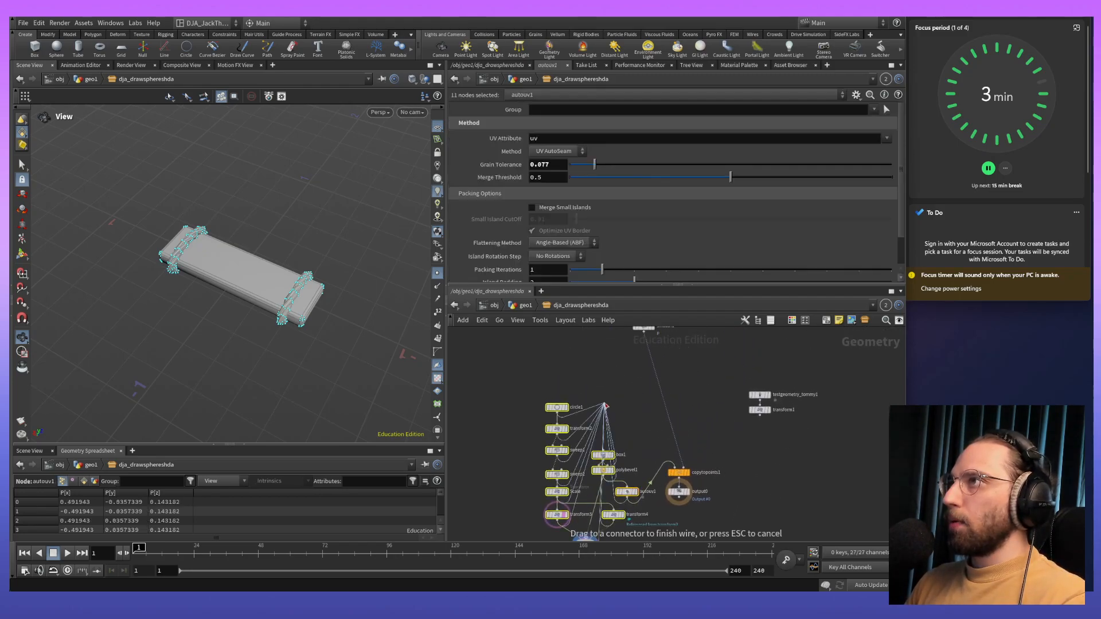
{"action": "left_click_drag", "start_coordinate": [603, 474], "coordinate": [599, 355]}
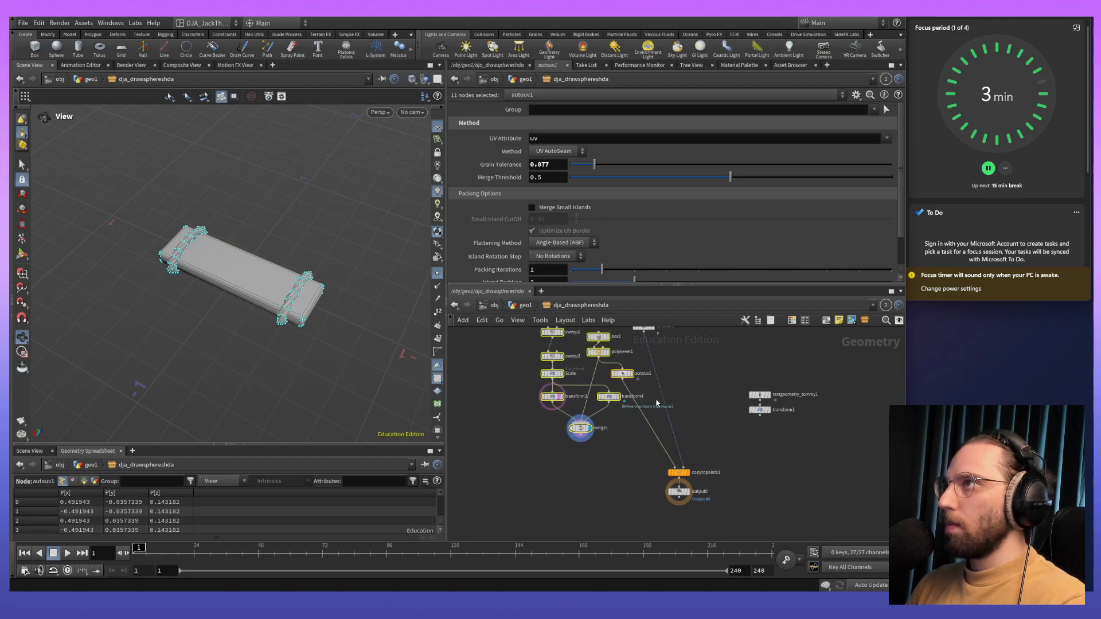
{"action": "left_click", "coordinate": [653, 392]}
- Disconnect autouv1 from copytopoints1 and connect merge1 to its first input instead
{"action": "scroll", "coordinate": [633, 393], "scroll_direction": "up", "scroll_amount": 5}
{"action": "scroll", "coordinate": [632, 394], "scroll_direction": "down", "scroll_amount": 3}
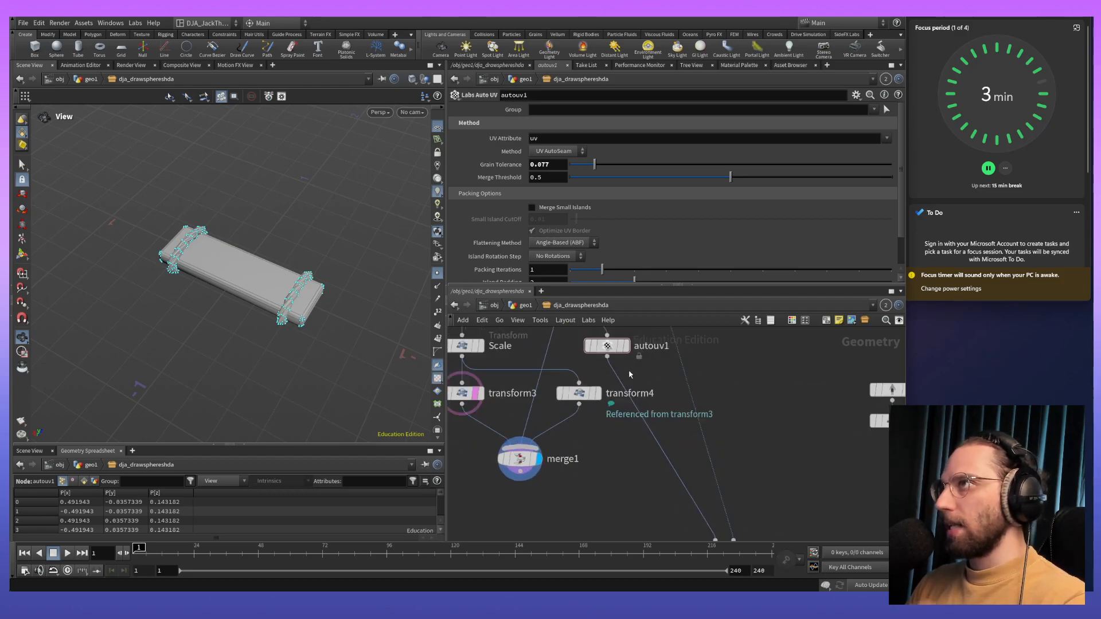
{"action": "left_click_drag", "start_coordinate": [670, 461], "coordinate": [652, 485]}
{"action": "left_click", "coordinate": [671, 457]}
{"action": "key", "text": "Escape"}
{"action": "key", "text": "Delete"}
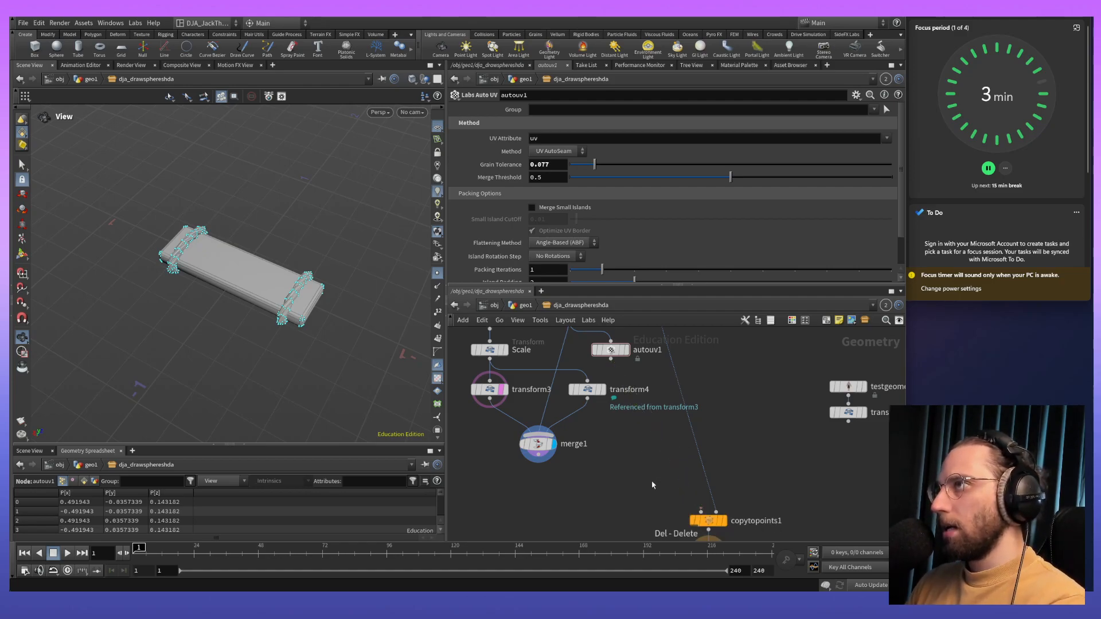
{"action": "left_click_drag", "start_coordinate": [537, 462], "coordinate": [681, 494]}
{"action": "middle_click_drag", "start_coordinate": [787, 437], "coordinate": [766, 324]}
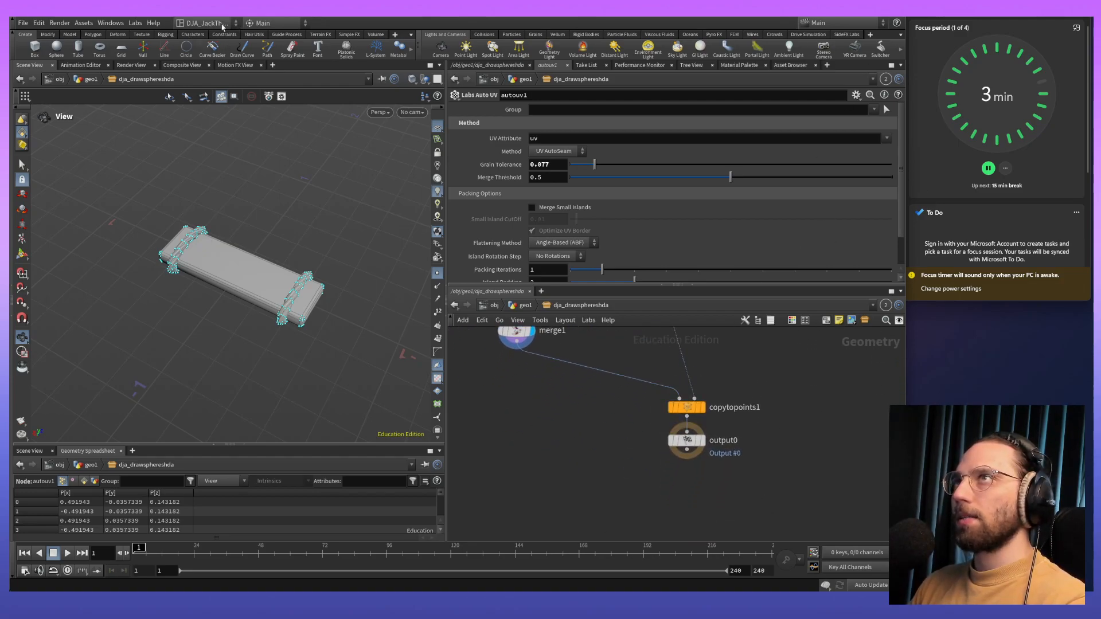
- Reload the saved desktop layout for the workspace
{"action": "left_click", "coordinate": [222, 26]}
{"action": "left_click", "coordinate": [230, 67]}
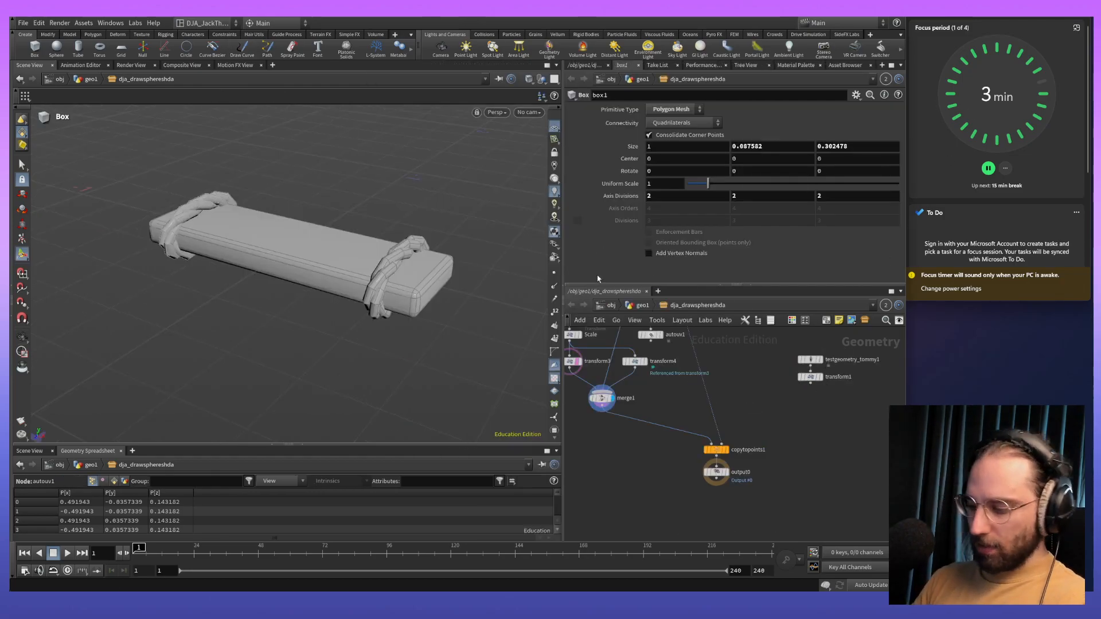
{"action": "key", "text": "alt+bracketright"}
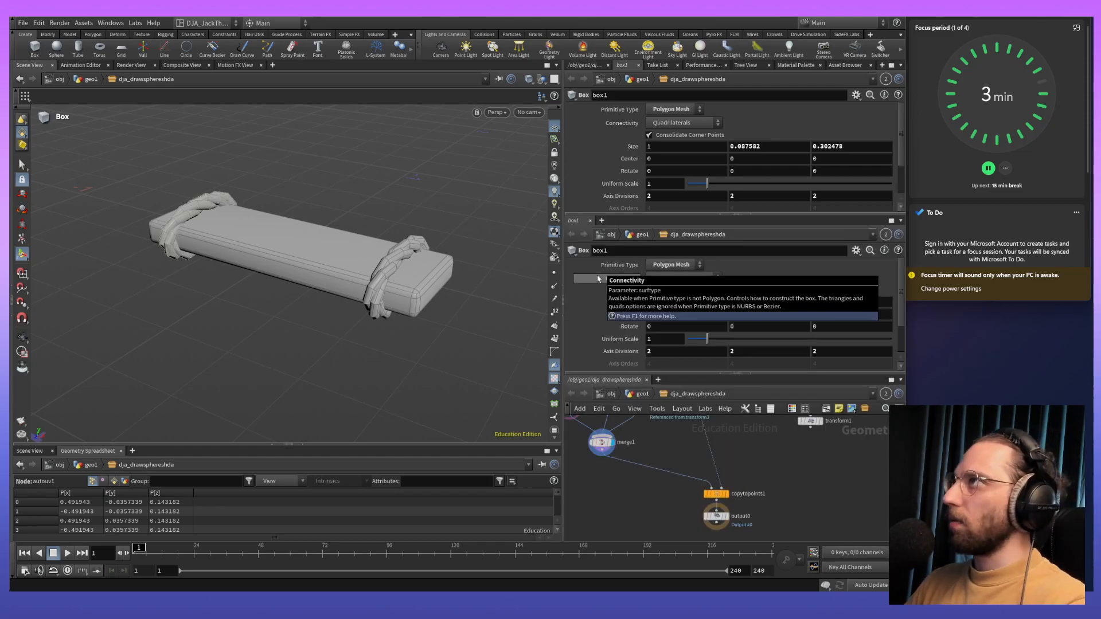
{"action": "left_click", "coordinate": [899, 220]}
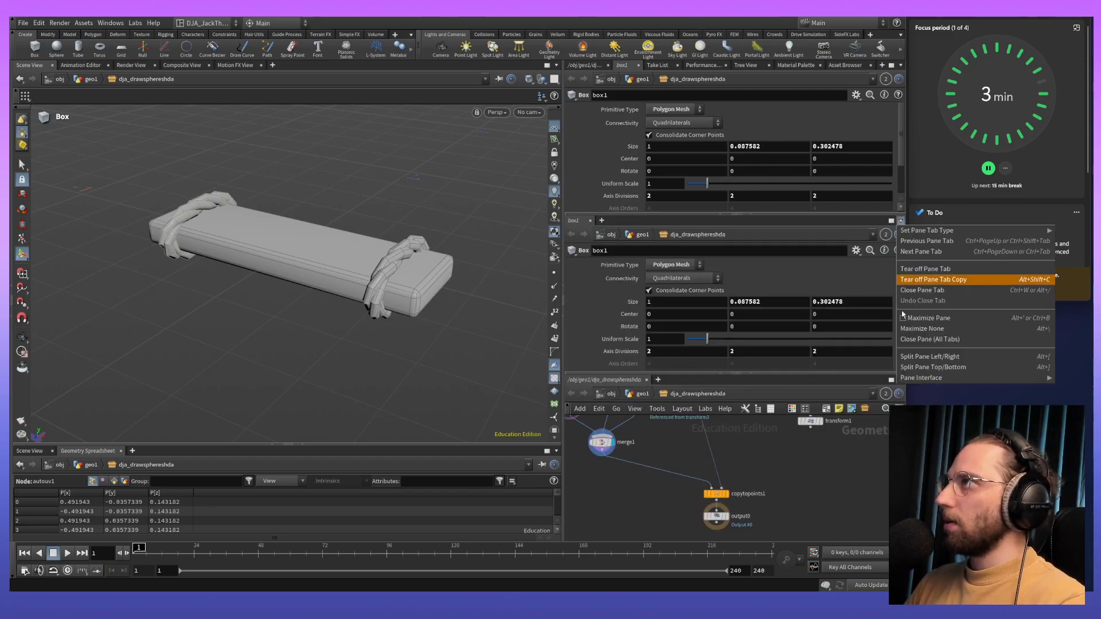
{"action": "left_click", "coordinate": [966, 290]}
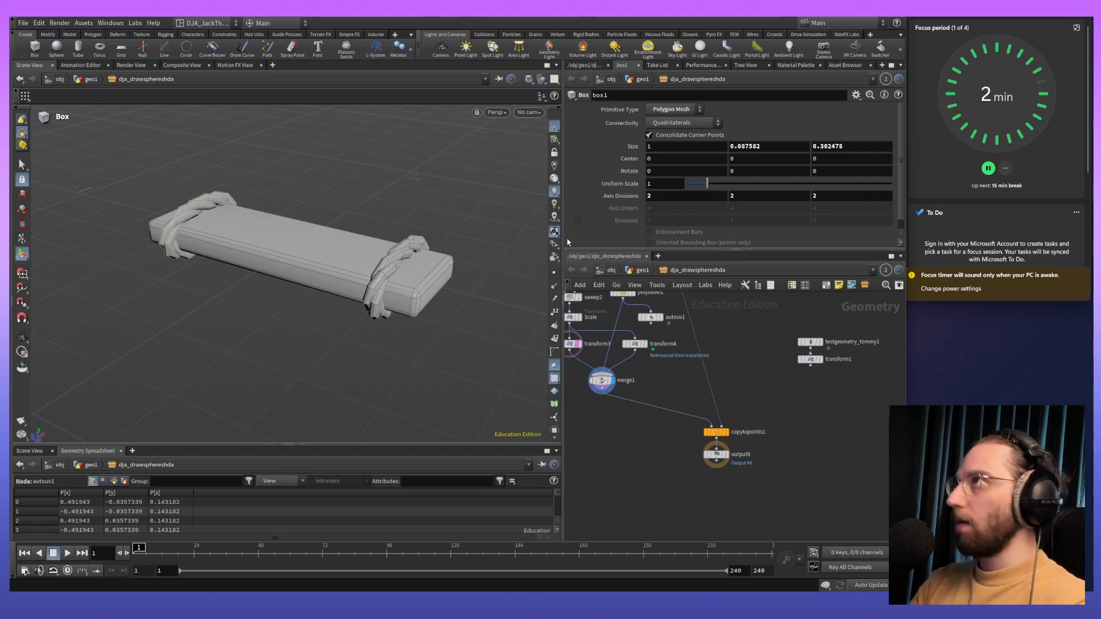
- Split the parameter pane and network pane side by side, and assign the first pane of each to link group 1
{"action": "key", "text": "alt+]"}
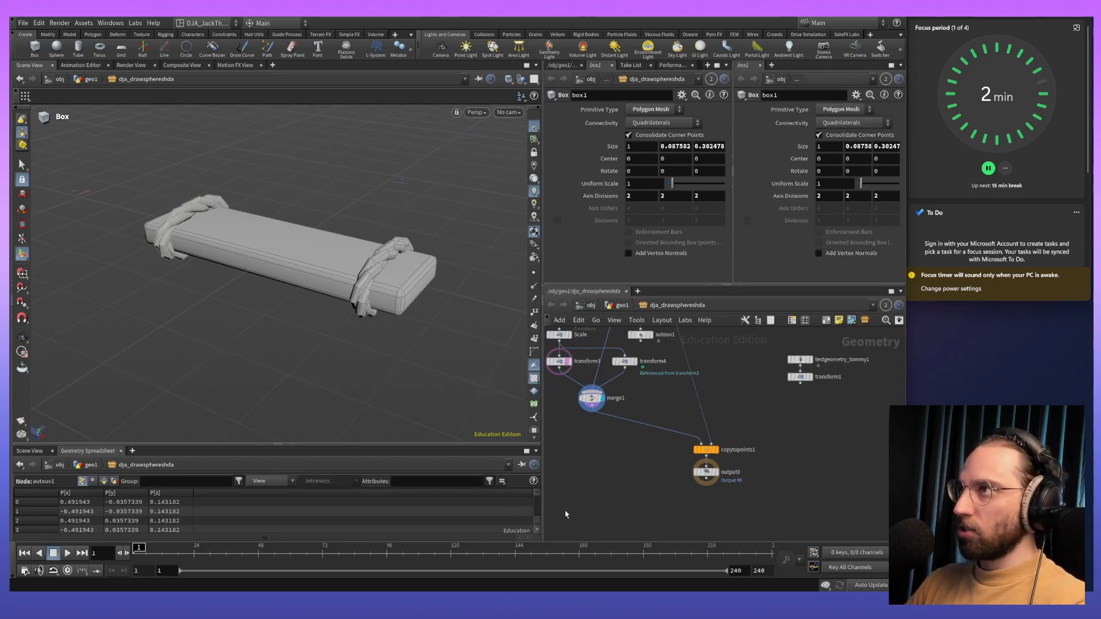
{"action": "key", "text": "alt+["}
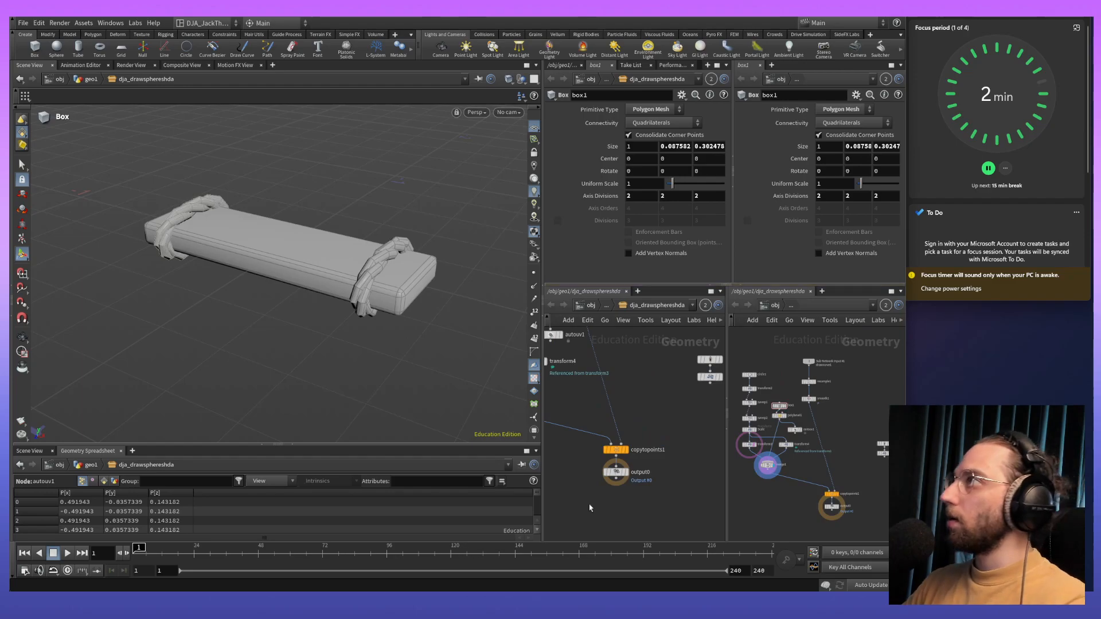
{"action": "left_click", "coordinate": [707, 310]}
{"action": "left_click", "coordinate": [725, 344]}
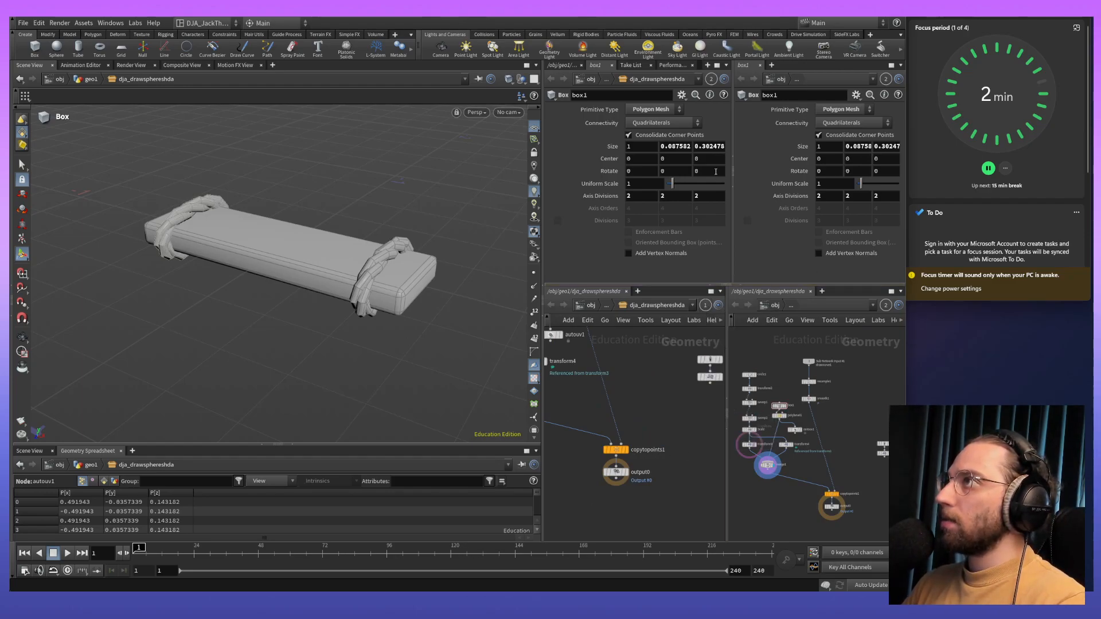
{"action": "left_click", "coordinate": [711, 80]}
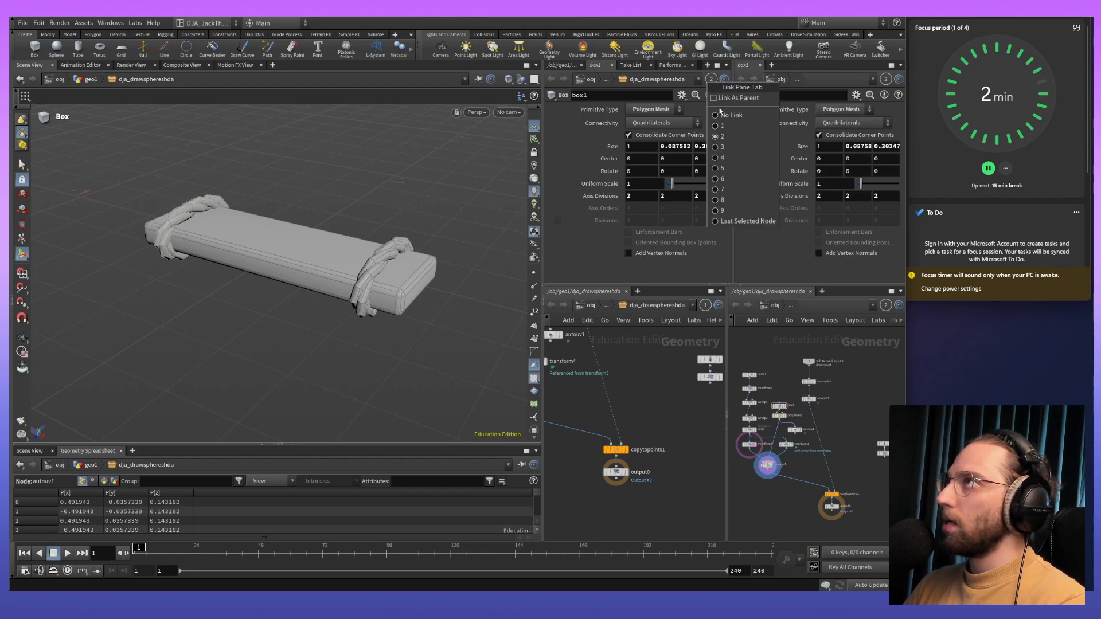
{"action": "left_click", "coordinate": [745, 127]}
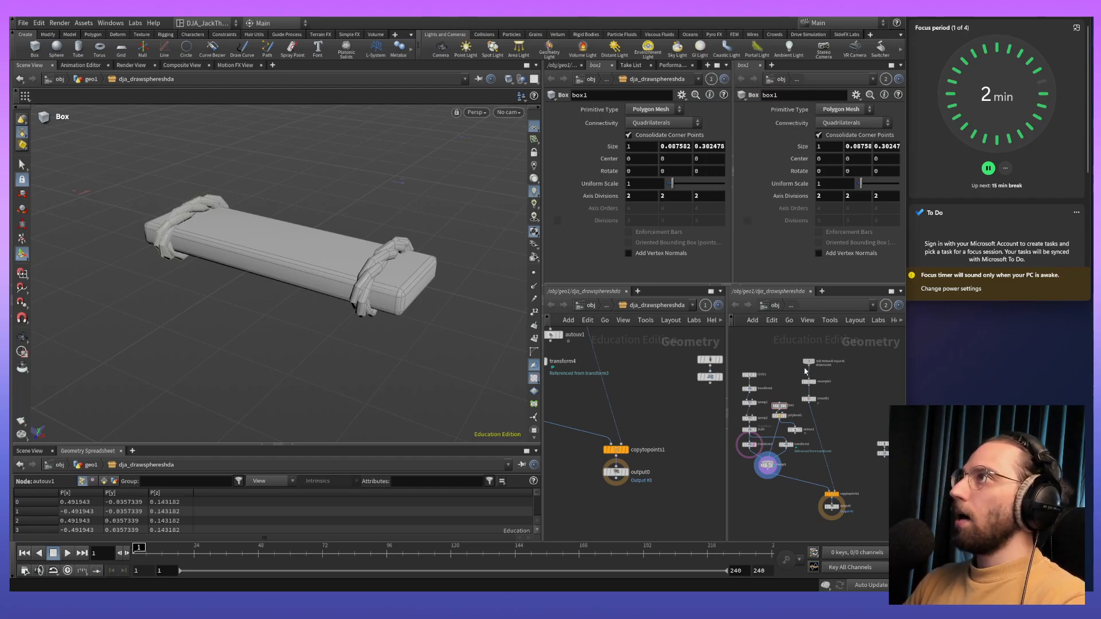
- Take the second network pane up to geo1, and examine the plank bridges generated along the drawn curves
{"action": "middle_click_drag", "start_coordinate": [837, 444], "coordinate": [858, 399]}
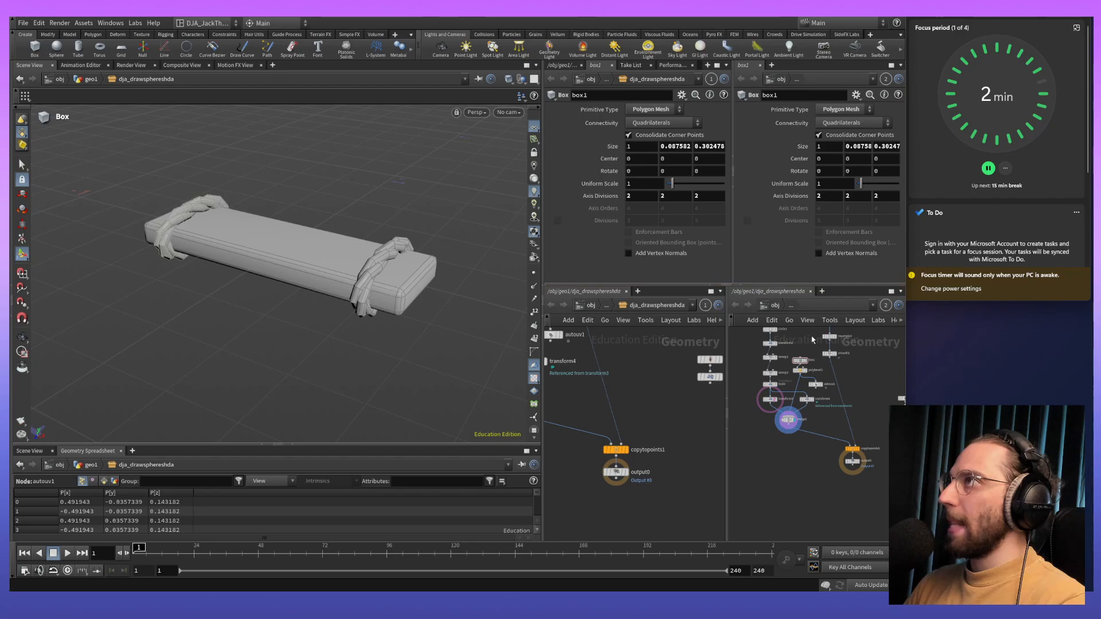
{"action": "left_click", "coordinate": [775, 307]}
{"action": "double_click", "coordinate": [817, 435]}
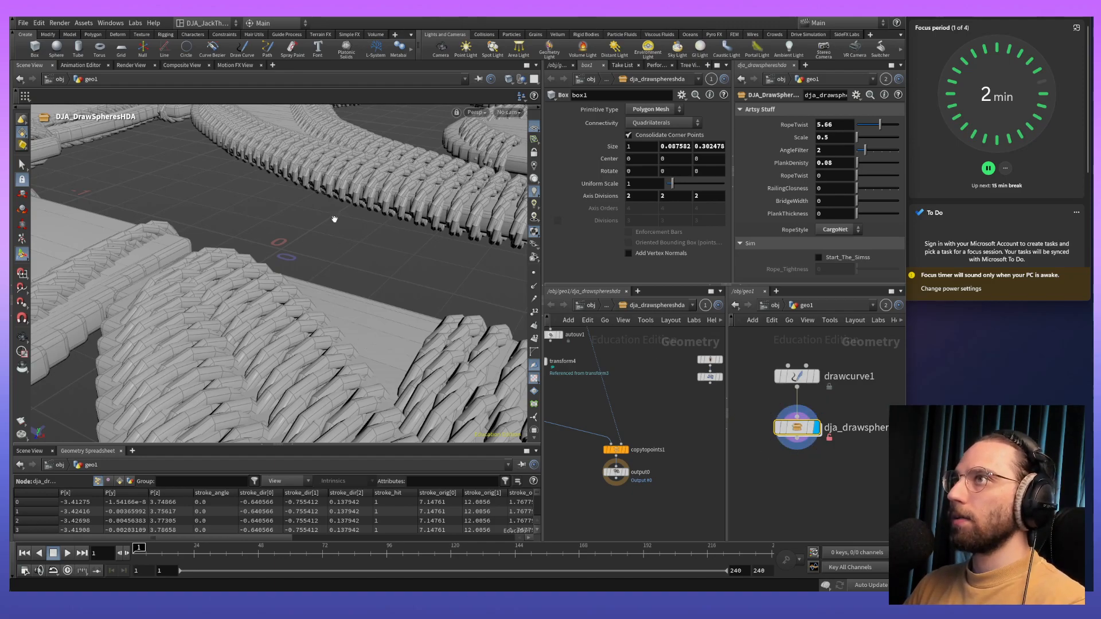
{"action": "left_click_drag", "start_coordinate": [335, 242], "coordinate": [322, 233], "text": "alt"}
{"action": "right_click_drag", "start_coordinate": [321, 234], "coordinate": [351, 428], "text": "alt"}
{"action": "right_click_drag", "start_coordinate": [349, 192], "coordinate": [371, 229], "text": "alt"}
{"action": "left_click_drag", "start_coordinate": [371, 228], "coordinate": [348, 285], "text": "alt"}
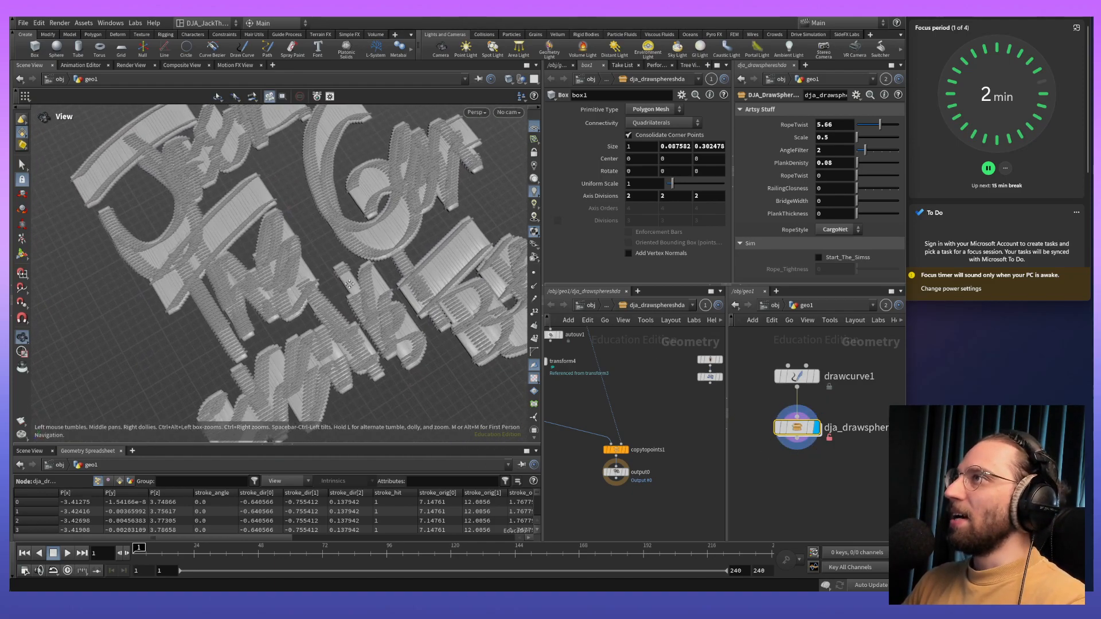
{"action": "middle_click_drag", "start_coordinate": [348, 284], "coordinate": [351, 280], "text": "alt"}
- Bring the asset's Sub-Network Input #1 branch into view alongside the asset node in geo1
{"action": "middle_click_drag", "start_coordinate": [666, 353], "coordinate": [679, 436]}
{"action": "middle_click_drag", "start_coordinate": [662, 390], "coordinate": [657, 413]}
{"action": "left_click", "coordinate": [659, 406]}
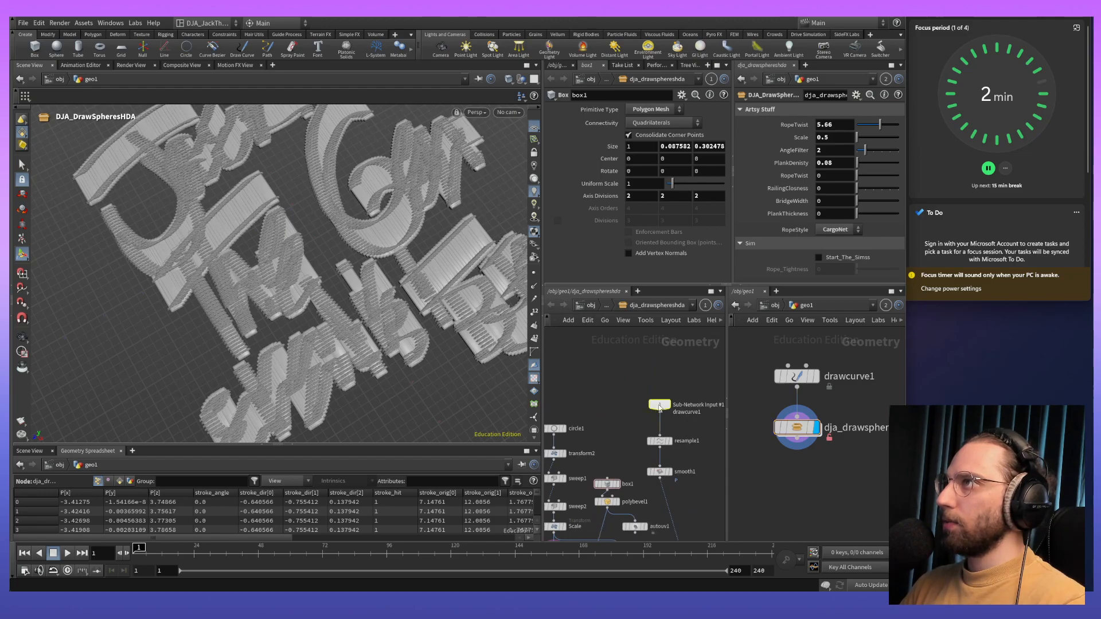
{"action": "left_click", "coordinate": [798, 423]}
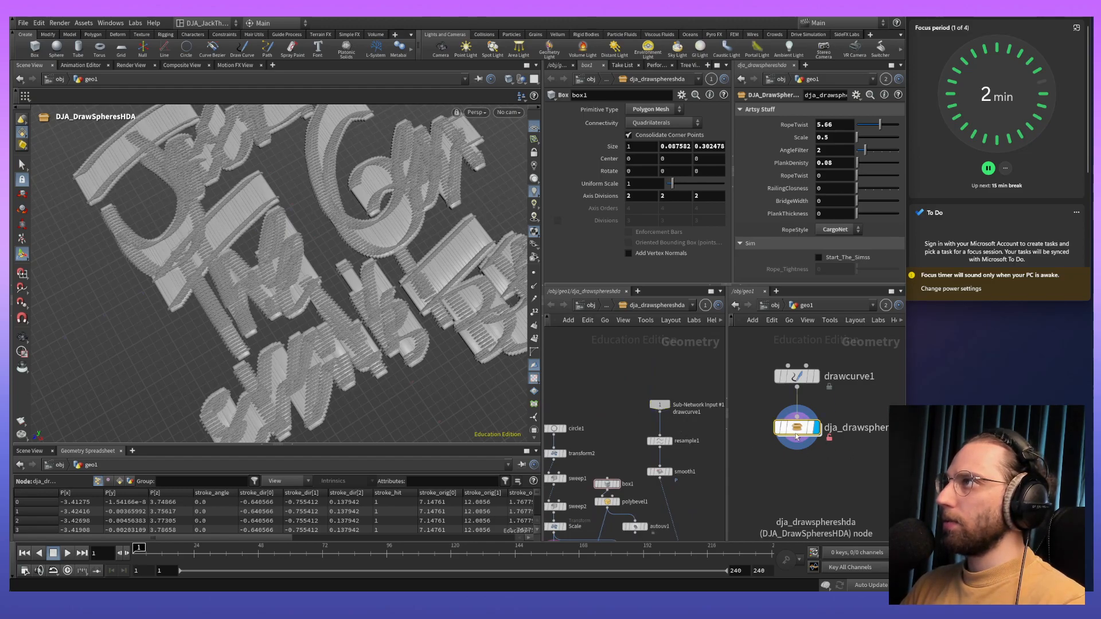
- Delete all the geometry drawn by drawcurve1 with a Blast node placed before the asset
{"action": "left_click", "coordinate": [797, 376]}
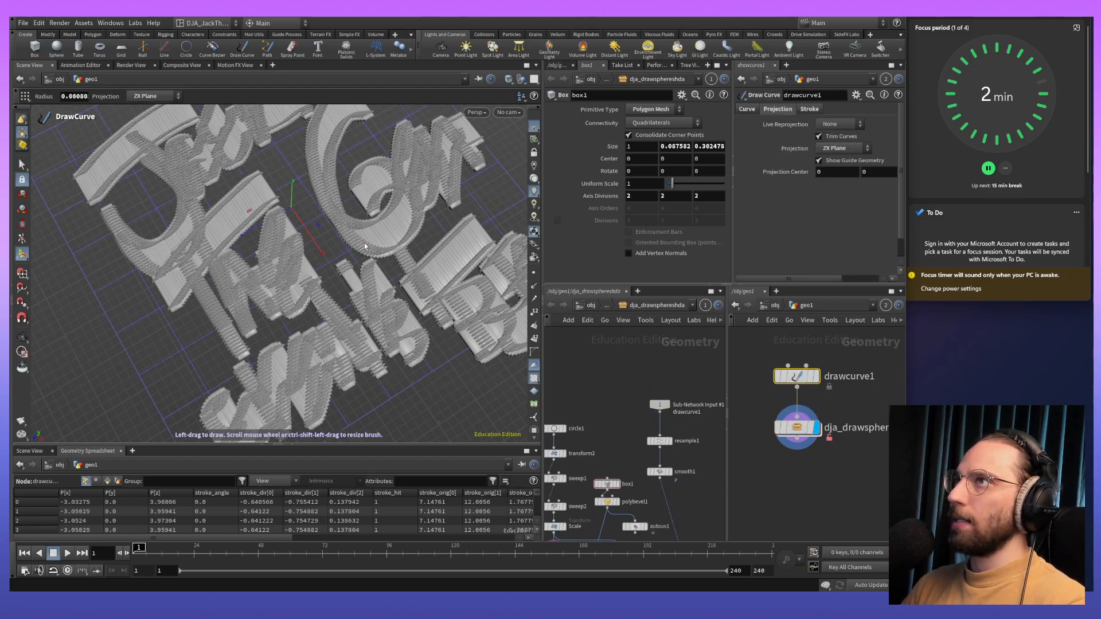
{"action": "right_click_drag", "start_coordinate": [488, 295], "coordinate": [440, 363], "text": "alt"}
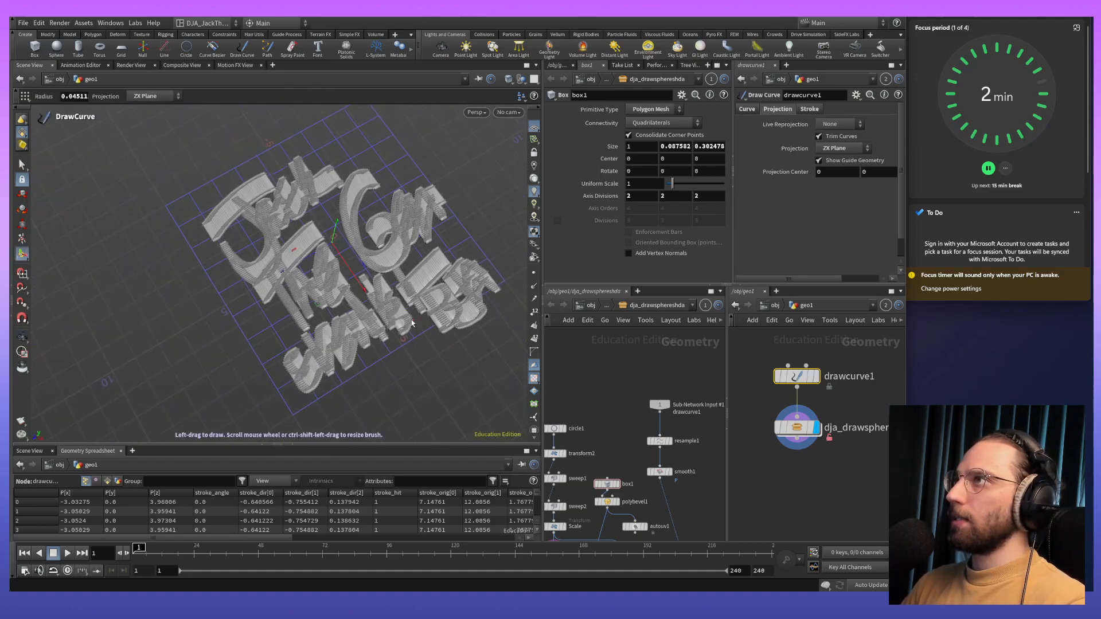
{"action": "key", "text": "Delete"}
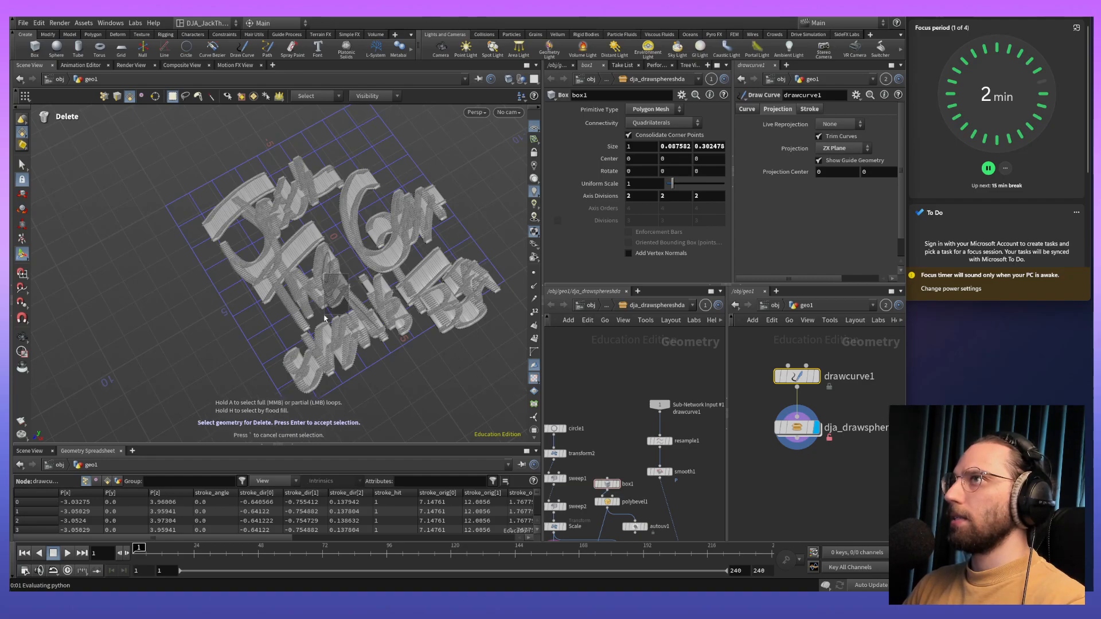
{"action": "left_click_drag", "start_coordinate": [181, 164], "coordinate": [515, 403]}
{"action": "key", "text": "Return"}
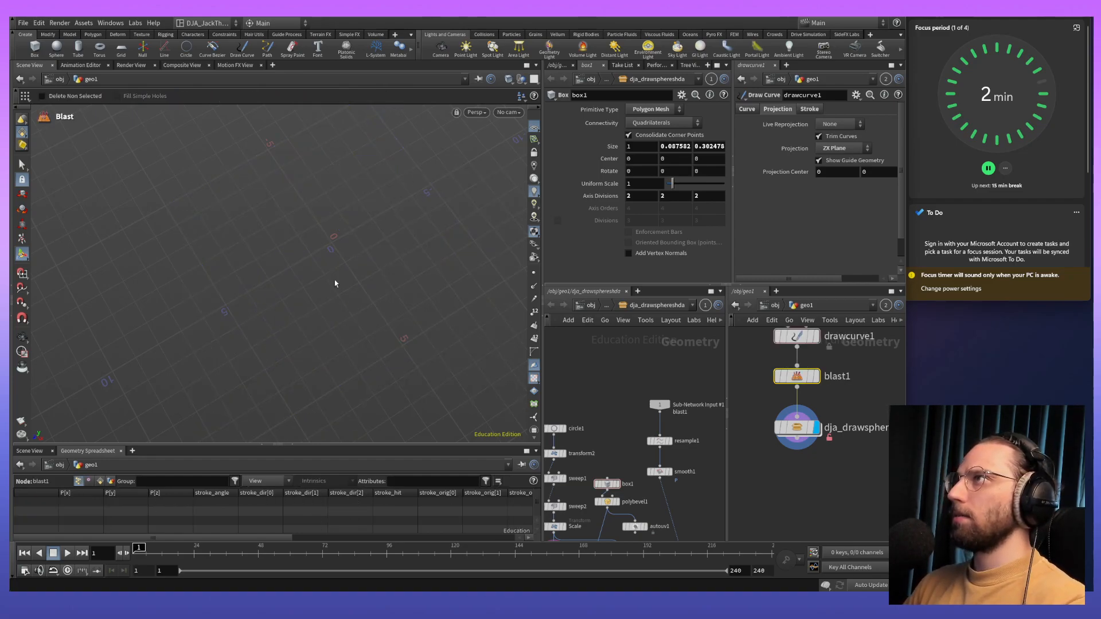
- Reselect drawcurve1 and try to clear its handwritten strokes by selecting and undoing
{"action": "left_click", "coordinate": [798, 335]}
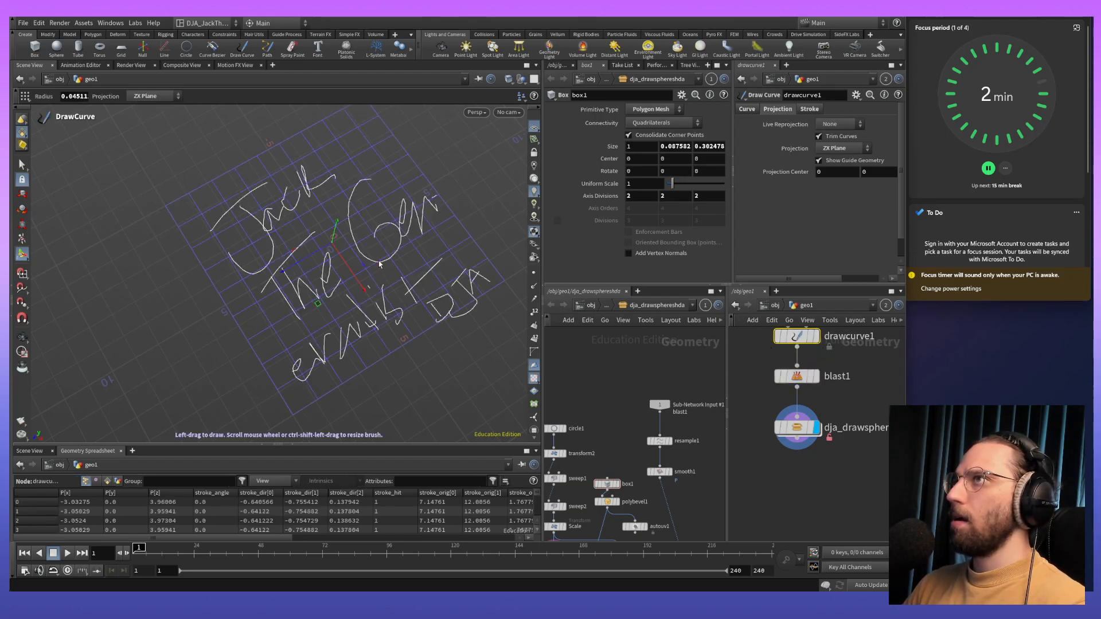
{"action": "key", "text": "ctrl+z"}
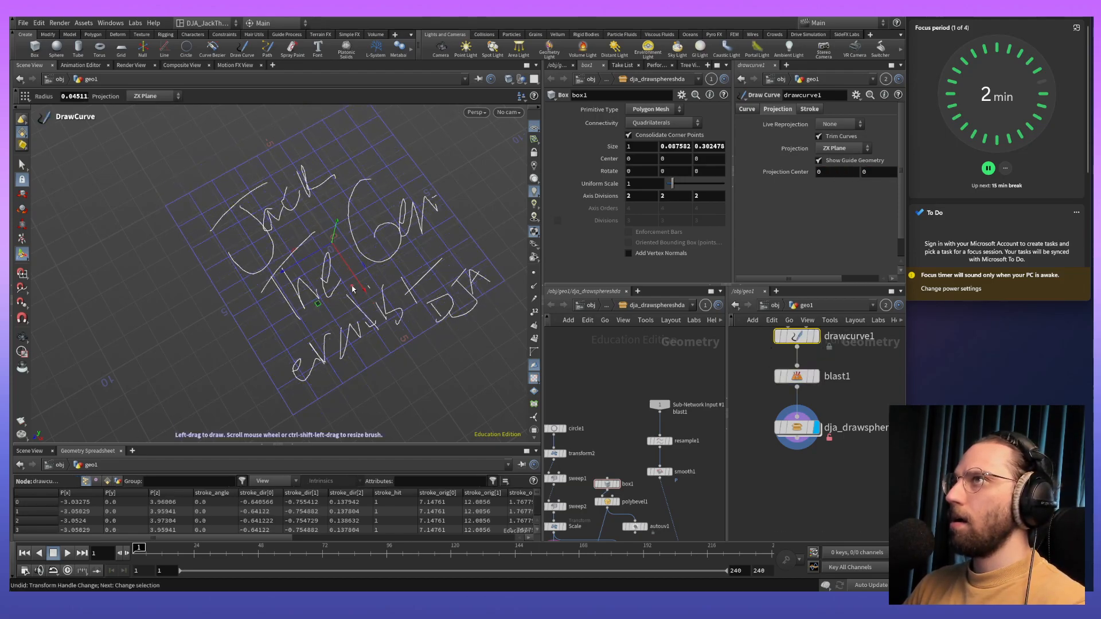
{"action": "left_click_drag", "start_coordinate": [209, 136], "coordinate": [376, 339]}
{"action": "key", "text": "ctrl+z"}
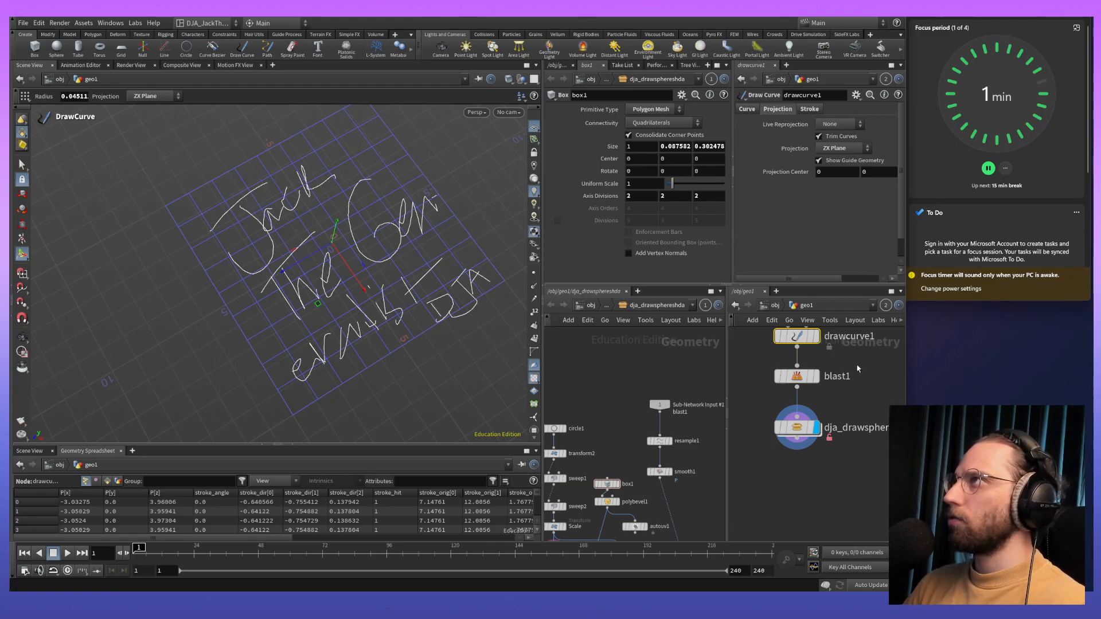
- Check drawcurve1's projection, guide geometry and projection center settings for a way to clear its strokes
{"action": "key", "text": "h"}
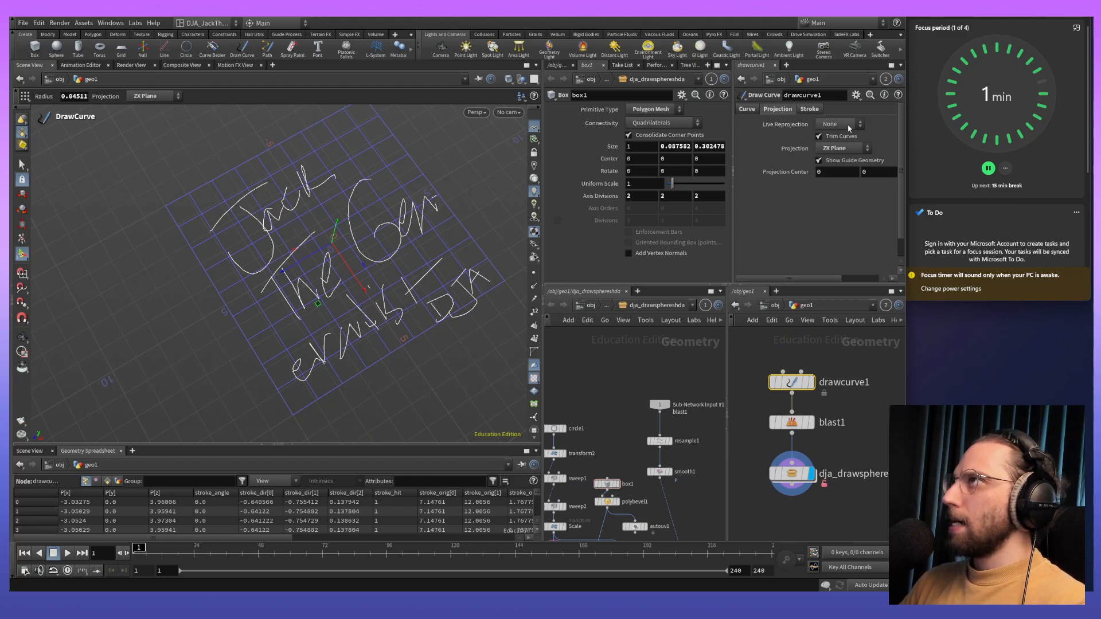
{"action": "left_click", "coordinate": [849, 127]}
{"action": "left_click", "coordinate": [848, 128]}
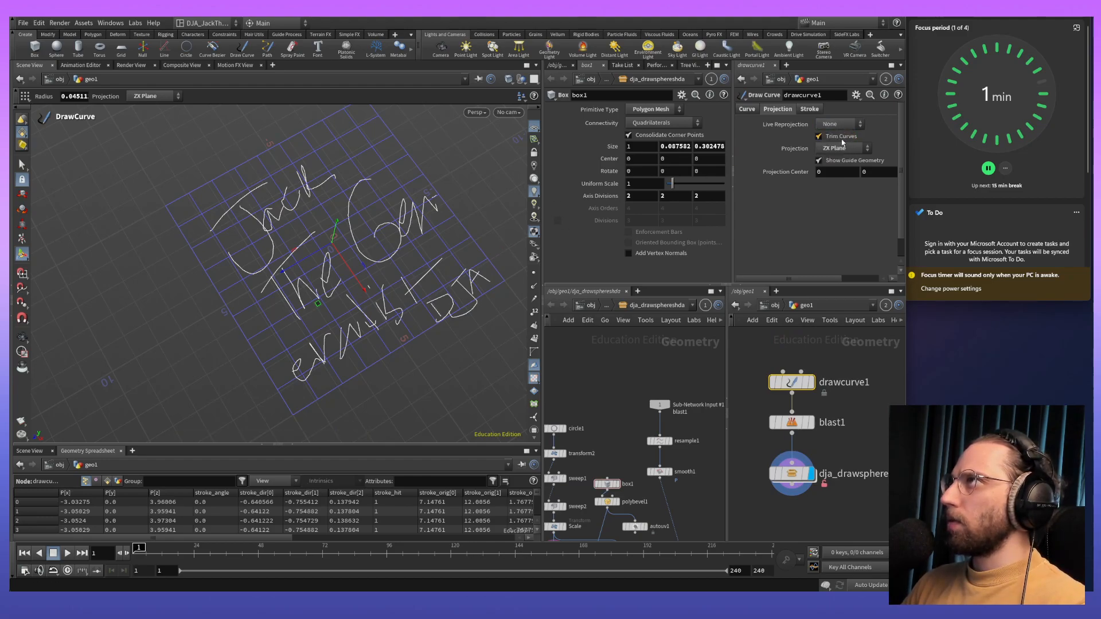
{"action": "left_click", "coordinate": [820, 161]}
{"action": "left_click", "coordinate": [819, 162]}
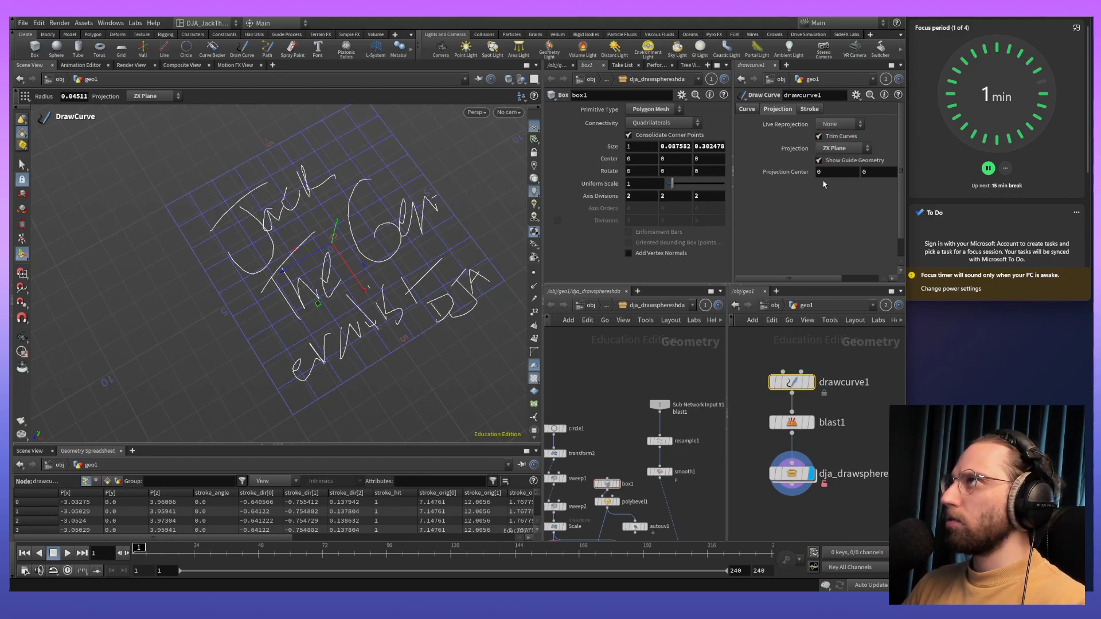
{"action": "left_click", "coordinate": [826, 172]}
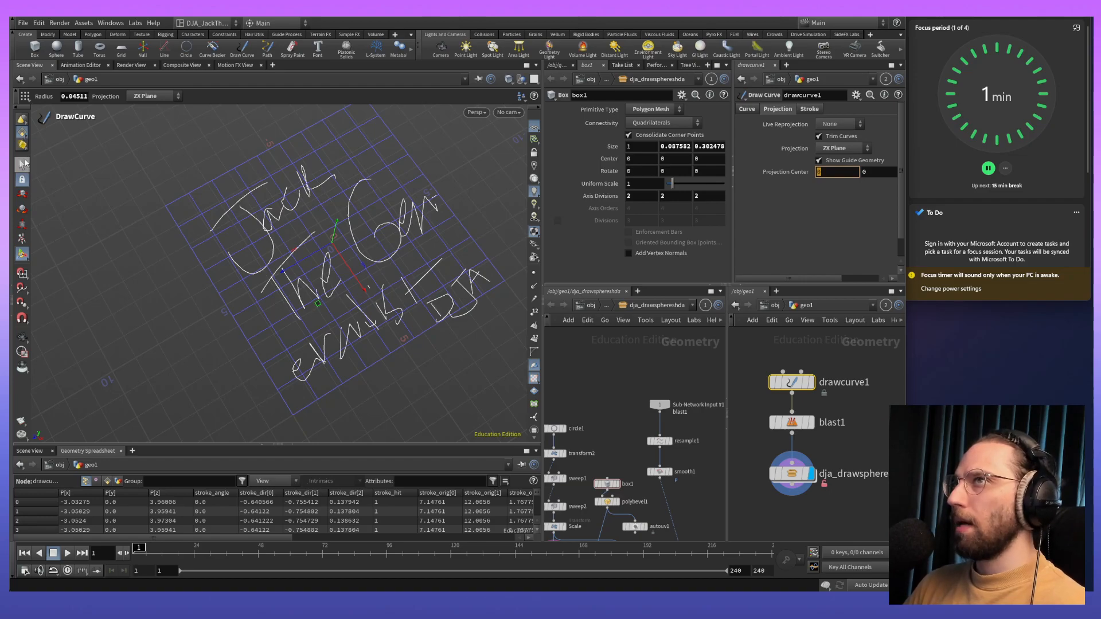
- Remove the Blast node between drawcurve1 and the asset, and move drawcurve1 closer to the asset node
{"action": "key", "text": "s"}
{"action": "left_click_drag", "start_coordinate": [253, 232], "coordinate": [506, 408]}
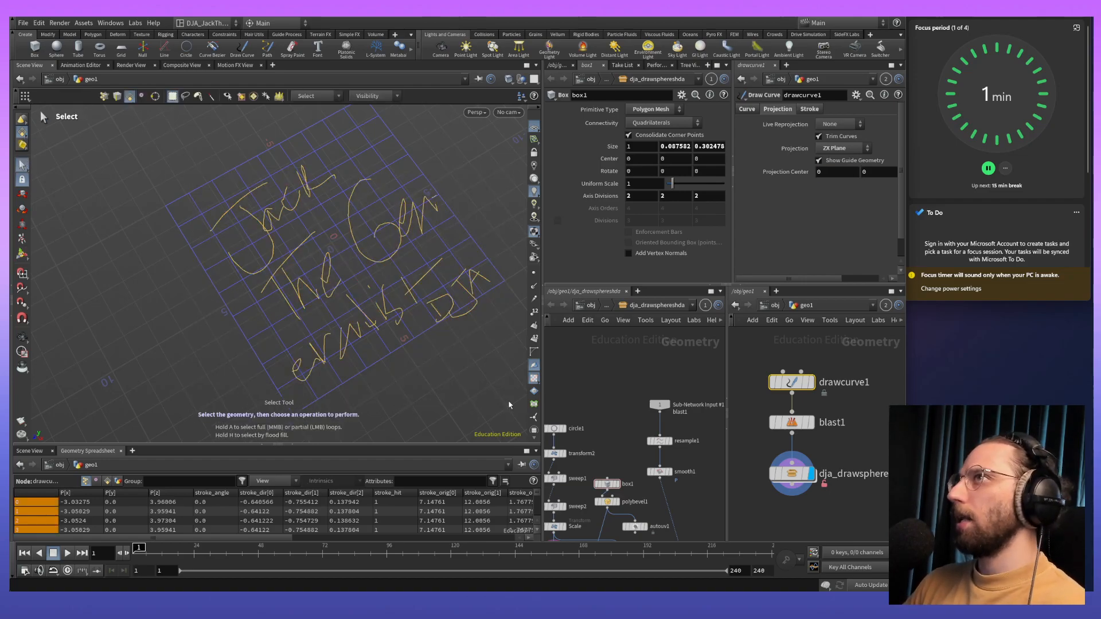
{"action": "key", "text": "Delete"}
{"action": "key", "text": "Delete"}
{"action": "key", "text": "Delete"}
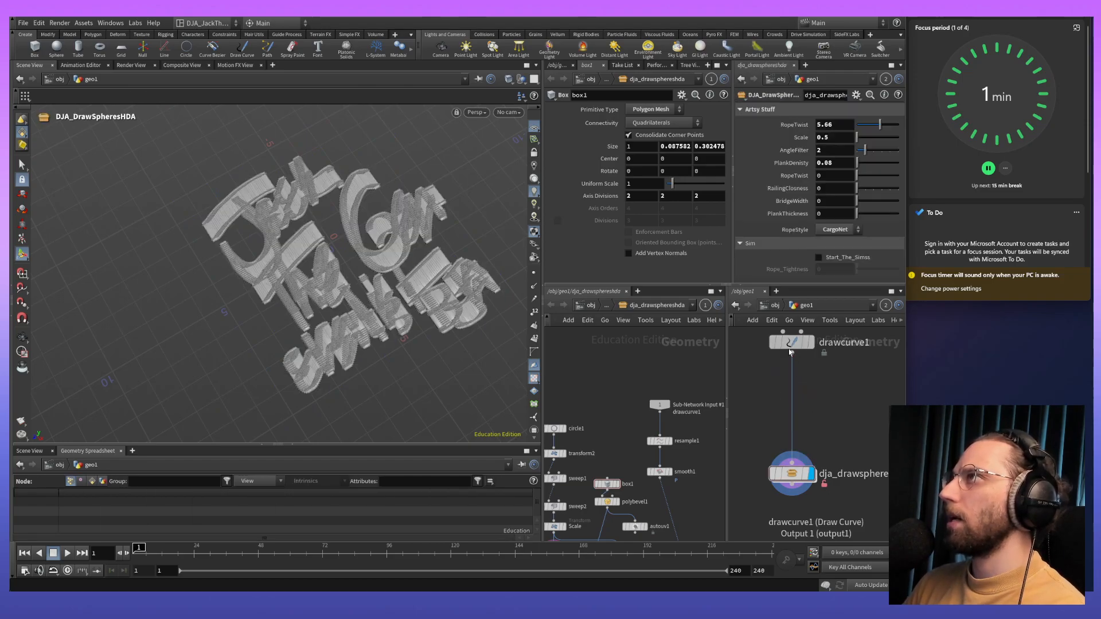
{"action": "left_click_drag", "start_coordinate": [790, 344], "coordinate": [791, 377]}
{"action": "left_click", "coordinate": [791, 377]}
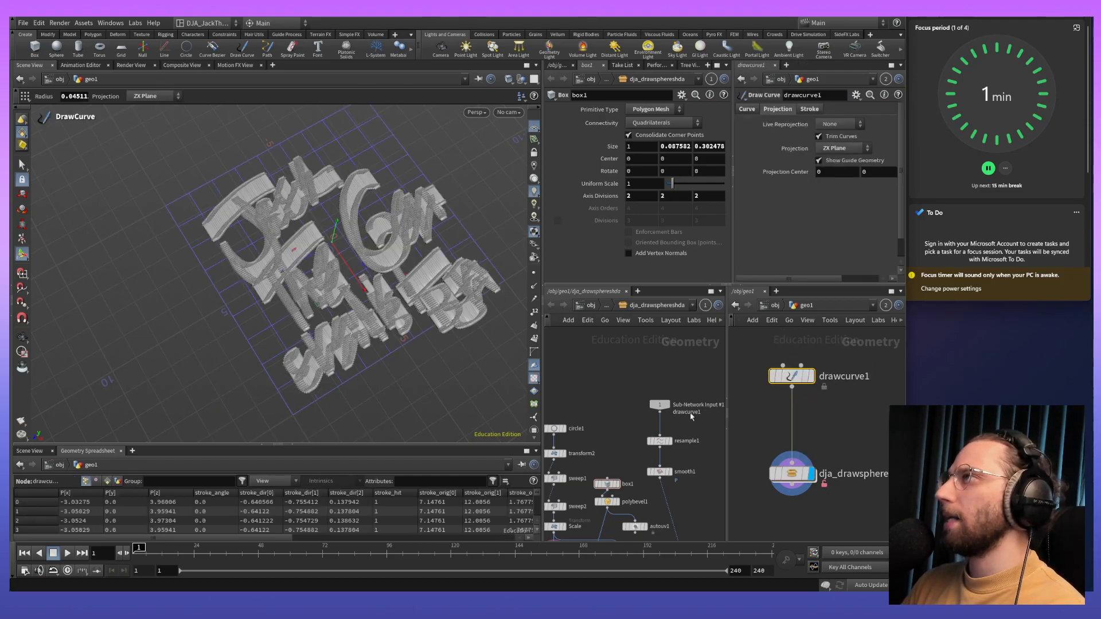
- Display drawcurve1, select all its handwritten strokes and look through the selection commands, including Pattern Selection and Convert Selection
{"action": "left_click", "coordinate": [809, 377]}
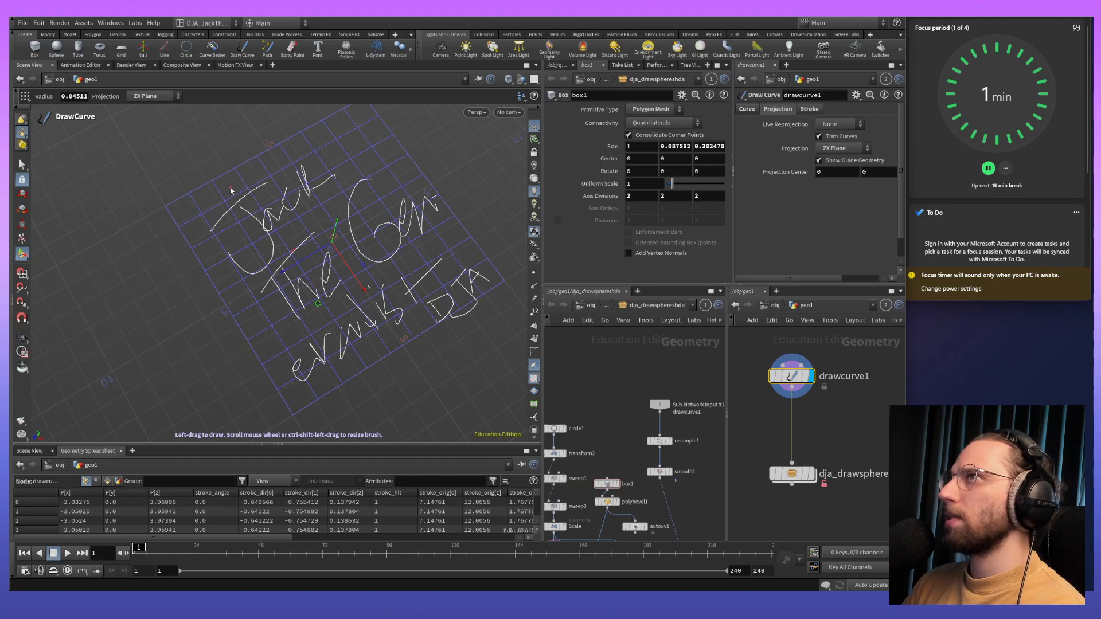
{"action": "left_click", "coordinate": [22, 164]}
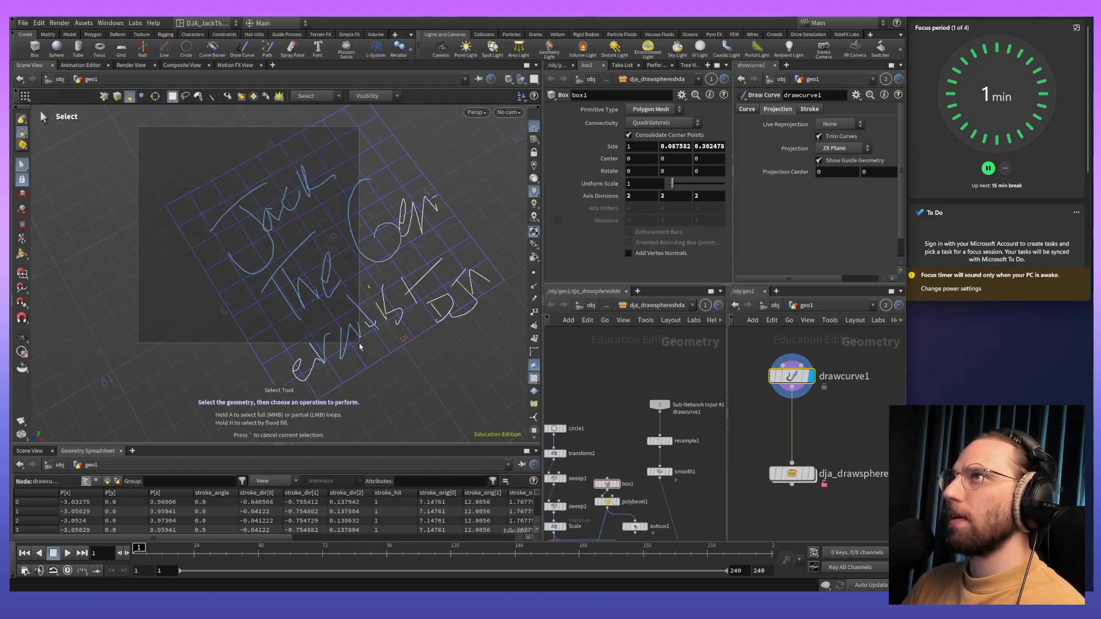
{"action": "key", "text": "n"}
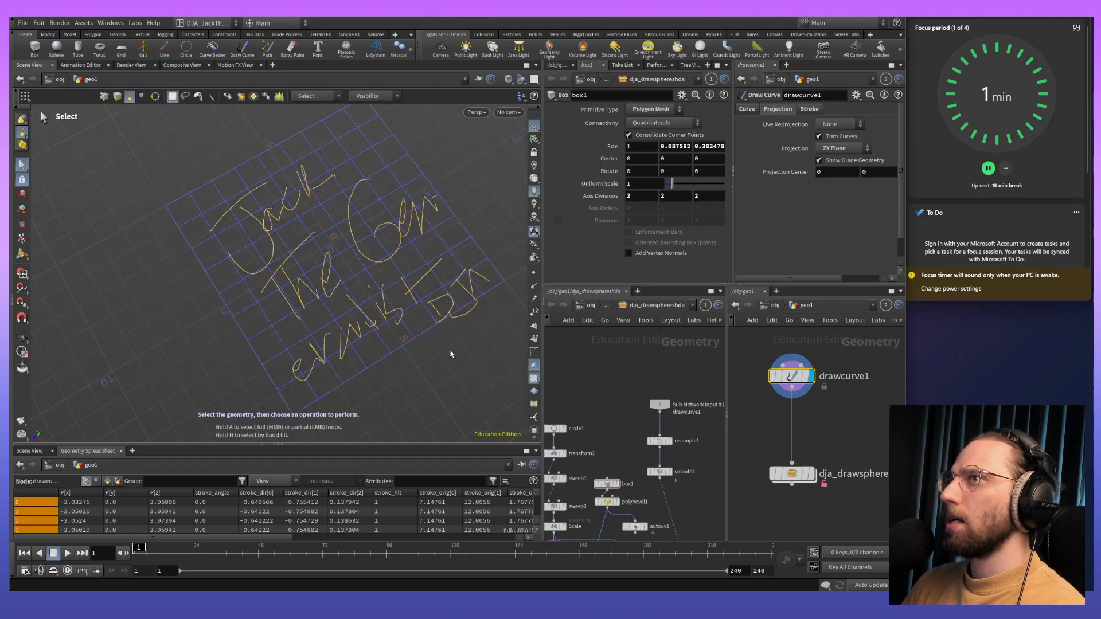
{"action": "right_click", "coordinate": [468, 306]}
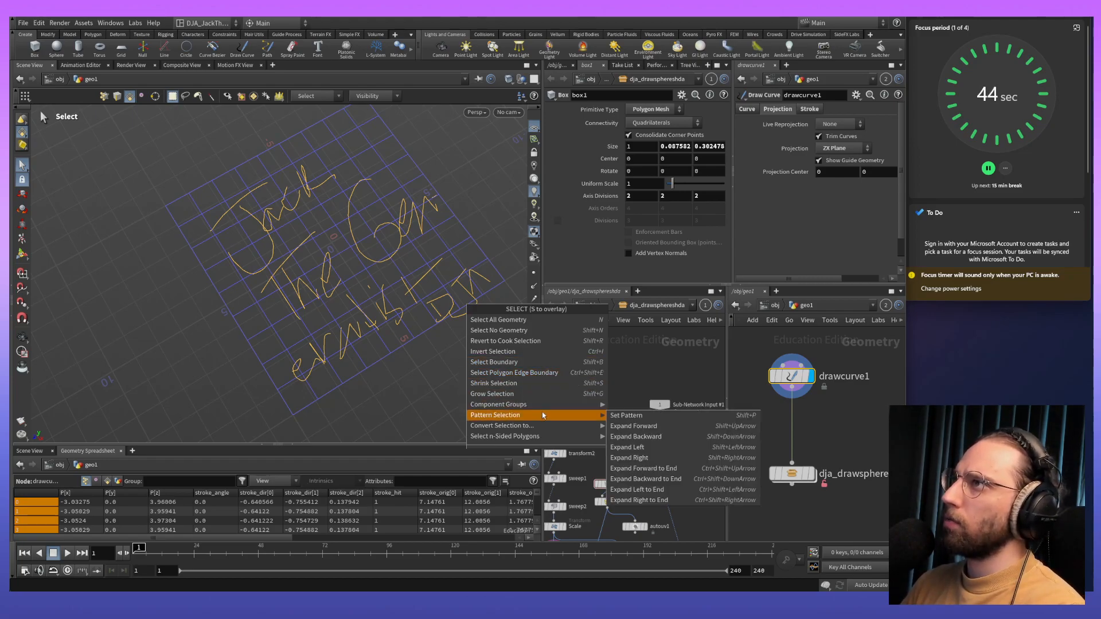
{"action": "mouse_move", "coordinate": [544, 428]}
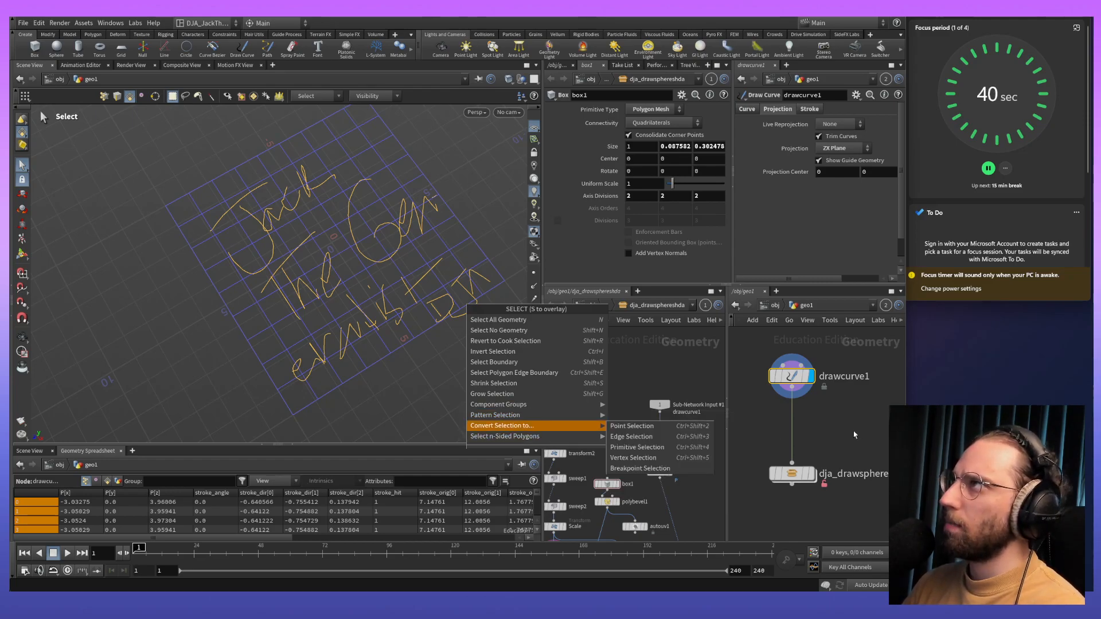
{"action": "key", "text": "Escape"}
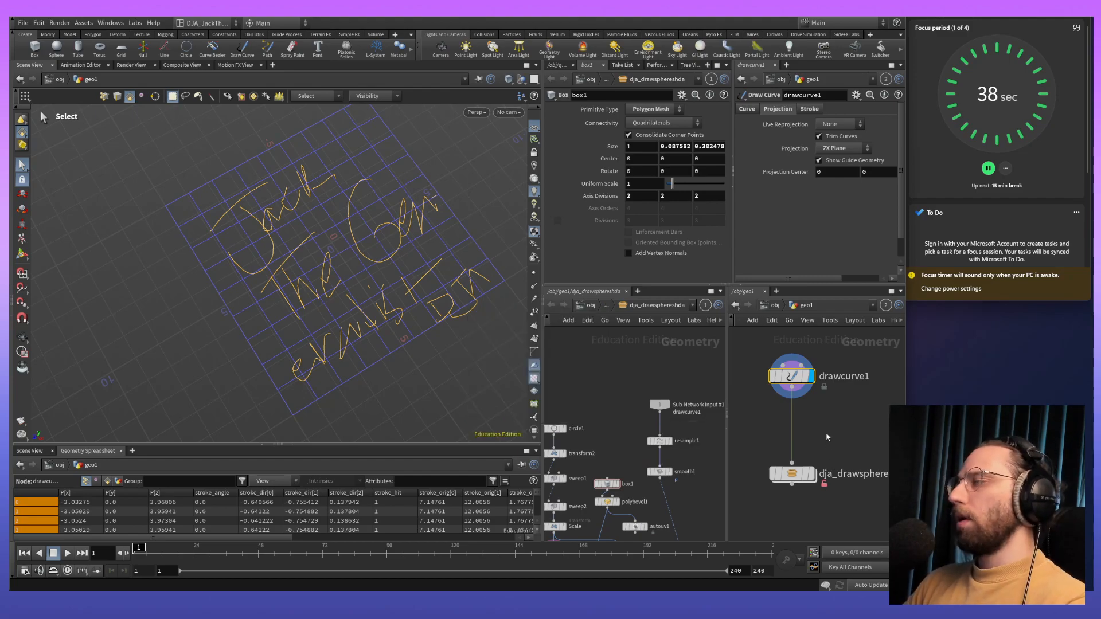
- Add a second Draw Curve node in geo1, wire it into the asset in place of drawcurve1, and display it
{"action": "key", "text": "Tab"}
{"action": "type", "text": "draw"}
{"action": "key", "text": "Return"}
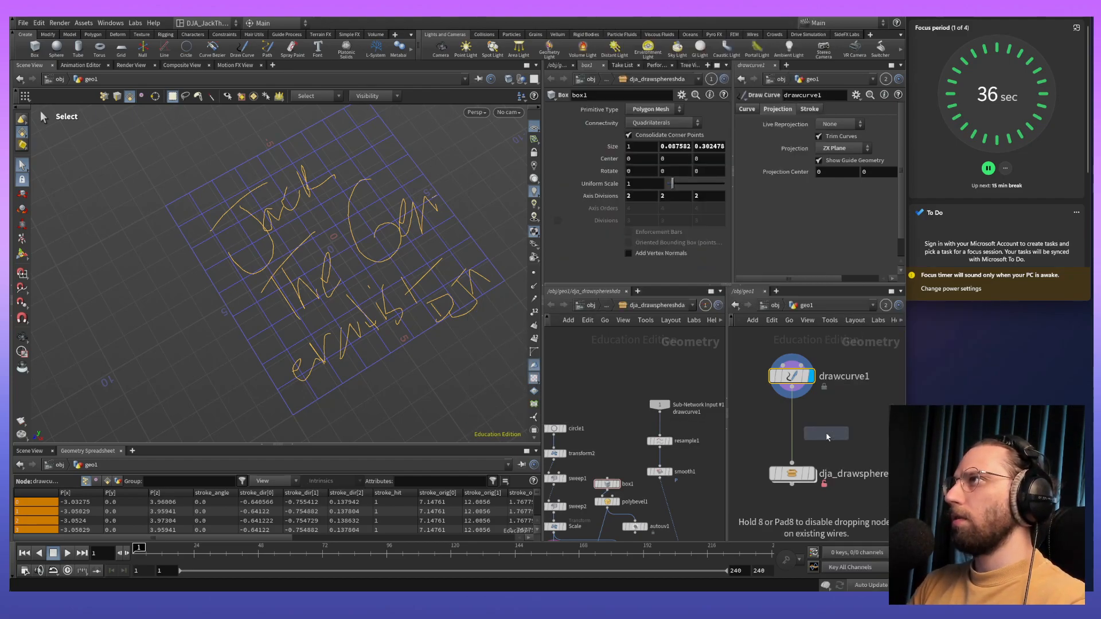
{"action": "left_click", "coordinate": [852, 405]}
{"action": "left_click_drag", "start_coordinate": [851, 415], "coordinate": [802, 473]}
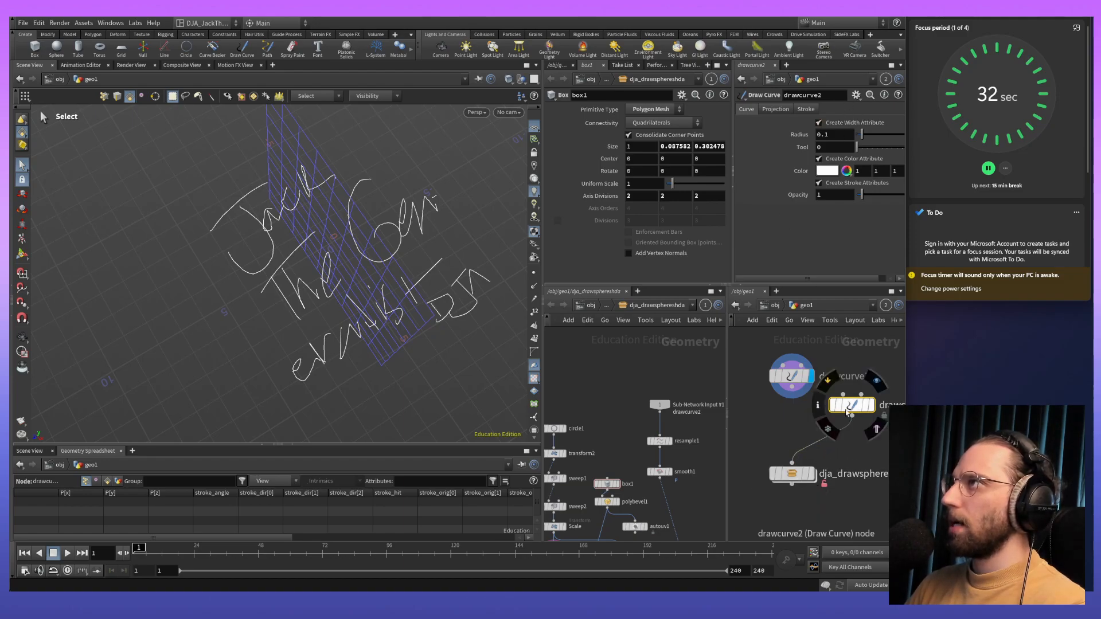
{"action": "left_click", "coordinate": [871, 405]}
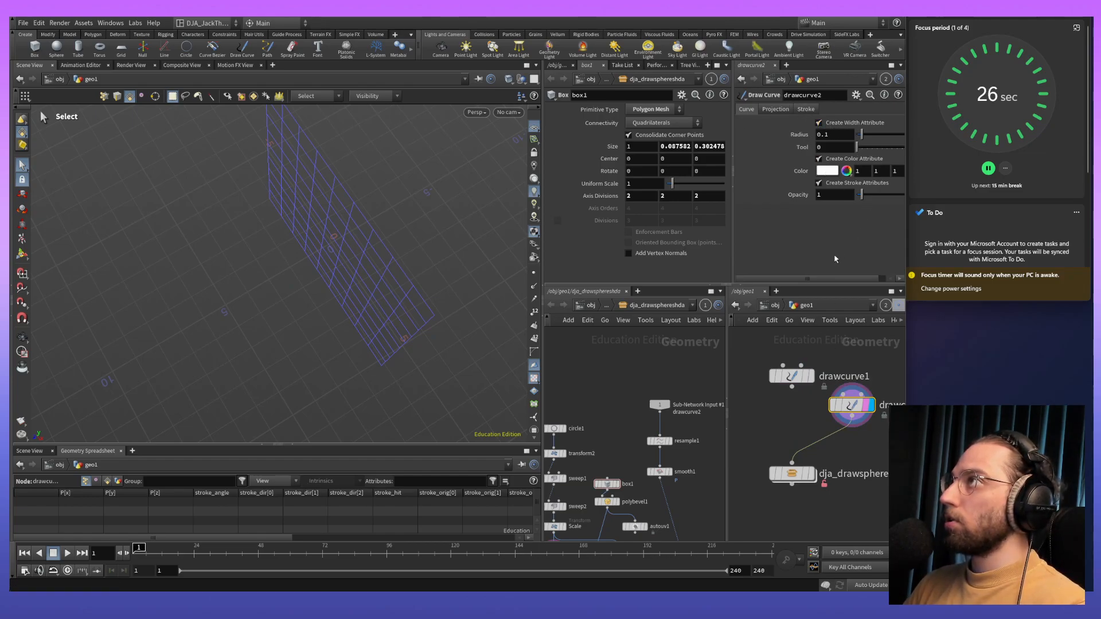
- Set the projection of drawcurve2 to ZX Plane
{"action": "left_click", "coordinate": [774, 109]}
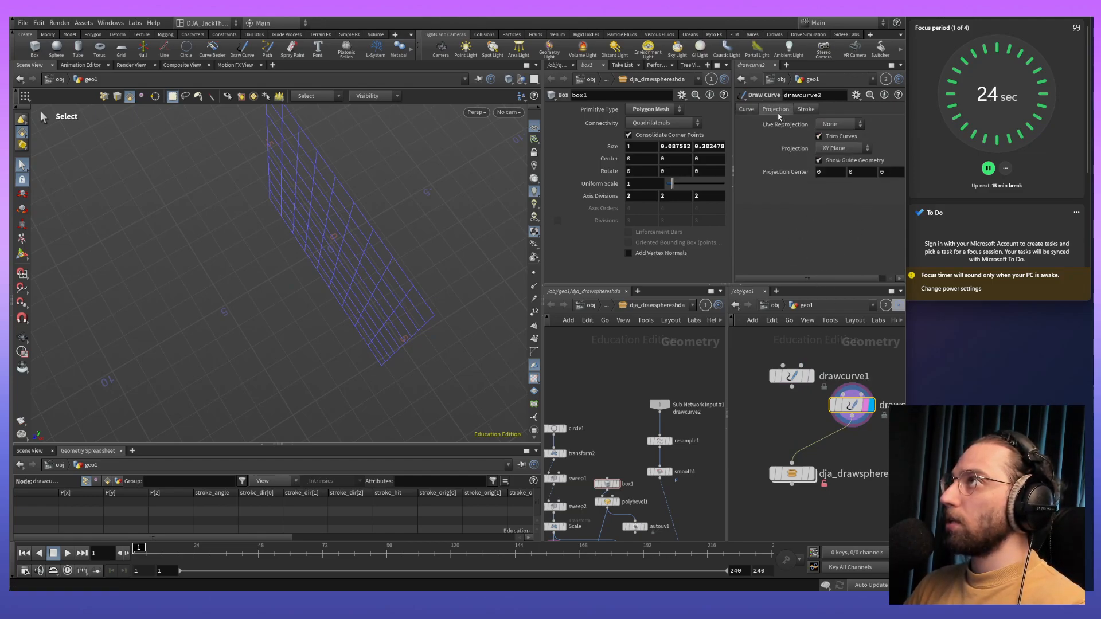
{"action": "left_click", "coordinate": [843, 148]}
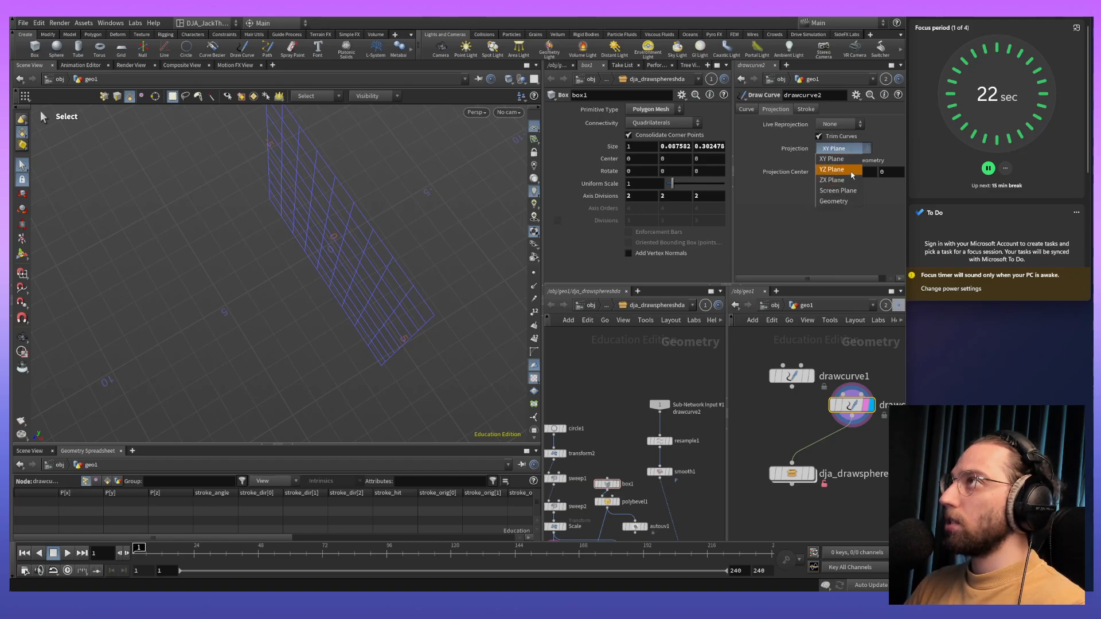
{"action": "left_click", "coordinate": [851, 170]}
{"action": "left_click", "coordinate": [842, 148]}
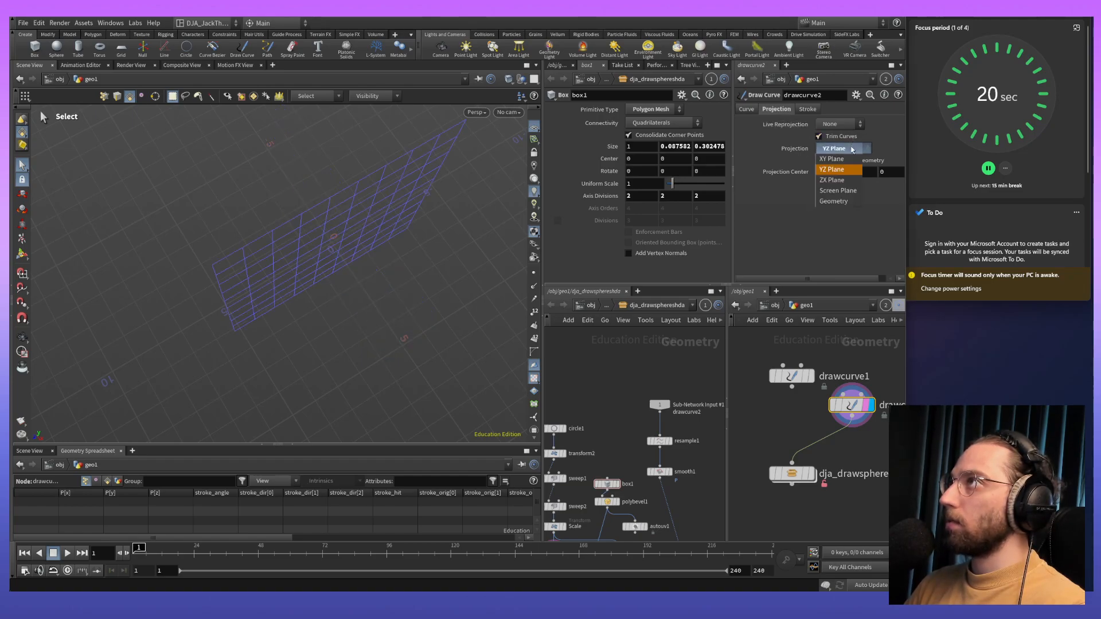
{"action": "left_click", "coordinate": [840, 185]}
{"action": "left_click", "coordinate": [807, 109]}
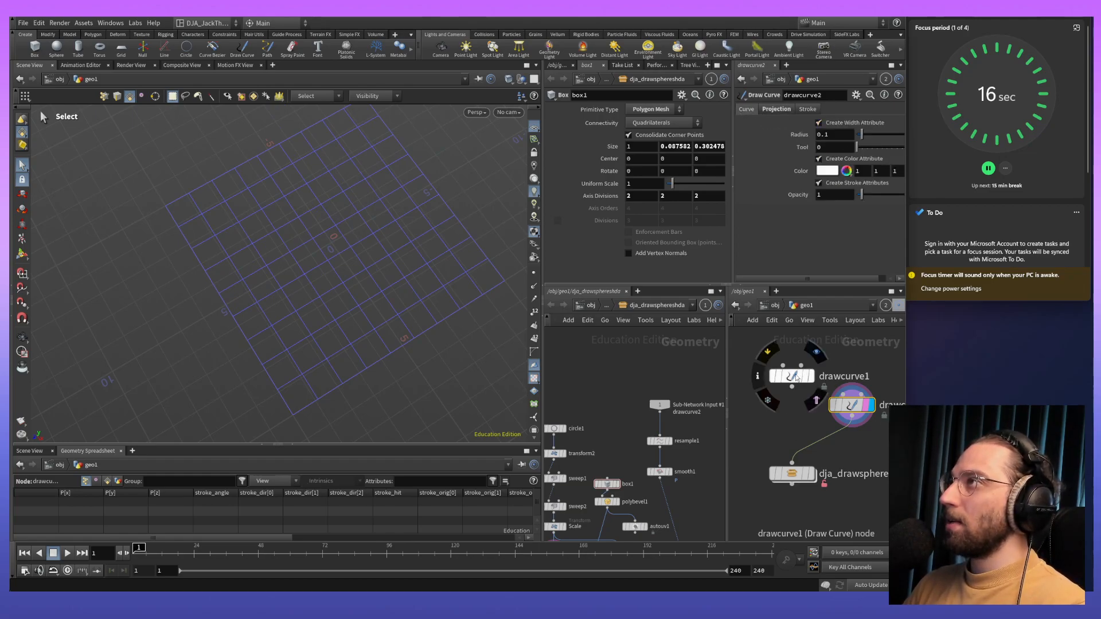
- Display drawcurve1 and set its curve radius to 0.079
{"action": "left_click", "coordinate": [808, 376]}
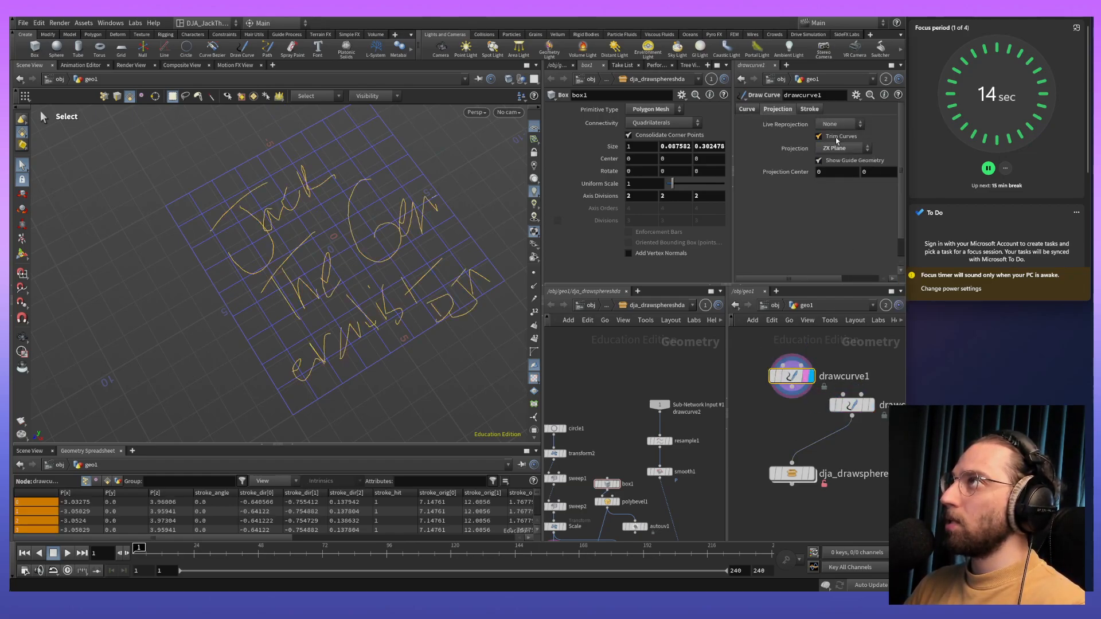
{"action": "left_click", "coordinate": [747, 109]}
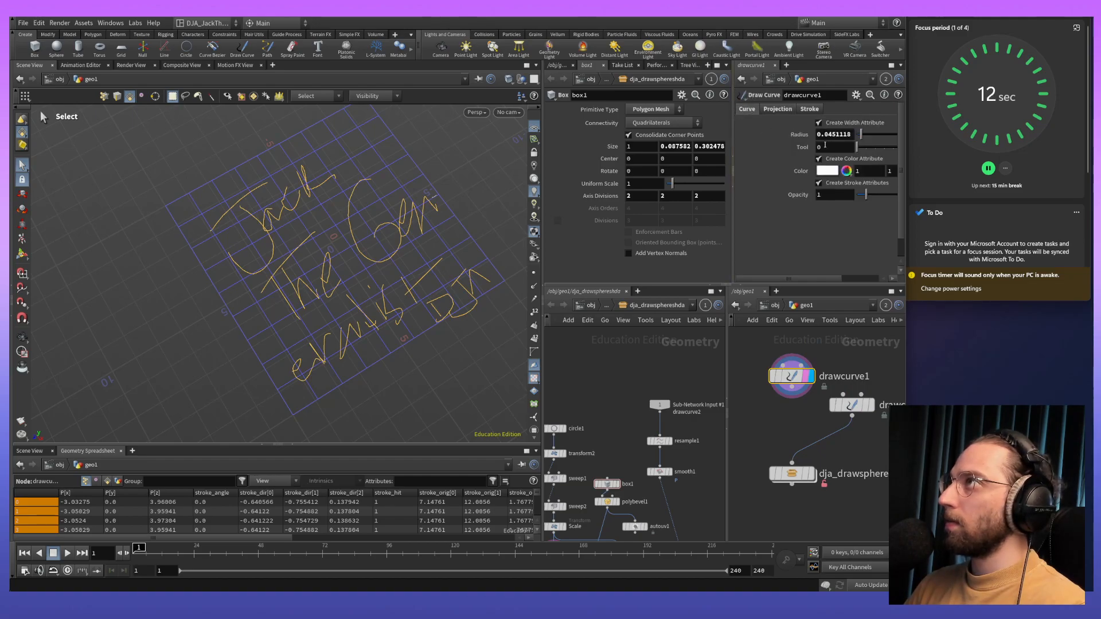
{"action": "left_click", "coordinate": [835, 124]}
{"action": "left_click_drag", "start_coordinate": [861, 136], "coordinate": [865, 140]}
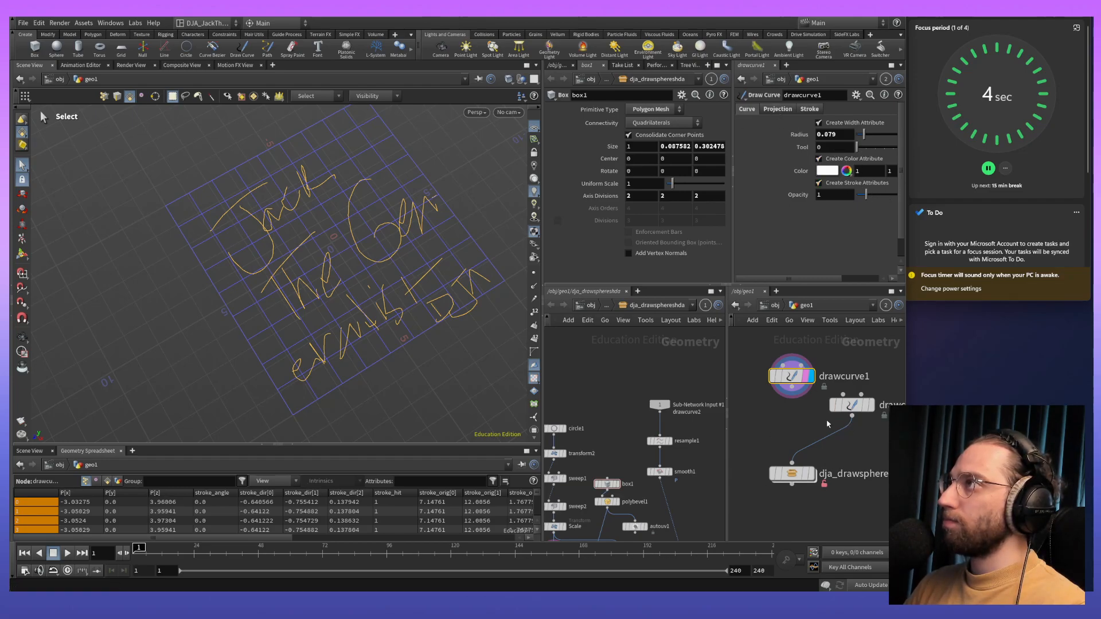
- Scribble strokes across the lowest line of drawcurve1's handwriting and try to delete the drawn strokes
{"action": "left_click", "coordinate": [871, 408]}
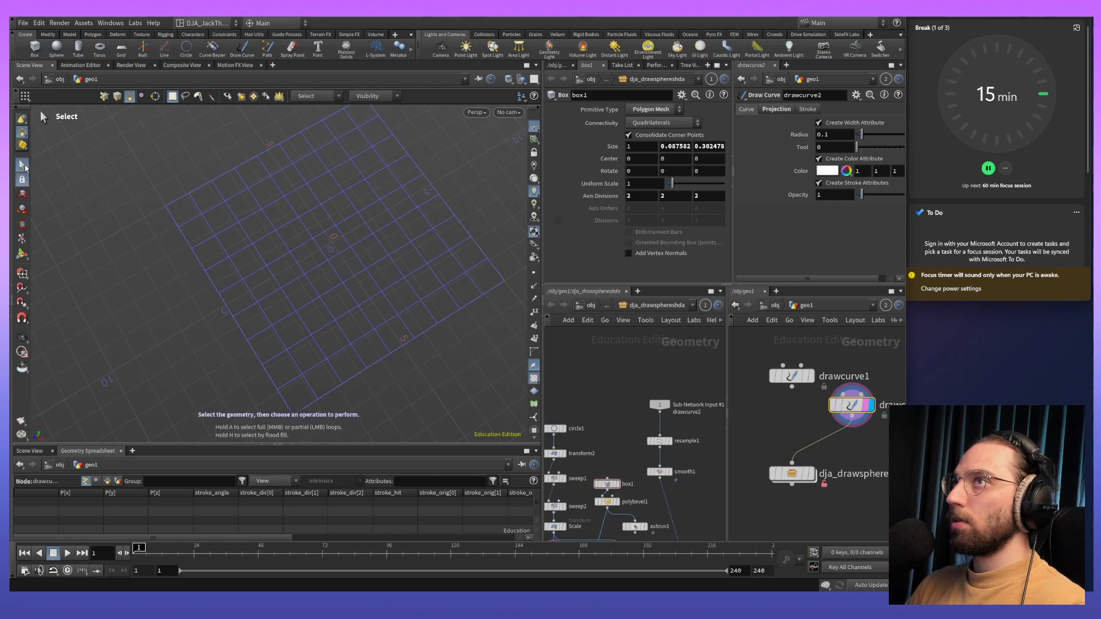
{"action": "key", "text": "Return"}
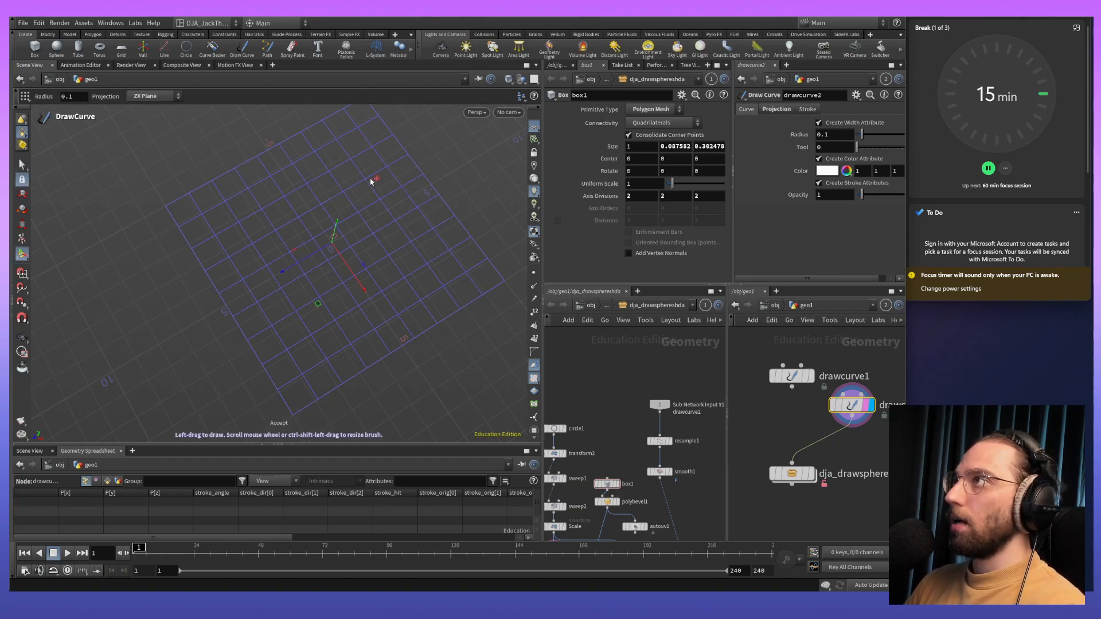
{"action": "left_click", "coordinate": [808, 380]}
{"action": "left_click", "coordinate": [809, 378]}
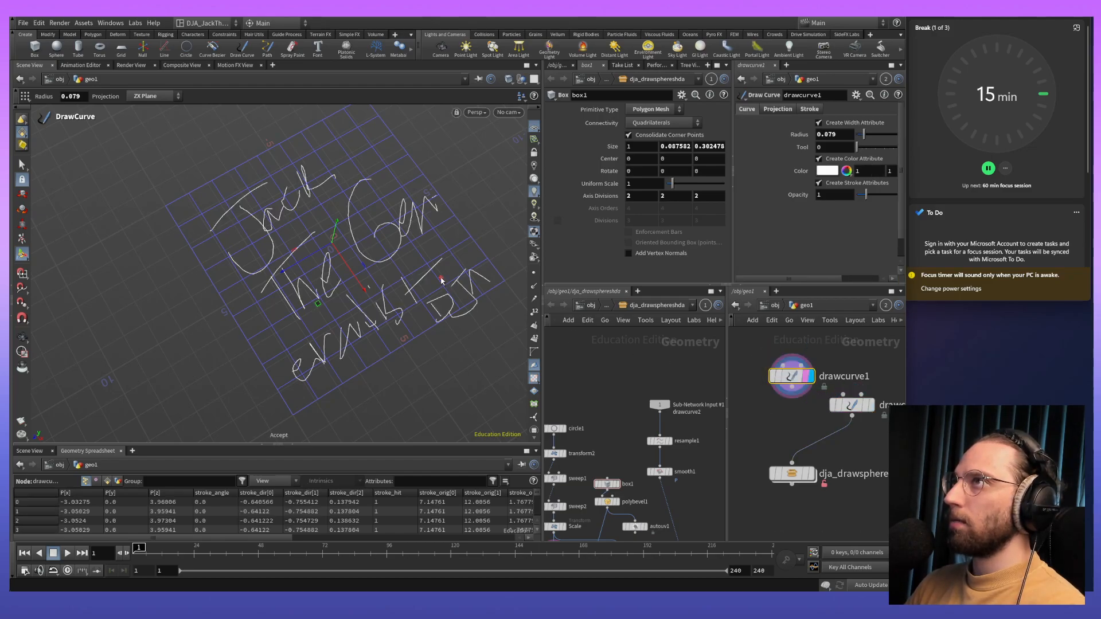
{"action": "mouse_move", "coordinate": [466, 271]}
{"action": "left_mouse_down"}
{"action": "mouse_move", "coordinate": [451, 296]}
{"action": "mouse_move", "coordinate": [408, 311]}
{"action": "left_mouse_up"}
{"action": "key", "text": "alt"}
{"action": "mouse_move", "coordinate": [450, 277]}
{"action": "left_mouse_down", "text": "alt"}
{"action": "mouse_move", "coordinate": [413, 322]}
{"action": "mouse_move", "coordinate": [442, 289]}
{"action": "mouse_move", "coordinate": [398, 311]}
{"action": "mouse_move", "coordinate": [366, 304]}
{"action": "left_mouse_up", "text": "alt"}
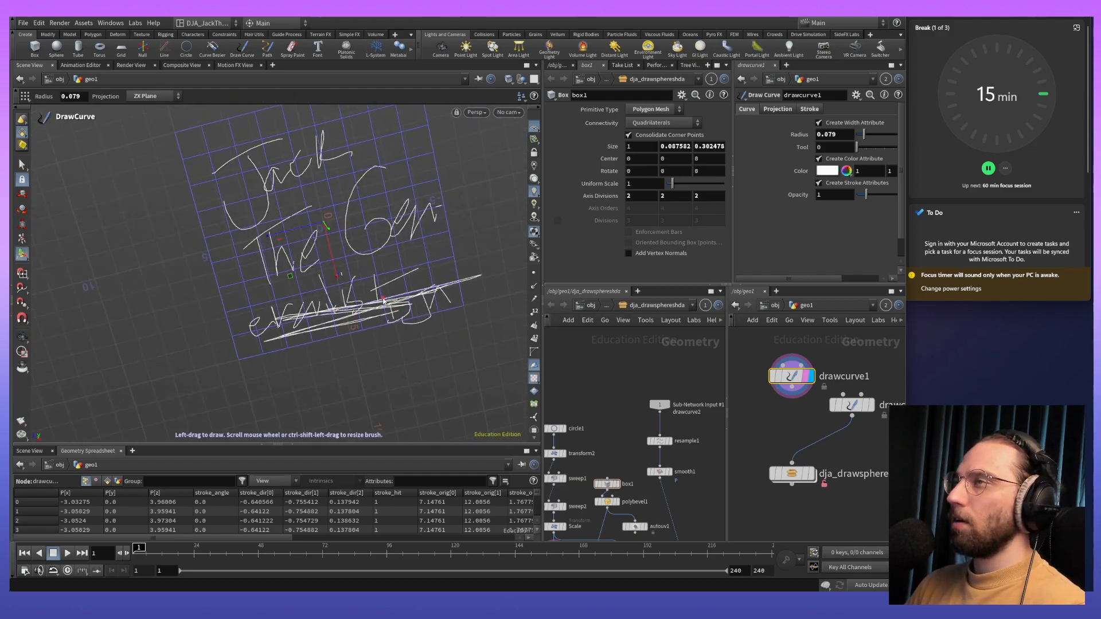
{"action": "key", "text": "Delete"}
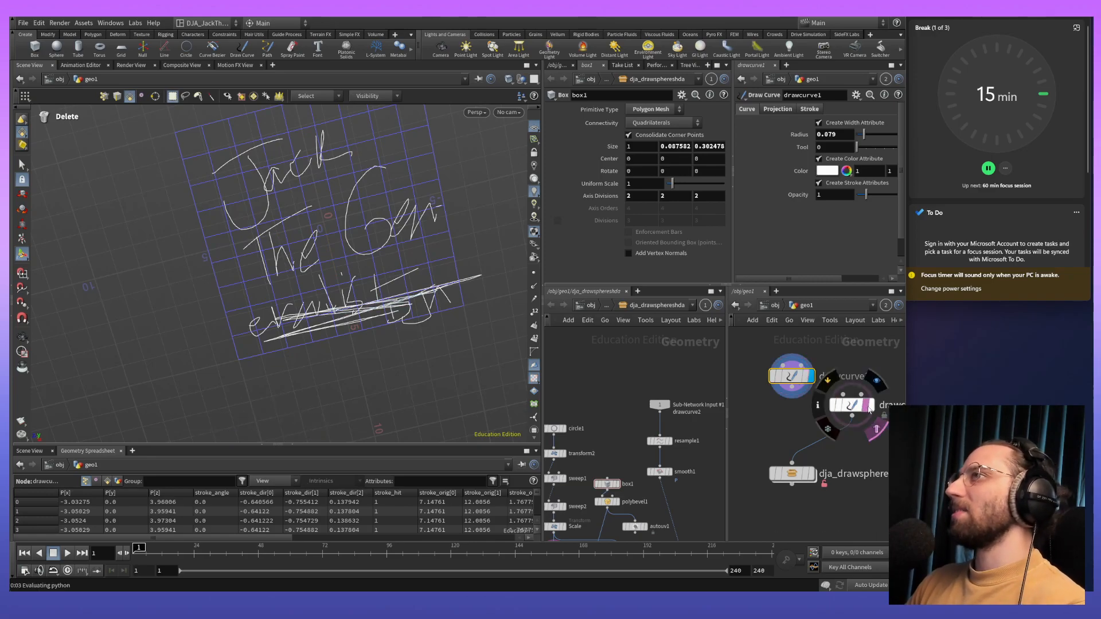
- Display drawcurve2 and draw a single S-shaped curve across the ZX grid
{"action": "left_click", "coordinate": [869, 407]}
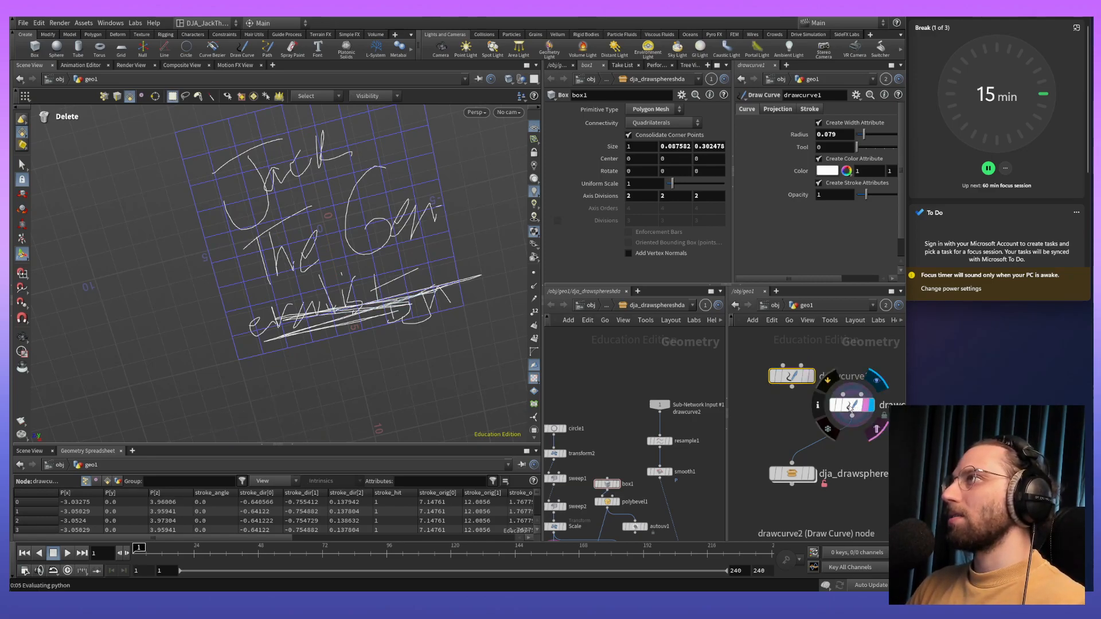
{"action": "left_click", "coordinate": [850, 408]}
{"action": "key", "text": "Escape"}
{"action": "left_click_drag", "start_coordinate": [398, 258], "coordinate": [384, 315]}
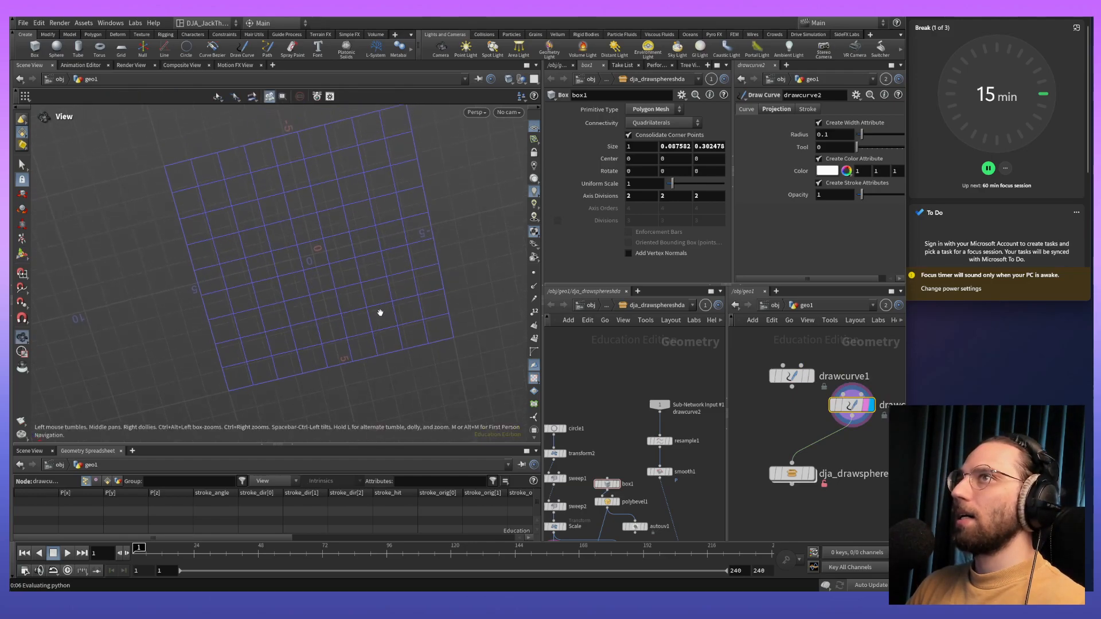
{"action": "key", "text": "Return"}
{"action": "key", "text": "Return"}
{"action": "left_click", "coordinate": [334, 226]}
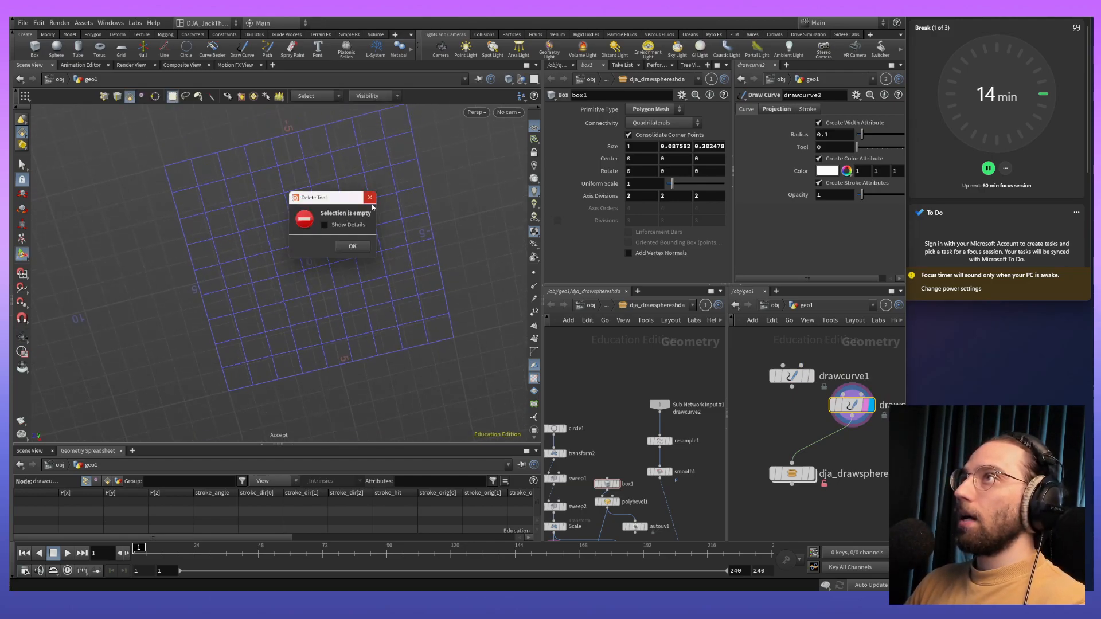
{"action": "left_click", "coordinate": [370, 199]}
{"action": "key", "text": "Return"}
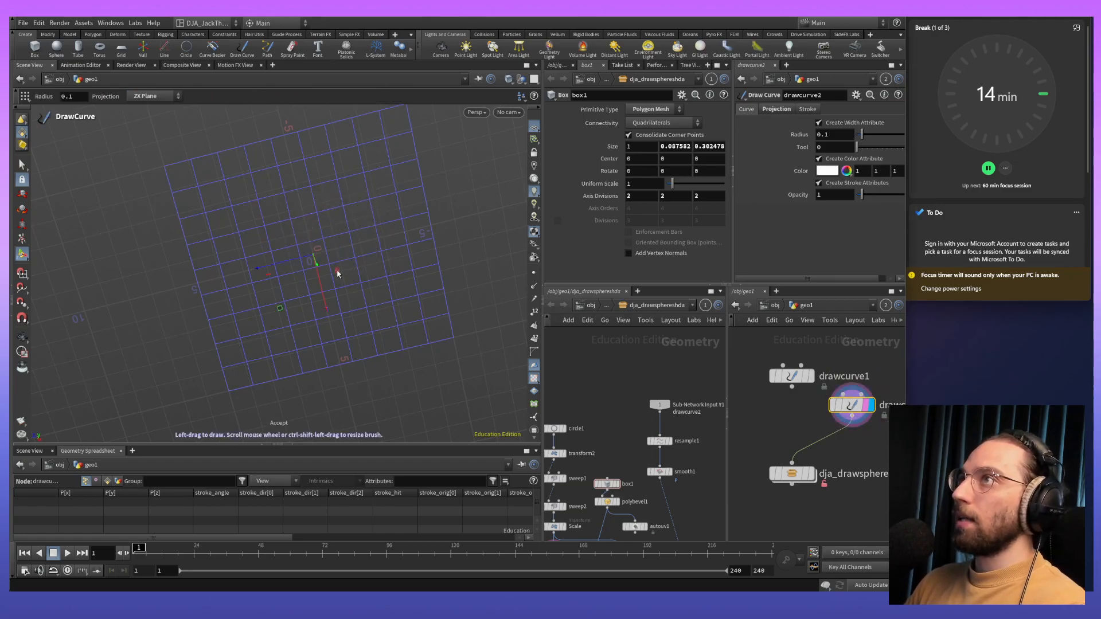
{"action": "mouse_move", "coordinate": [233, 378]}
{"action": "left_mouse_down"}
{"action": "mouse_move", "coordinate": [279, 357]}
{"action": "mouse_move", "coordinate": [306, 309]}
{"action": "mouse_move", "coordinate": [228, 228]}
{"action": "mouse_move", "coordinate": [290, 178]}
{"action": "mouse_move", "coordinate": [379, 138]}
{"action": "left_mouse_up"}
- Display the asset node and examine the plank bridge it generates along the new S-shaped curve
{"action": "key", "text": "Escape"}
{"action": "left_click_drag", "start_coordinate": [324, 382], "coordinate": [329, 306], "text": "alt"}
{"action": "left_click", "coordinate": [809, 476]}
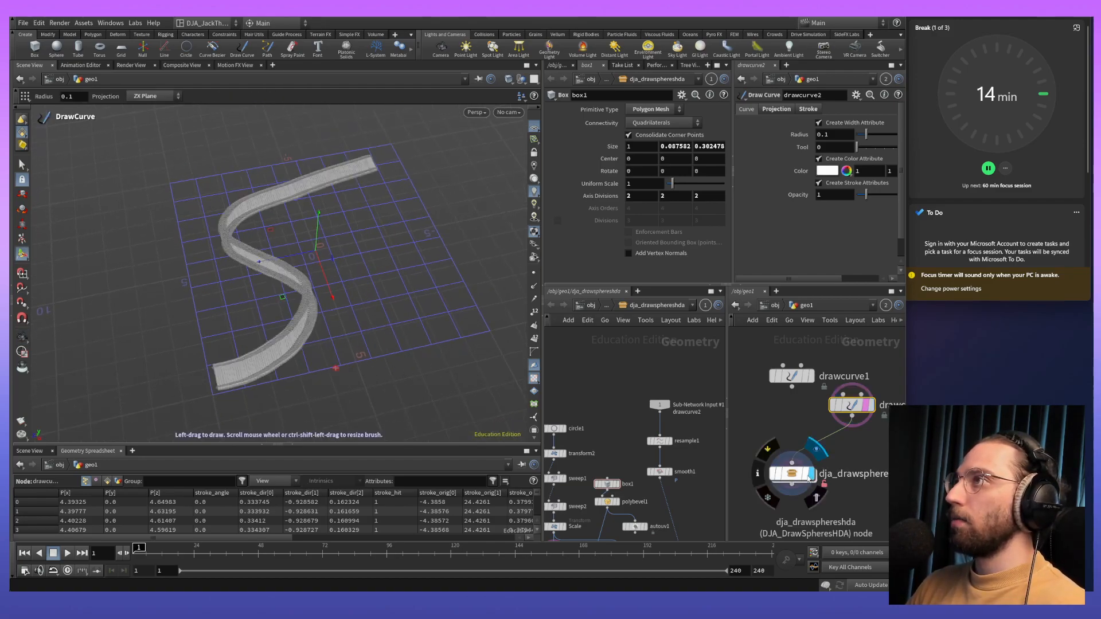
{"action": "right_click_drag", "start_coordinate": [275, 395], "coordinate": [299, 206], "text": "alt"}
{"action": "middle_click_drag", "start_coordinate": [299, 205], "coordinate": [371, 353]}
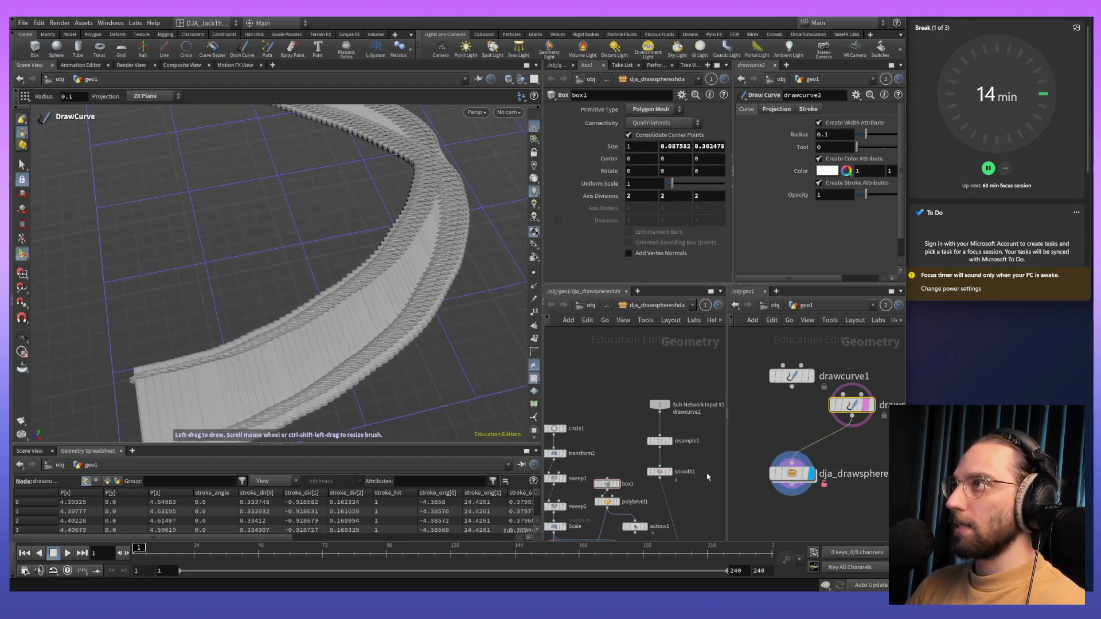
{"action": "middle_click_drag", "start_coordinate": [707, 507], "coordinate": [672, 453]}
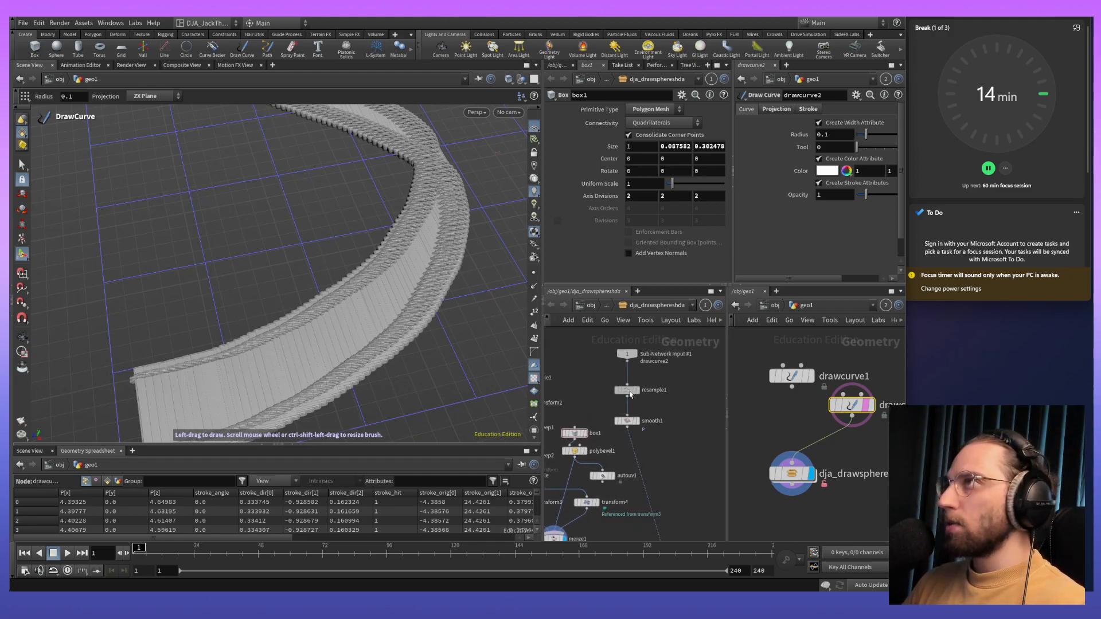
- Insert an Orientation Along Curve node between Sub-Network Input #1 and resample1 inside the asset network
{"action": "key", "text": "Tab"}
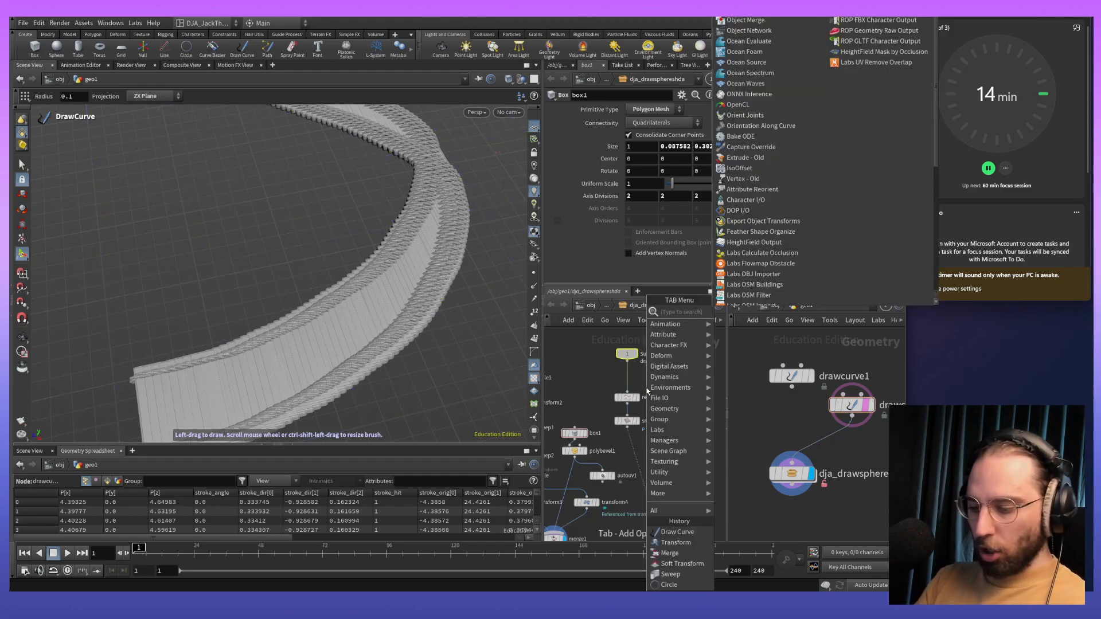
{"action": "type", "text": "orien"}
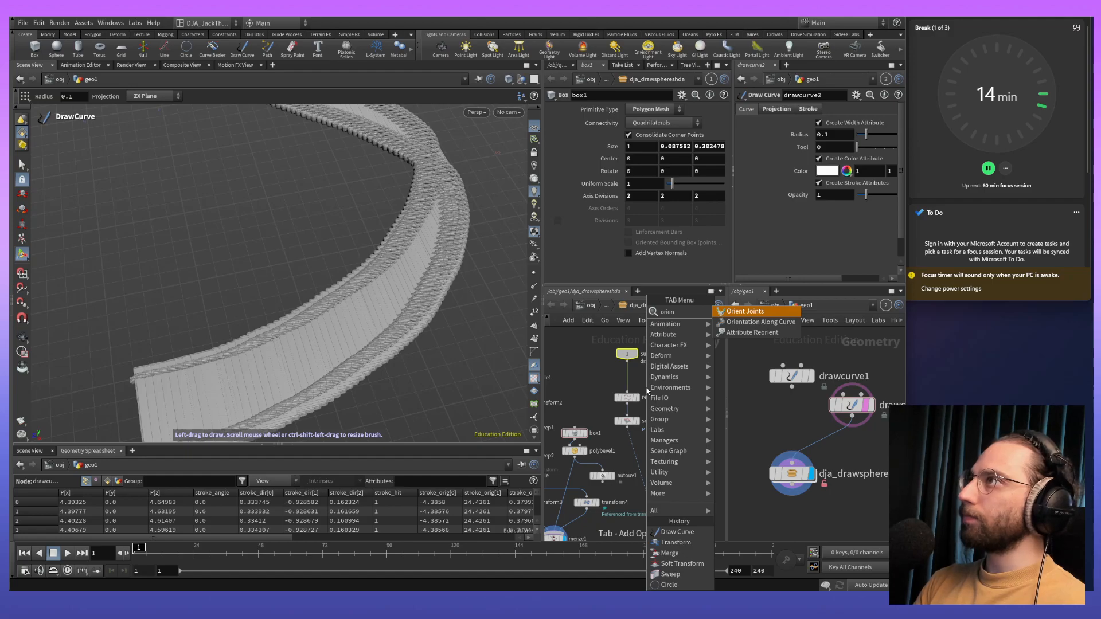
{"action": "key", "text": "Down"}
{"action": "key", "text": "Return"}
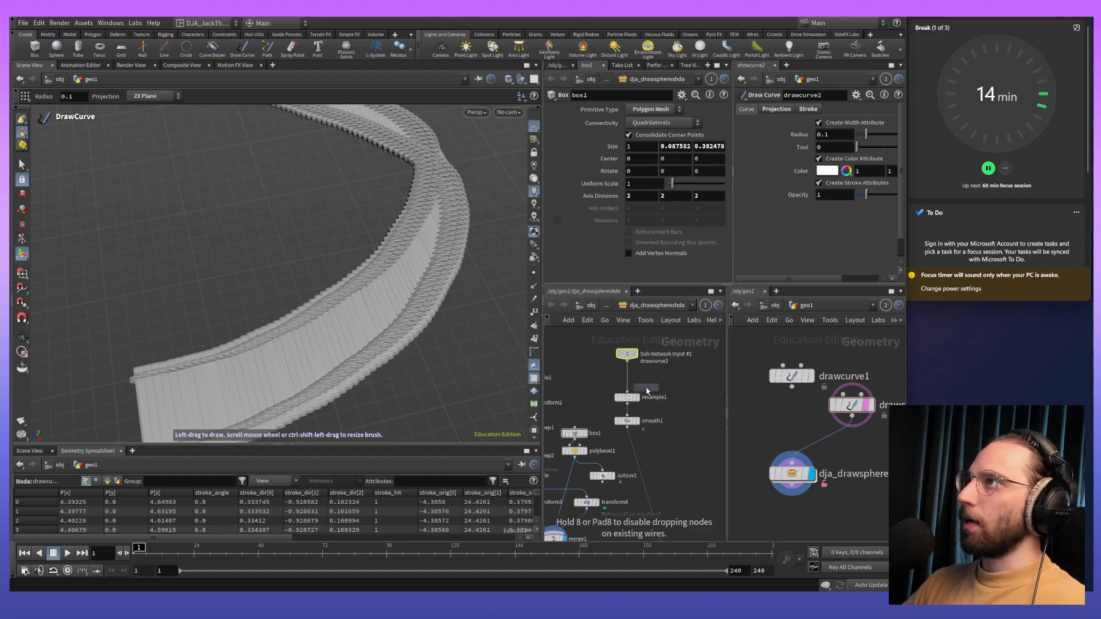
{"action": "left_click", "coordinate": [629, 383]}
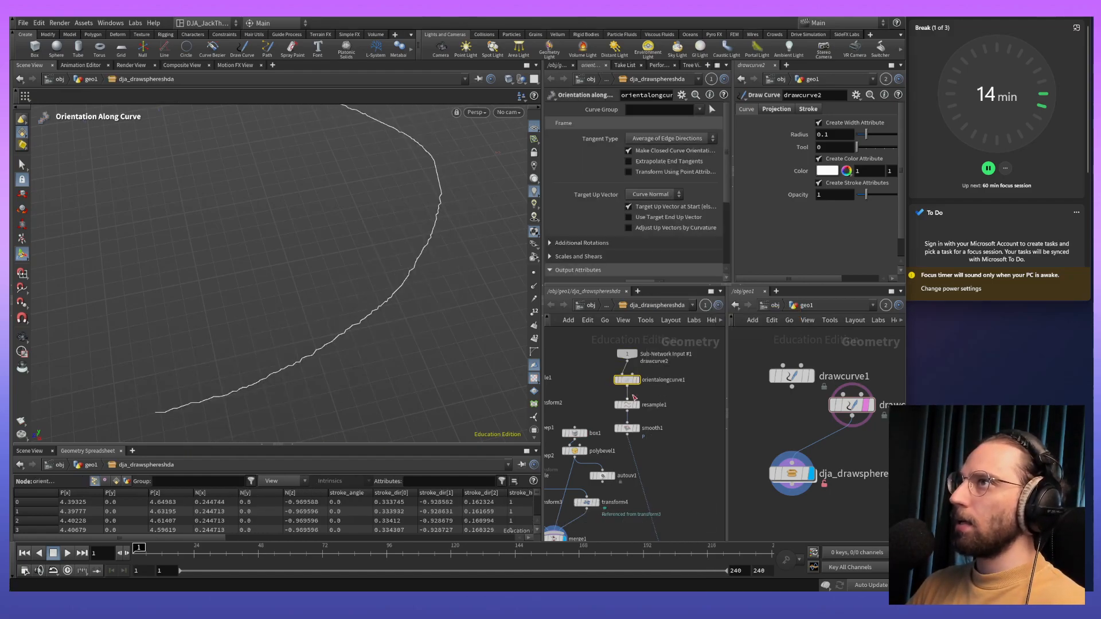
- Examine the output attributes of the Orientation Along Curve node and the shape of its resulting curve
{"action": "scroll", "coordinate": [648, 438], "scroll_direction": "down", "scroll_amount": 5}
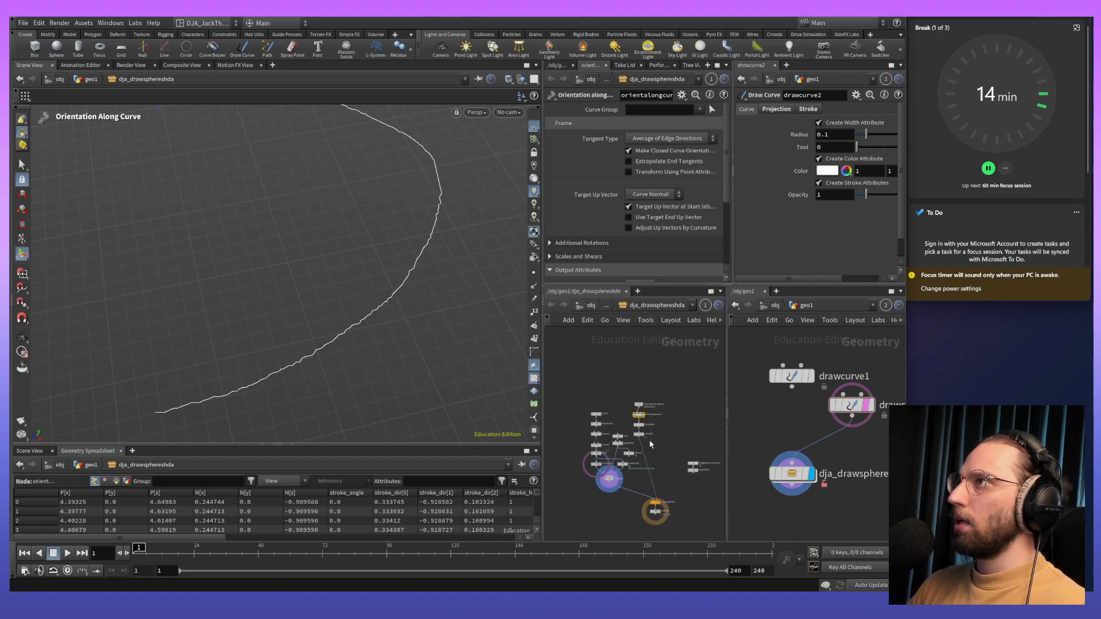
{"action": "scroll", "coordinate": [666, 460], "scroll_direction": "up", "scroll_amount": 5}
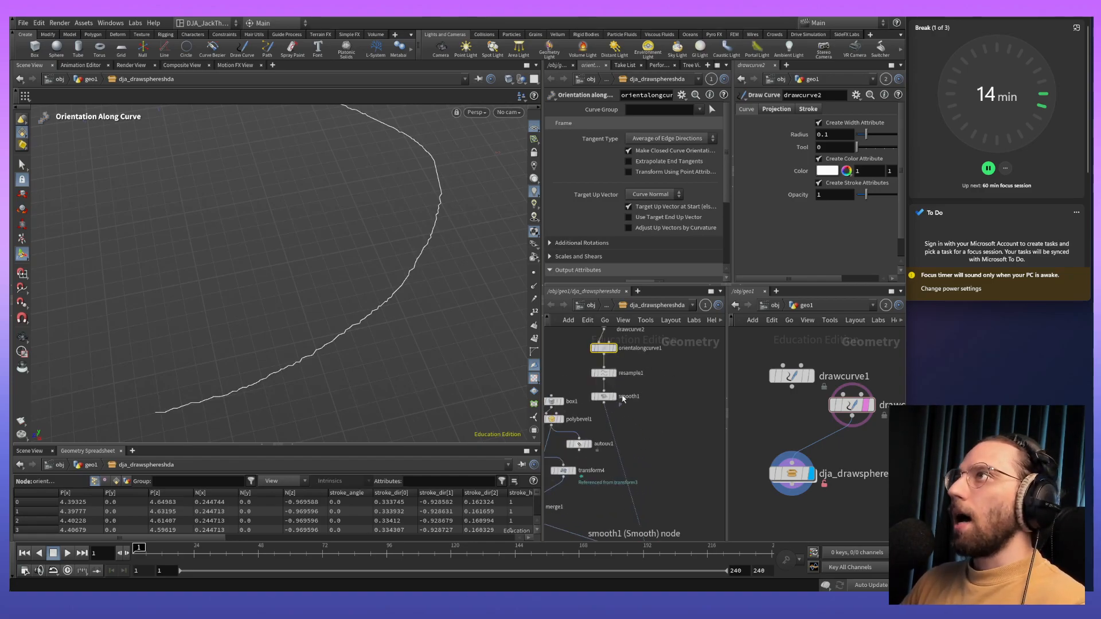
{"action": "scroll", "coordinate": [644, 173], "scroll_direction": "down", "scroll_amount": 3}
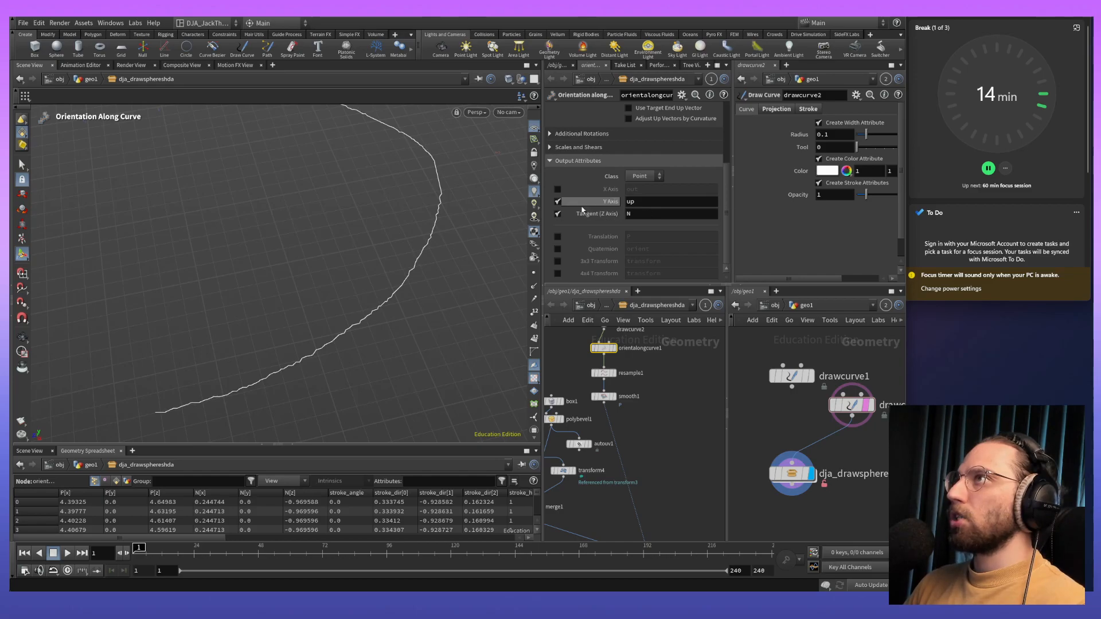
{"action": "middle_click_drag", "start_coordinate": [410, 353], "coordinate": [447, 372], "text": "alt"}
{"action": "right_click_drag", "start_coordinate": [448, 372], "coordinate": [449, 348], "text": "alt"}
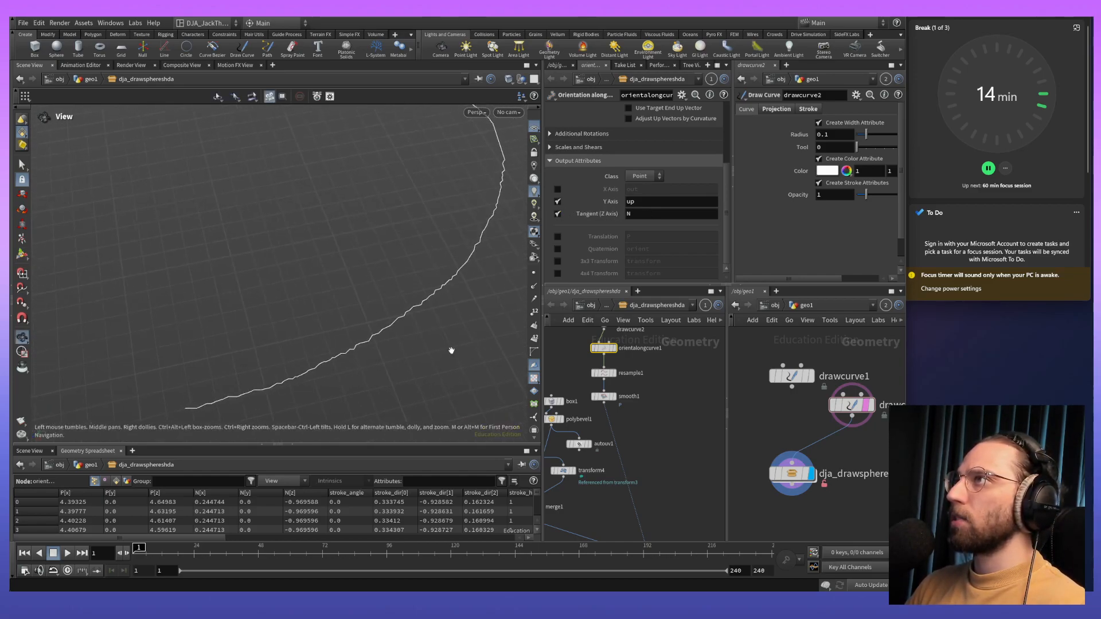
{"action": "middle_click_drag", "start_coordinate": [449, 348], "coordinate": [423, 302], "text": "alt"}
{"action": "key", "text": "space"}
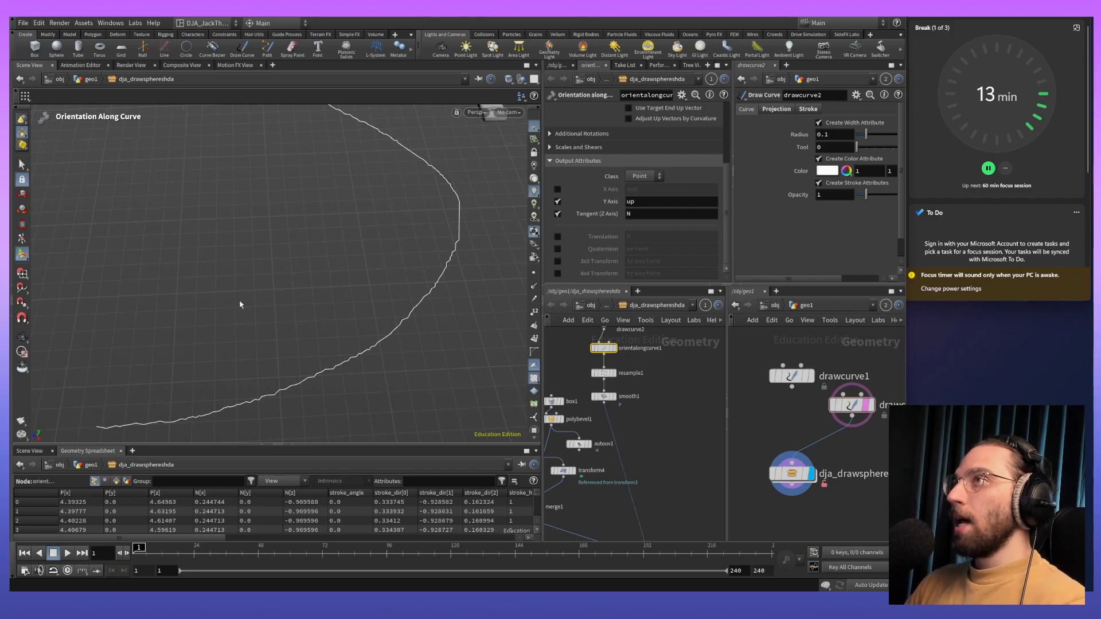
{"action": "middle_click_drag", "start_coordinate": [425, 293], "coordinate": [439, 362], "text": "alt"}
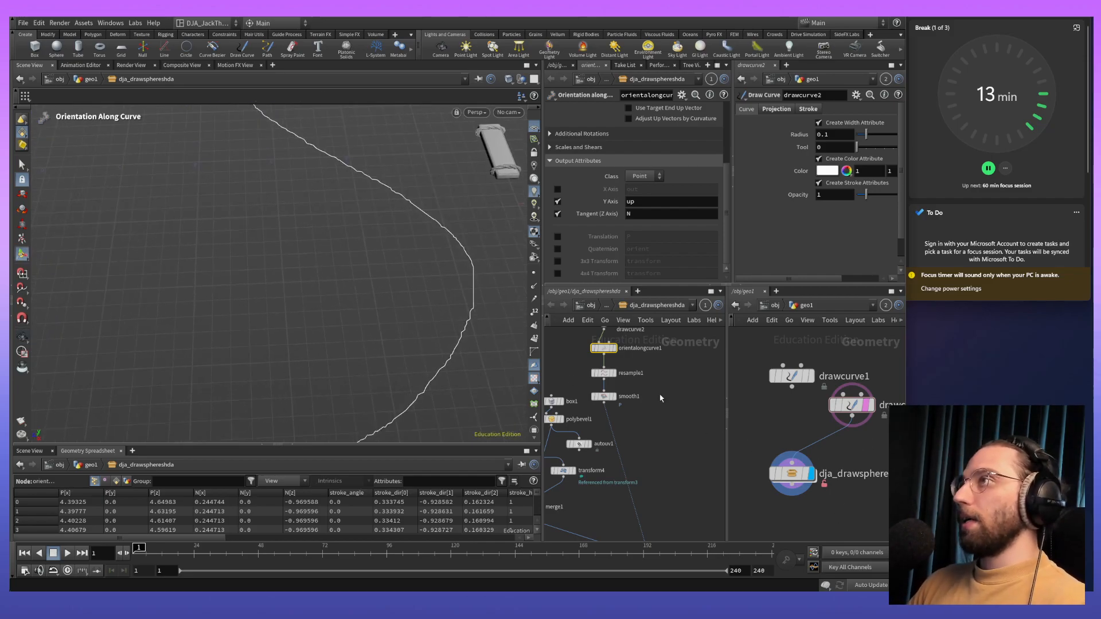
{"action": "middle_click_drag", "start_coordinate": [677, 412], "coordinate": [686, 439]}
- Select the asset node, try PlankDensity values of 0.001 and 0.1, and set PlankDensity to 0.5
{"action": "left_click", "coordinate": [802, 479]}
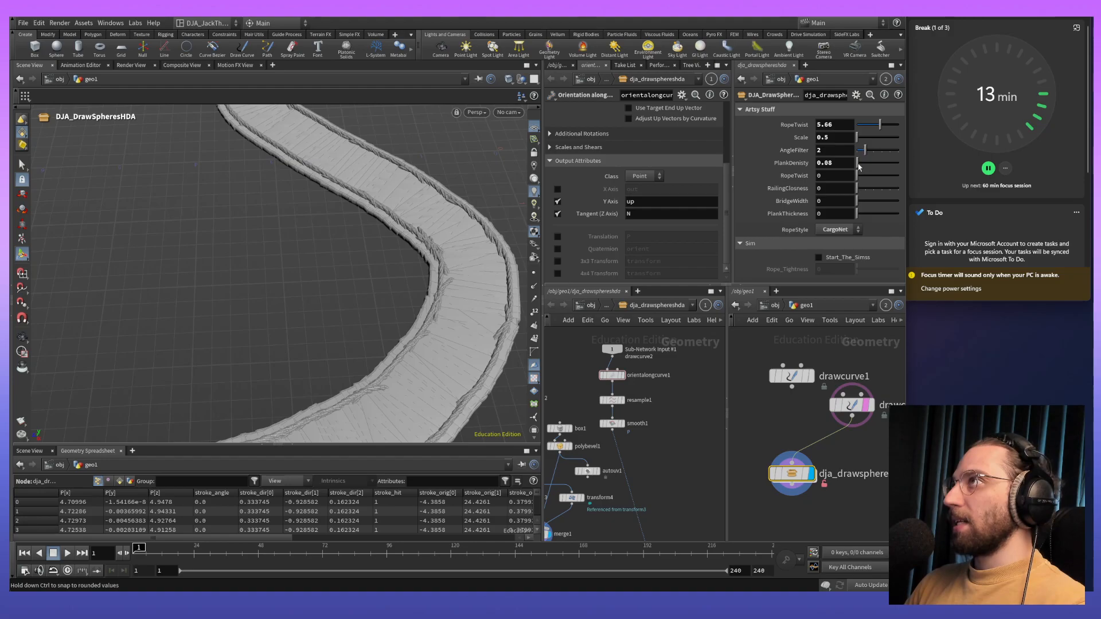
{"action": "left_click", "coordinate": [835, 164]}
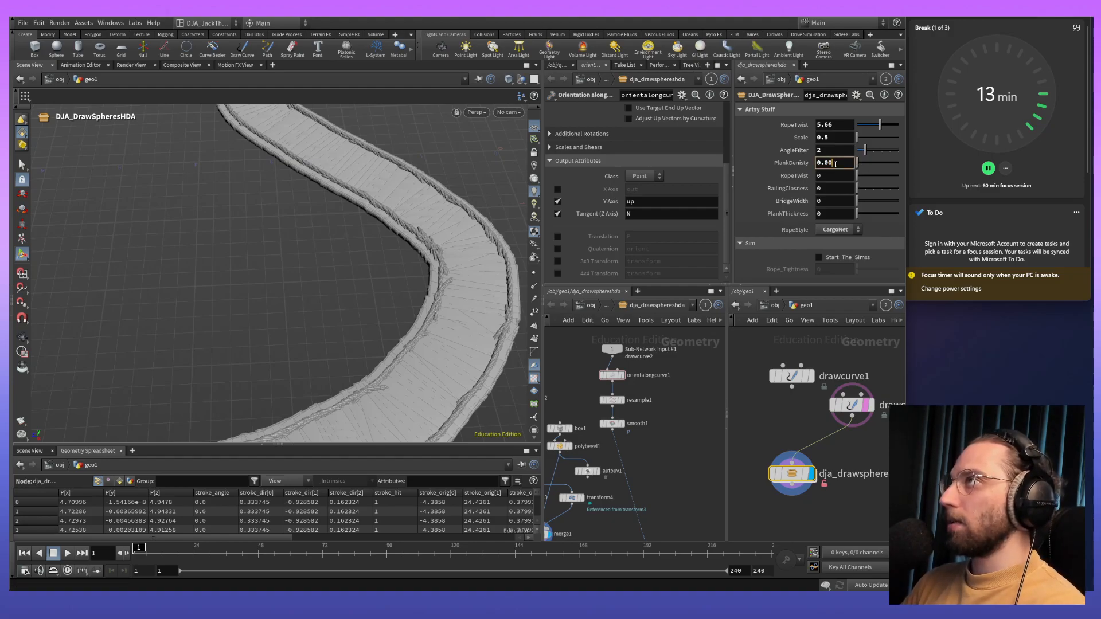
{"action": "key", "text": "Return"}
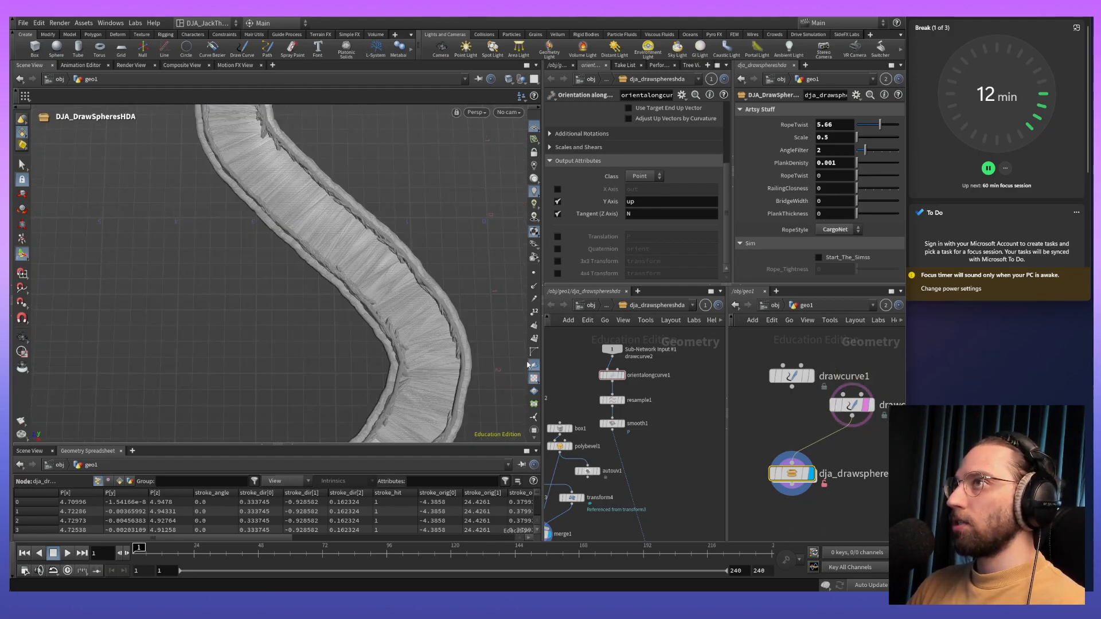
{"action": "left_click", "coordinate": [844, 159]}
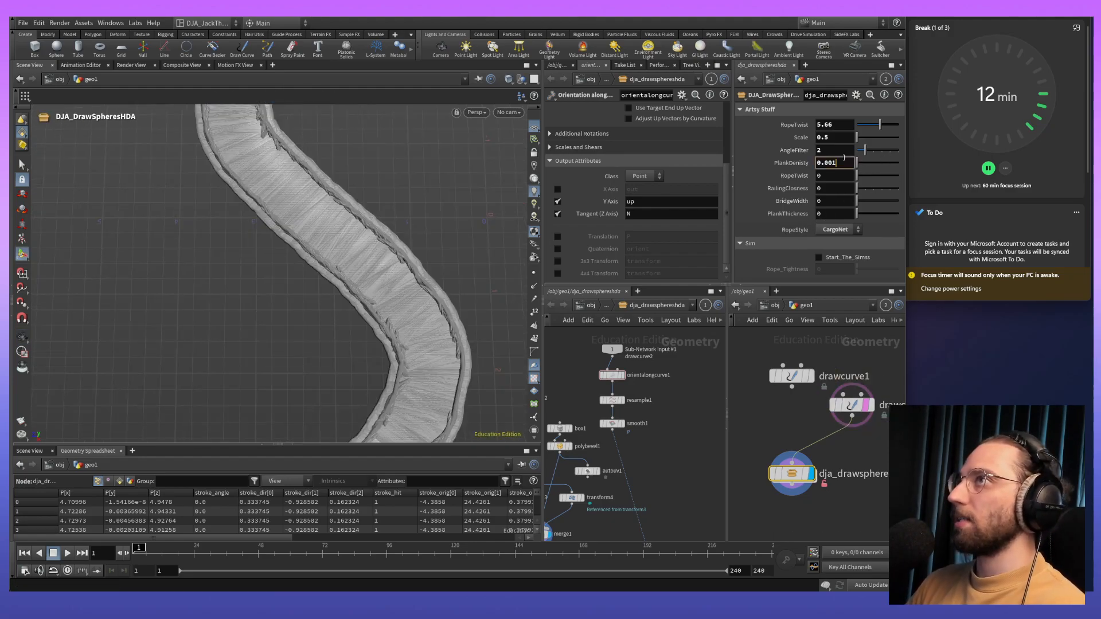
{"action": "key", "text": "Return"}
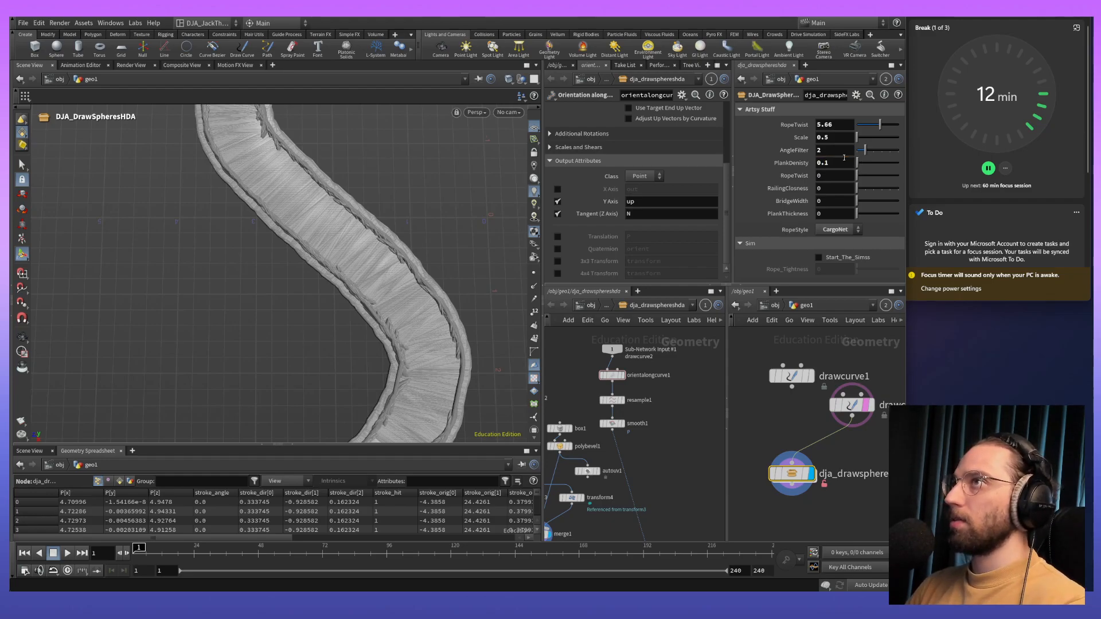
{"action": "left_click", "coordinate": [843, 162]}
{"action": "type", "text": "5"}
{"action": "key", "text": "Return"}
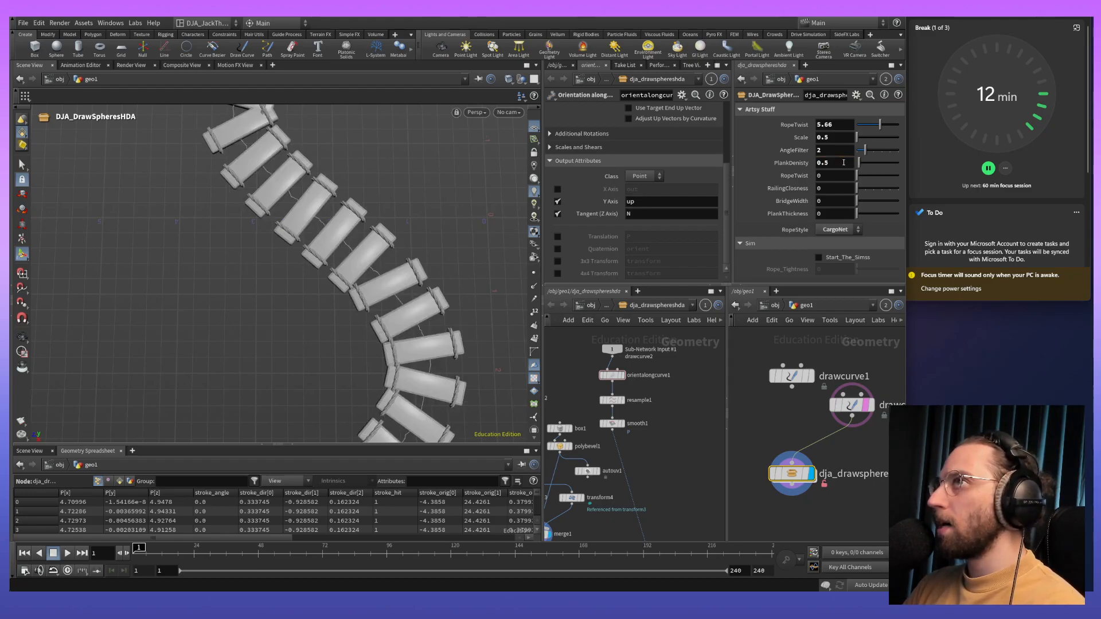
- Examine the spacing and direction of the planks along the whole S-shaped bridge
{"action": "key", "text": "Escape"}
{"action": "left_click_drag", "start_coordinate": [360, 312], "coordinate": [308, 370]}
{"action": "key", "text": "Return"}
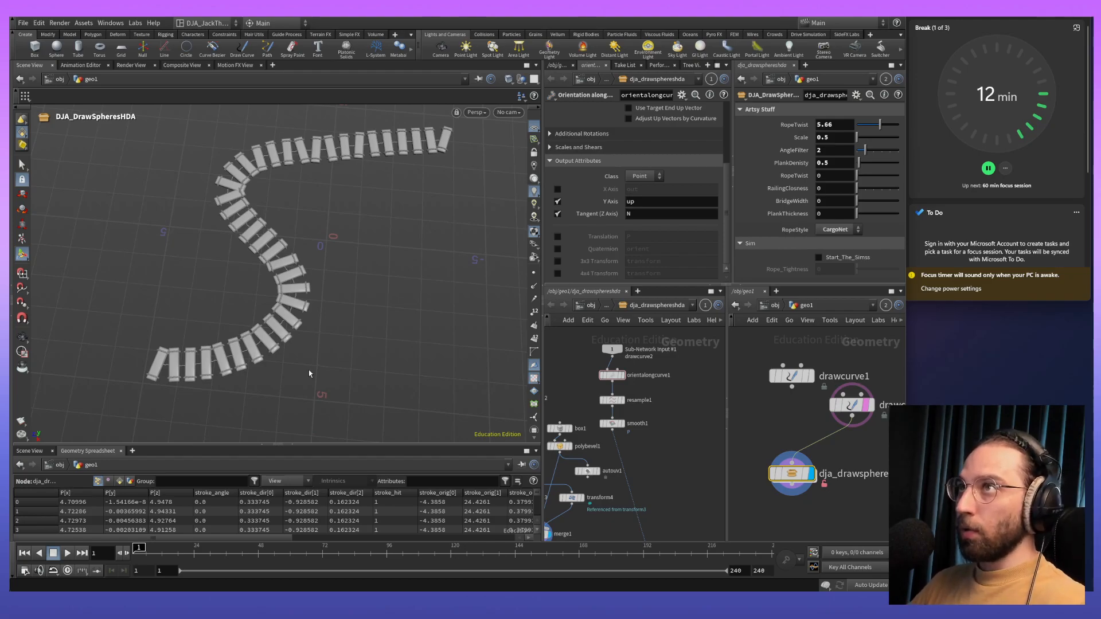
{"action": "middle_click_drag", "start_coordinate": [300, 177], "coordinate": [308, 242], "text": "alt"}
{"action": "left_click_drag", "start_coordinate": [371, 319], "coordinate": [411, 348], "text": "alt"}
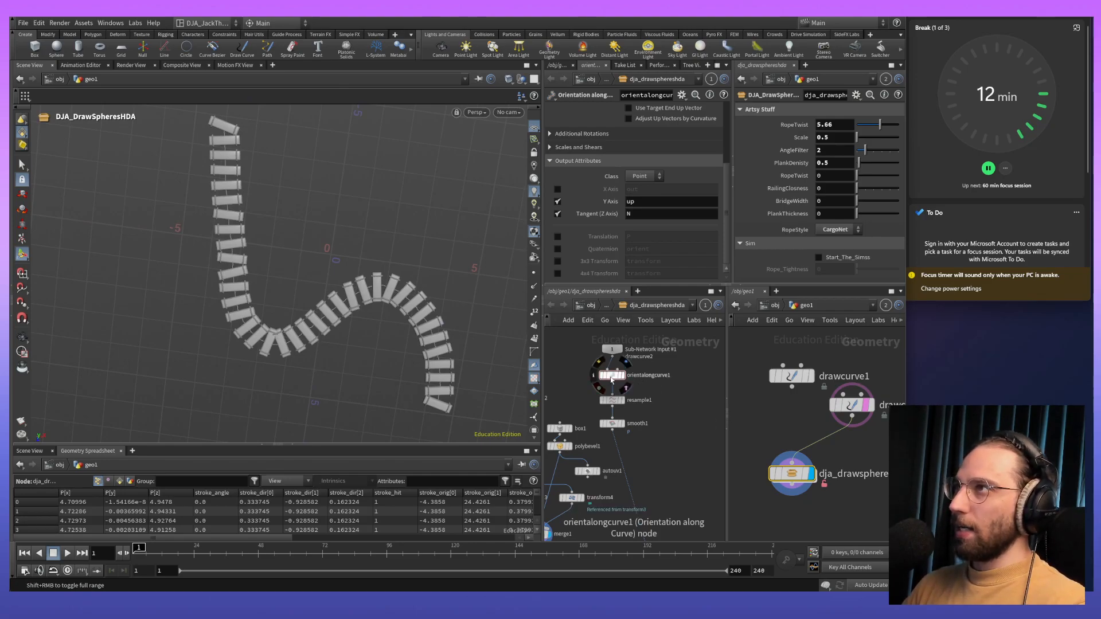
- Display orientalongcurve1 with its normals shown and inspect their direction along the bends of the curve
{"action": "left_click", "coordinate": [612, 376]}
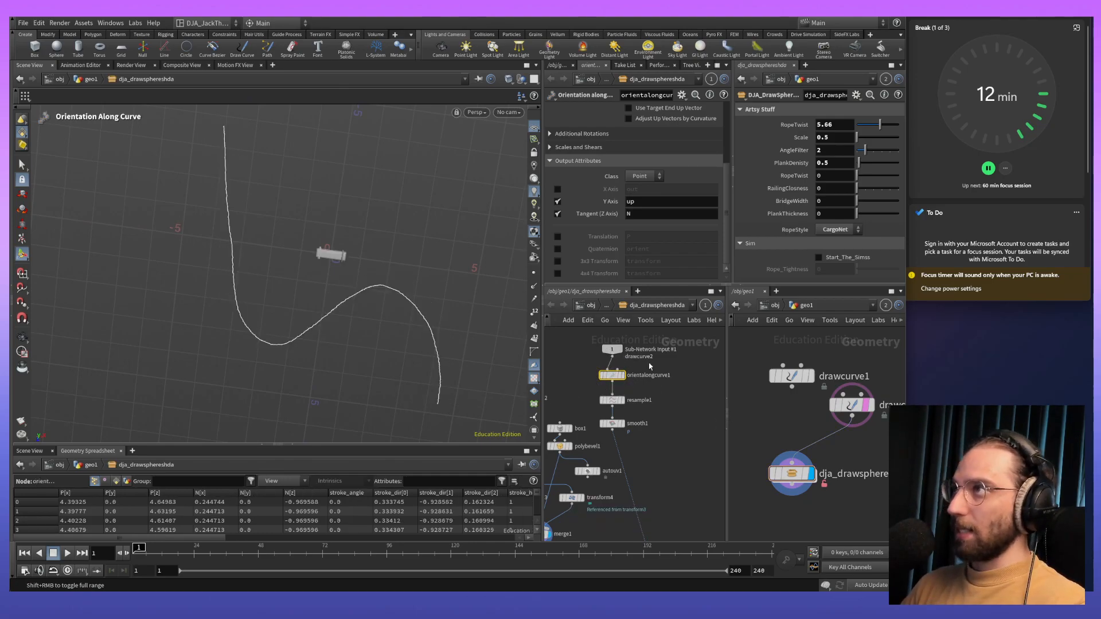
{"action": "scroll", "coordinate": [657, 397], "scroll_direction": "up", "scroll_amount": 3}
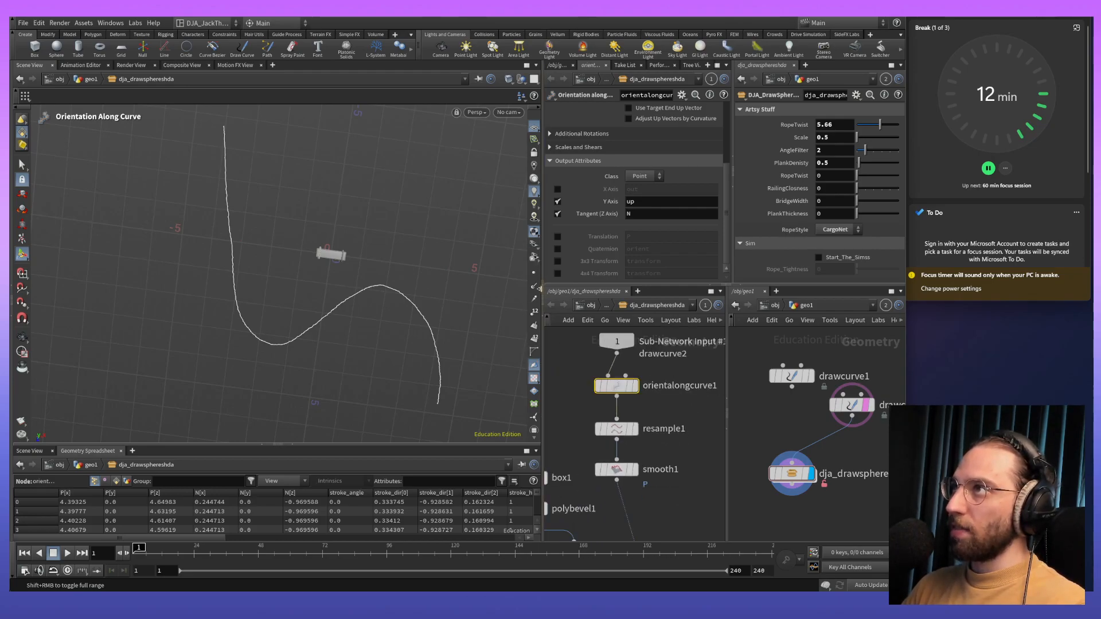
{"action": "key", "text": "Escape"}
{"action": "mouse_move", "coordinate": [457, 355]}
{"action": "left_mouse_down"}
{"action": "mouse_move", "coordinate": [422, 307]}
{"action": "mouse_move", "coordinate": [423, 258]}
{"action": "mouse_move", "coordinate": [424, 307]}
{"action": "mouse_move", "coordinate": [315, 226]}
{"action": "mouse_move", "coordinate": [460, 337]}
{"action": "left_mouse_up"}
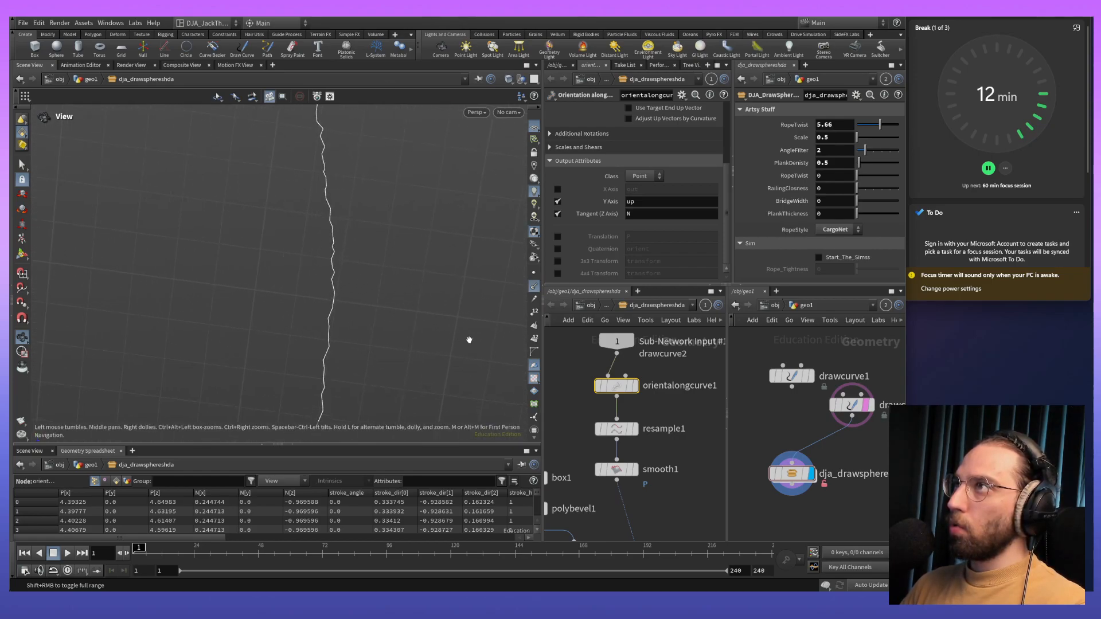
{"action": "key", "text": "Return"}
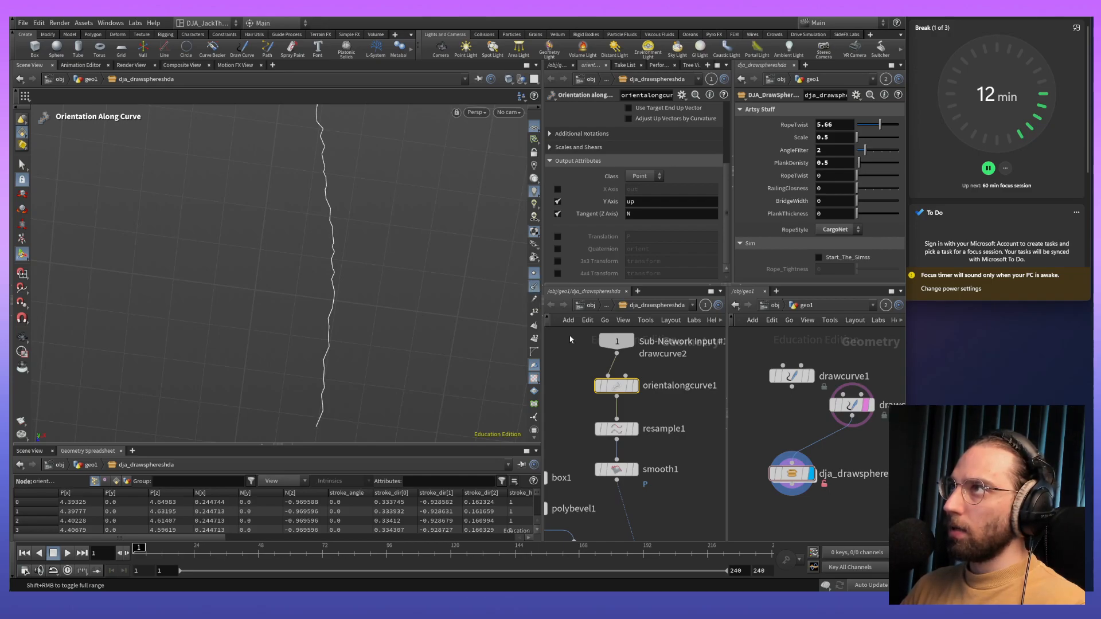
{"action": "middle_click_drag", "start_coordinate": [451, 235], "coordinate": [413, 154], "text": "alt"}
{"action": "left_click_drag", "start_coordinate": [412, 154], "coordinate": [290, 234]}
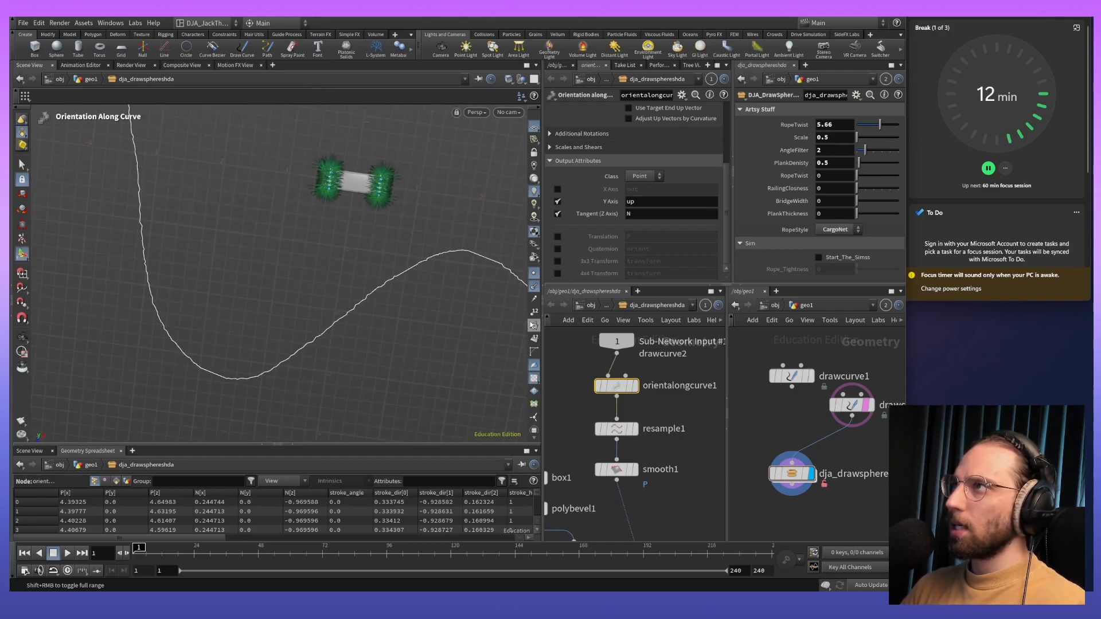
{"action": "left_click", "coordinate": [634, 386]}
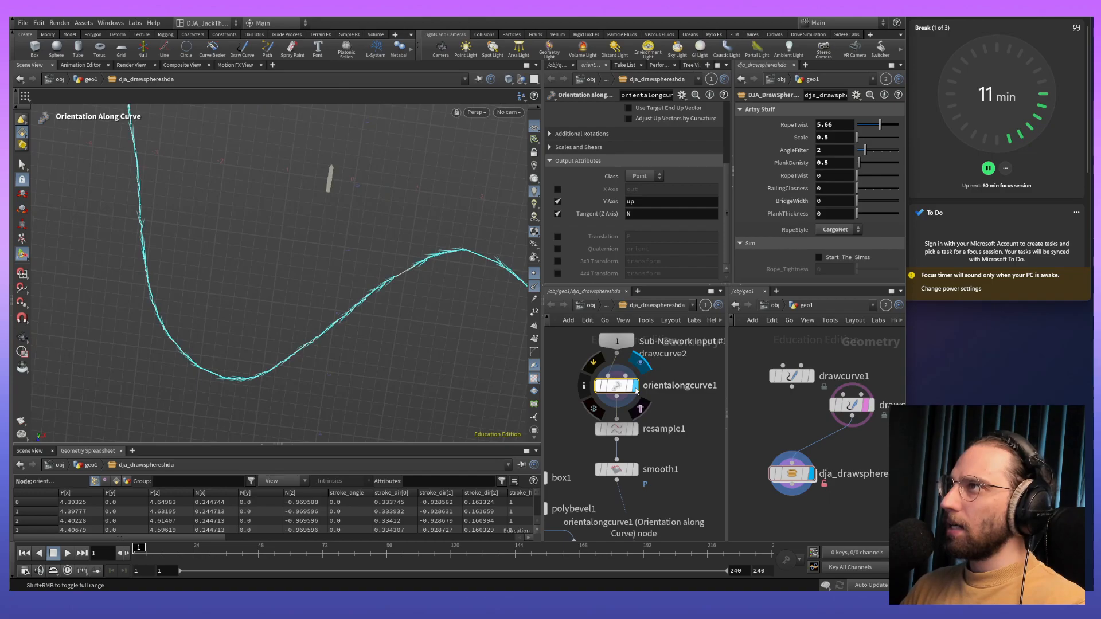
{"action": "left_click_drag", "start_coordinate": [405, 275], "coordinate": [327, 331]}
{"action": "key", "text": "Escape"}
{"action": "left_click_drag", "start_coordinate": [373, 246], "coordinate": [436, 304]}
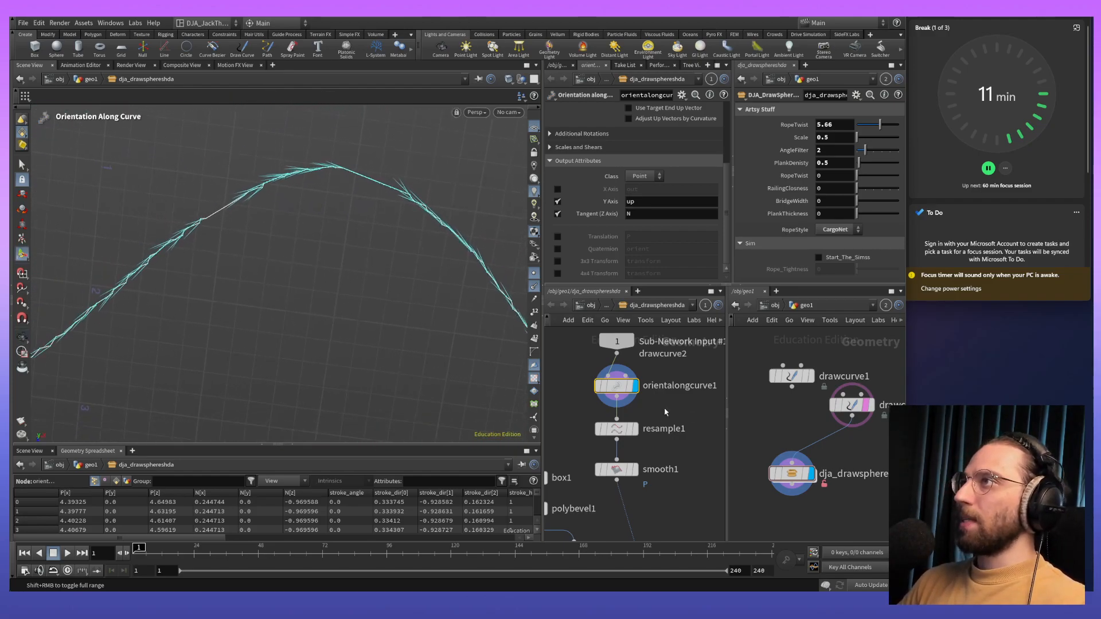
- Display resample1 and smooth1 in turn and compare how each one changes the curve
{"action": "left_click", "coordinate": [635, 429]}
{"action": "middle_click_drag", "start_coordinate": [418, 328], "coordinate": [357, 272], "text": "alt"}
{"action": "left_click", "coordinate": [630, 429]}
{"action": "middle_click_drag", "start_coordinate": [375, 373], "coordinate": [274, 320], "text": "alt"}
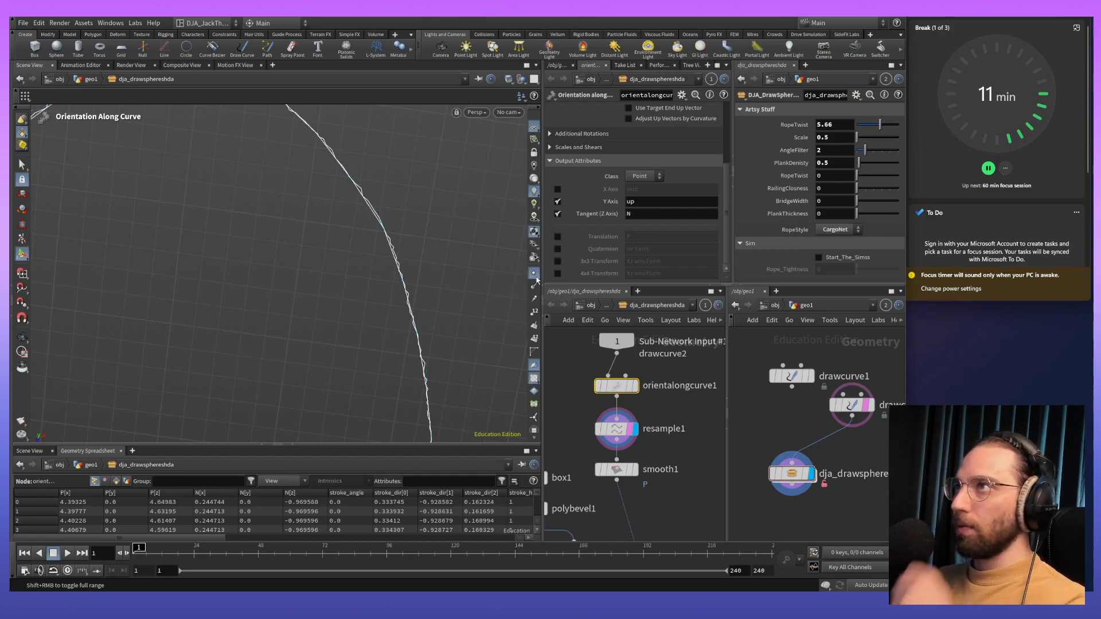
{"action": "left_click_drag", "start_coordinate": [457, 312], "coordinate": [430, 200], "text": "alt"}
{"action": "right_click_drag", "start_coordinate": [430, 200], "coordinate": [444, 371], "text": "alt"}
{"action": "middle_click_drag", "start_coordinate": [446, 344], "coordinate": [523, 420], "text": "alt"}
{"action": "left_click", "coordinate": [634, 471]}
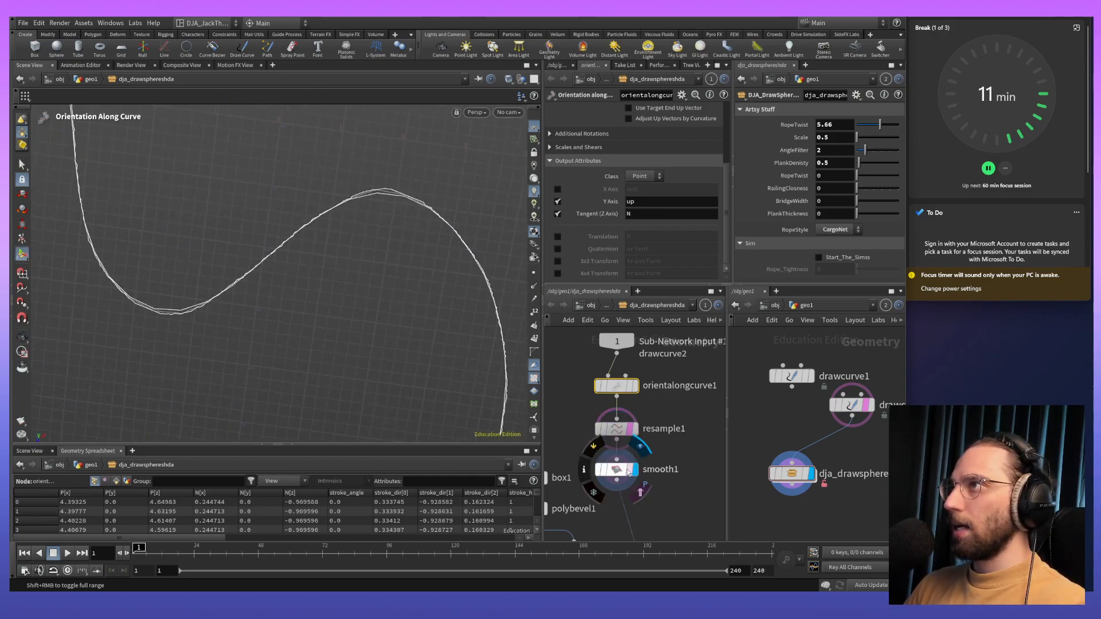
{"action": "middle_click_drag", "start_coordinate": [243, 194], "coordinate": [338, 289], "text": "alt"}
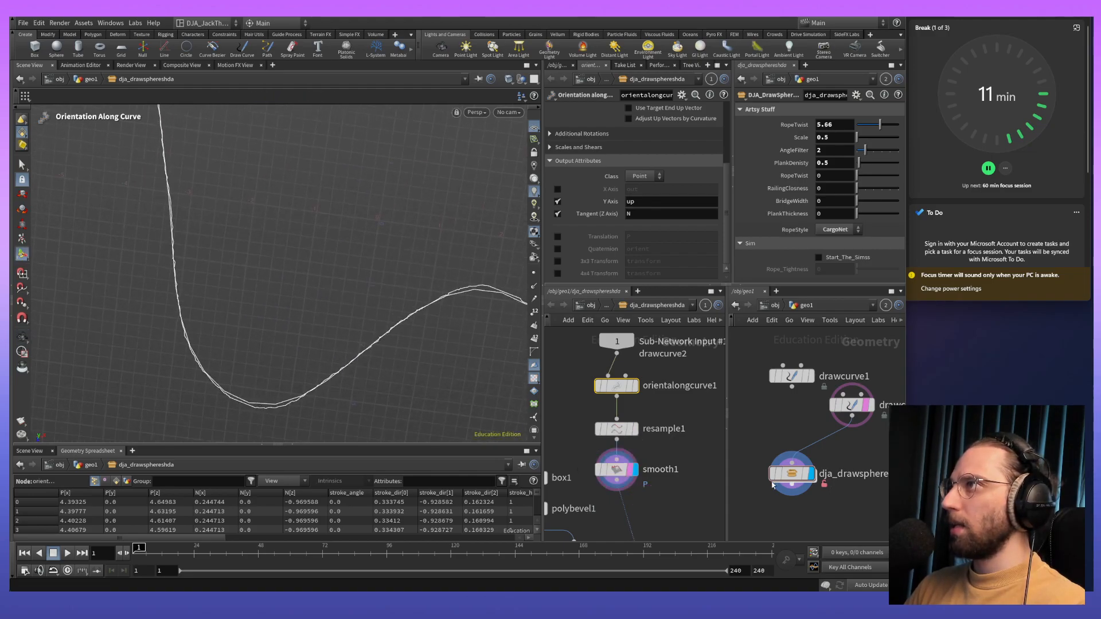
- Display the asset node again and inspect the plank layout along the S-shaped curve from several angles
{"action": "mouse_move", "coordinate": [808, 474]}
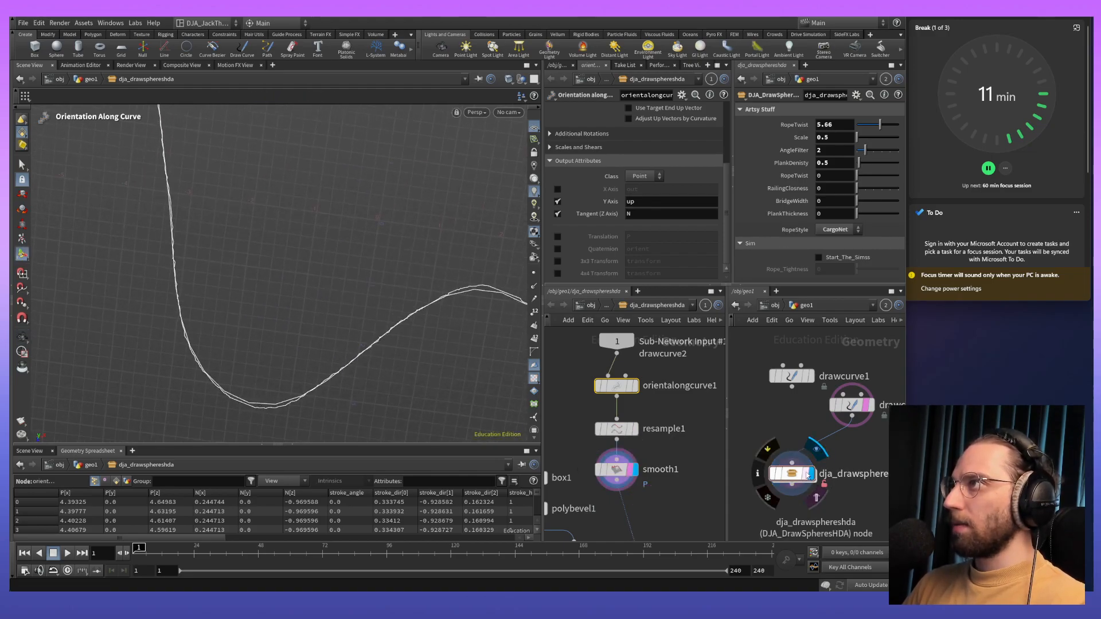
{"action": "left_click", "coordinate": [808, 473]}
{"action": "middle_click_drag", "start_coordinate": [365, 250], "coordinate": [325, 187], "text": "alt"}
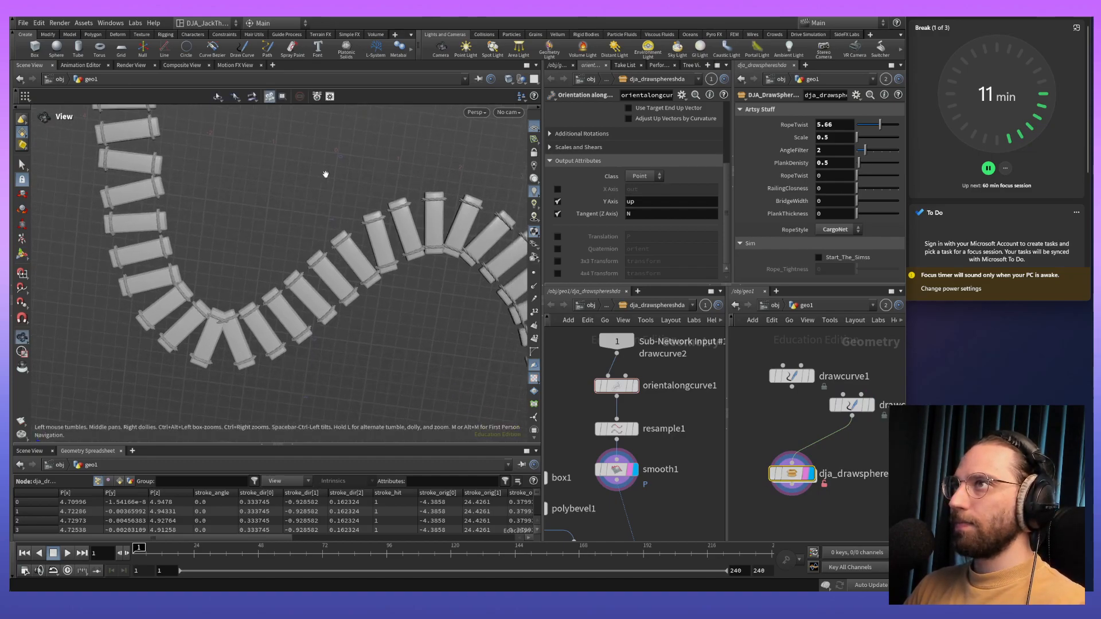
{"action": "scroll", "coordinate": [325, 186], "scroll_direction": "down", "scroll_amount": 4}
{"action": "middle_click_drag", "start_coordinate": [364, 332], "coordinate": [254, 351]}
{"action": "scroll", "coordinate": [287, 286], "scroll_direction": "down", "scroll_amount": 3}
{"action": "middle_click_drag", "start_coordinate": [303, 225], "coordinate": [345, 285]}
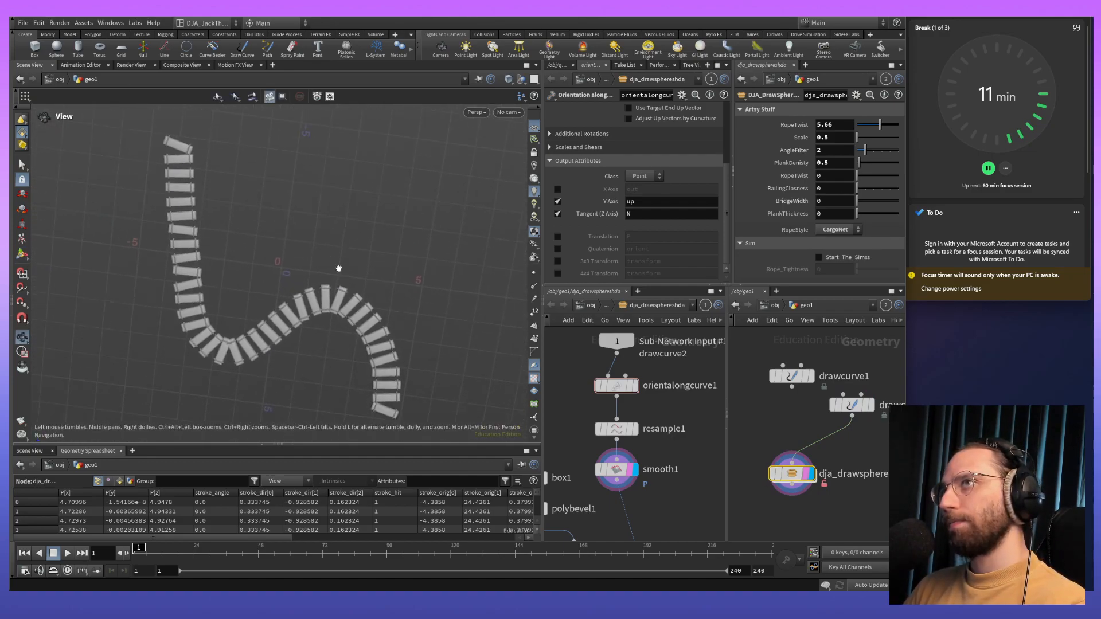
{"action": "key", "text": "Return"}
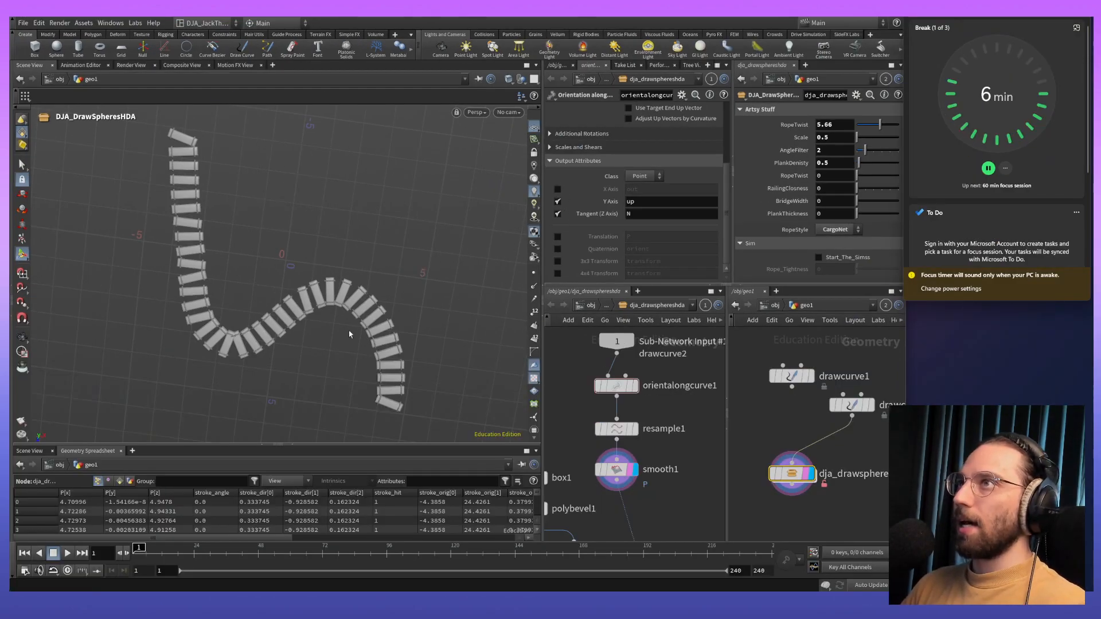
{"action": "middle_click_drag", "start_coordinate": [349, 334], "coordinate": [353, 299], "text": "alt"}
{"action": "left_click_drag", "start_coordinate": [352, 299], "coordinate": [405, 264], "text": "alt"}
{"action": "middle_click_drag", "start_coordinate": [405, 263], "coordinate": [287, 261], "text": "alt"}
{"action": "left_click_drag", "start_coordinate": [286, 261], "coordinate": [255, 360]}
{"action": "scroll", "coordinate": [299, 235], "scroll_direction": "down", "scroll_amount": 4}
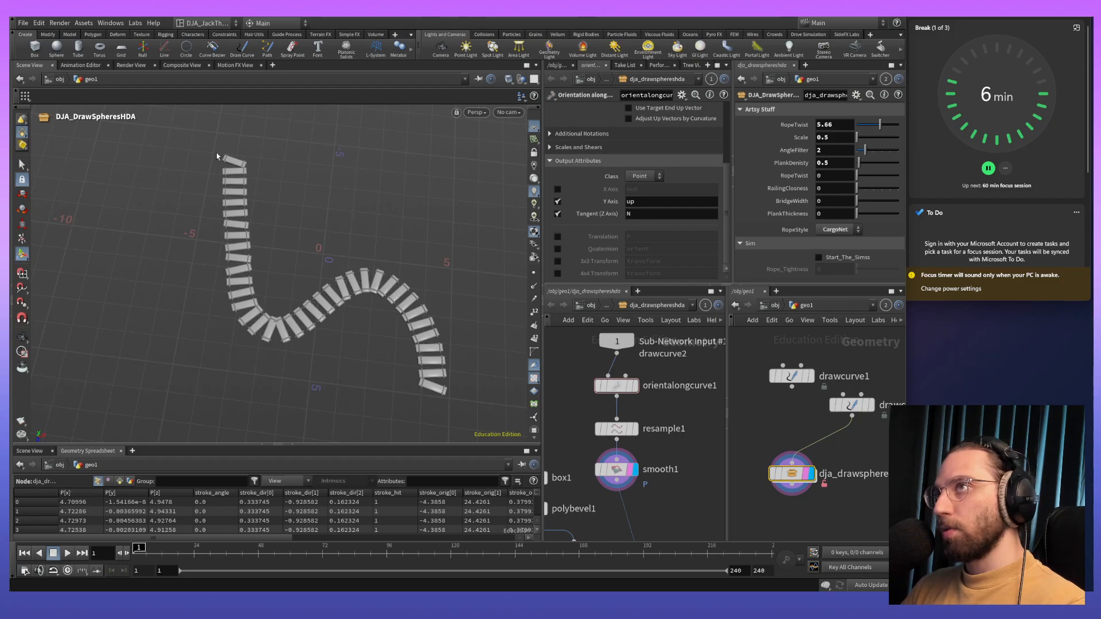
- Move drawcurve2 aside, disconnected from the asset node, and delete drawcurve1 from the geo1 network
{"action": "middle_click", "coordinate": [858, 421]}
{"action": "middle_click_drag", "start_coordinate": [884, 456], "coordinate": [845, 437]}
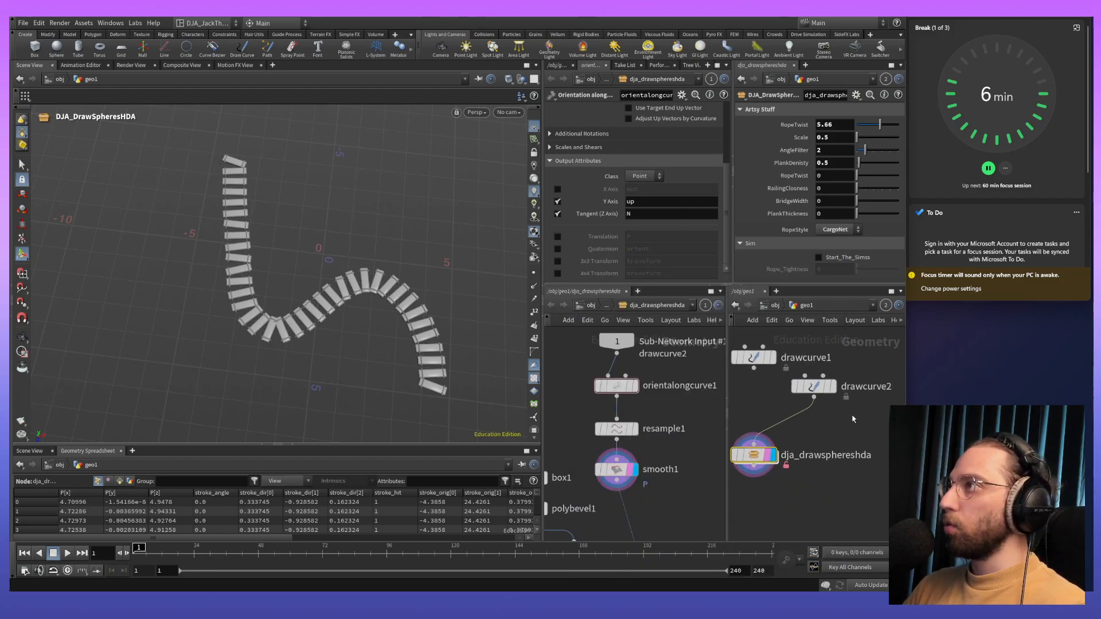
{"action": "scroll", "coordinate": [852, 419], "scroll_direction": "down", "scroll_amount": 2}
{"action": "left_click_drag", "start_coordinate": [828, 396], "coordinate": [870, 510]}
{"action": "left_click", "coordinate": [837, 414]}
{"action": "key", "text": "Delete"}
{"action": "left_click", "coordinate": [866, 416]}
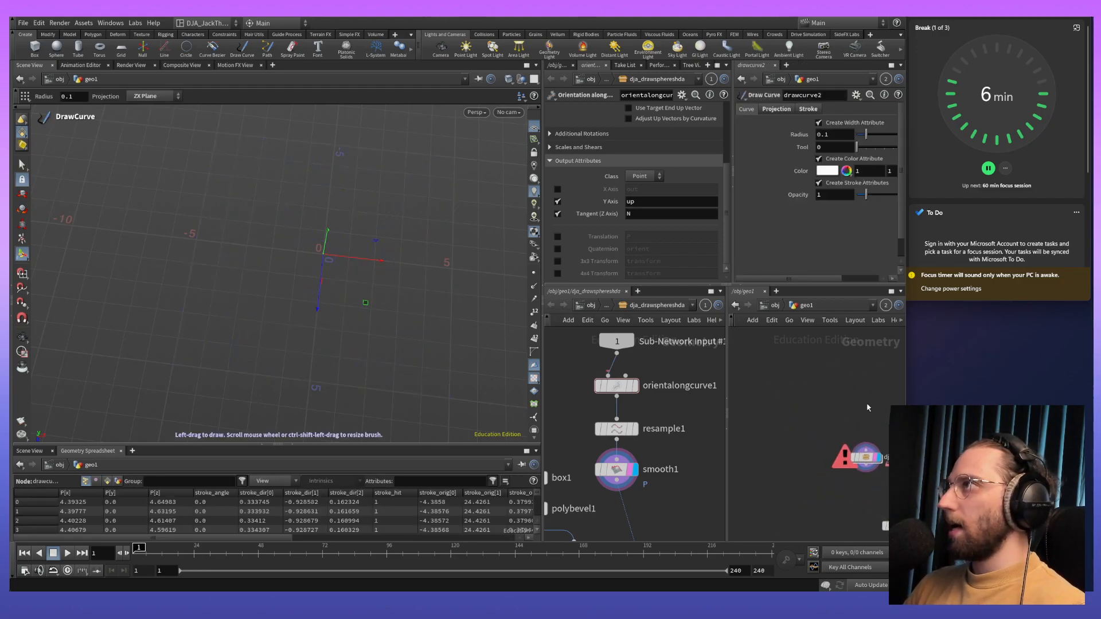
- Place two Add nodes side by side in the geo1 network, above the asset node
{"action": "key", "text": "Tab"}
{"action": "type", "text": "add"}
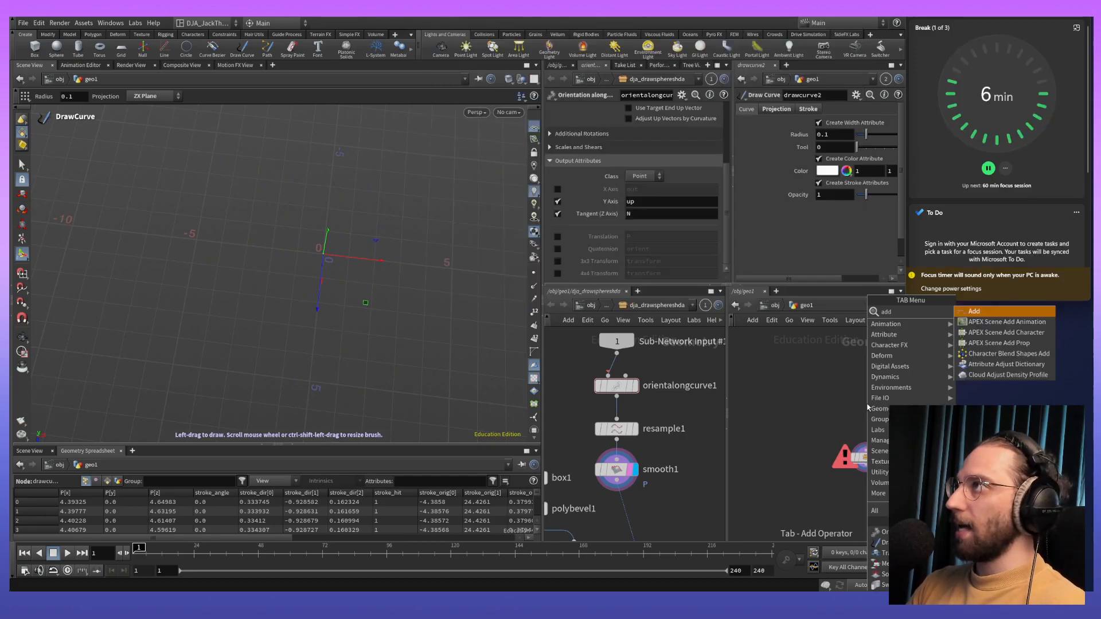
{"action": "key", "text": "Return"}
{"action": "left_click", "coordinate": [800, 378]}
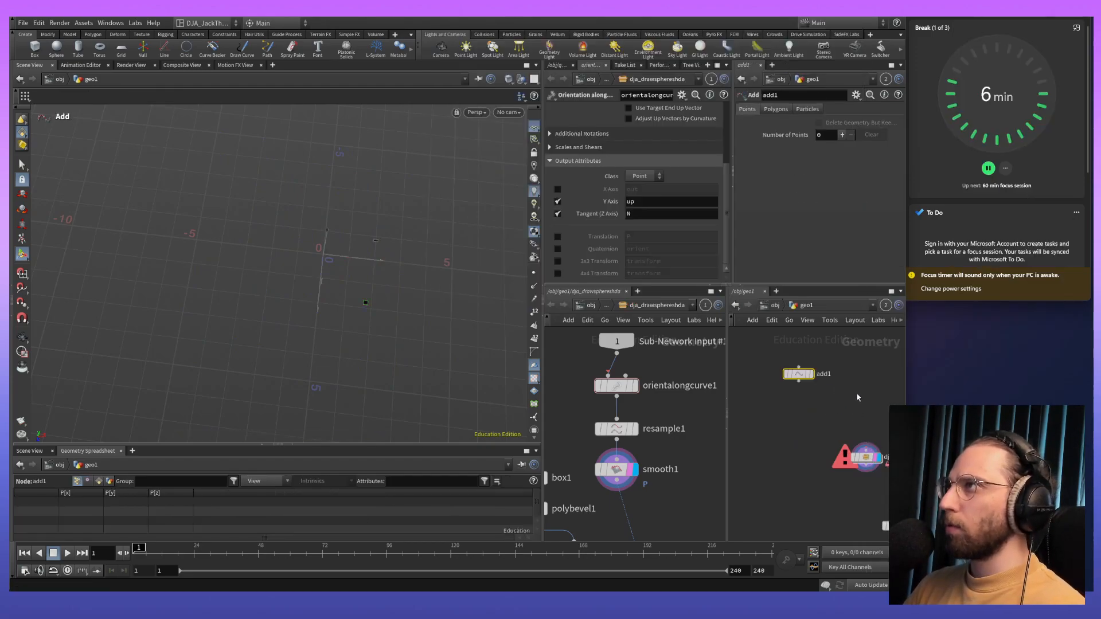
{"action": "key", "text": "Tab"}
{"action": "type", "text": "add"}
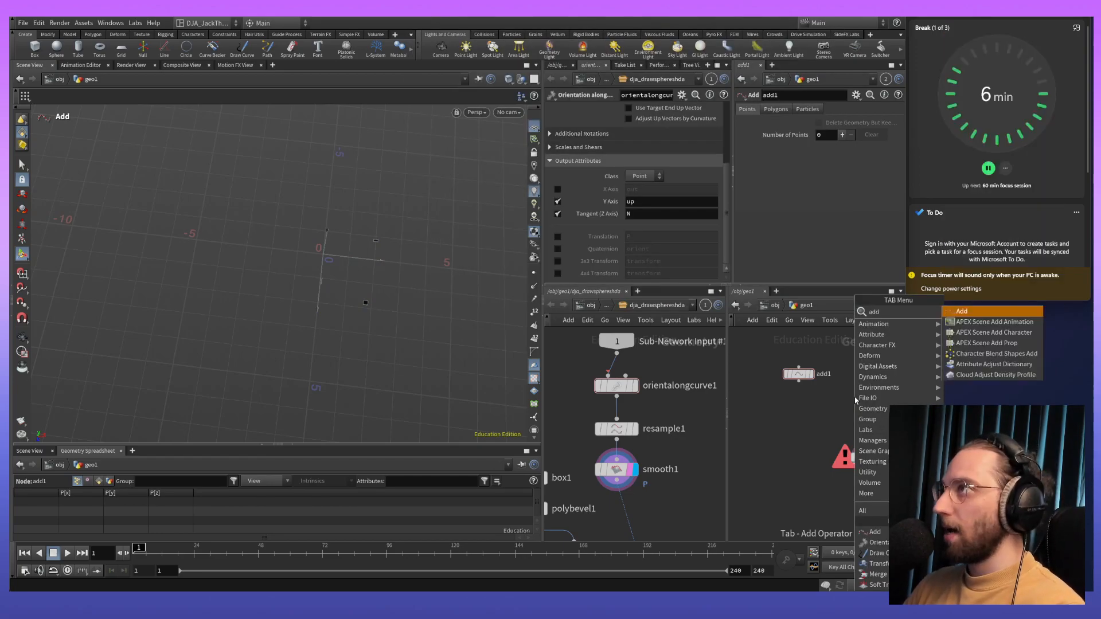
{"action": "key", "text": "Return"}
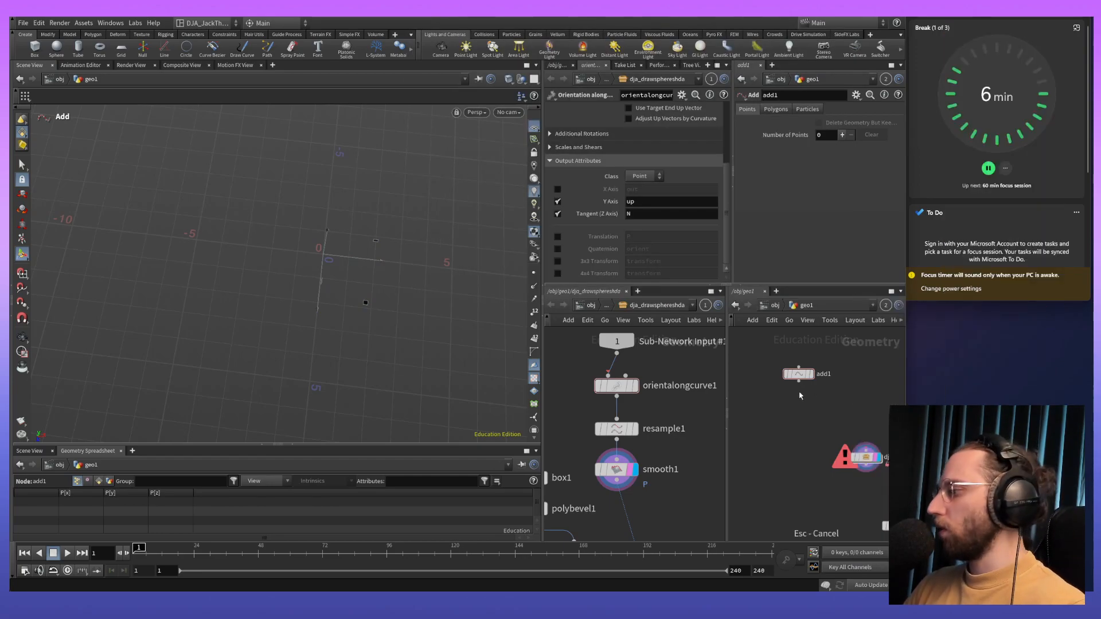
{"action": "key", "text": "Escape"}
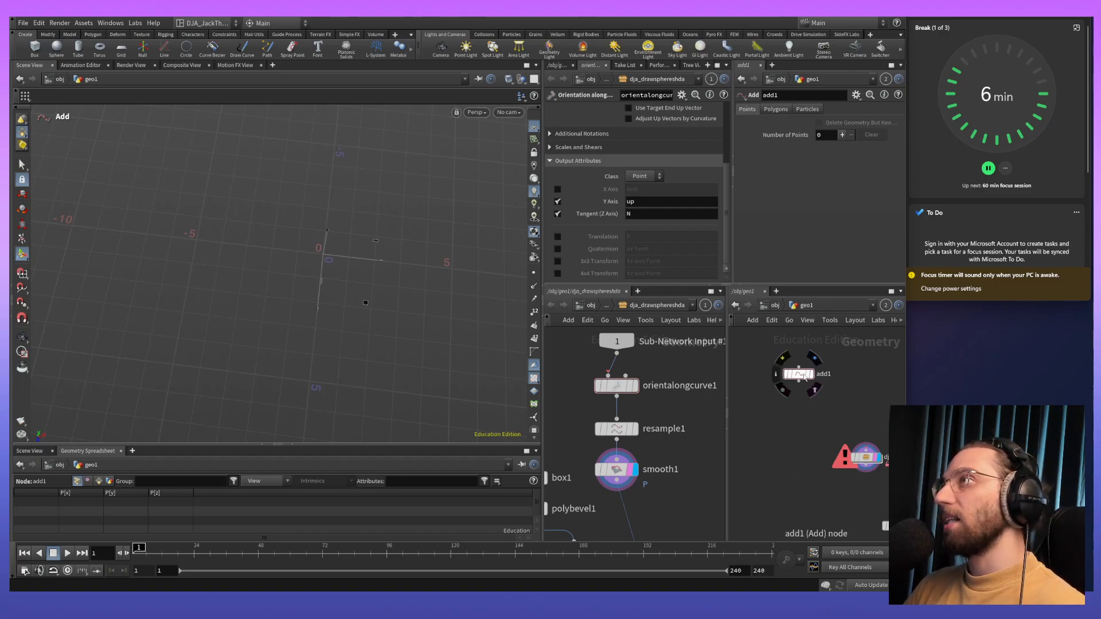
{"action": "left_click_drag", "start_coordinate": [801, 374], "coordinate": [872, 379], "text": "alt"}
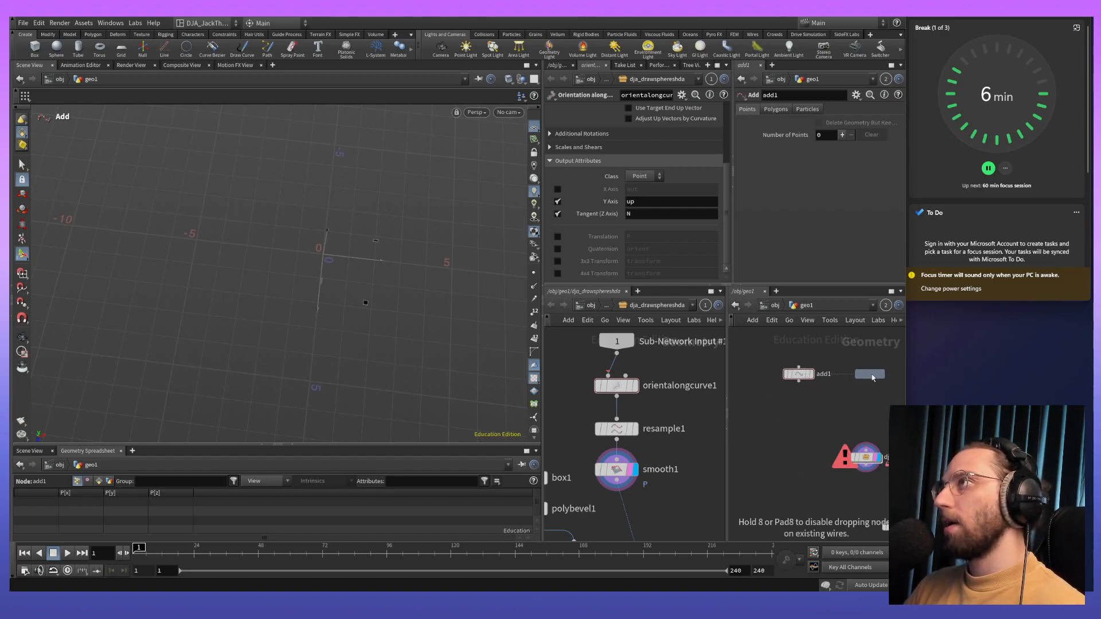
{"action": "left_click_drag", "start_coordinate": [864, 417], "coordinate": [754, 363], "text": "alt"}
{"action": "left_click", "coordinate": [789, 396]}
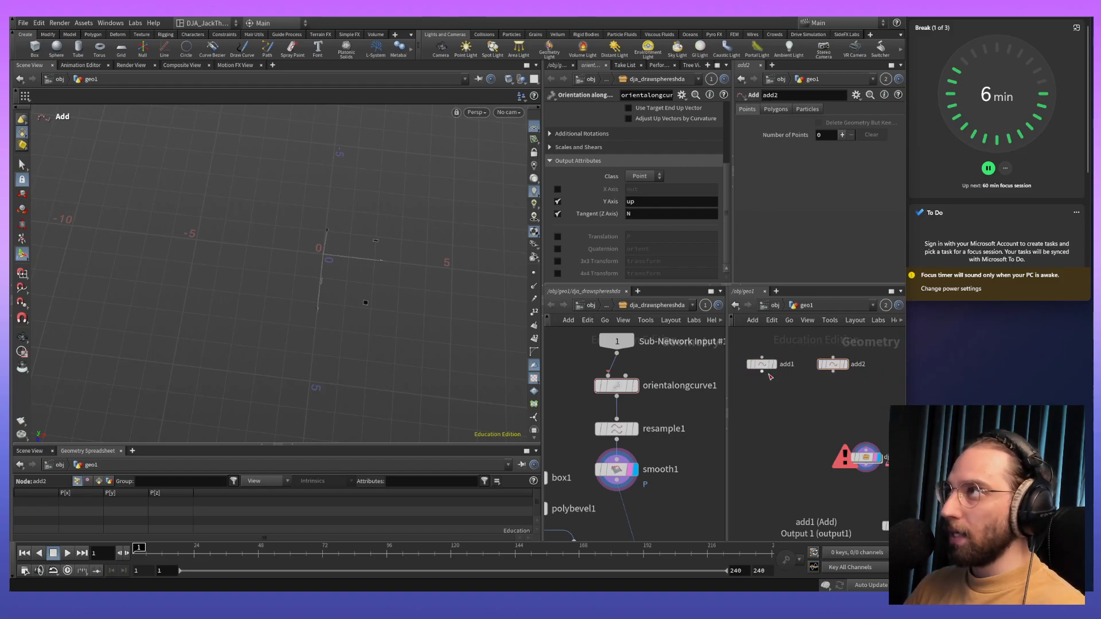
- Add a Merge node below the two Add nodes and connect both of them to its input
{"action": "key", "text": "Tab"}
{"action": "type", "text": "me"}
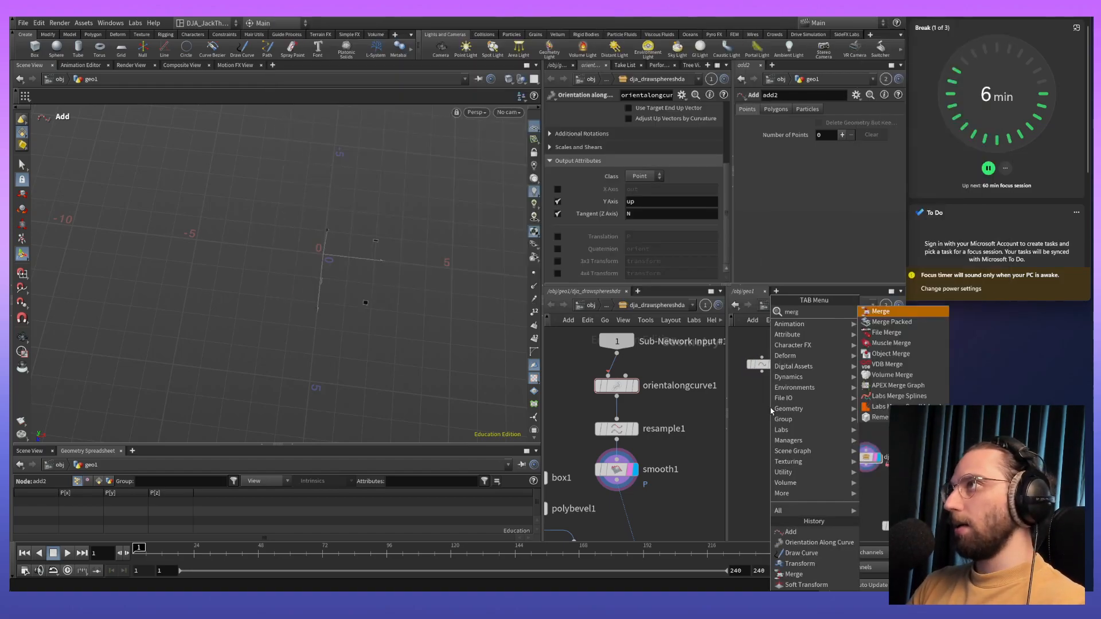
{"action": "key", "text": "Return"}
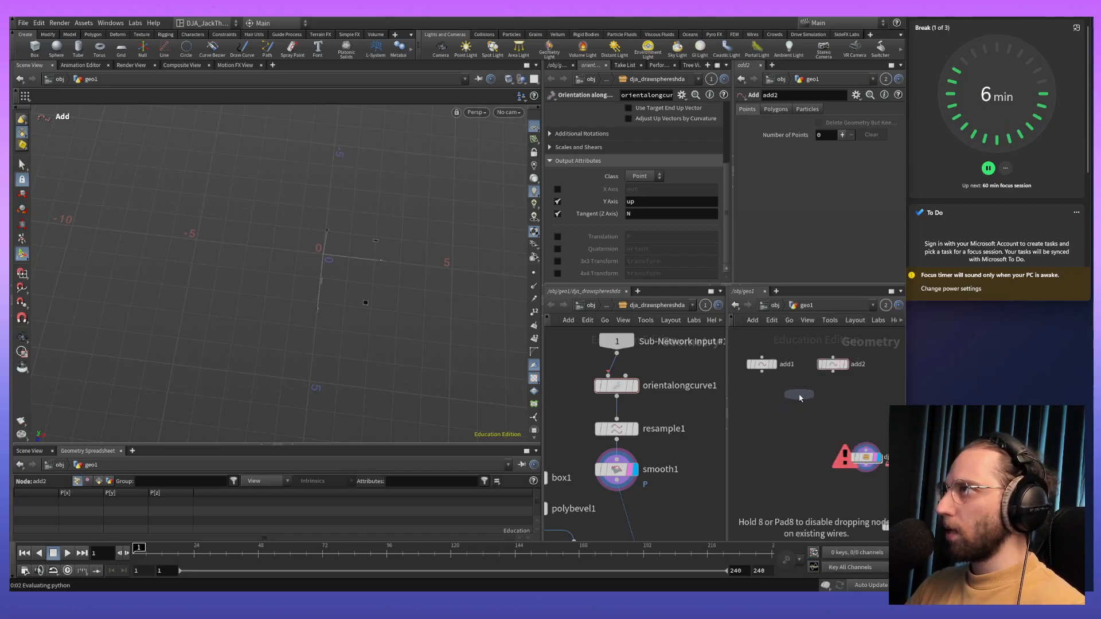
{"action": "left_click", "coordinate": [799, 394]}
{"action": "left_click_drag", "start_coordinate": [762, 372], "coordinate": [800, 395]}
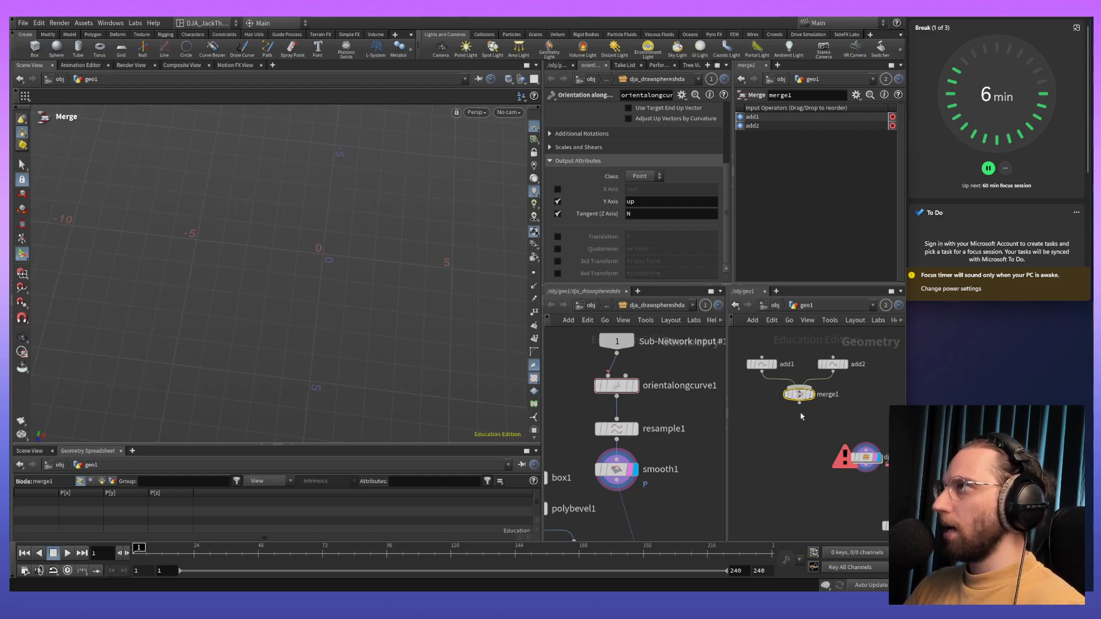
- Place a third Add node beneath the Merge node and feed it the merged output
{"action": "key", "text": "Tab"}
{"action": "type", "text": "add"}
{"action": "key", "text": "Return"}
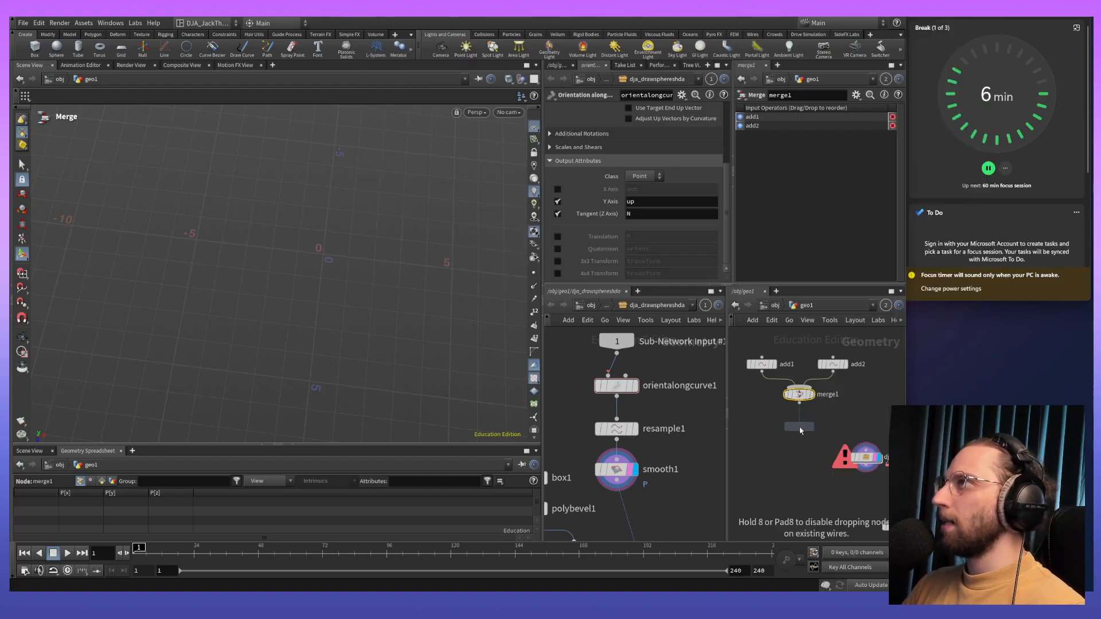
{"action": "left_click", "coordinate": [805, 420]}
{"action": "left_click_drag", "start_coordinate": [799, 403], "coordinate": [800, 427]}
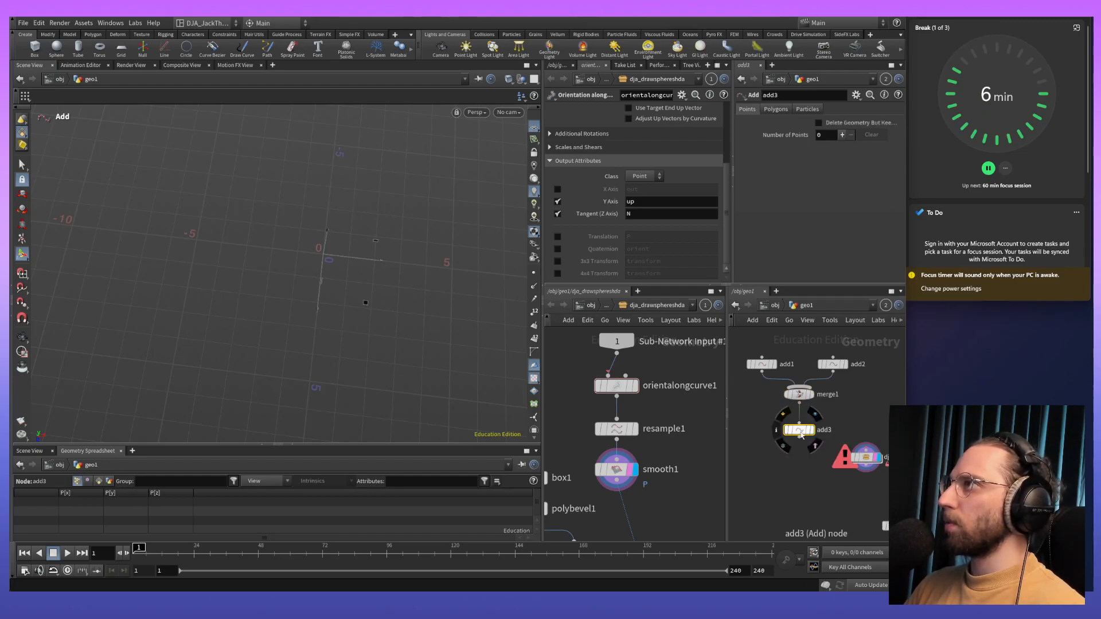
- Display add2 and give add1 and add2 one point each
{"action": "left_click", "coordinate": [833, 364]}
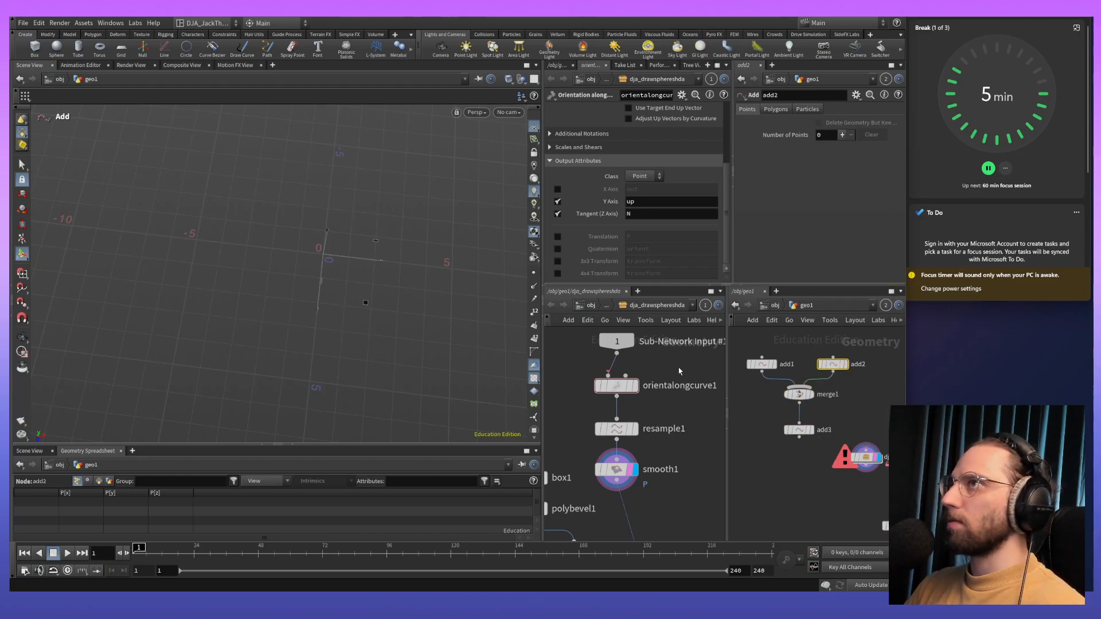
{"action": "left_click", "coordinate": [365, 300]}
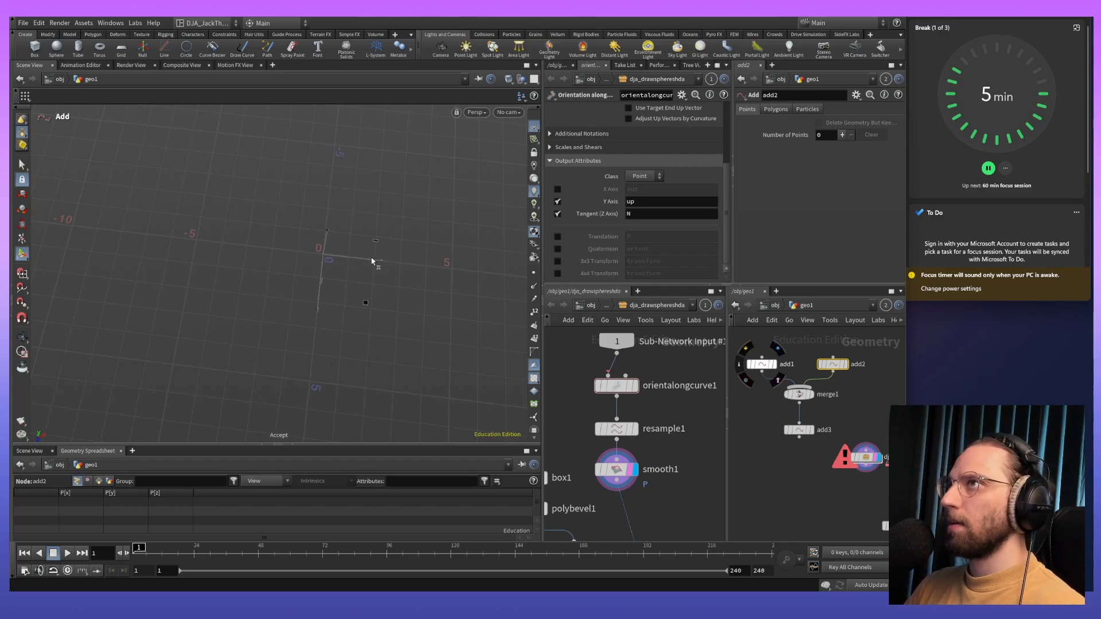
{"action": "left_click", "coordinate": [844, 365]}
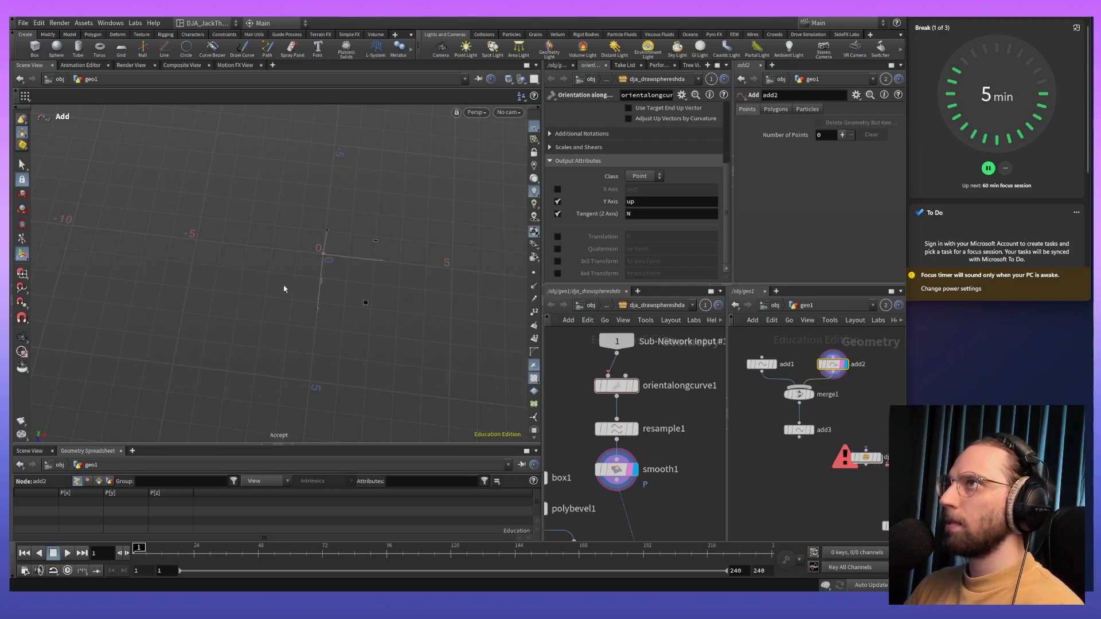
{"action": "middle_click_drag", "start_coordinate": [432, 275], "coordinate": [356, 304]}
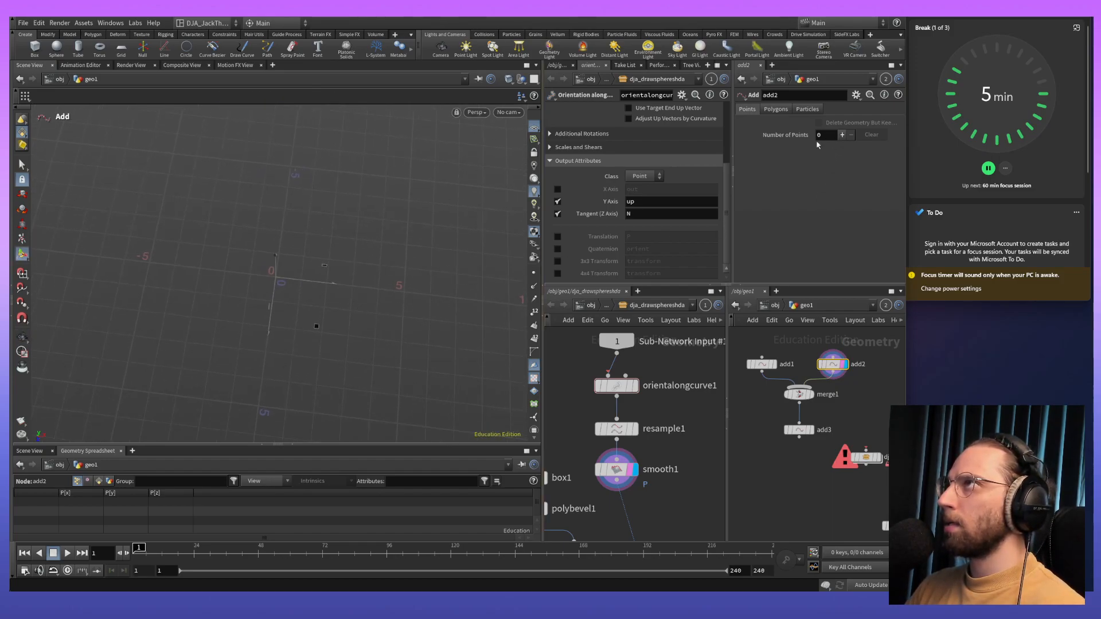
{"action": "left_click", "coordinate": [842, 136]}
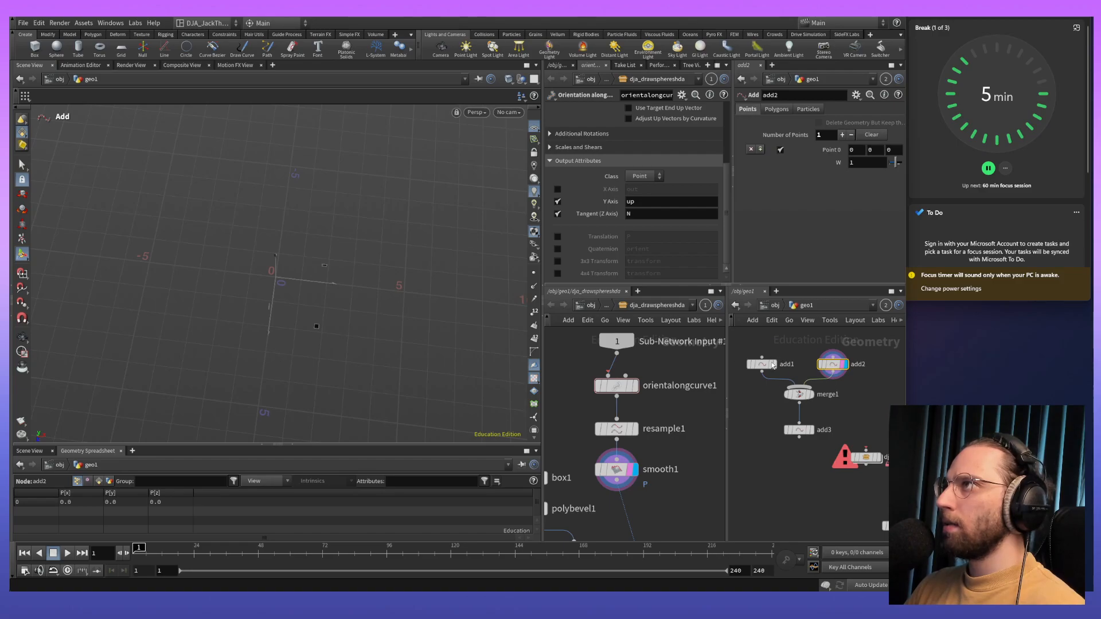
{"action": "left_click", "coordinate": [772, 365]}
{"action": "left_click", "coordinate": [832, 365]}
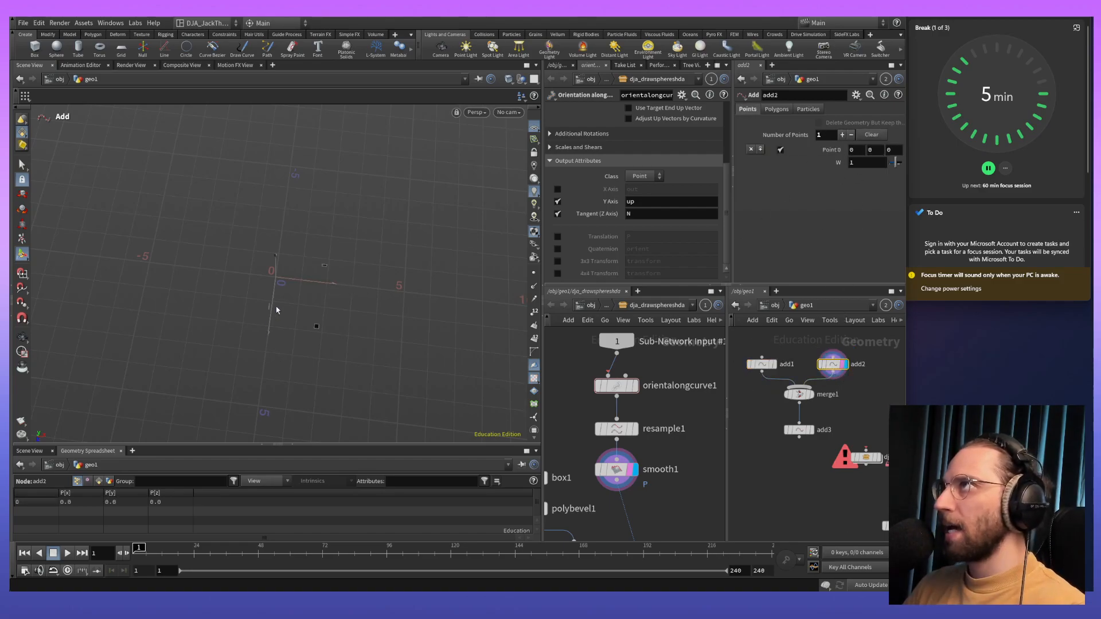
- Move the add2 point away from the origin to 5.1, 2.8, -5.1
{"action": "left_click_drag", "start_coordinate": [268, 304], "coordinate": [431, 215]}
{"action": "key", "text": "Escape"}
{"action": "left_click_drag", "start_coordinate": [447, 307], "coordinate": [389, 279]}
{"action": "left_click_drag", "start_coordinate": [476, 266], "coordinate": [493, 202]}
{"action": "middle_click_drag", "start_coordinate": [389, 344], "coordinate": [305, 290], "text": "alt"}
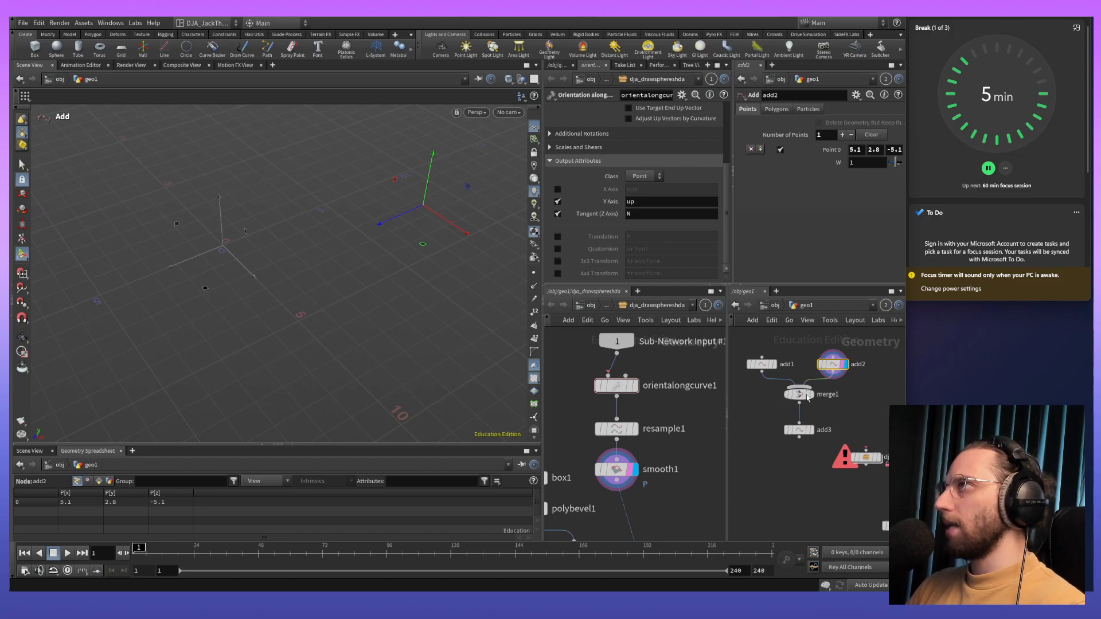
- Set add3 to create polygons By Group from all points, joining the two merged points with a line
{"action": "left_click", "coordinate": [798, 429]}
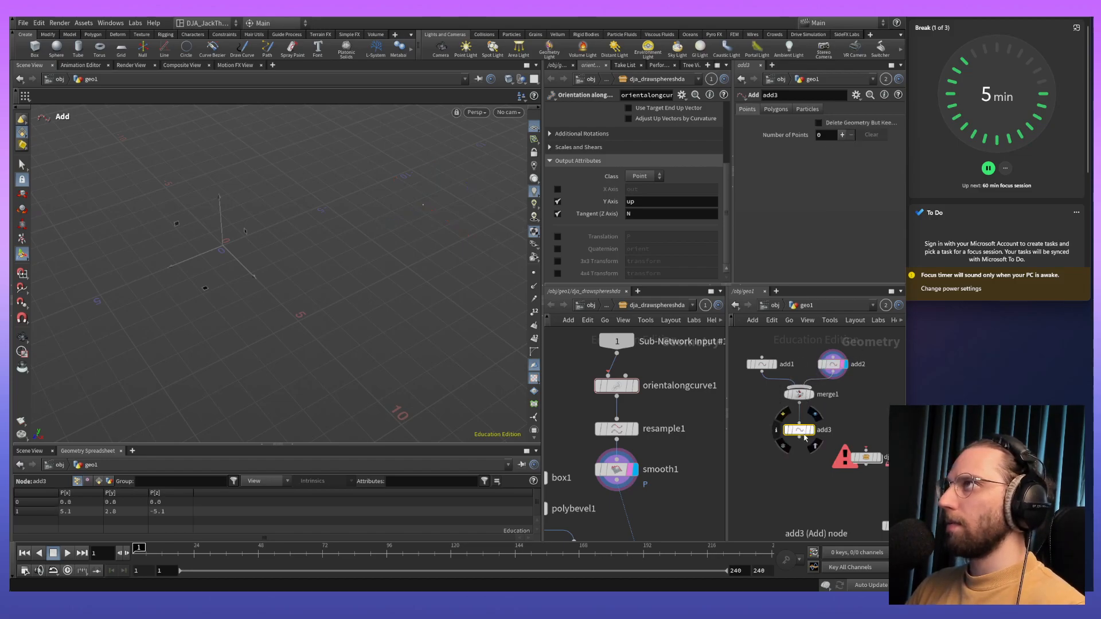
{"action": "left_click", "coordinate": [776, 109]}
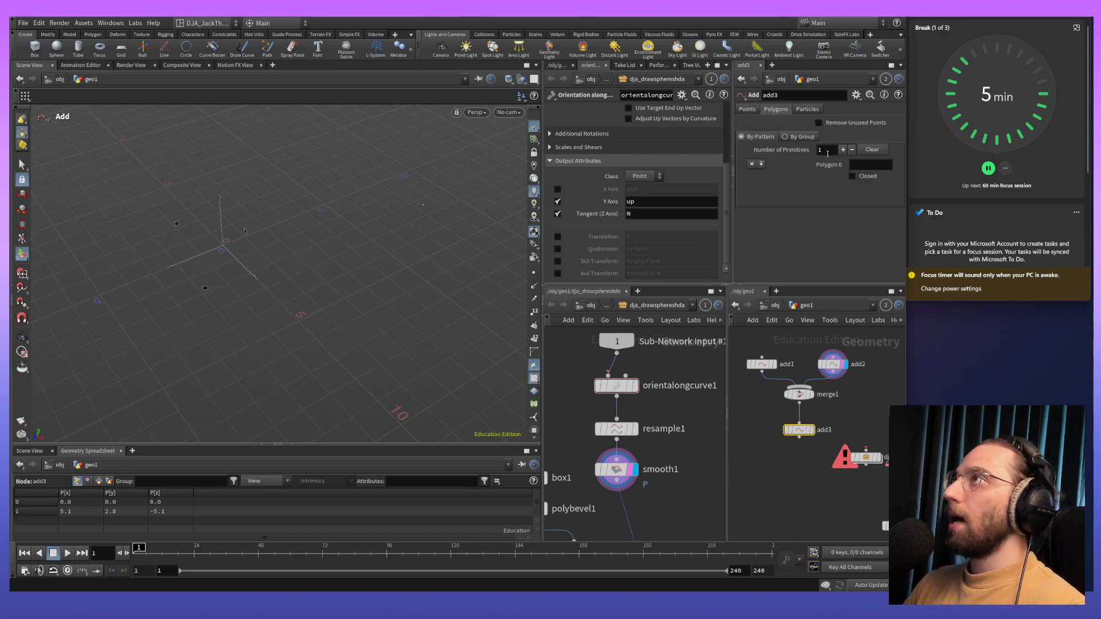
{"action": "left_click", "coordinate": [807, 111]}
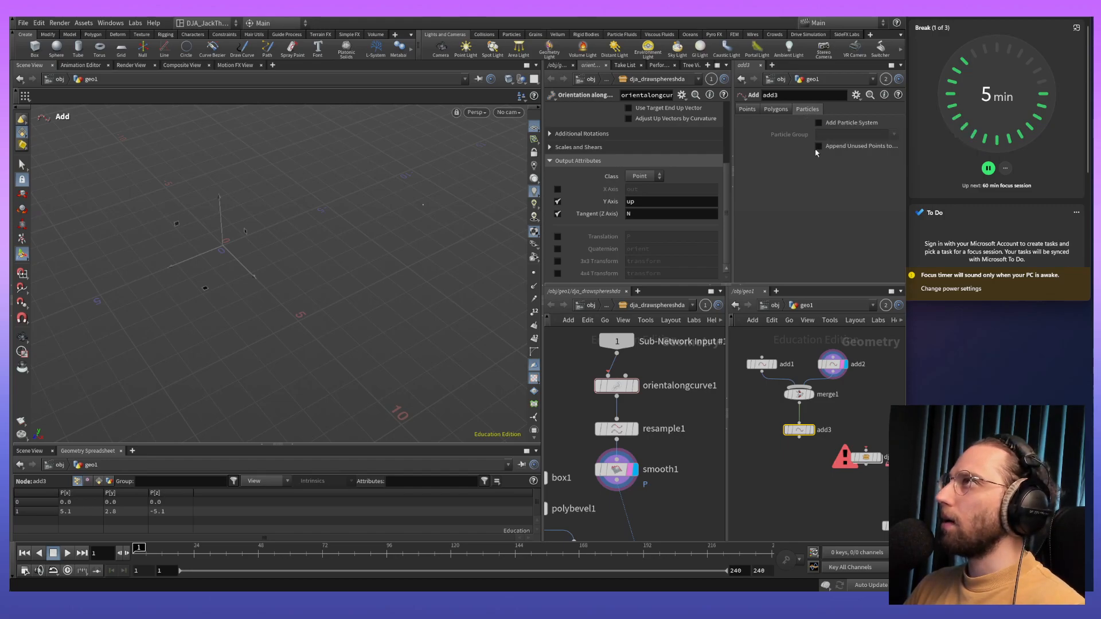
{"action": "left_click", "coordinate": [746, 110]}
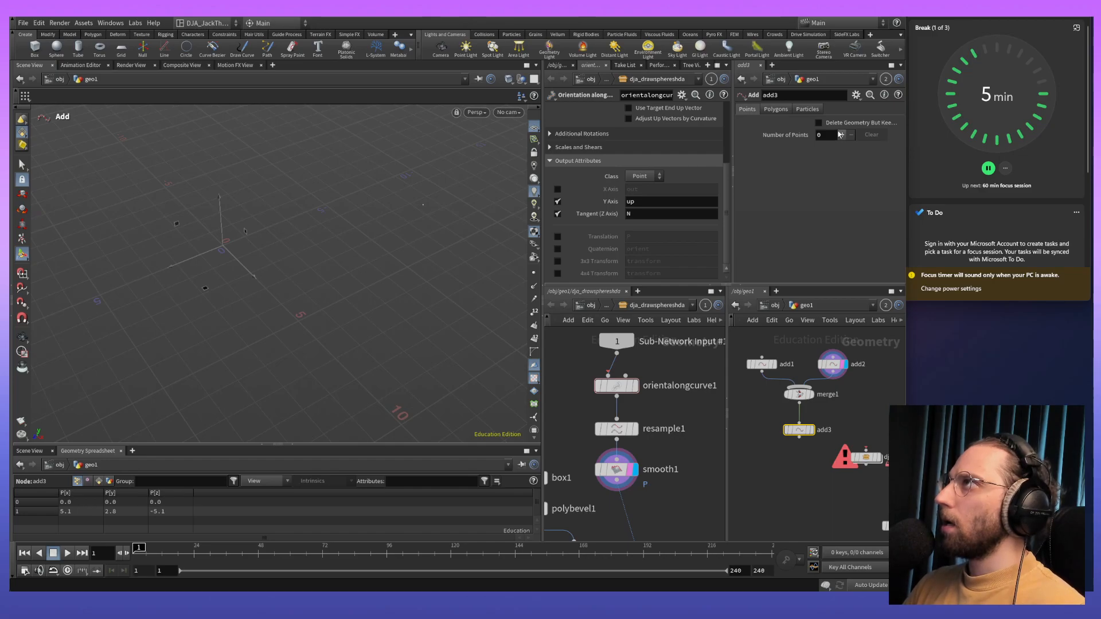
{"action": "left_click", "coordinate": [772, 110]}
{"action": "left_click", "coordinate": [798, 137]}
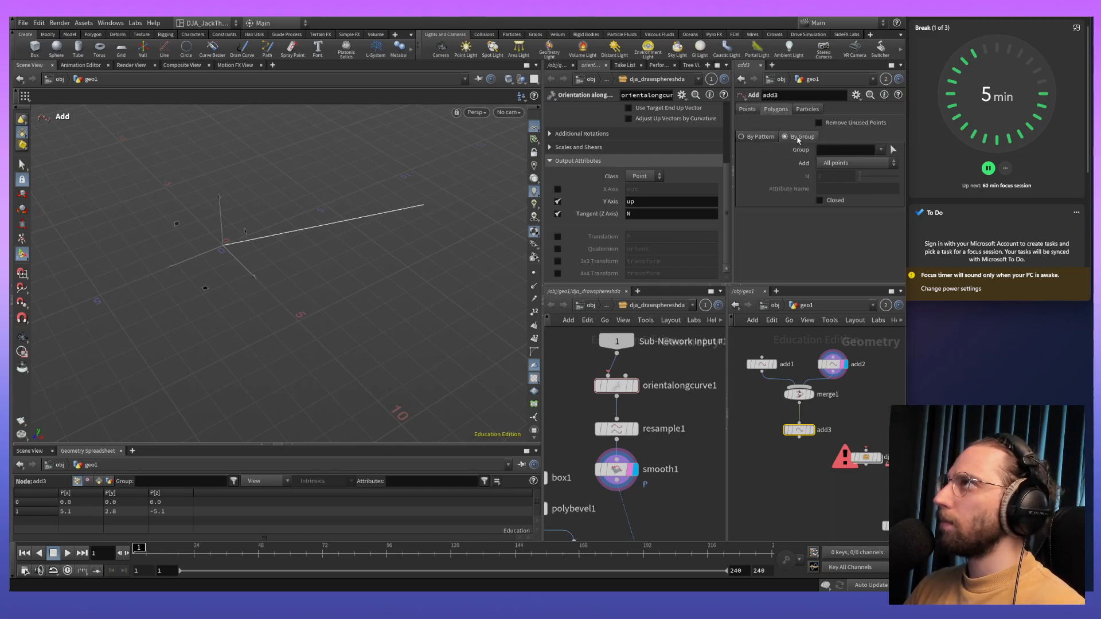
{"action": "key", "text": "Escape"}
{"action": "left_click_drag", "start_coordinate": [338, 258], "coordinate": [417, 219]}
{"action": "left_click_drag", "start_coordinate": [179, 245], "coordinate": [296, 313]}
{"action": "key", "text": "Return"}
- Connect add3 to the dja_drawsphereshda asset's input and display the asset in the viewport
{"action": "mouse_move", "coordinate": [797, 430]}
{"action": "left_mouse_down"}
{"action": "mouse_move", "coordinate": [789, 436]}
{"action": "mouse_move", "coordinate": [797, 427]}
{"action": "left_mouse_up"}
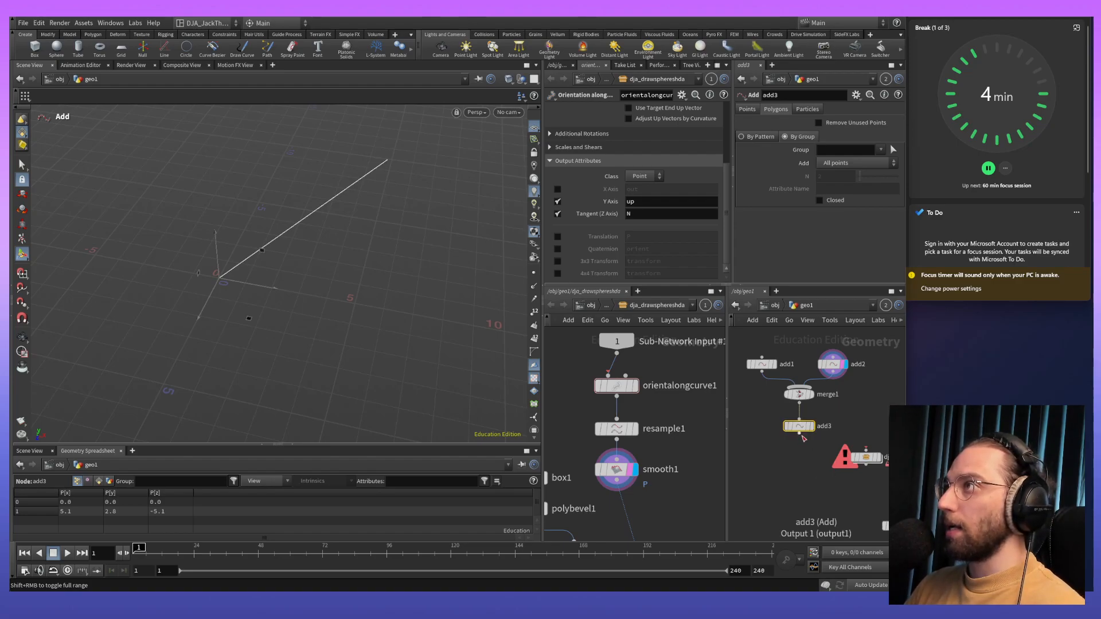
{"action": "left_click", "coordinate": [799, 434]}
{"action": "left_click_drag", "start_coordinate": [848, 436], "coordinate": [865, 454]}
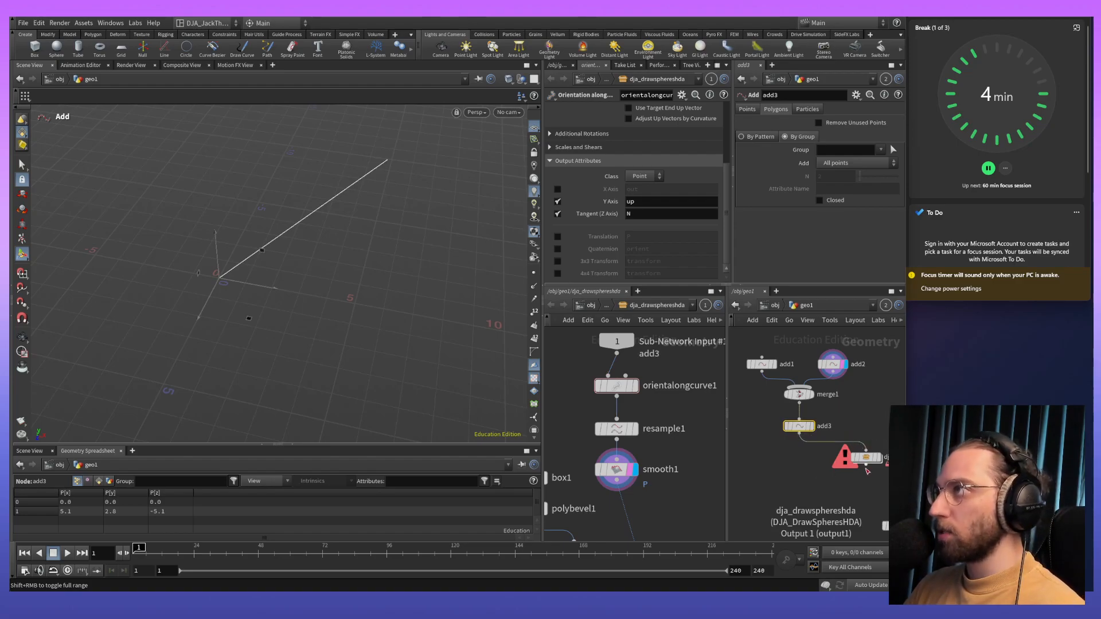
{"action": "left_click", "coordinate": [867, 458]}
{"action": "left_click_drag", "start_coordinate": [360, 334], "coordinate": [307, 391], "text": "alt"}
{"action": "right_click_drag", "start_coordinate": [307, 391], "coordinate": [309, 232], "text": "alt"}
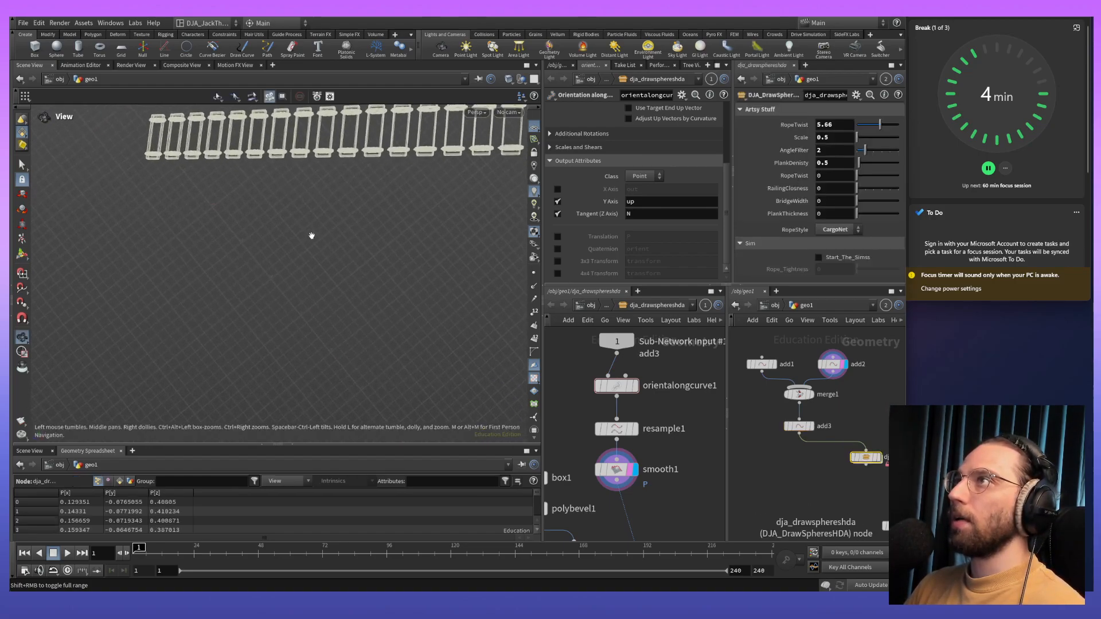
{"action": "middle_click_drag", "start_coordinate": [310, 232], "coordinate": [318, 270], "text": "alt"}
{"action": "key", "text": "r"}
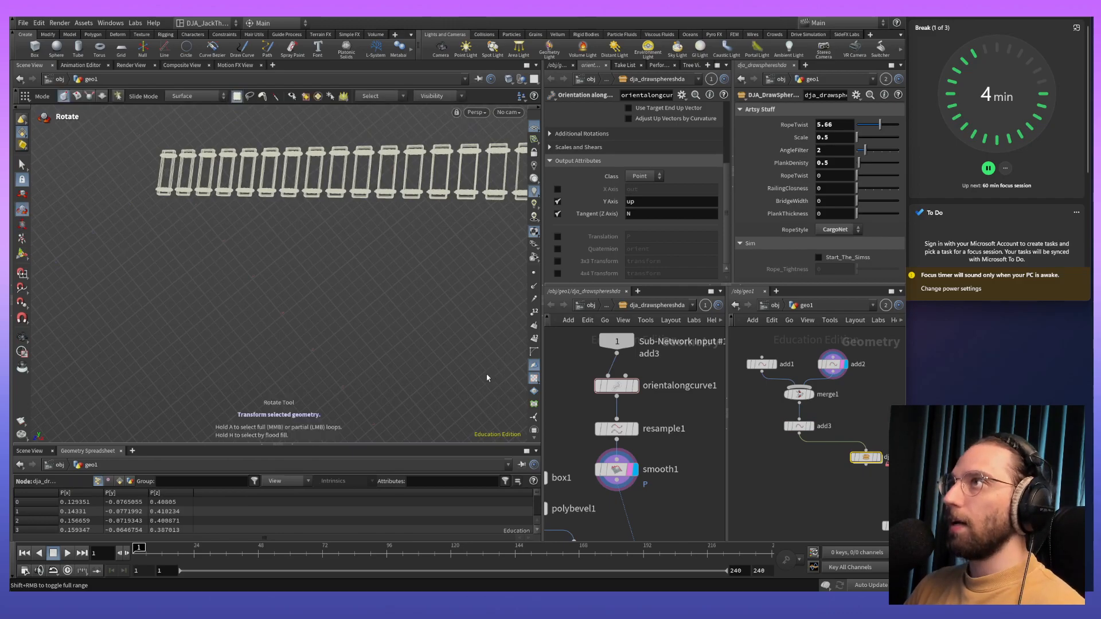
{"action": "left_click", "coordinate": [877, 457]}
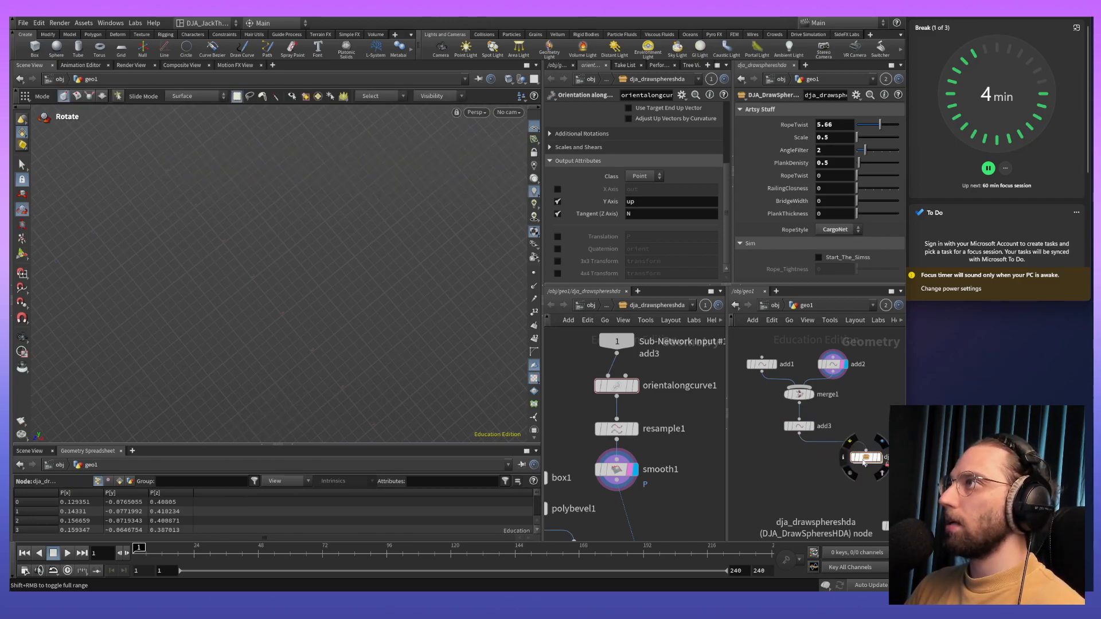
{"action": "key", "text": "t"}
{"action": "mouse_move", "coordinate": [868, 459]}
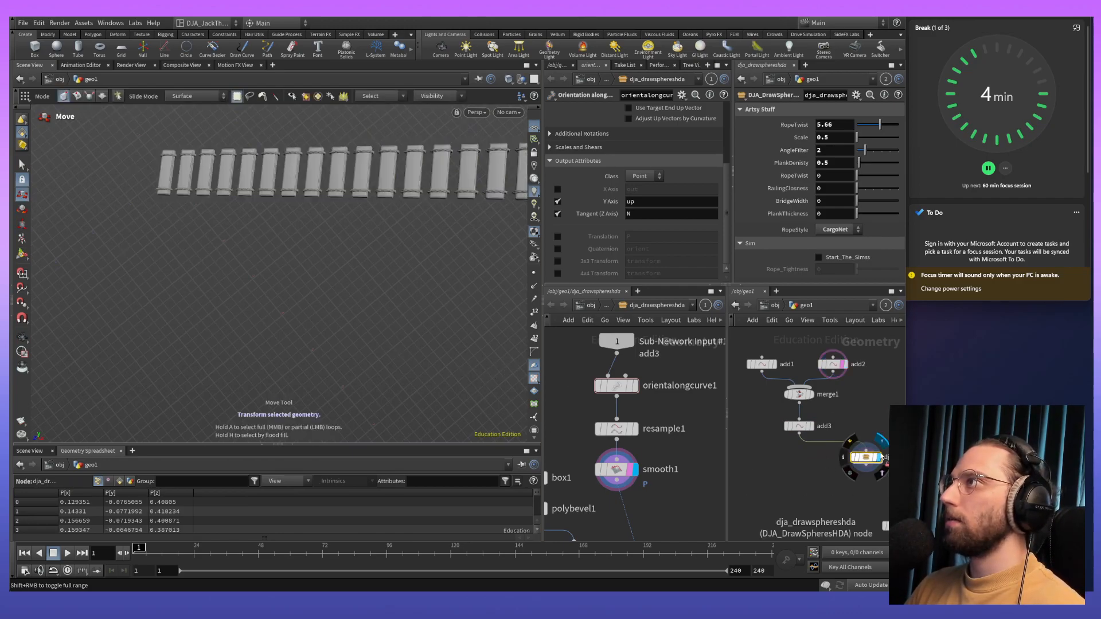
- Reposition the add2 point to about -2.9, 5.9, -2.3 so the plank bridge runs steeply upward
{"action": "left_click_drag", "start_coordinate": [425, 335], "coordinate": [498, 341], "text": "alt"}
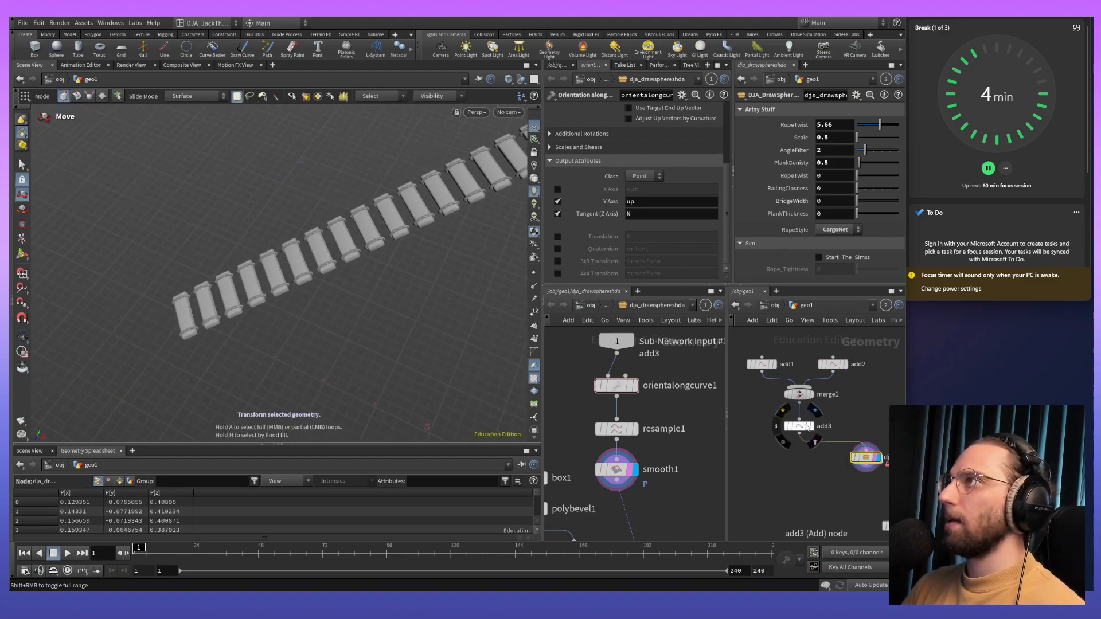
{"action": "mouse_move", "coordinate": [820, 365]}
{"action": "right_click_drag", "start_coordinate": [417, 310], "coordinate": [402, 332], "text": "alt"}
{"action": "middle_click_drag", "start_coordinate": [402, 333], "coordinate": [353, 320], "text": "alt"}
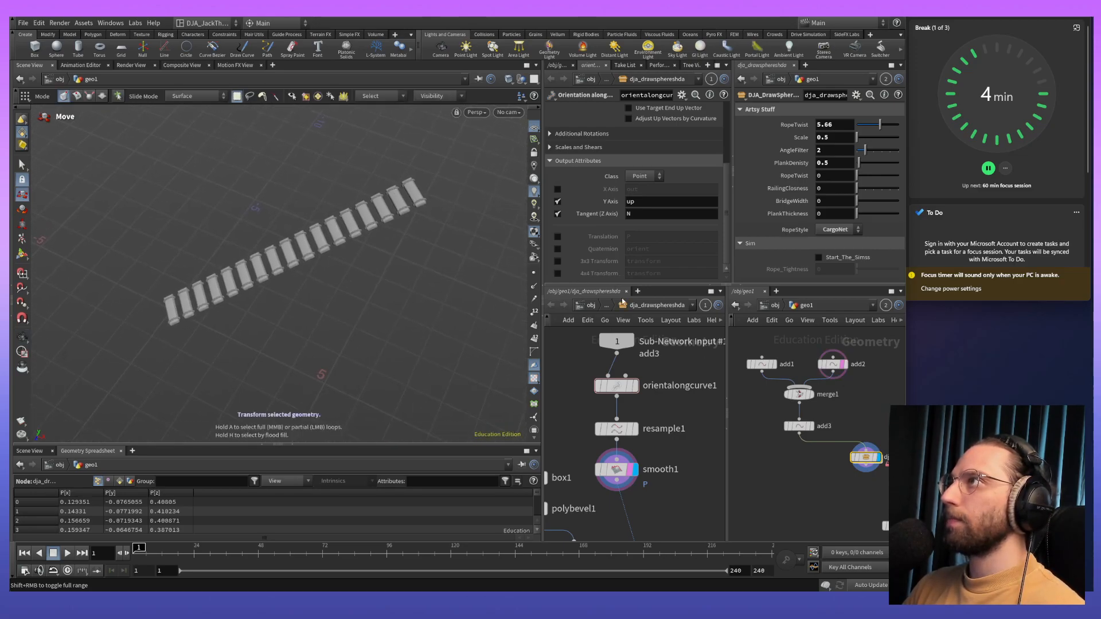
{"action": "mouse_move", "coordinate": [516, 290]}
{"action": "left_mouse_down", "text": "alt"}
{"action": "mouse_move", "coordinate": [533, 293]}
{"action": "mouse_move", "coordinate": [512, 296]}
{"action": "left_mouse_up", "text": "alt"}
{"action": "right_click_drag", "start_coordinate": [512, 296], "coordinate": [465, 272], "text": "alt"}
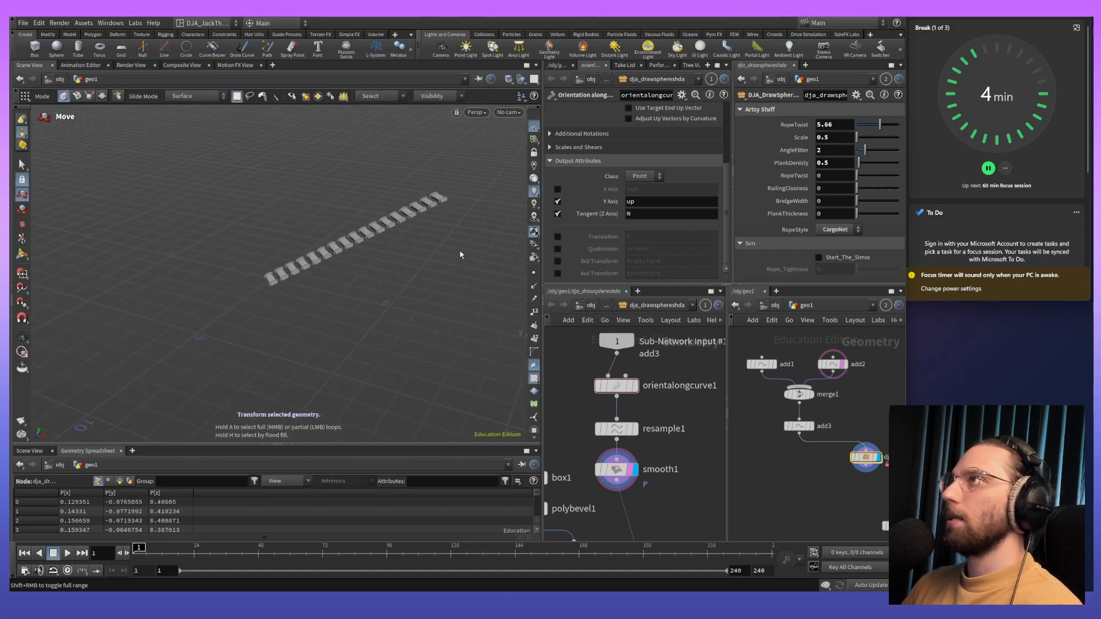
{"action": "key", "text": "Return"}
{"action": "left_click", "coordinate": [832, 364]}
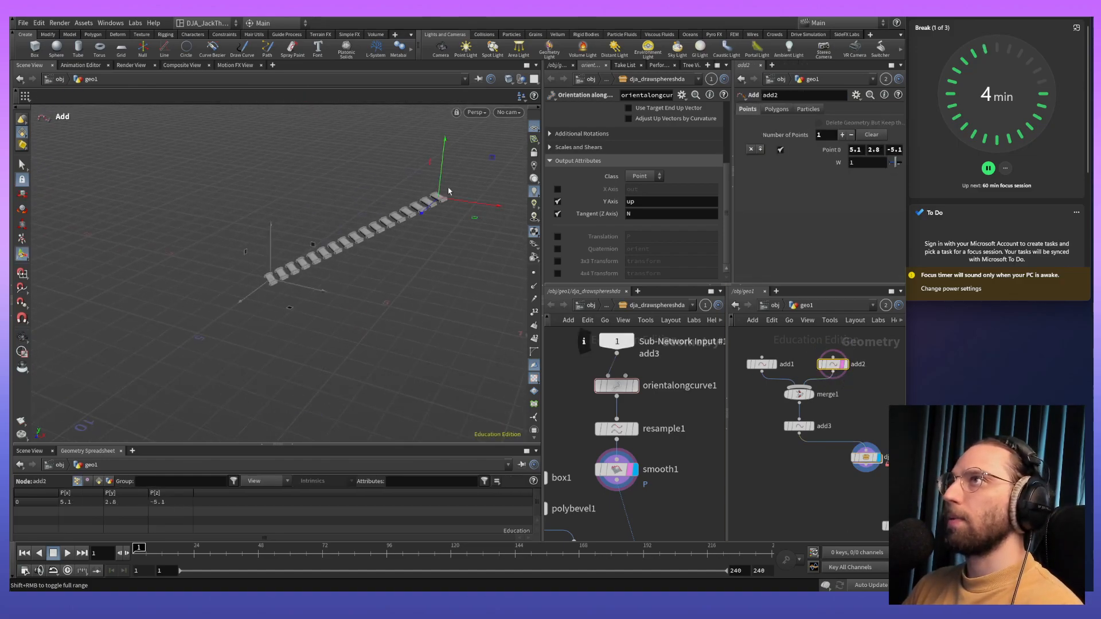
{"action": "left_click_drag", "start_coordinate": [449, 191], "coordinate": [237, 115]}
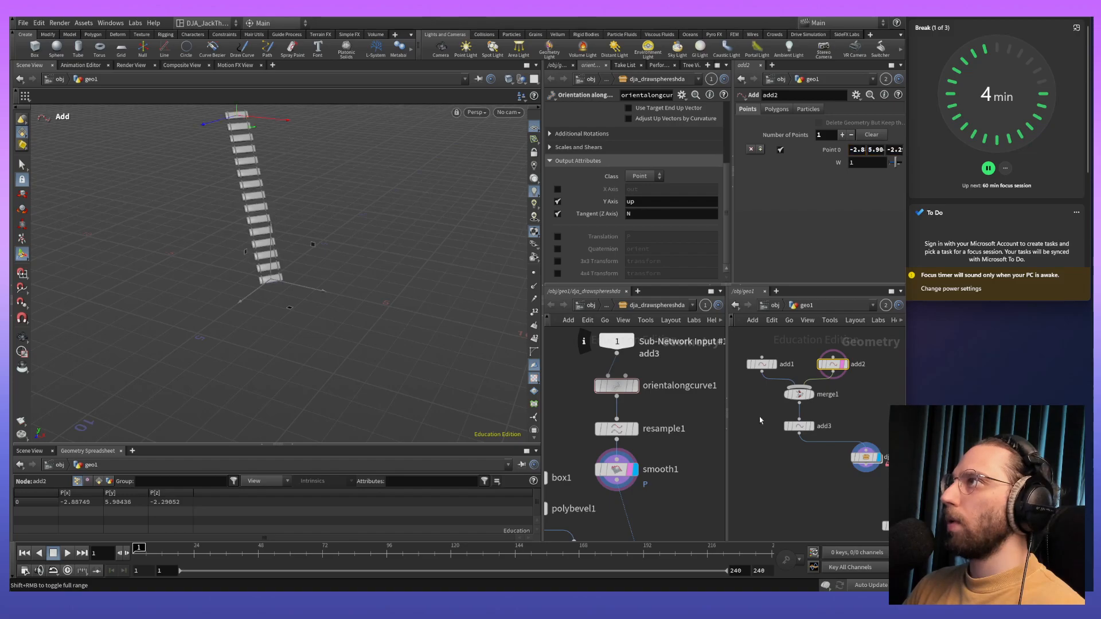
- Set the PlankDensity of the dja_drawsphereshda asset to 0.4 so the bridge's planks sit closer together
{"action": "left_click", "coordinate": [867, 458]}
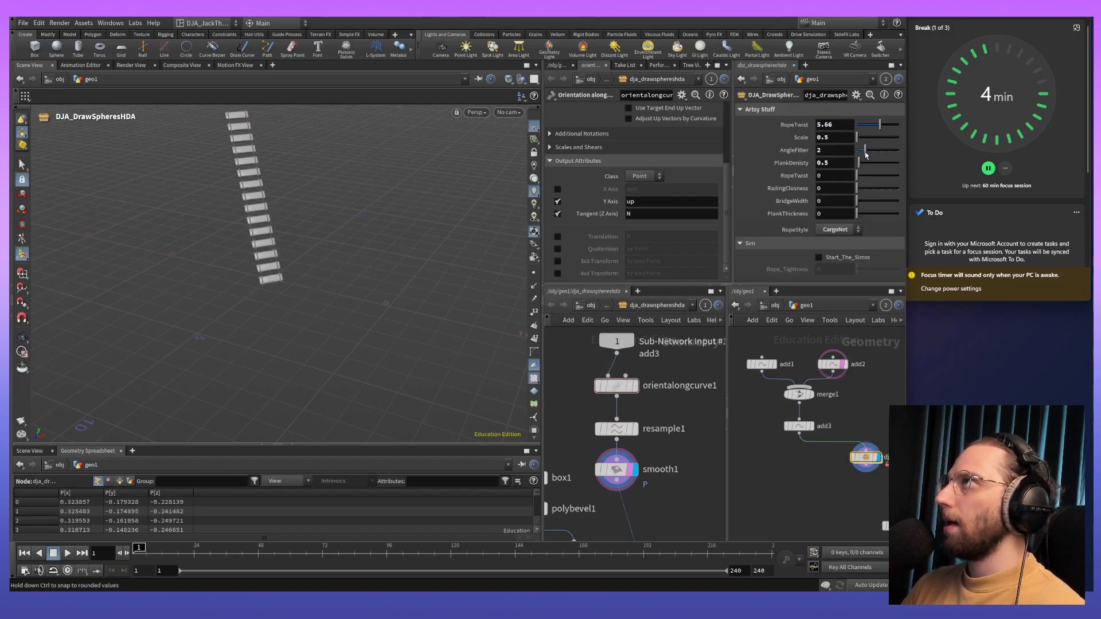
{"action": "middle_click_drag", "start_coordinate": [320, 210], "coordinate": [339, 302], "text": "alt"}
{"action": "right_click_drag", "start_coordinate": [340, 301], "coordinate": [345, 269], "text": "alt"}
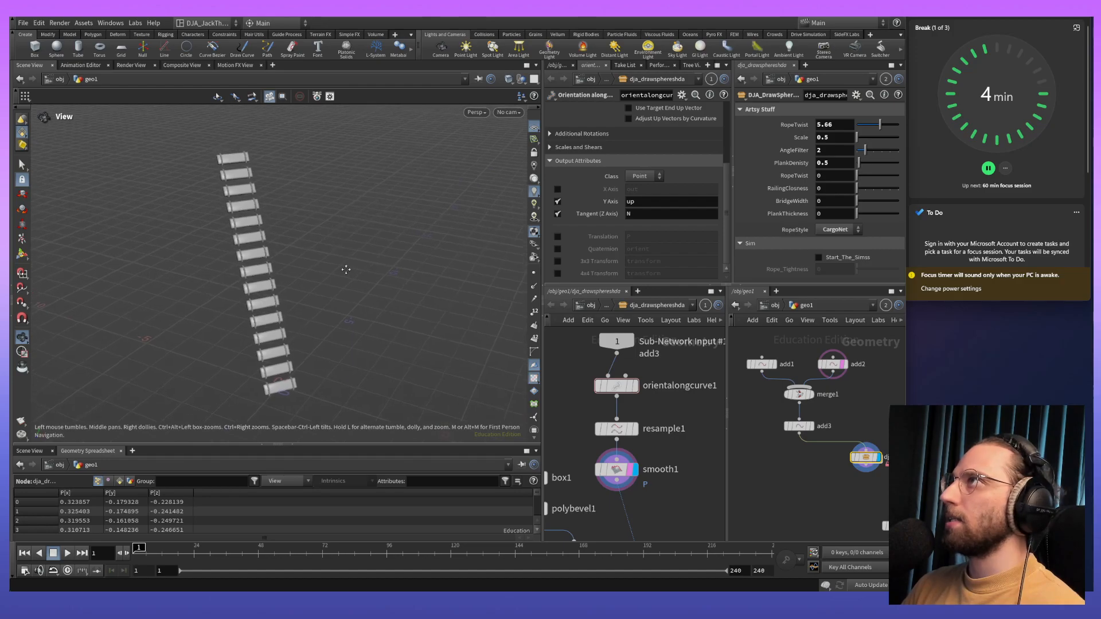
{"action": "middle_click_drag", "start_coordinate": [345, 269], "coordinate": [348, 270], "text": "alt"}
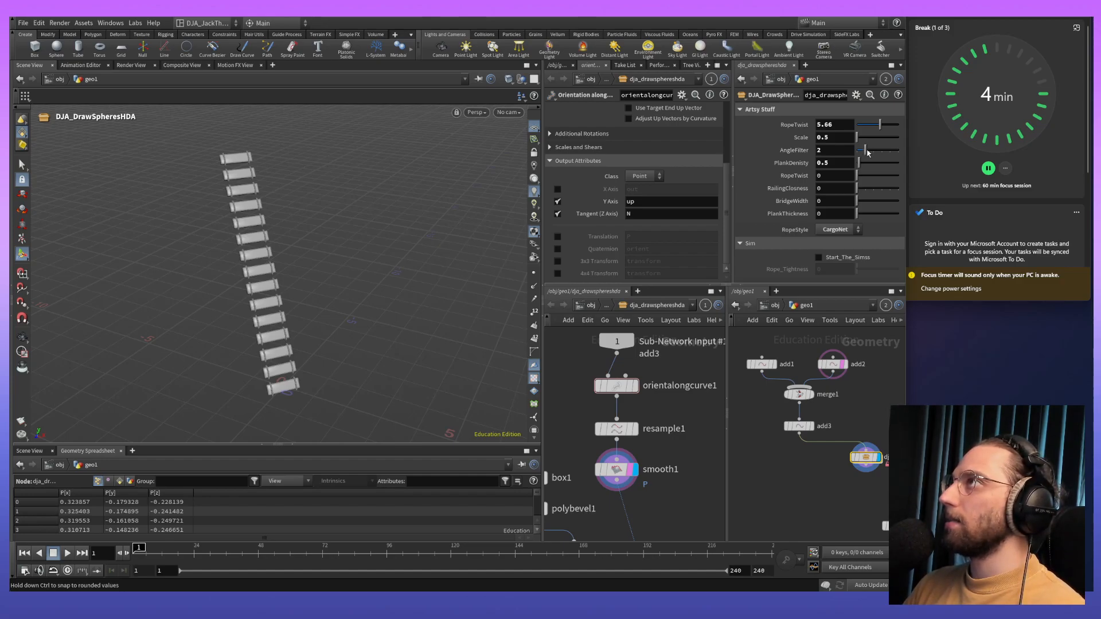
{"action": "left_click_drag", "start_coordinate": [859, 167], "coordinate": [859, 169]}
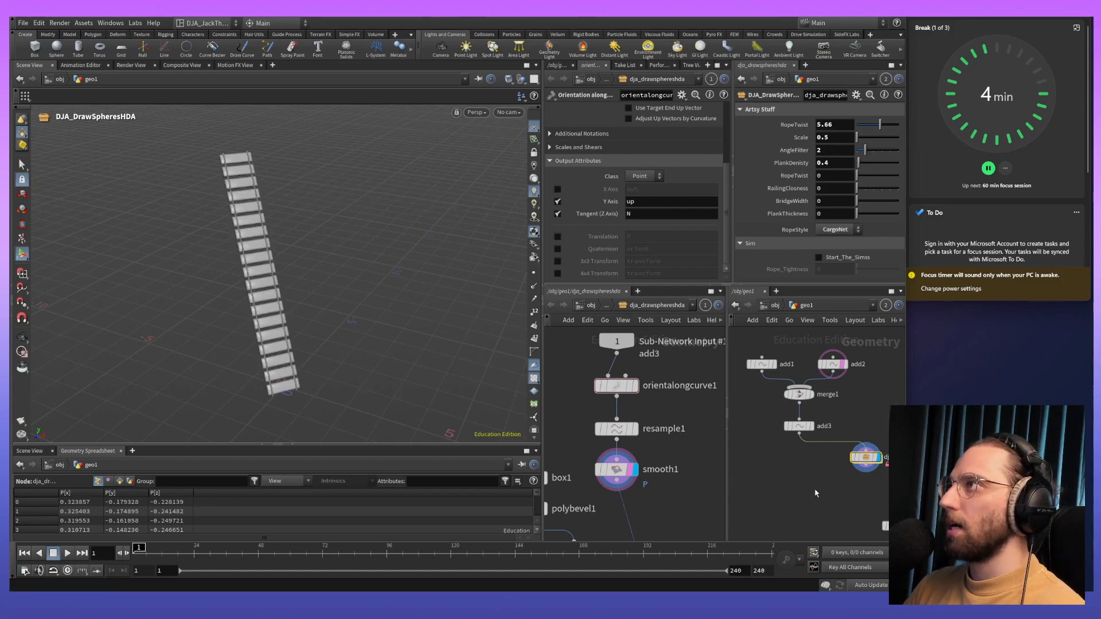
- Move the add2 point to about -1.7, 4.6, -2.3, lowering the upper end of the plank bridge
{"action": "middle_click_drag", "start_coordinate": [816, 493], "coordinate": [775, 468]}
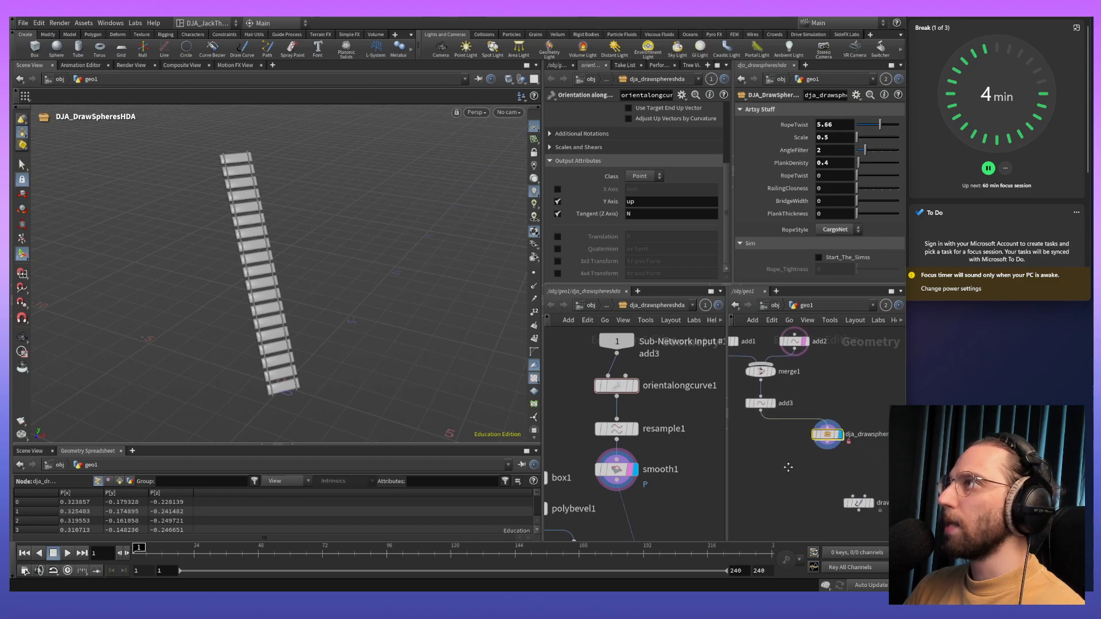
{"action": "left_click", "coordinate": [750, 402]}
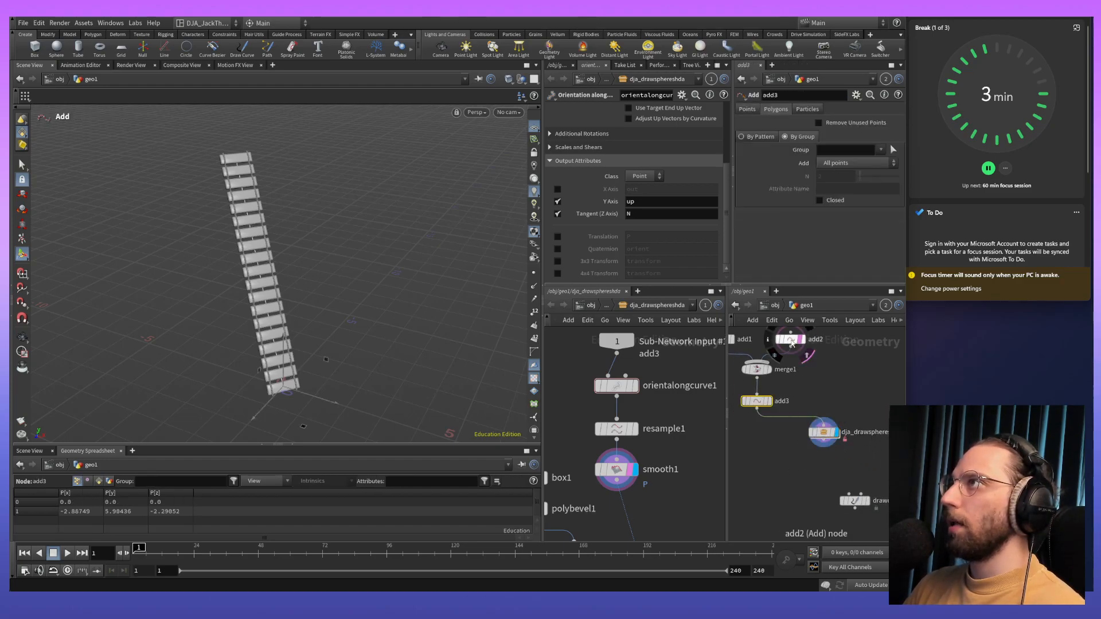
{"action": "left_click", "coordinate": [792, 343]}
{"action": "left_click_drag", "start_coordinate": [261, 173], "coordinate": [270, 208]}
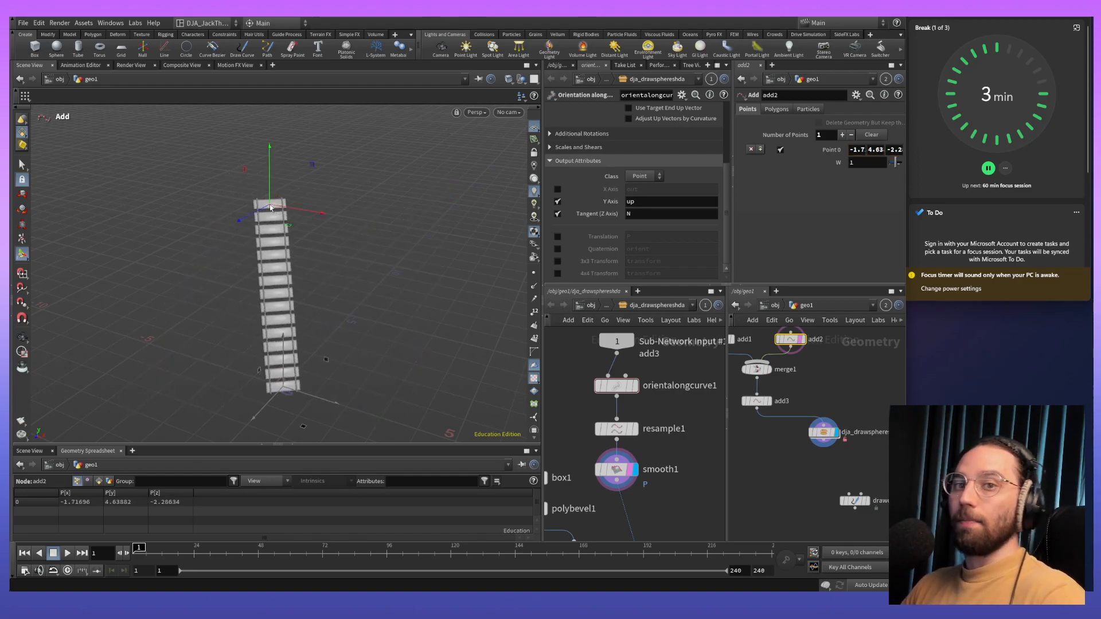